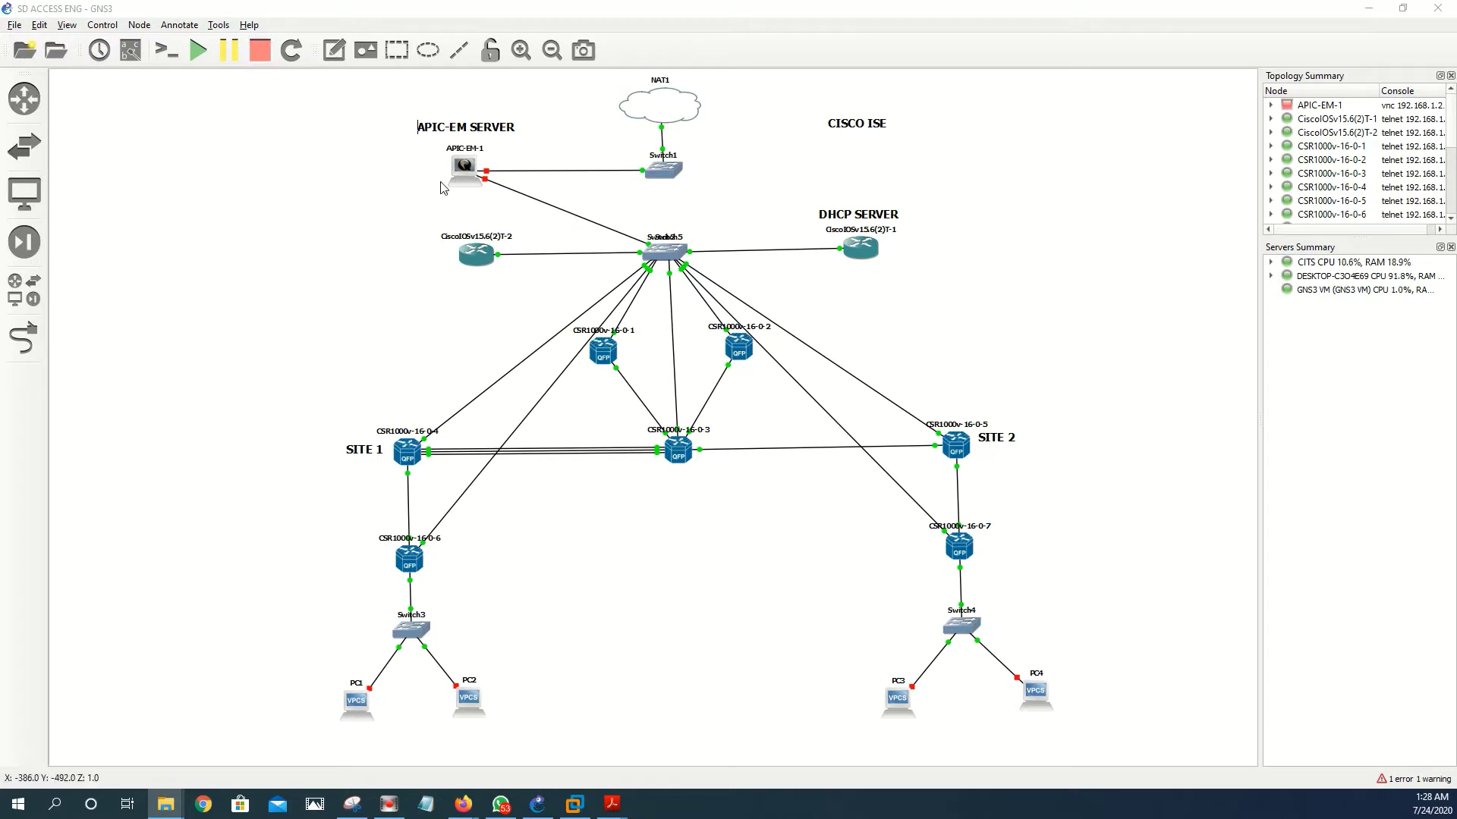
- Nudge the APIC-EM-1 node slightly up and to the right on the topology canvas
left_click_drag(465, 179, 474, 176)
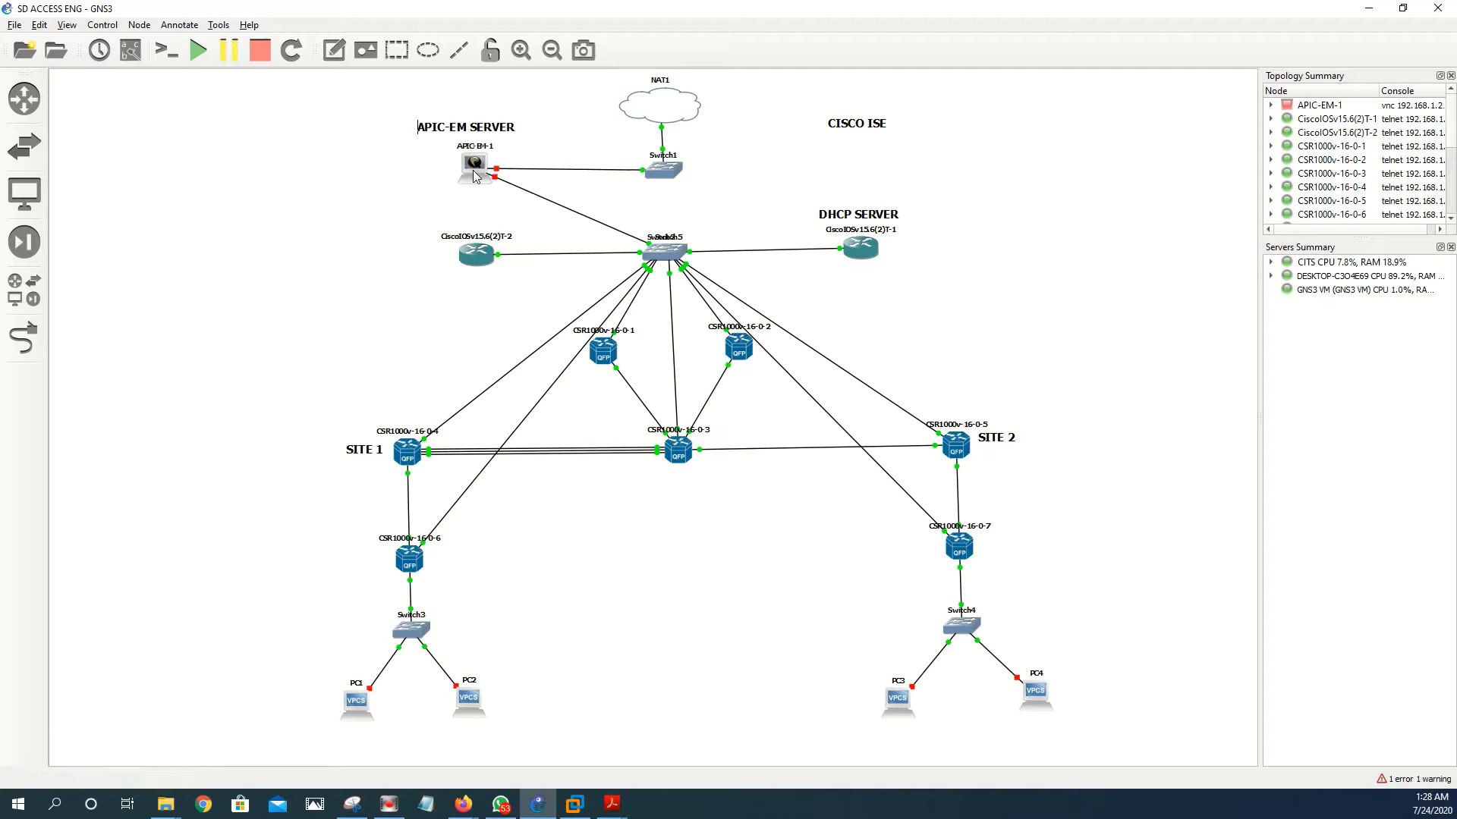
- In APIC-EM-1's configuration, raise the RAM from 16096 to 32096 MB
right_click(475, 176)
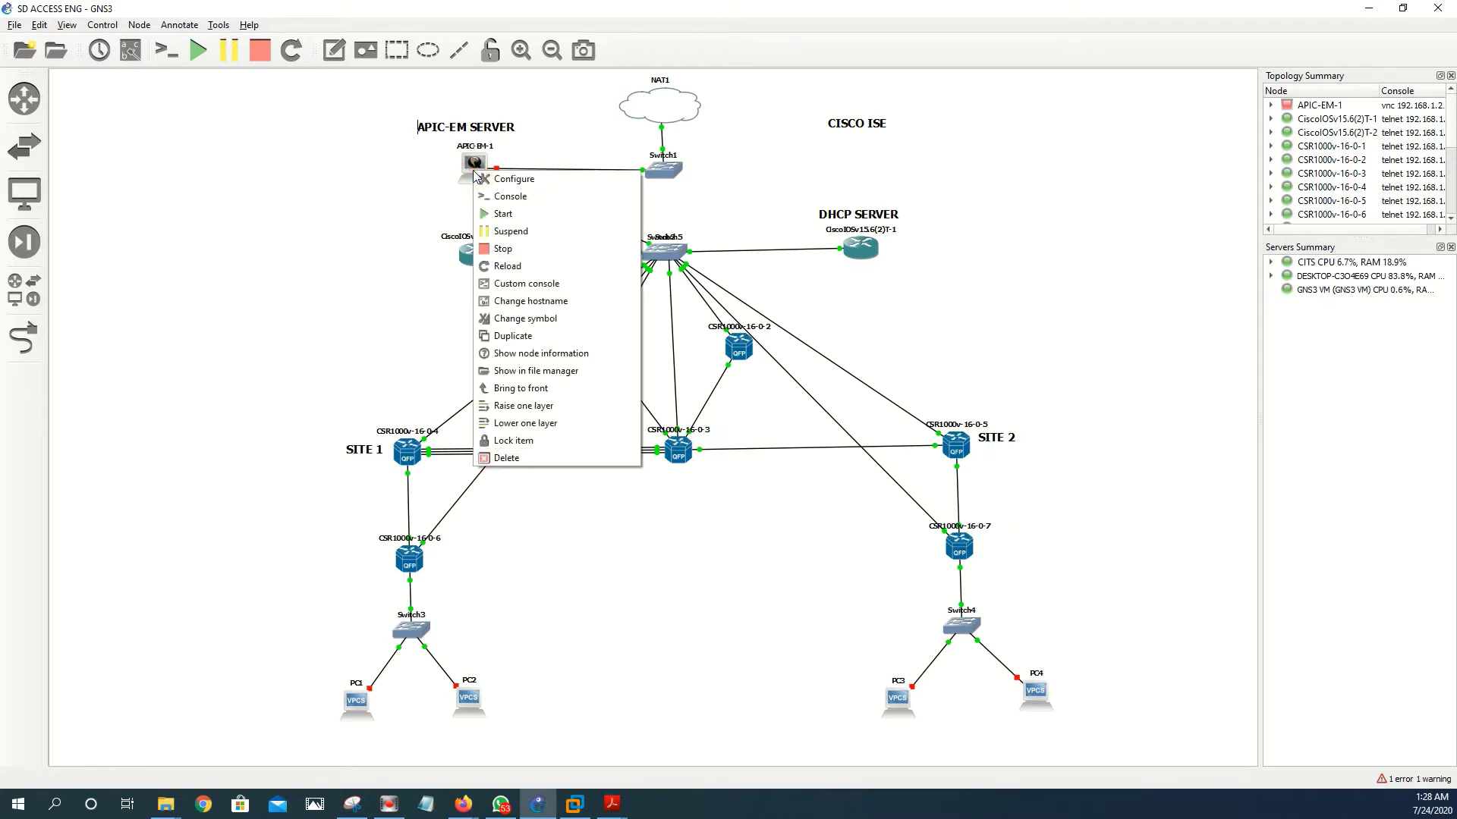
left_click(482, 183)
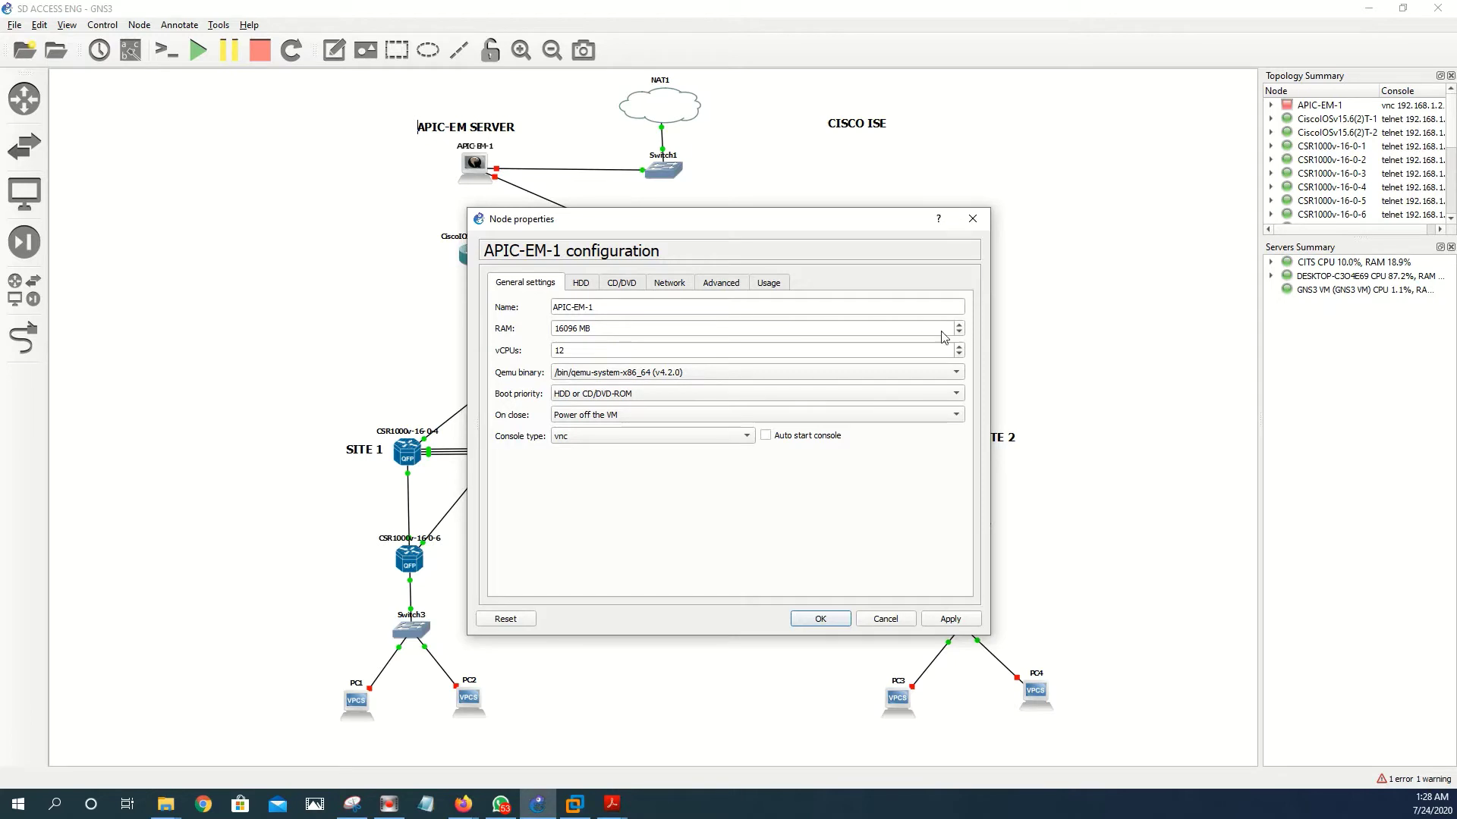
left_click_drag(568, 327, 549, 331)
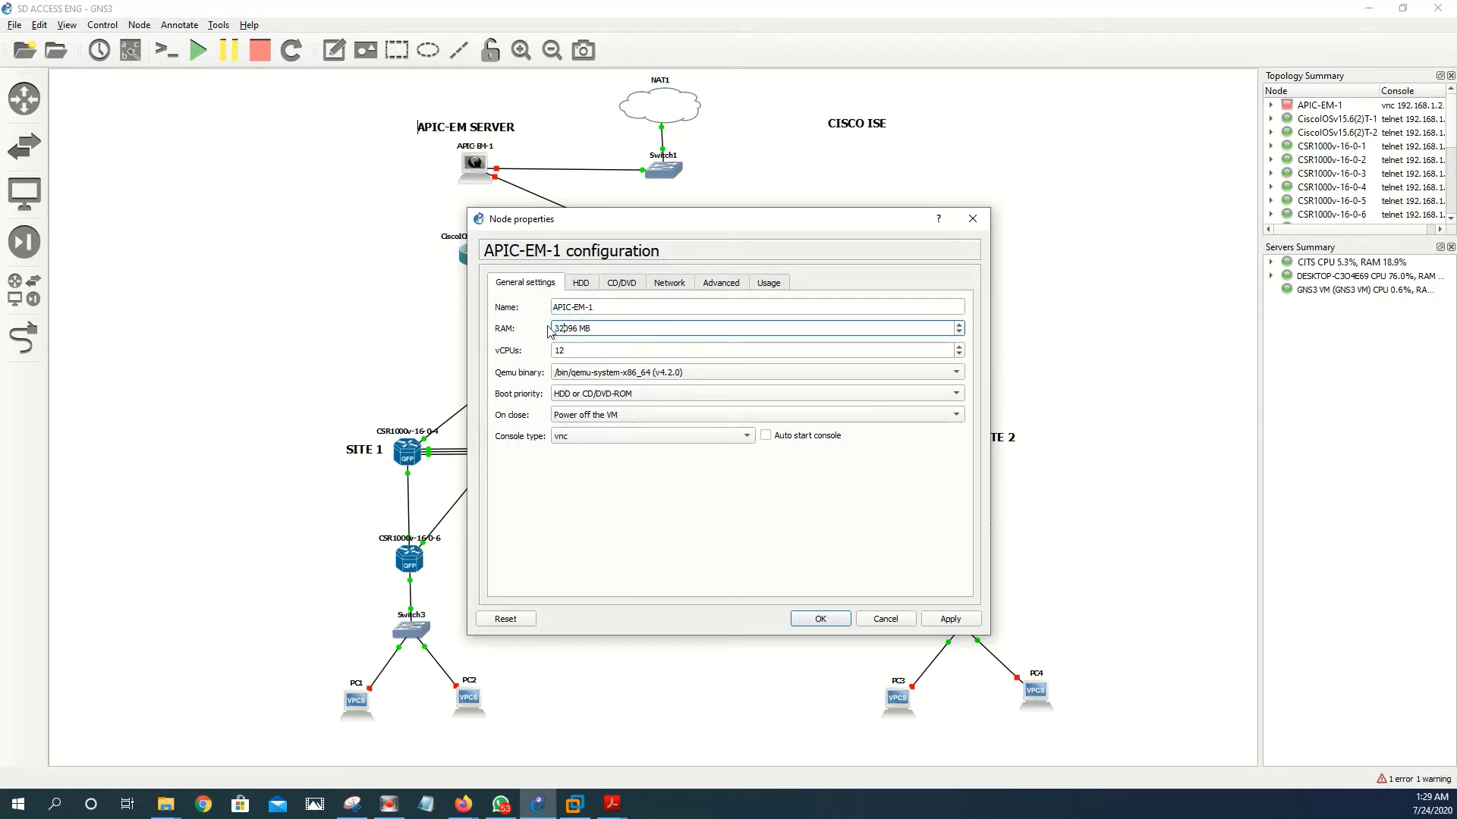
type("32")
- Review the HDD and CD/DVD settings, then try applying 3 network adapters, which is refused
left_click(583, 284)
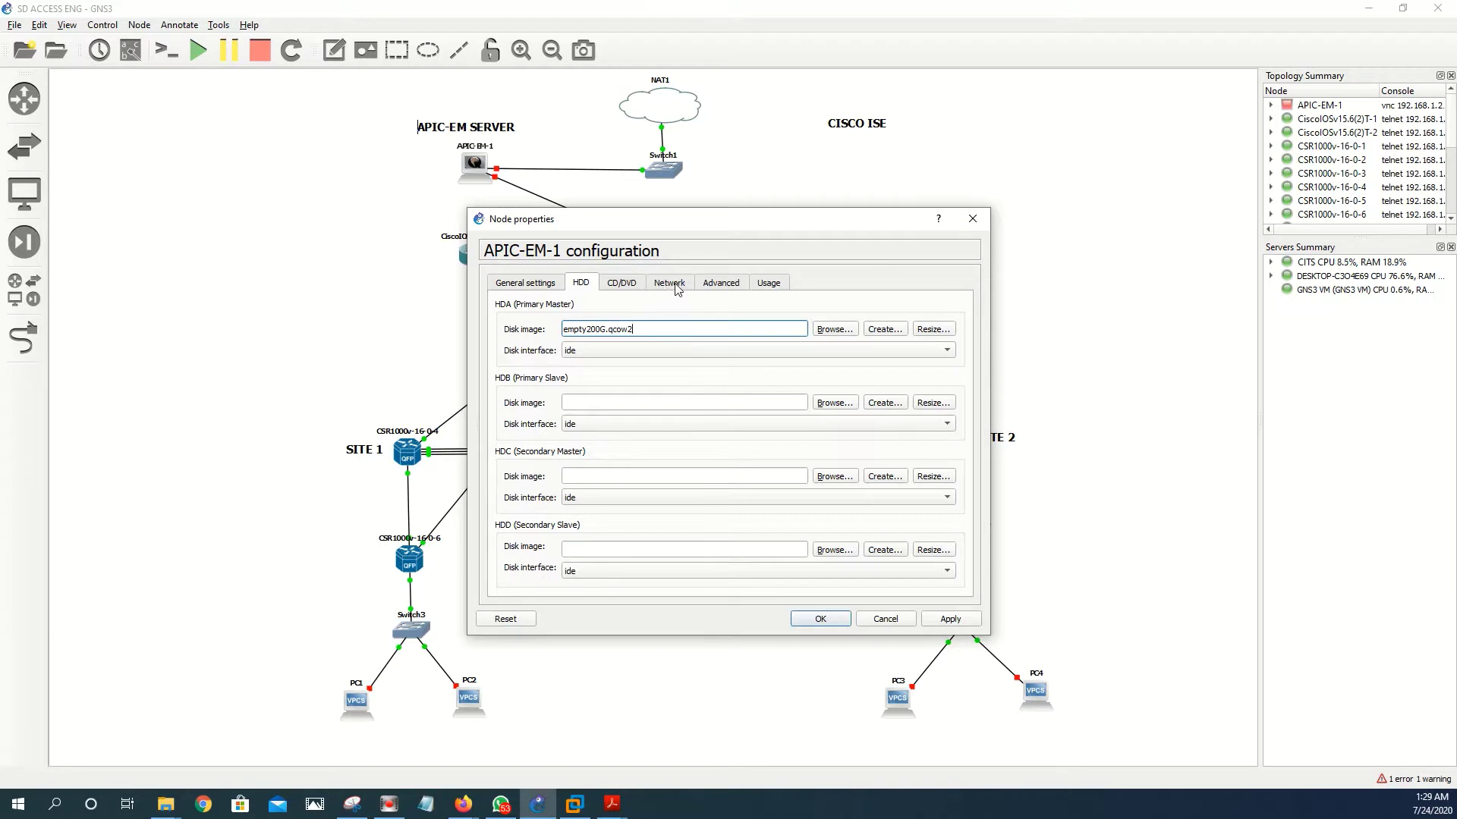
left_click(622, 288)
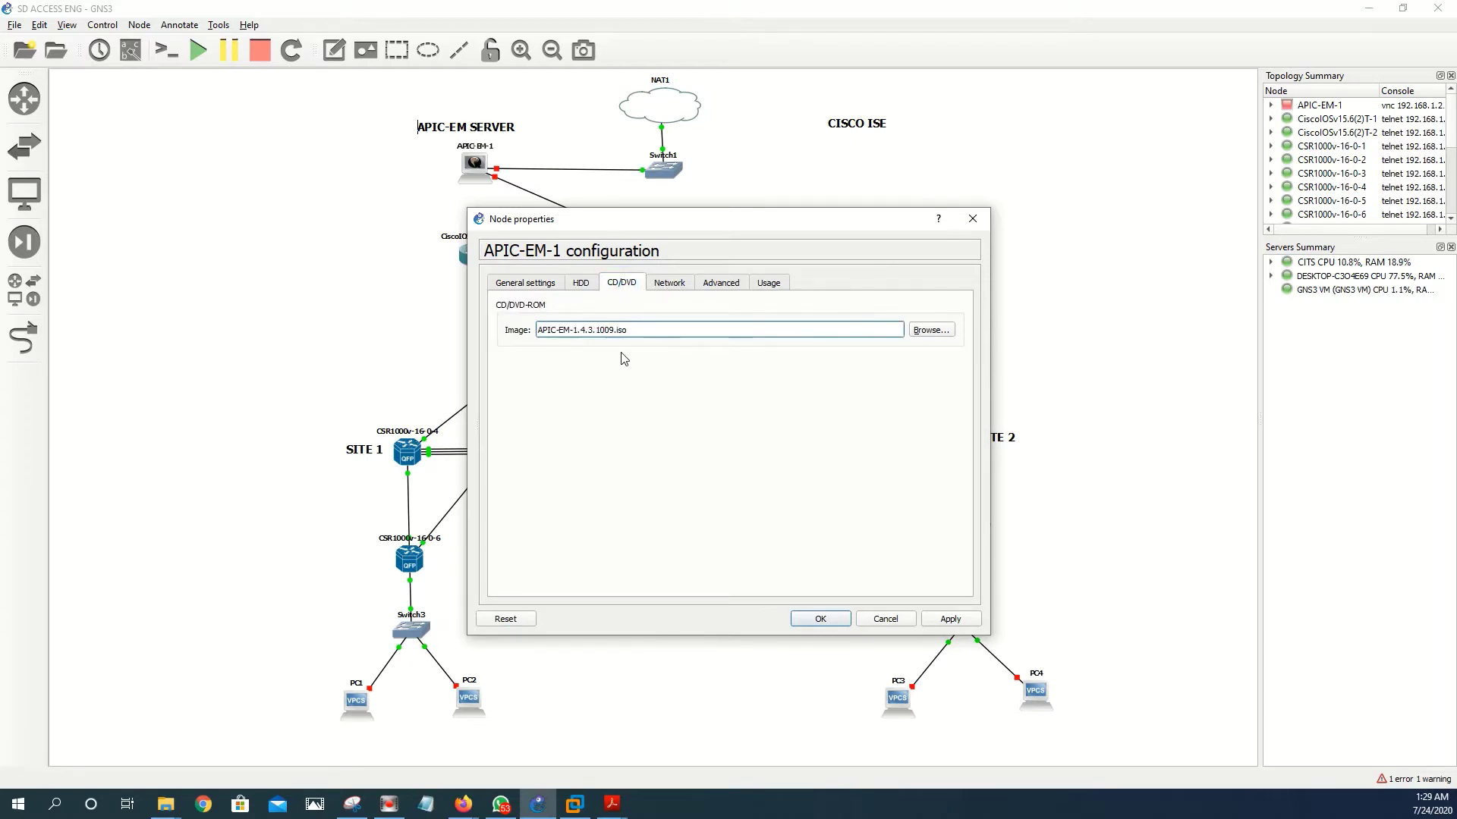
left_click(668, 283)
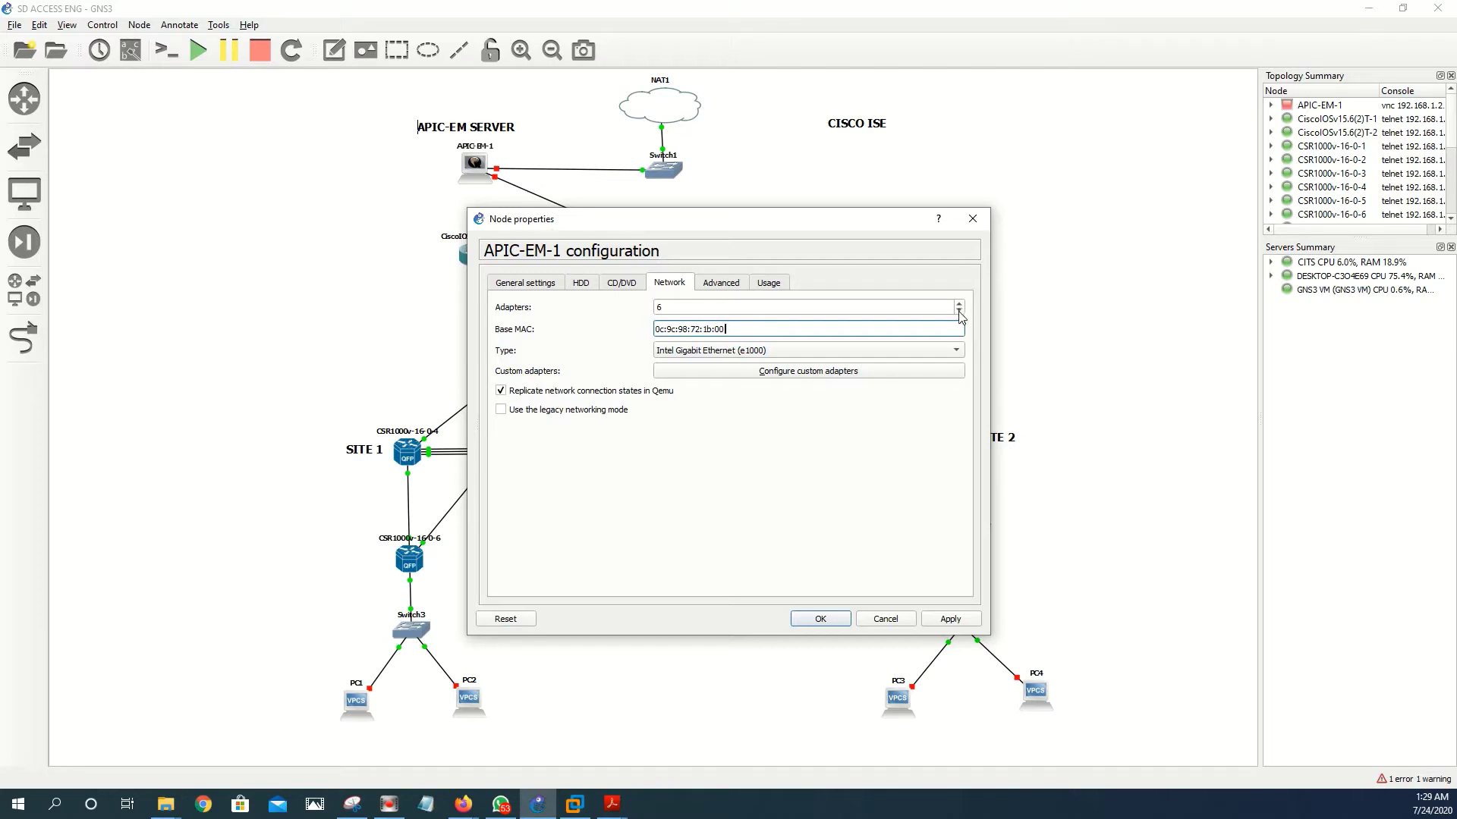
left_click(959, 311)
left_click(959, 310)
left_click(959, 311)
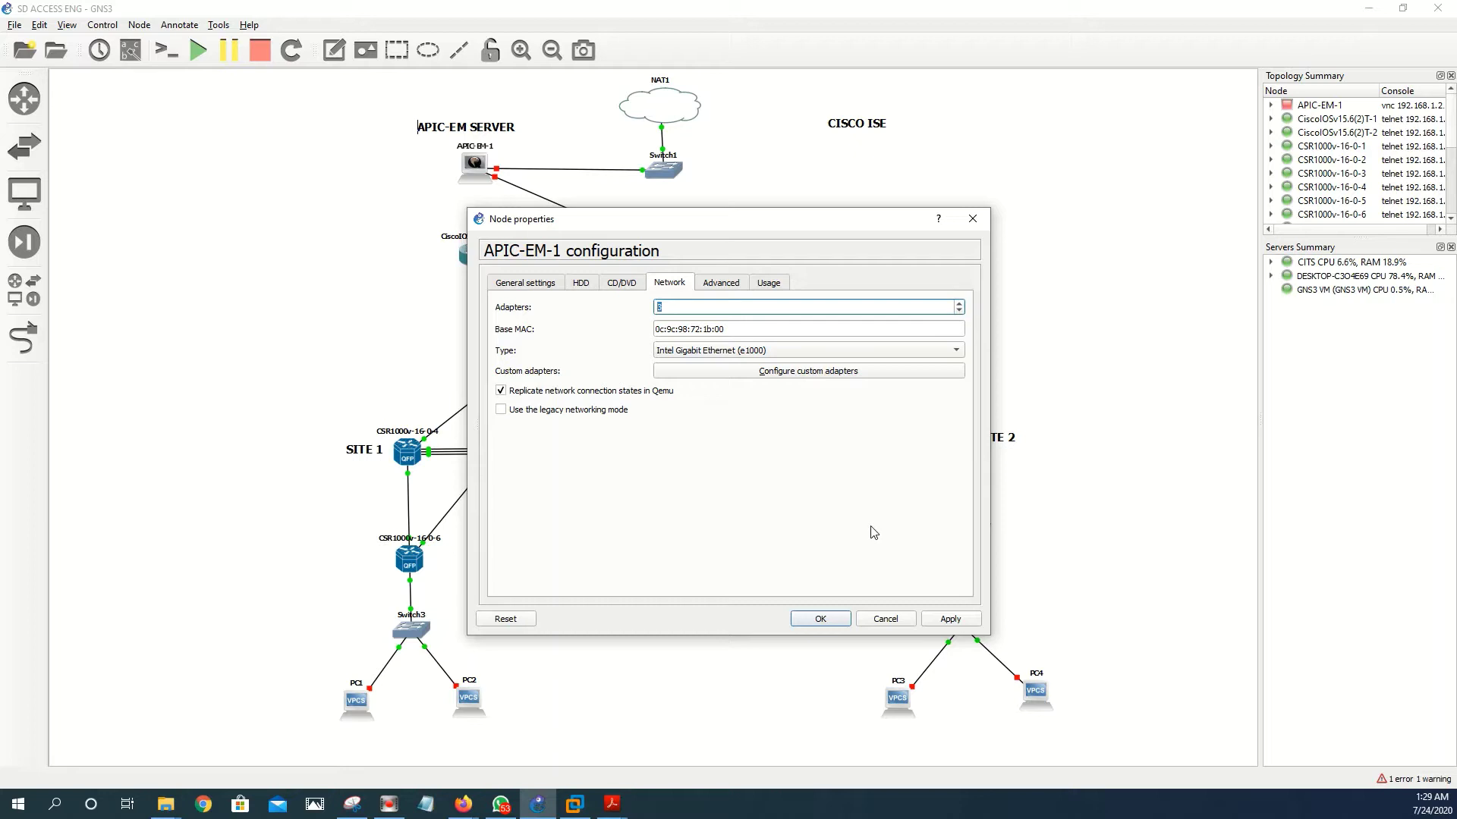
left_click(948, 618)
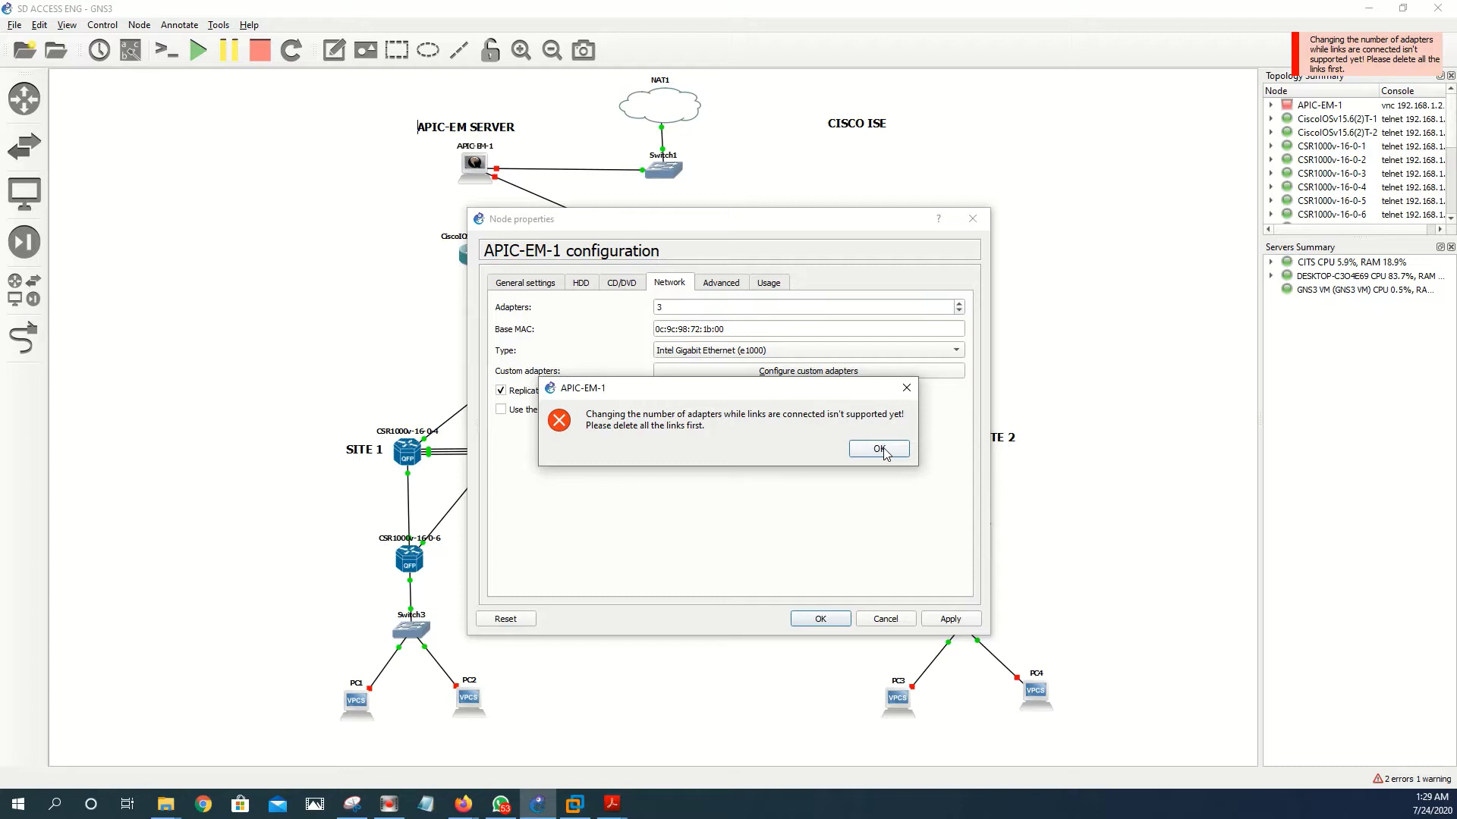
- Dismiss the error, close the properties, and delete the APIC-EM-1 links to Switch1 and Switch5
left_click(880, 450)
left_click(973, 219)
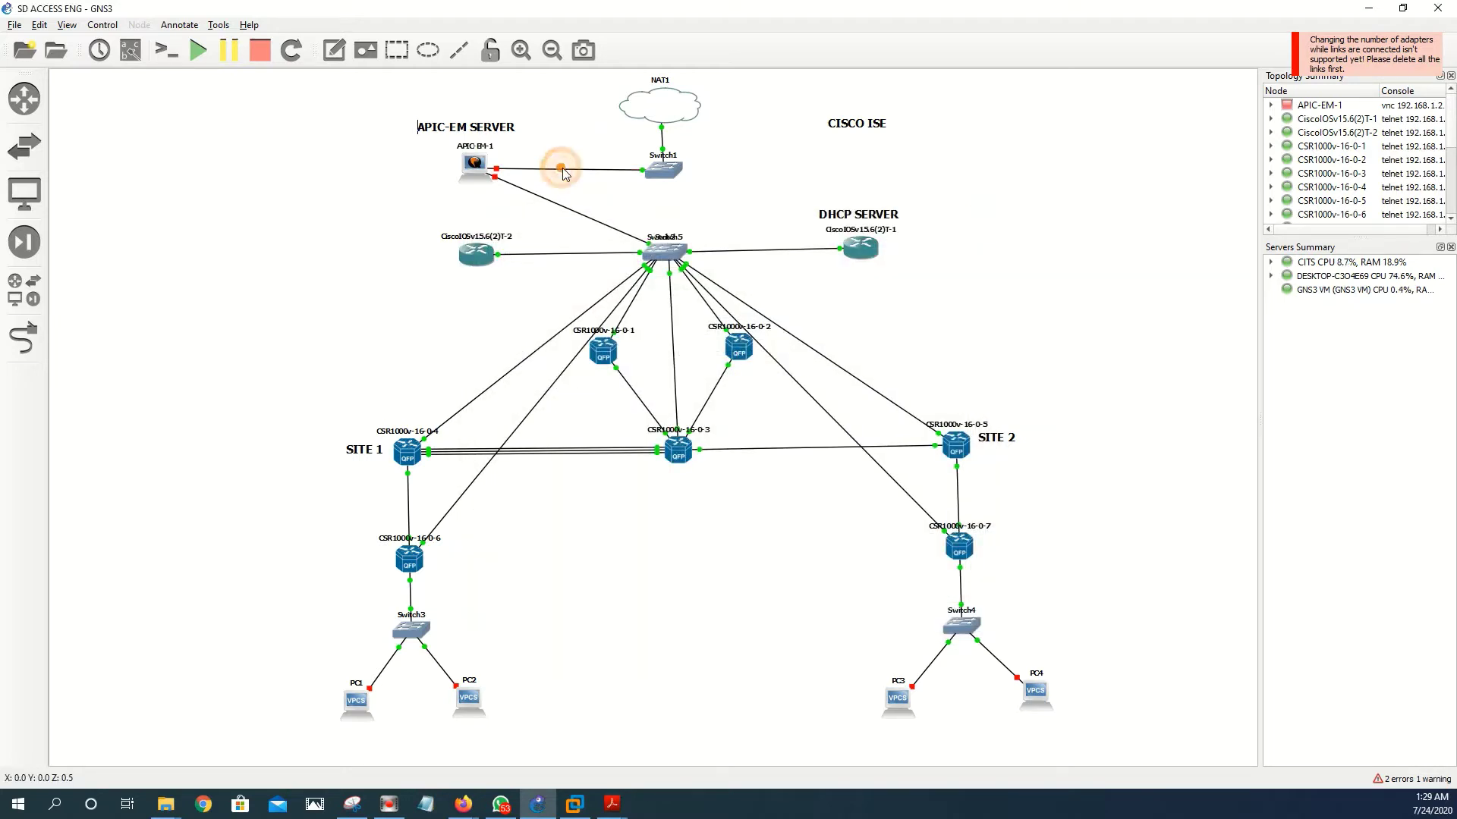
right_click(563, 170)
left_click(599, 224)
right_click(556, 209)
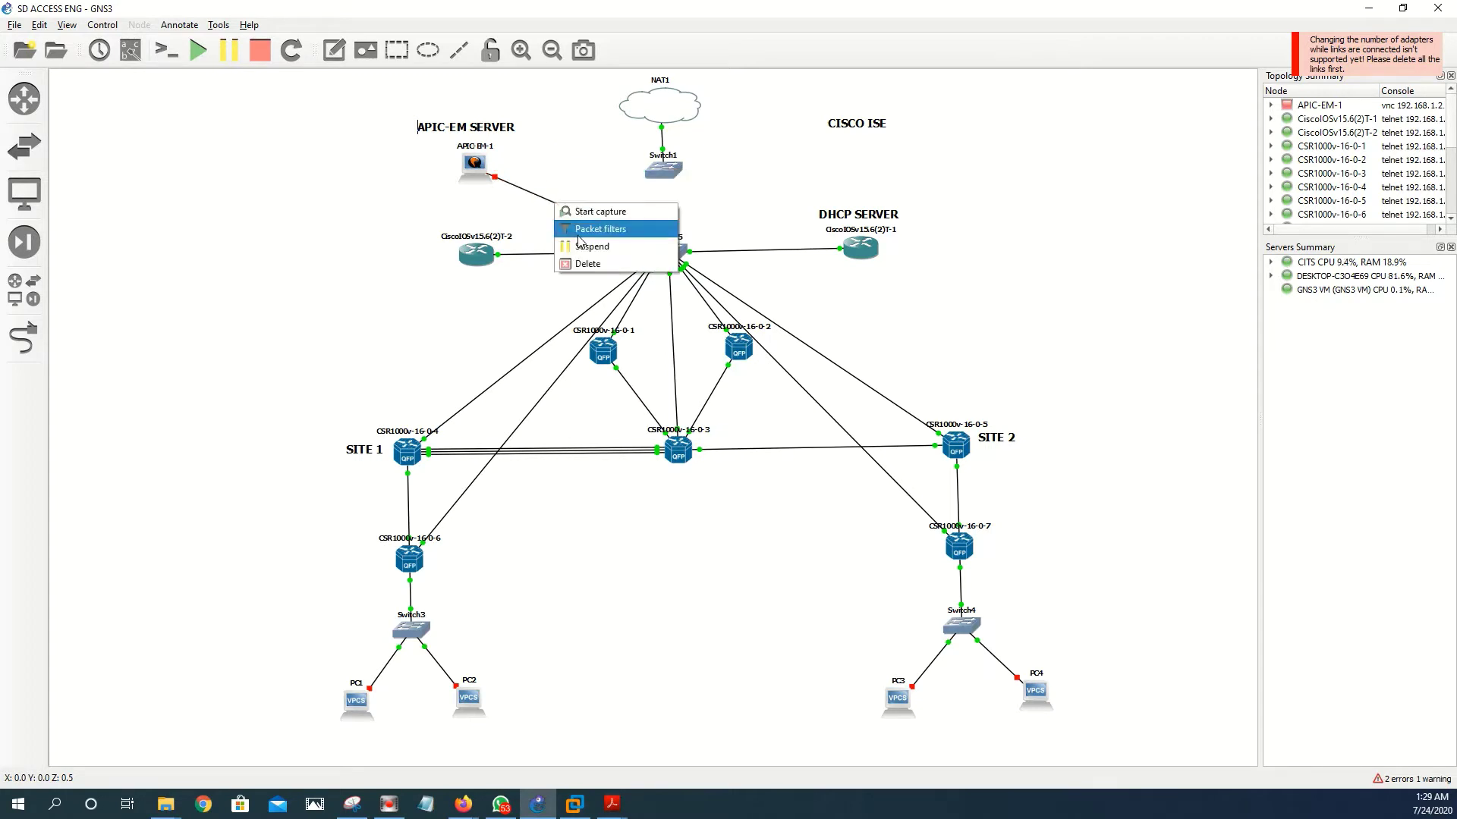
left_click(592, 262)
- Reconfigure APIC-EM-1 with 3 network adapters and apply the change
left_click(477, 173)
right_click(476, 175)
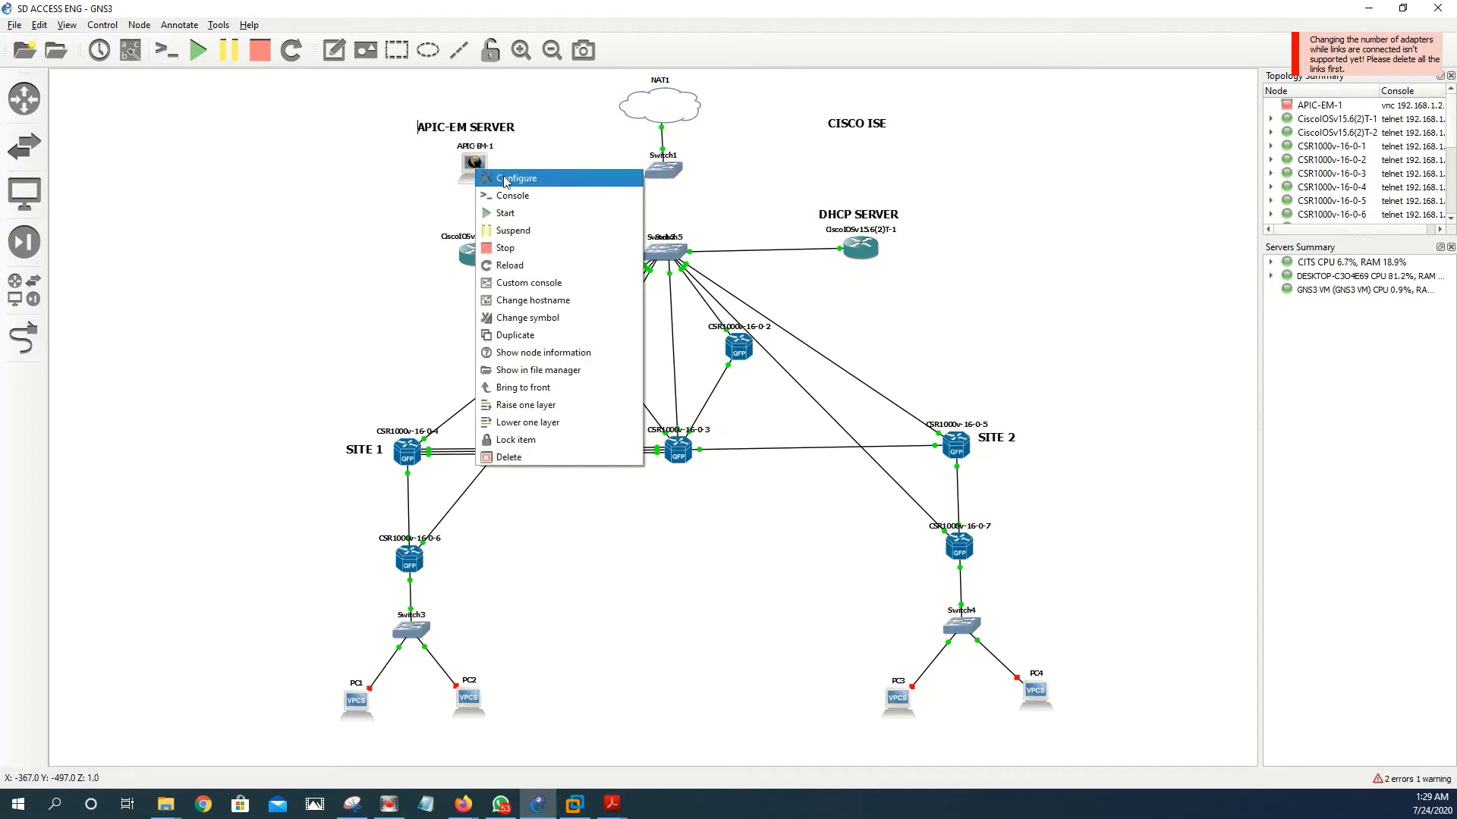
left_click(507, 183)
left_click(680, 284)
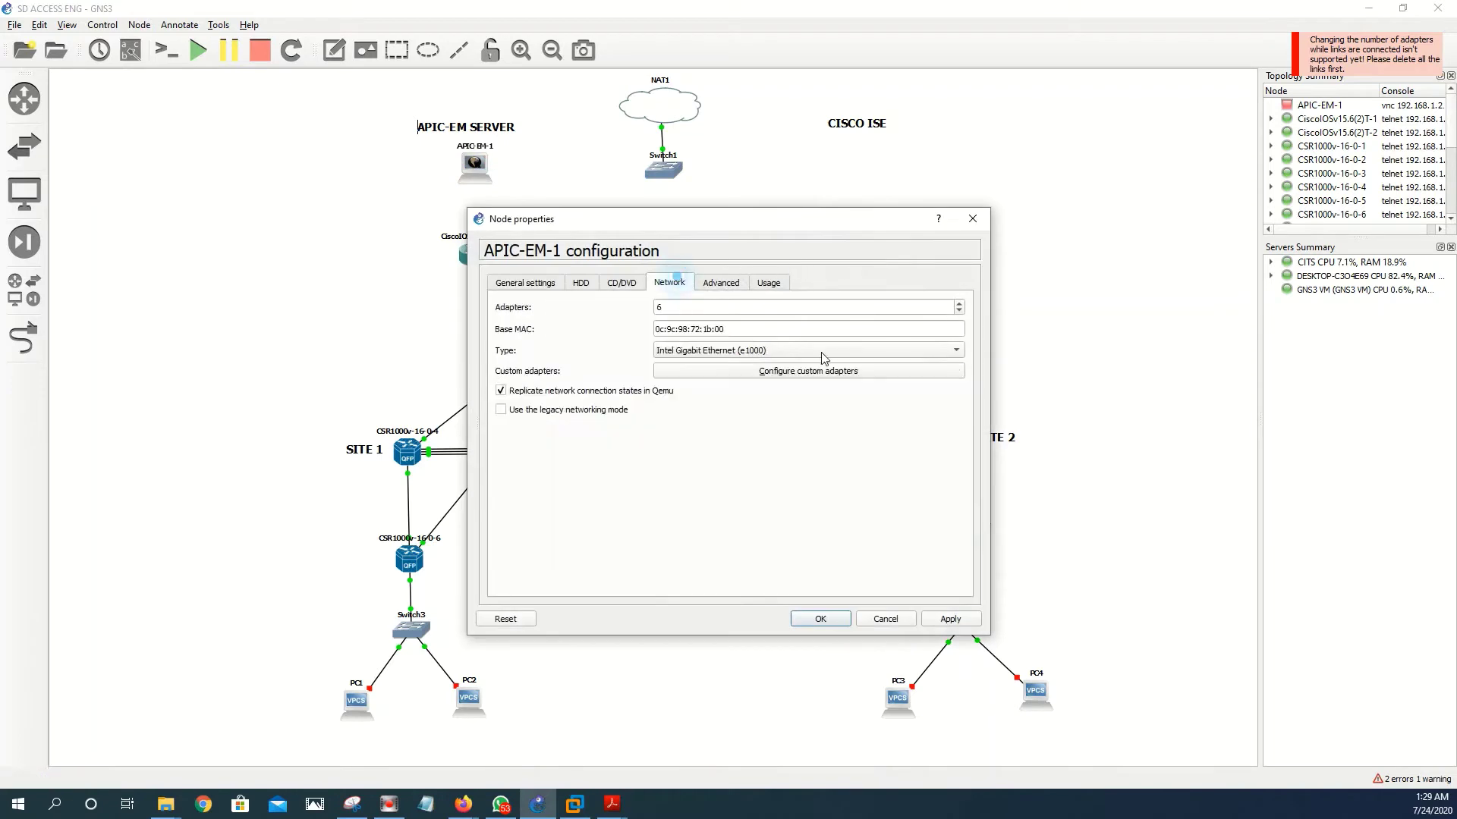
left_click(960, 312)
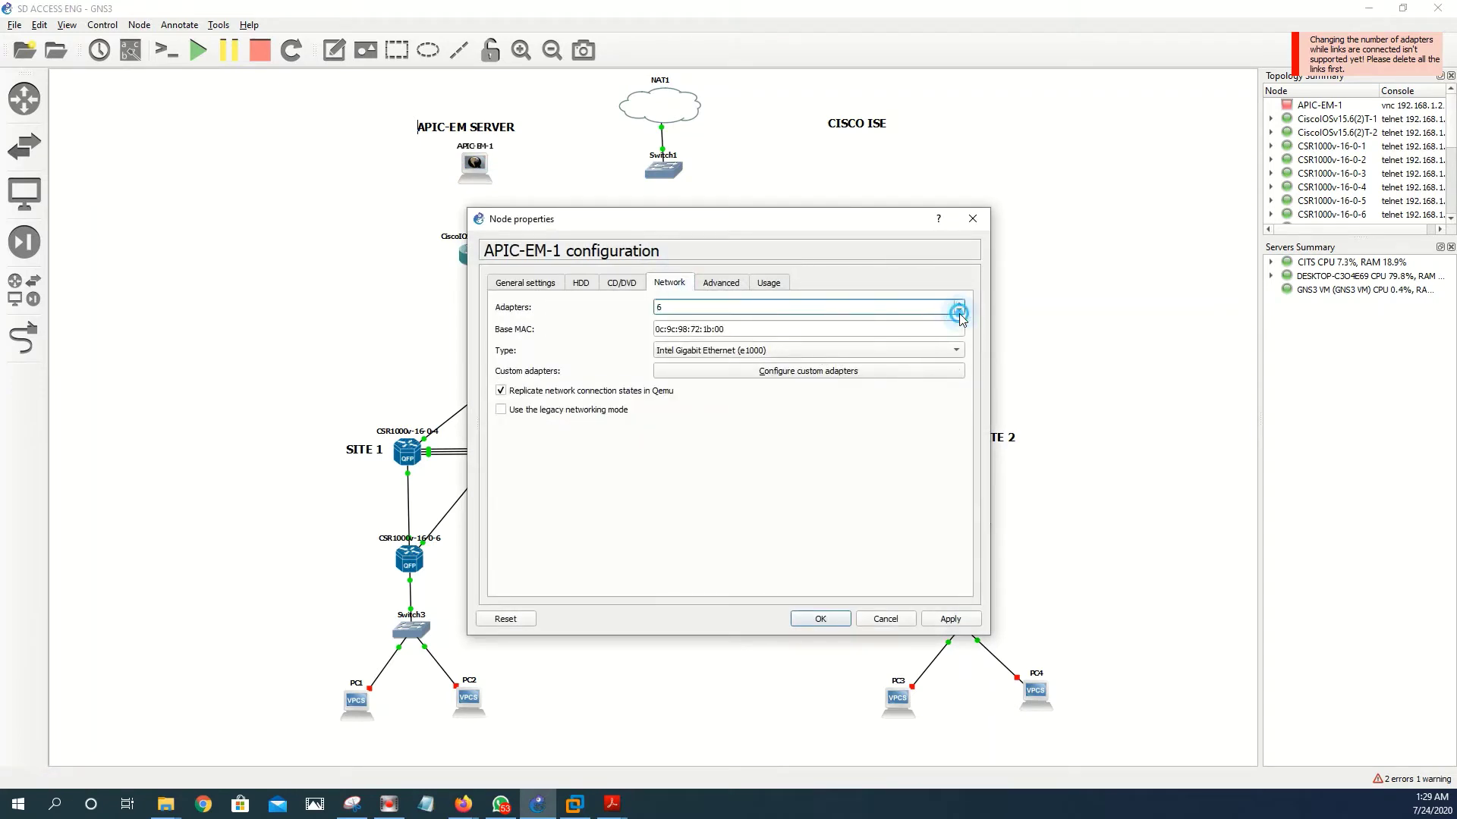
left_click(960, 312)
left_click(959, 311)
left_click(945, 621)
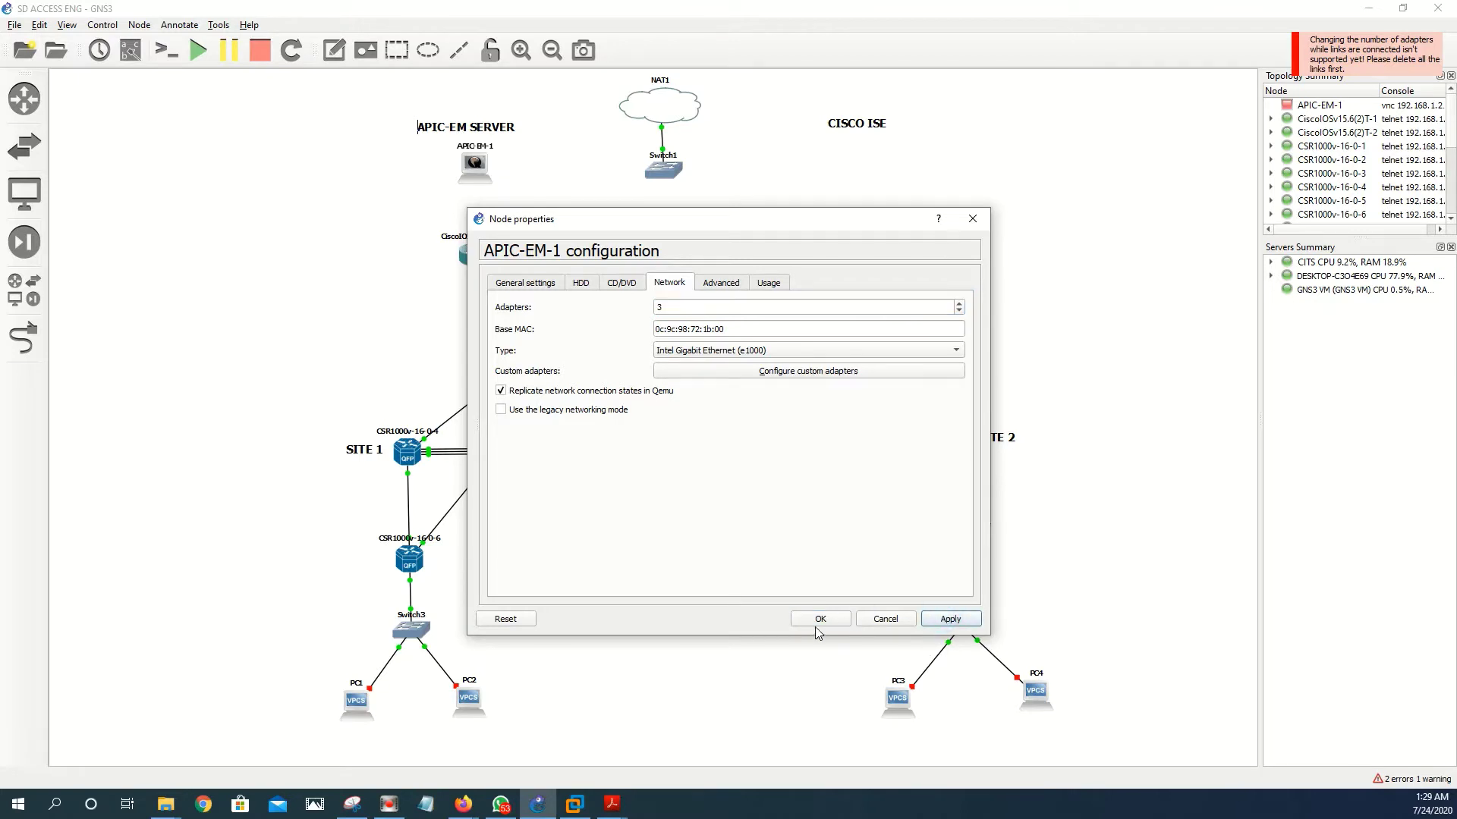
- Keep the e1000 adapter type, review the adapter settings, then apply and save the properties
left_click(772, 352)
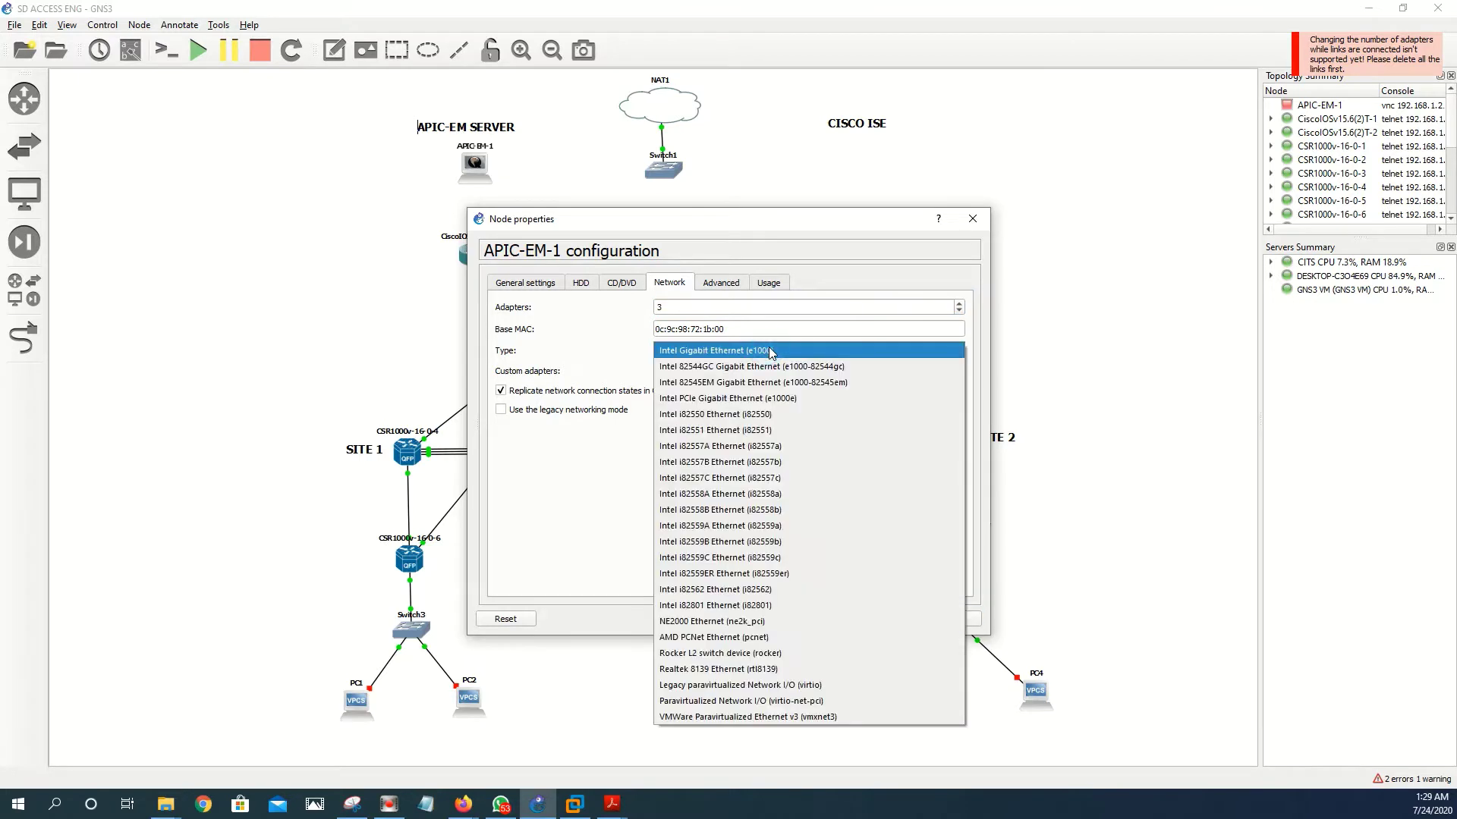
left_click(592, 495)
left_click(735, 373)
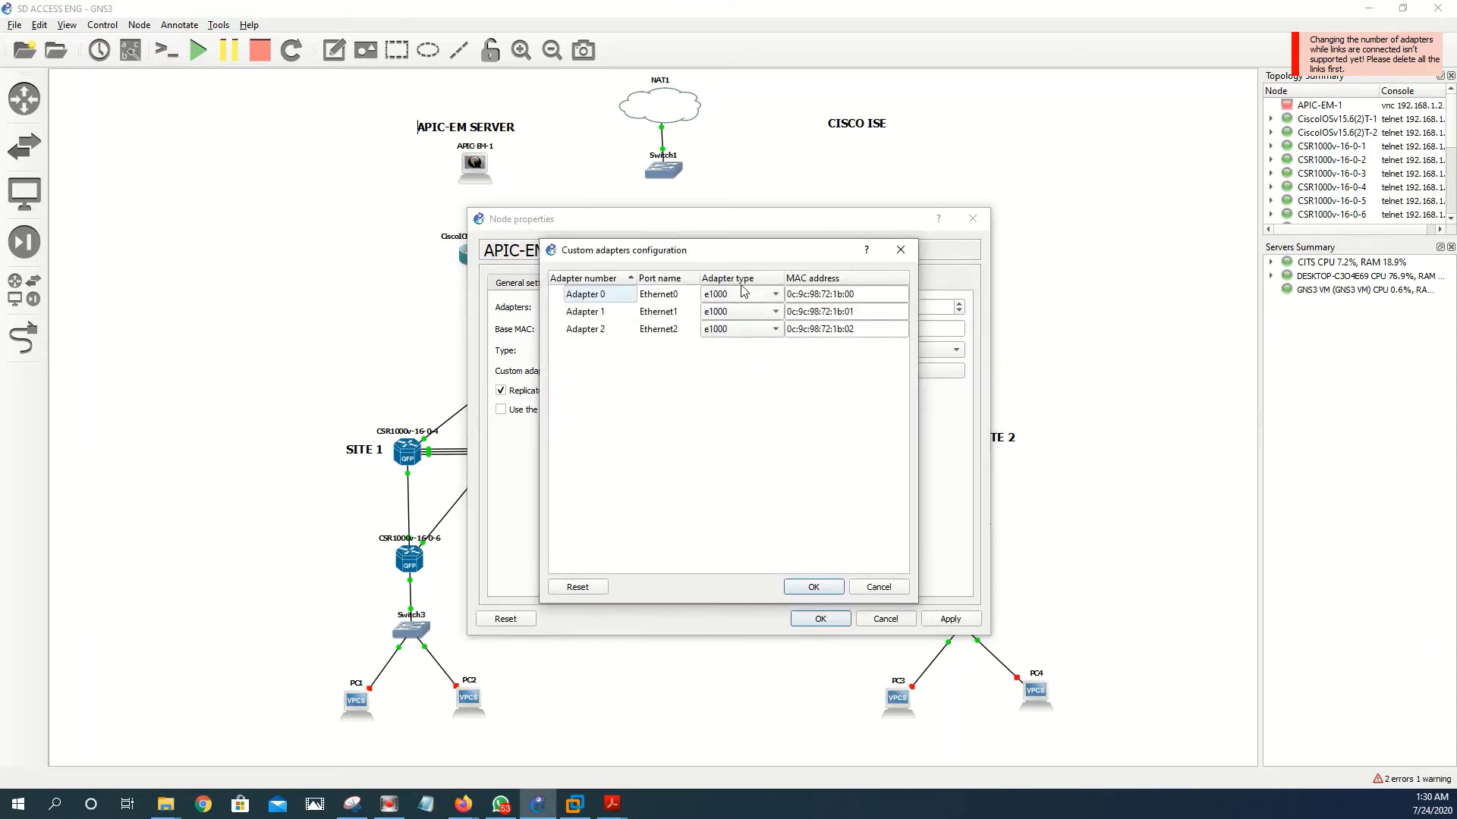
left_click(900, 250)
left_click(930, 618)
left_click(821, 619)
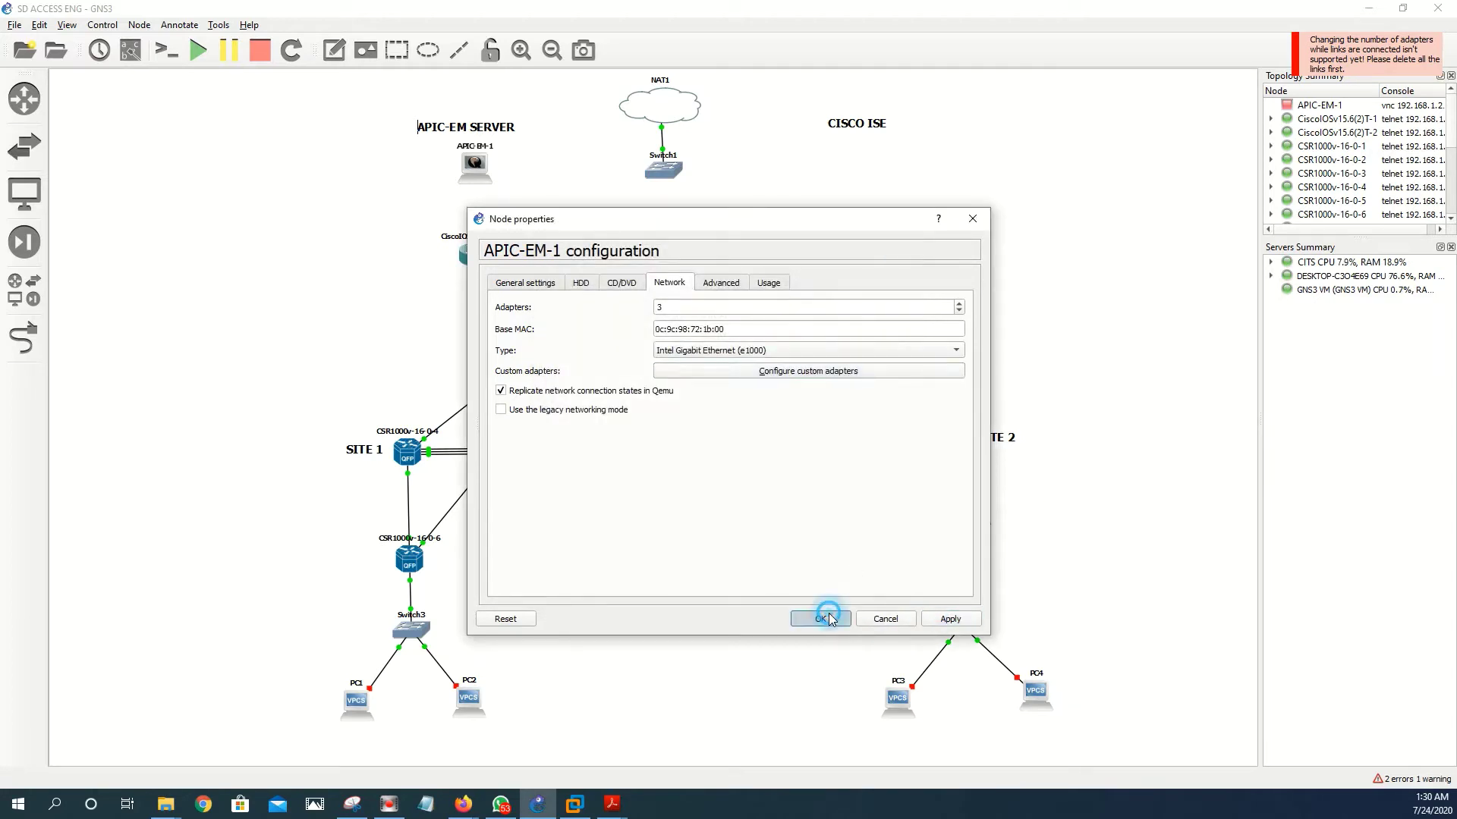
- Link APIC-EM-1 to Switch1's Ethernet1 and to a Switch5 port
left_click(24, 335)
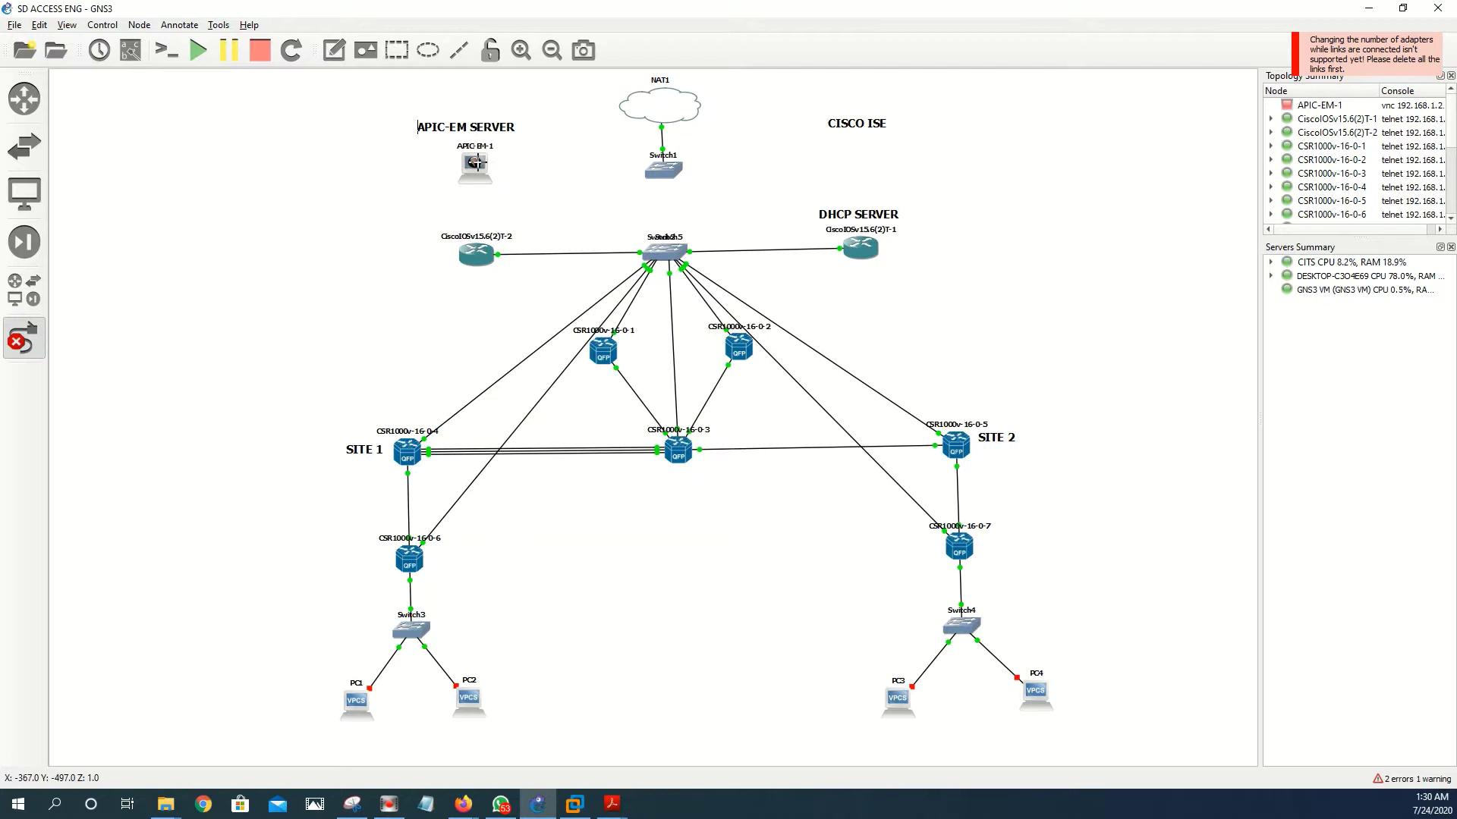
left_click(479, 161)
left_click(506, 168)
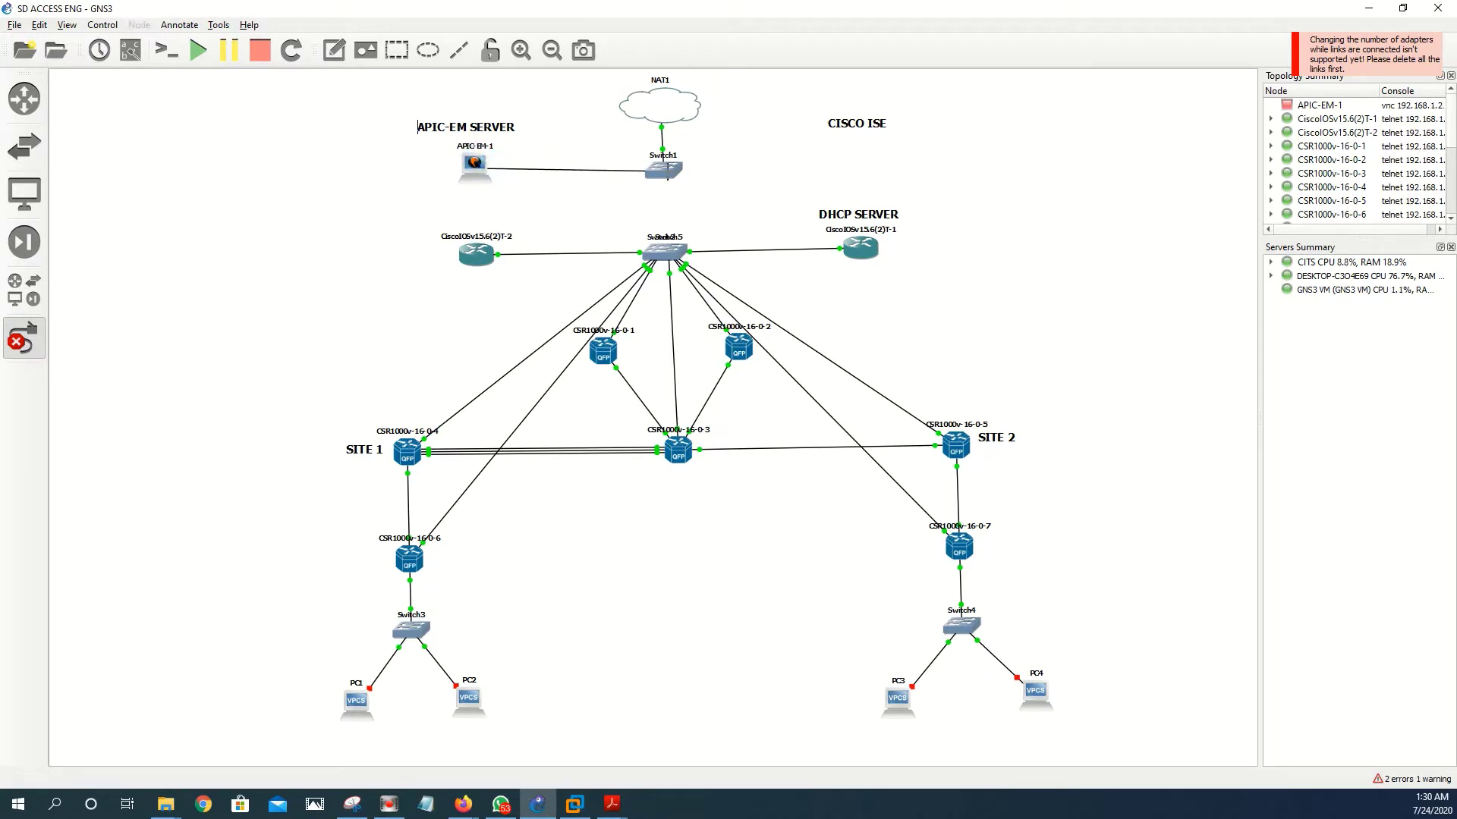
left_click(666, 172)
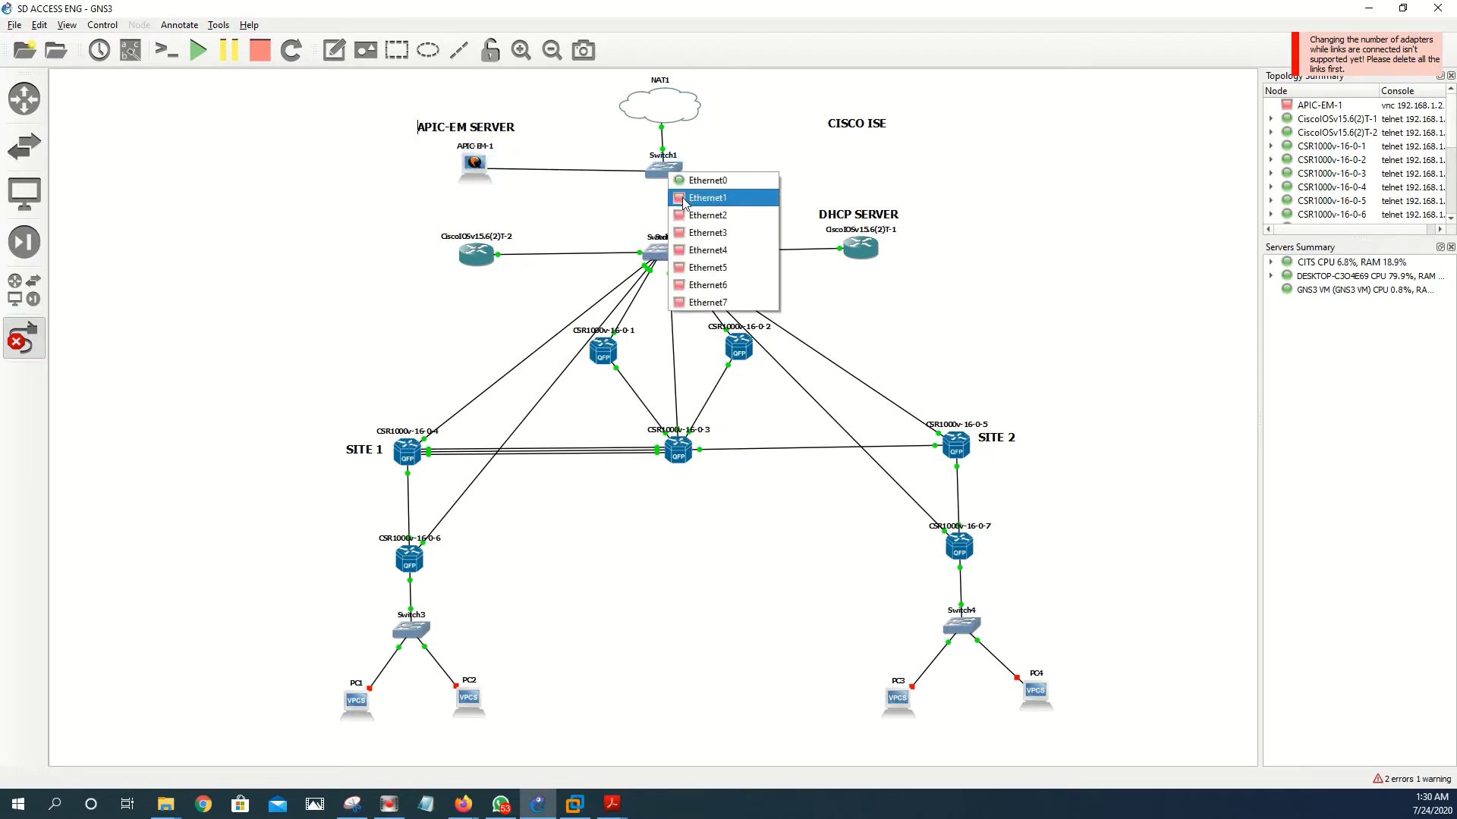
left_click(683, 198)
left_click(484, 172)
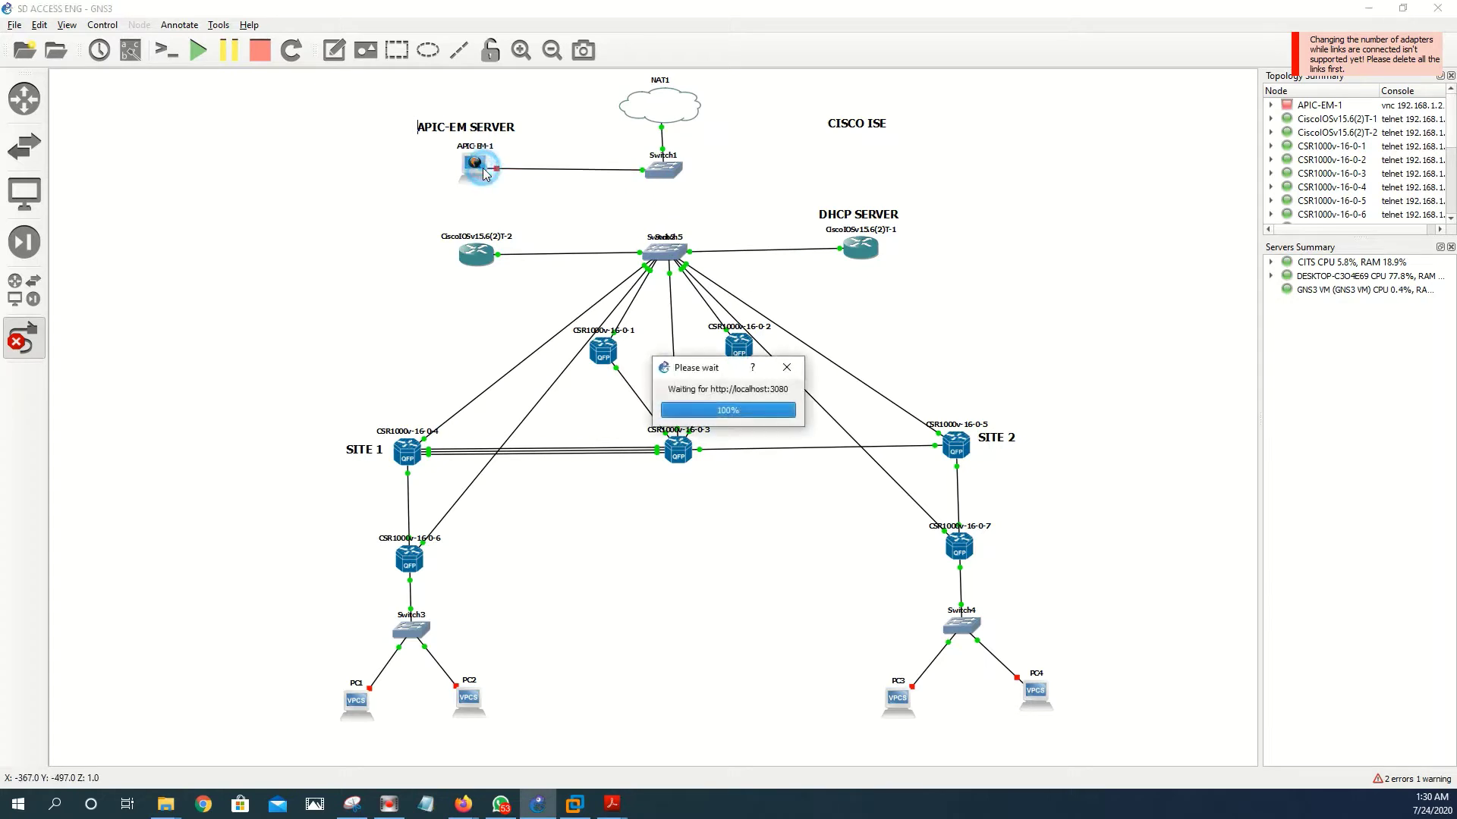
left_click(523, 195)
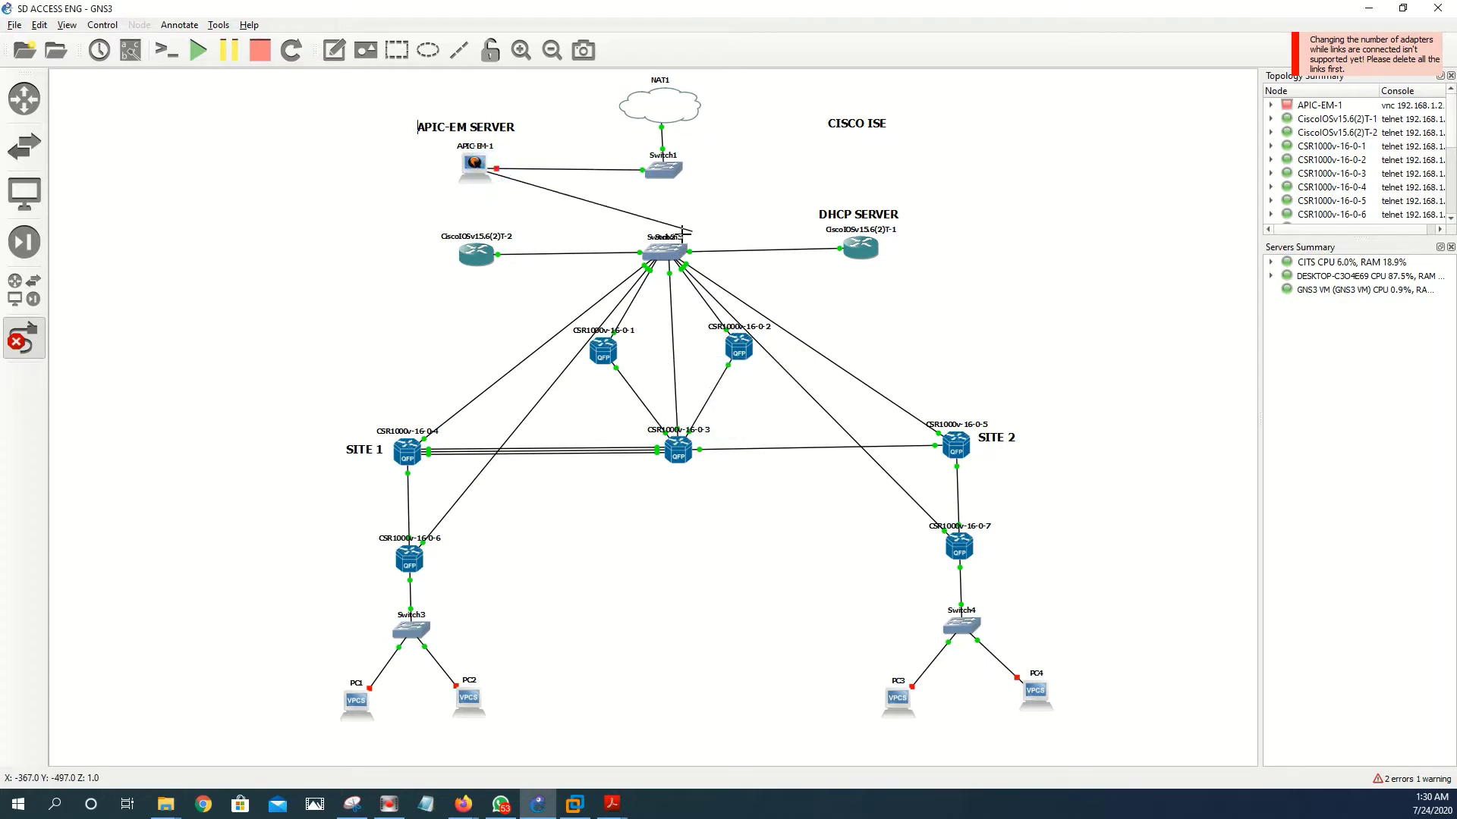
left_click(662, 251)
left_click(693, 364)
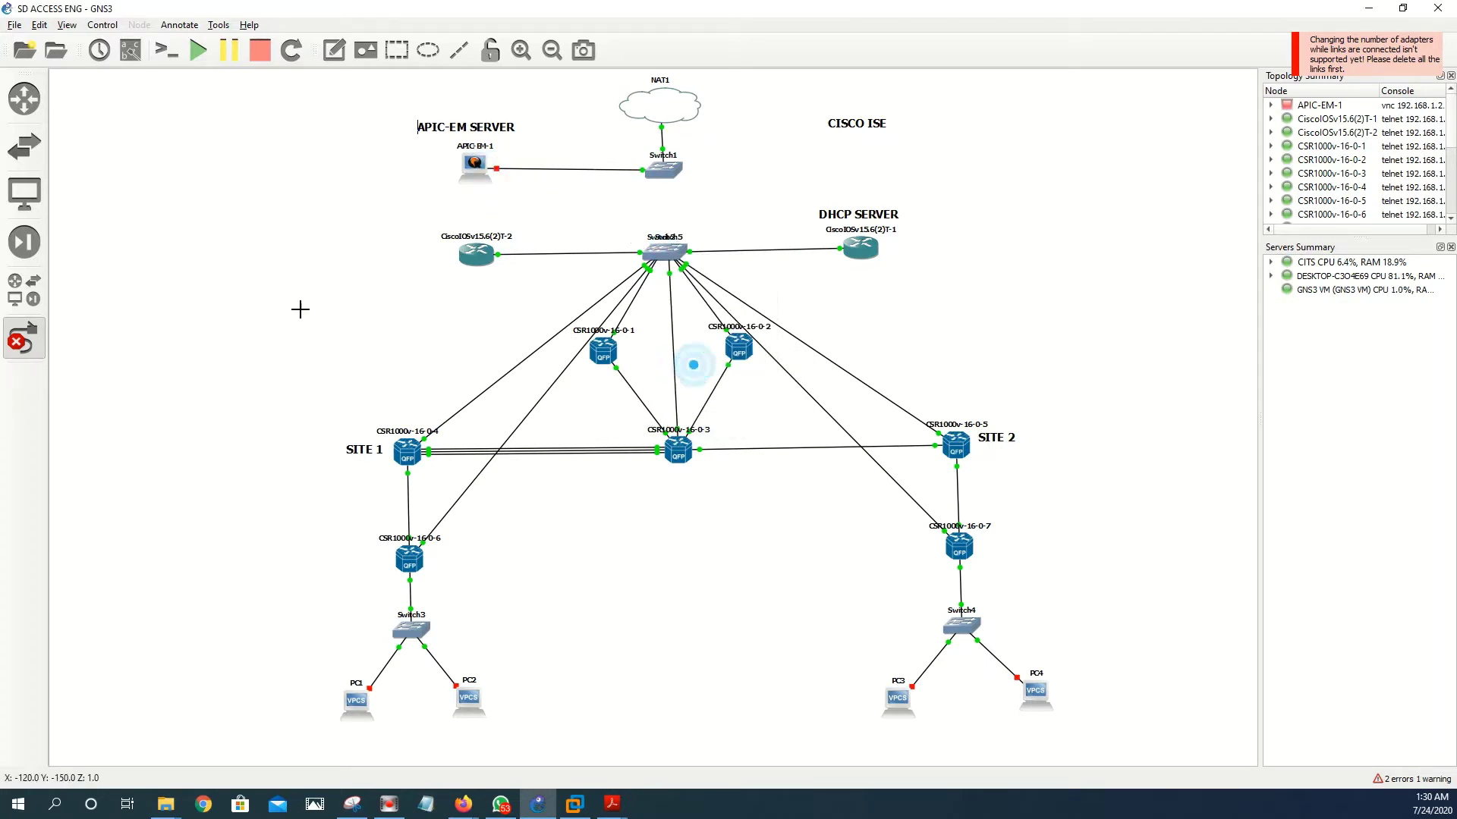
left_click(23, 337)
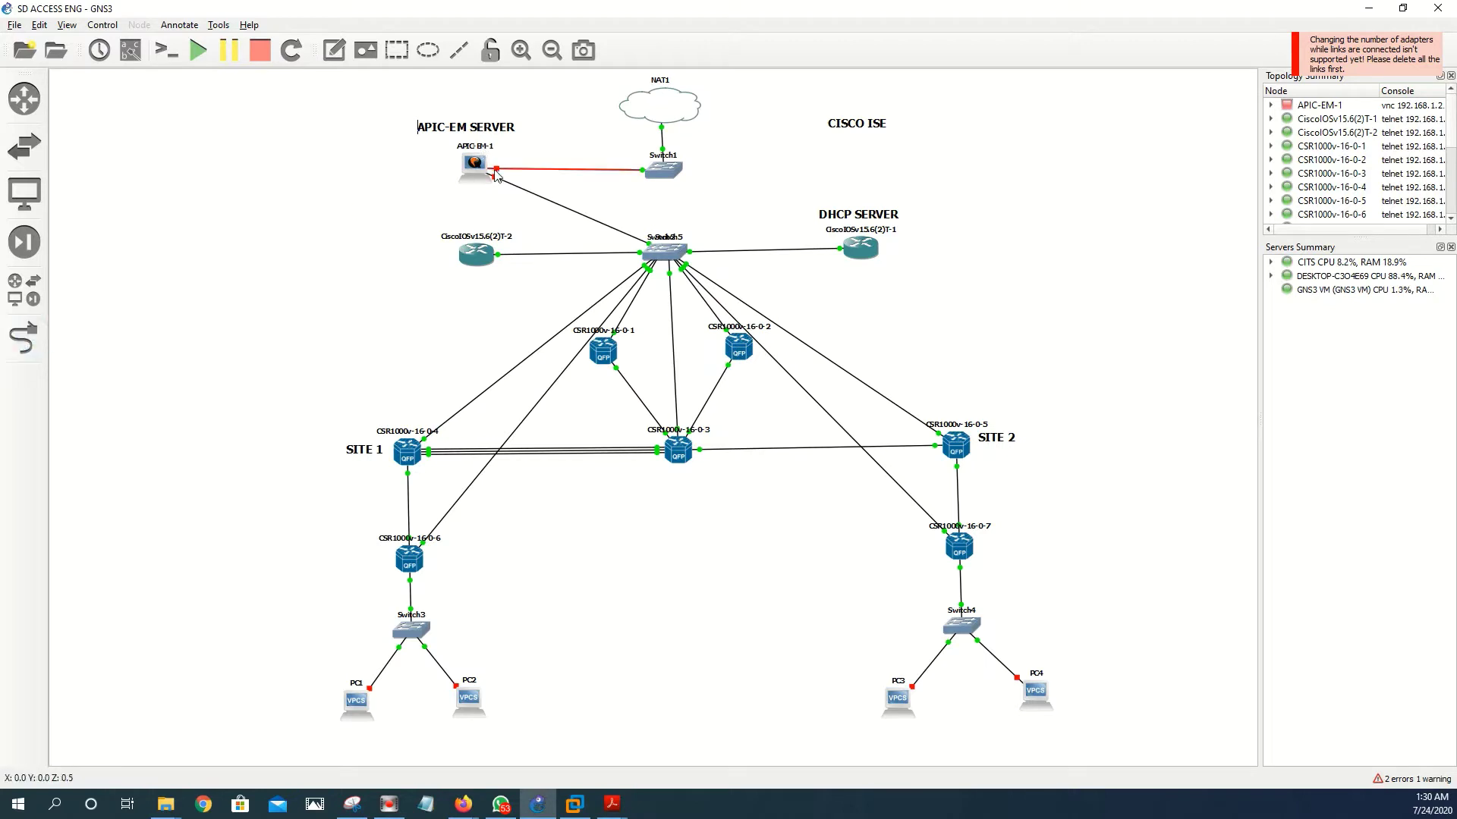
- Nudge APIC-EM-1 slightly left and start the APIC-EM-1 virtual machine
left_click_drag(480, 167, 474, 168)
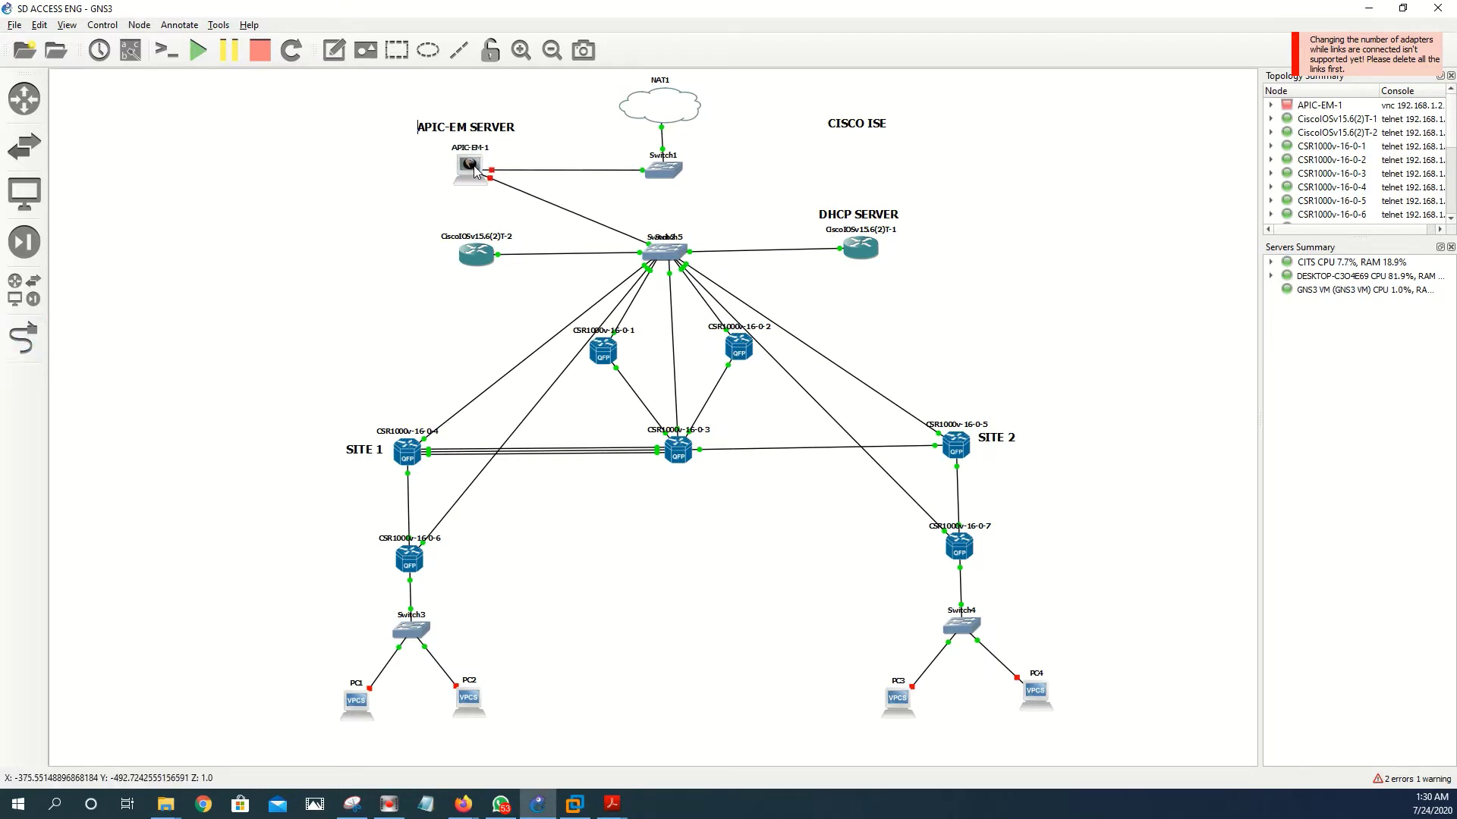
right_click(474, 169)
left_click(490, 207)
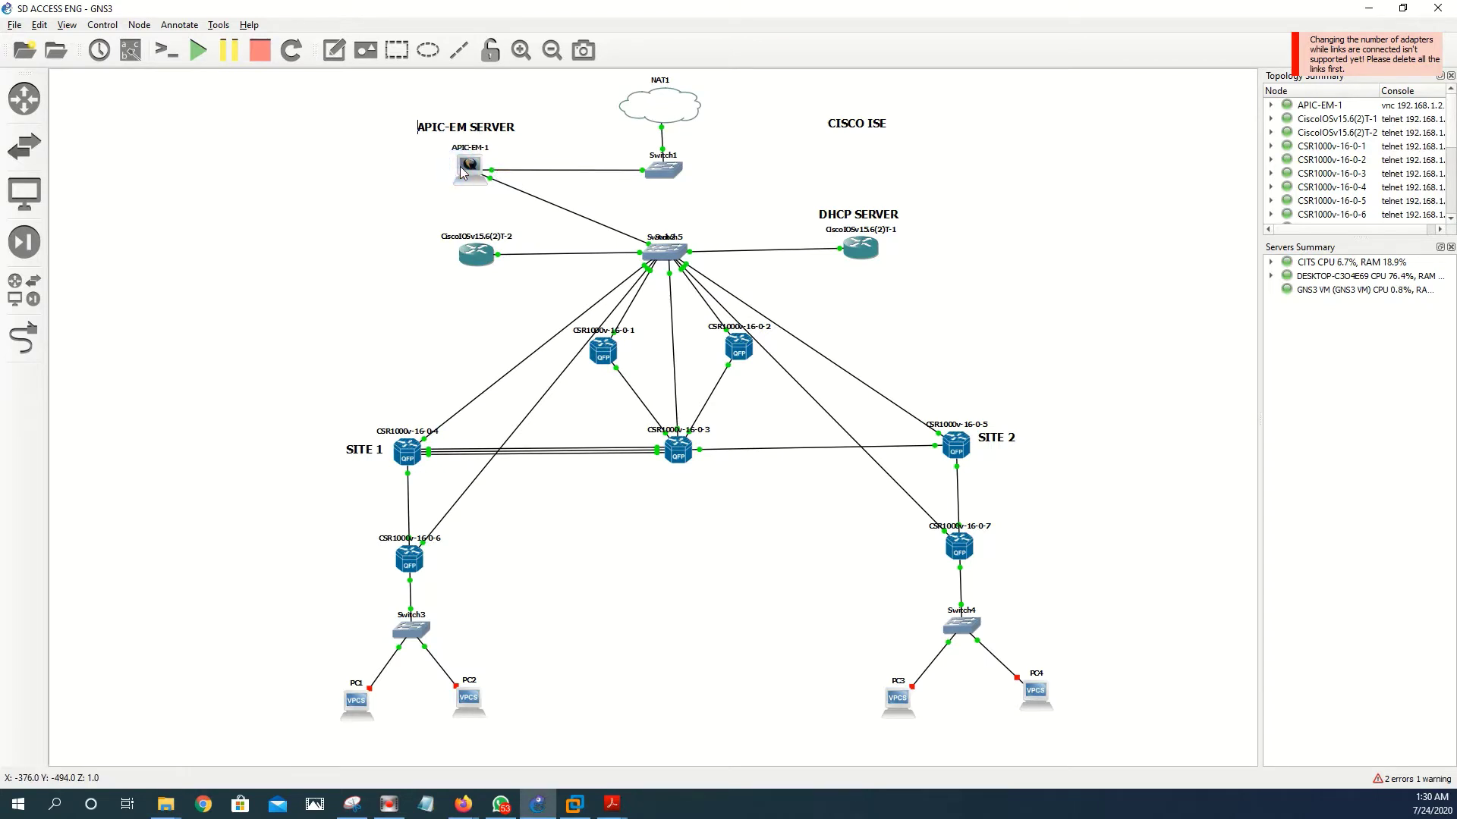
- Open APIC-EM-1's TightVNC console, centre the window, and let it boot to the license agreement
double_click(461, 171)
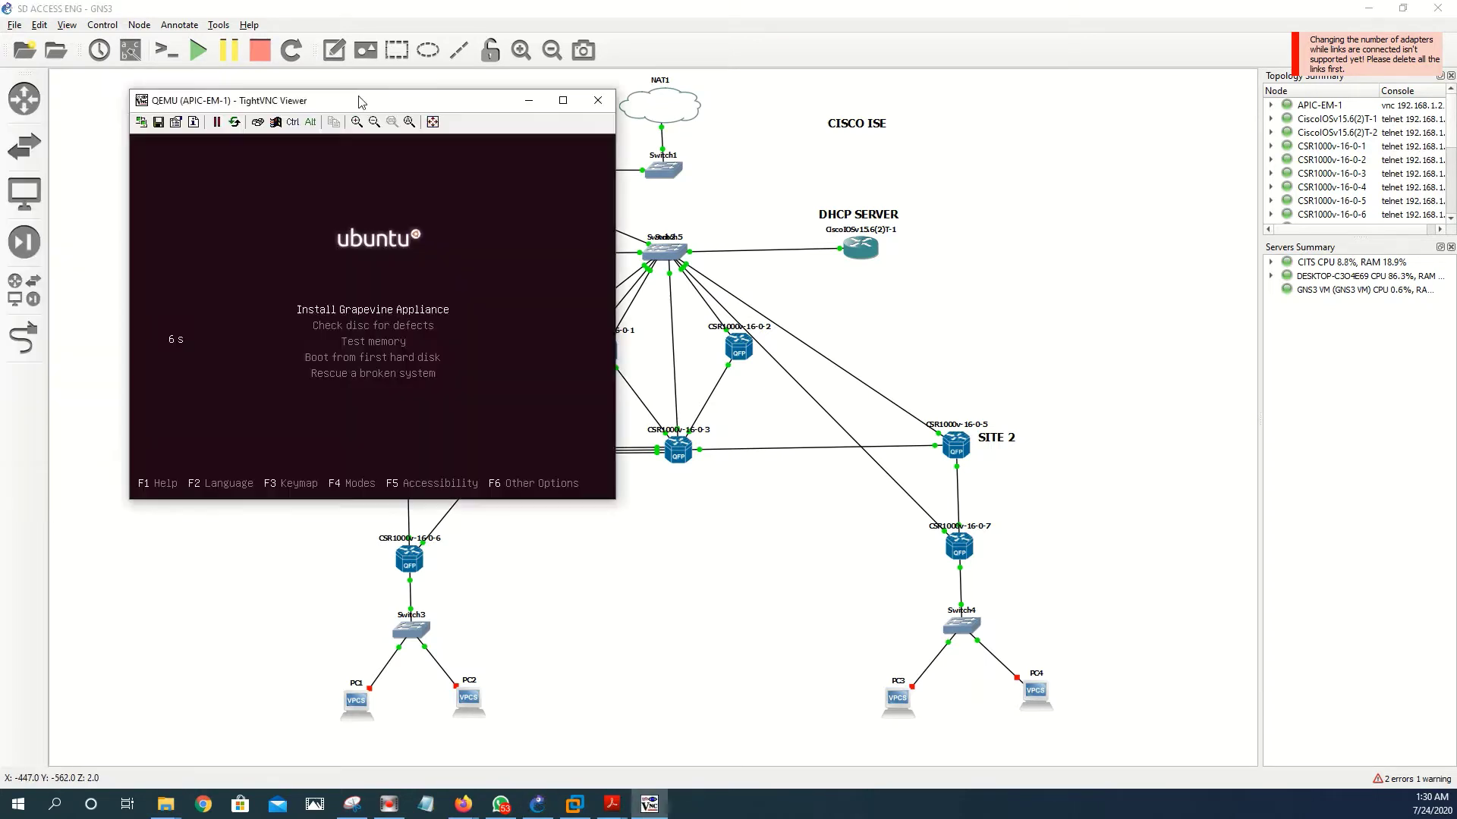
left_click_drag(314, 106, 332, 262)
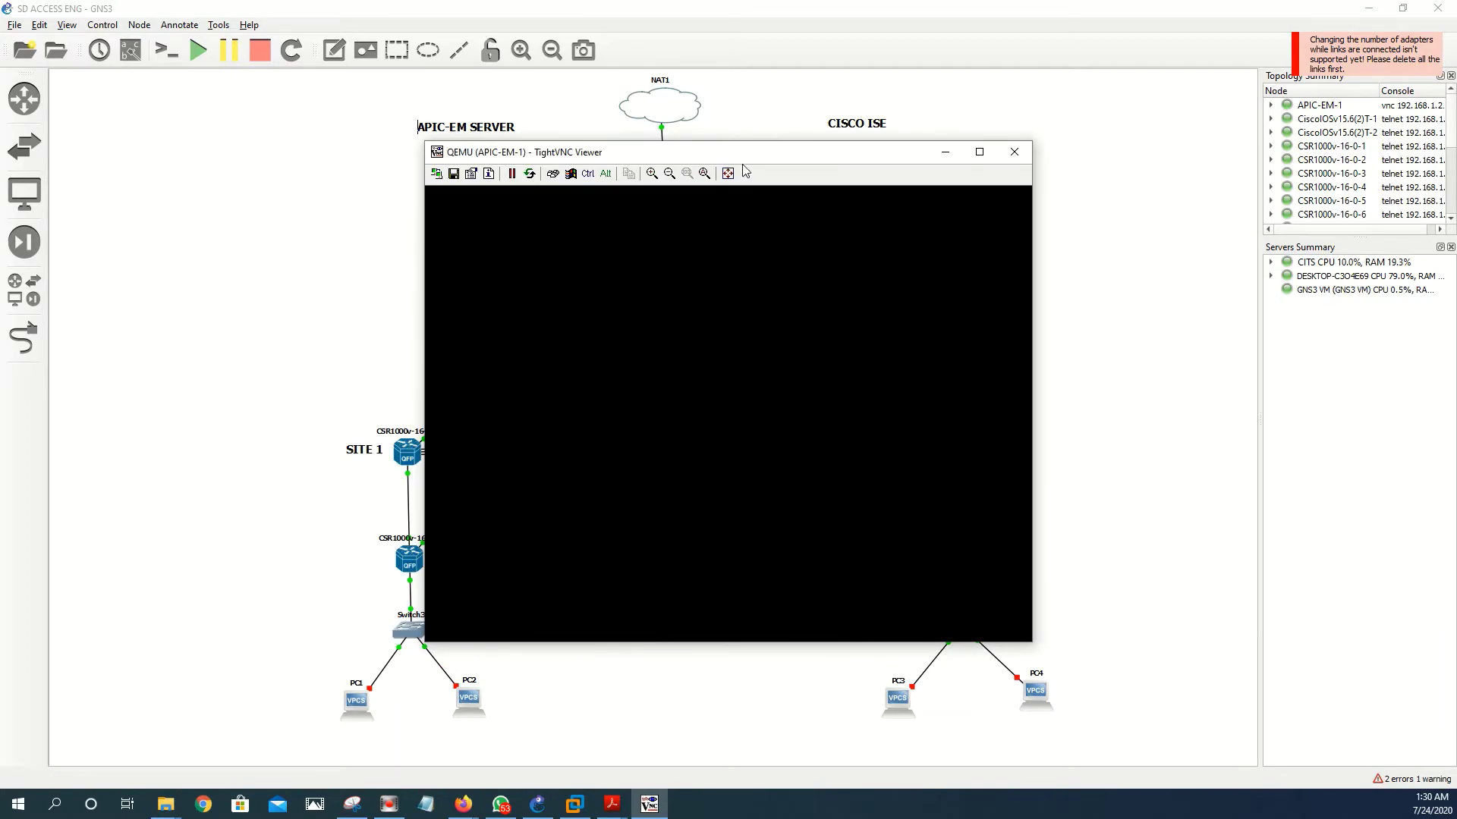
left_click_drag(724, 156, 415, 240)
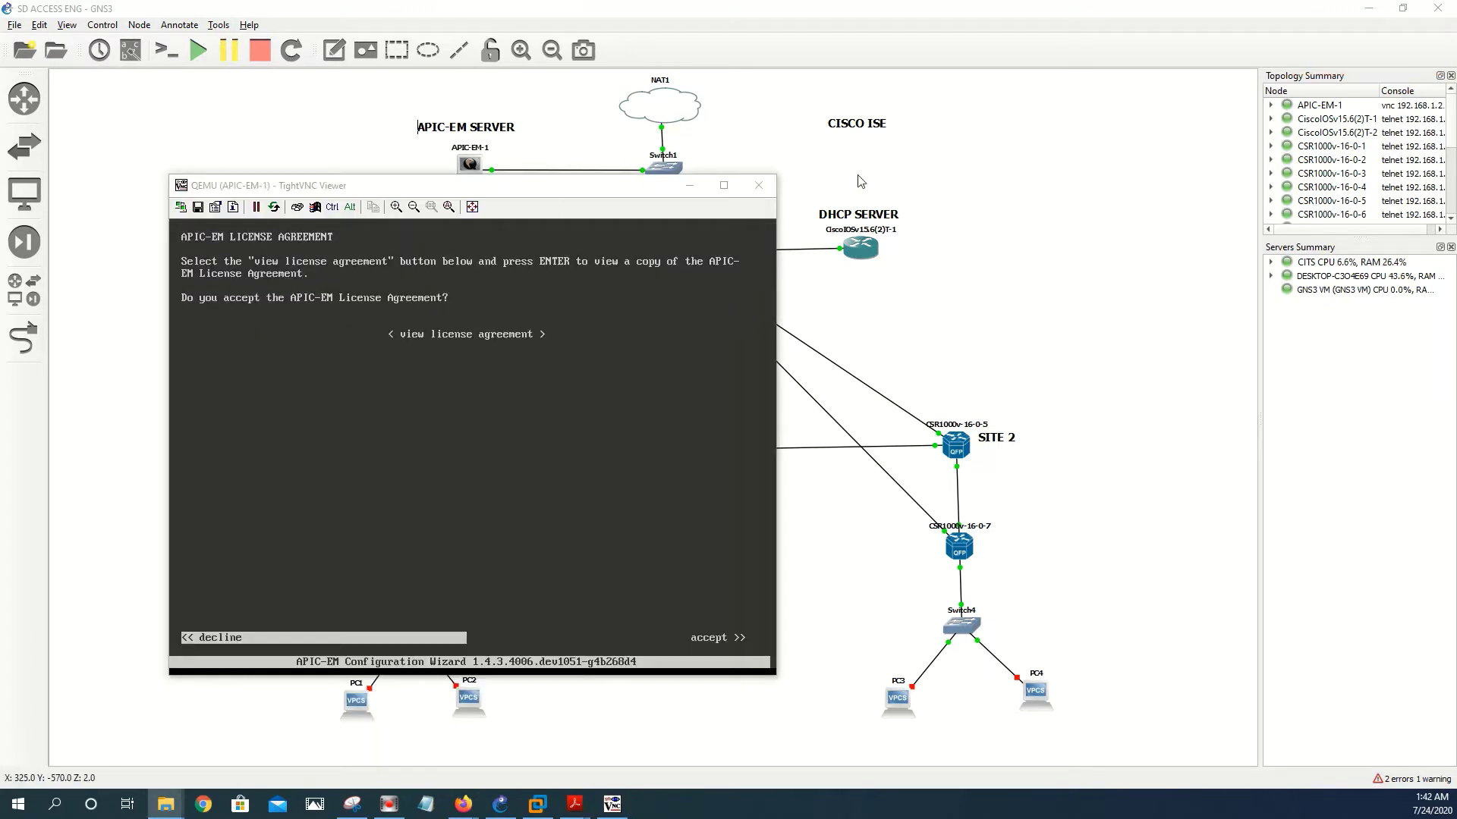
- Accept the APIC-EM license agreement and choose to create a new APIC-EM cluster
left_click_drag(540, 196, 531, 196)
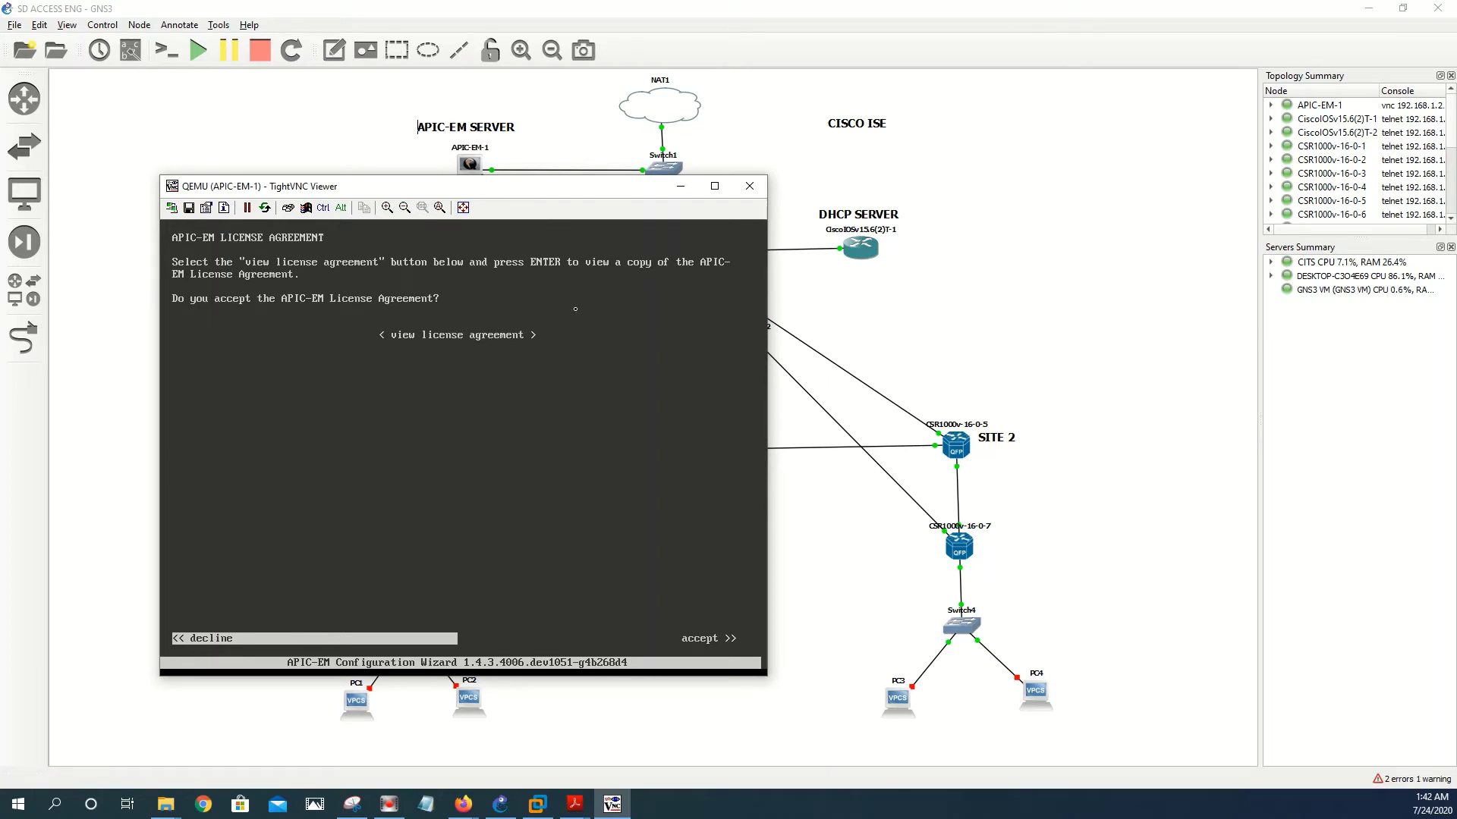
key("Right")
key("Return")
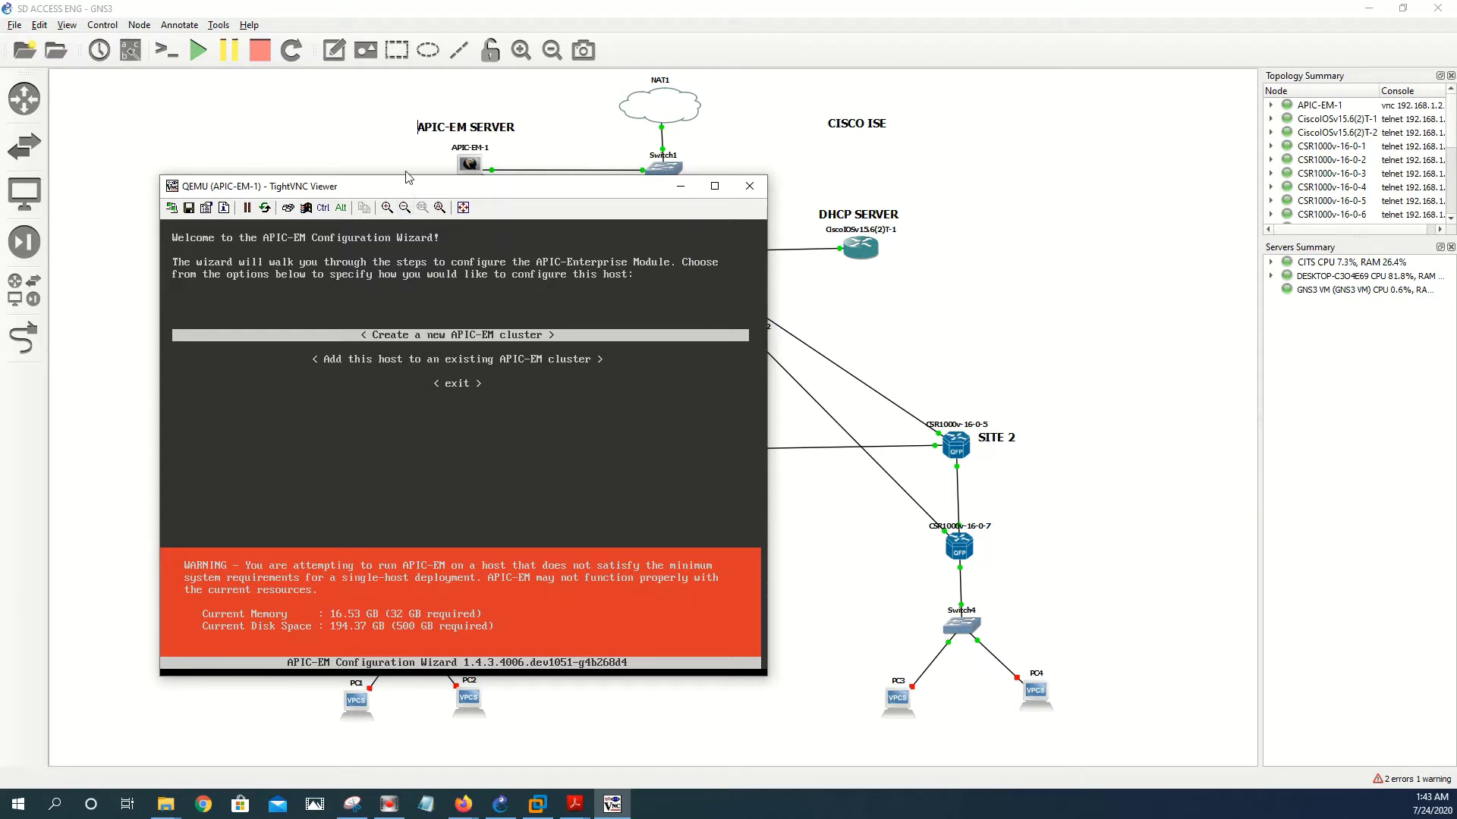
key("Return")
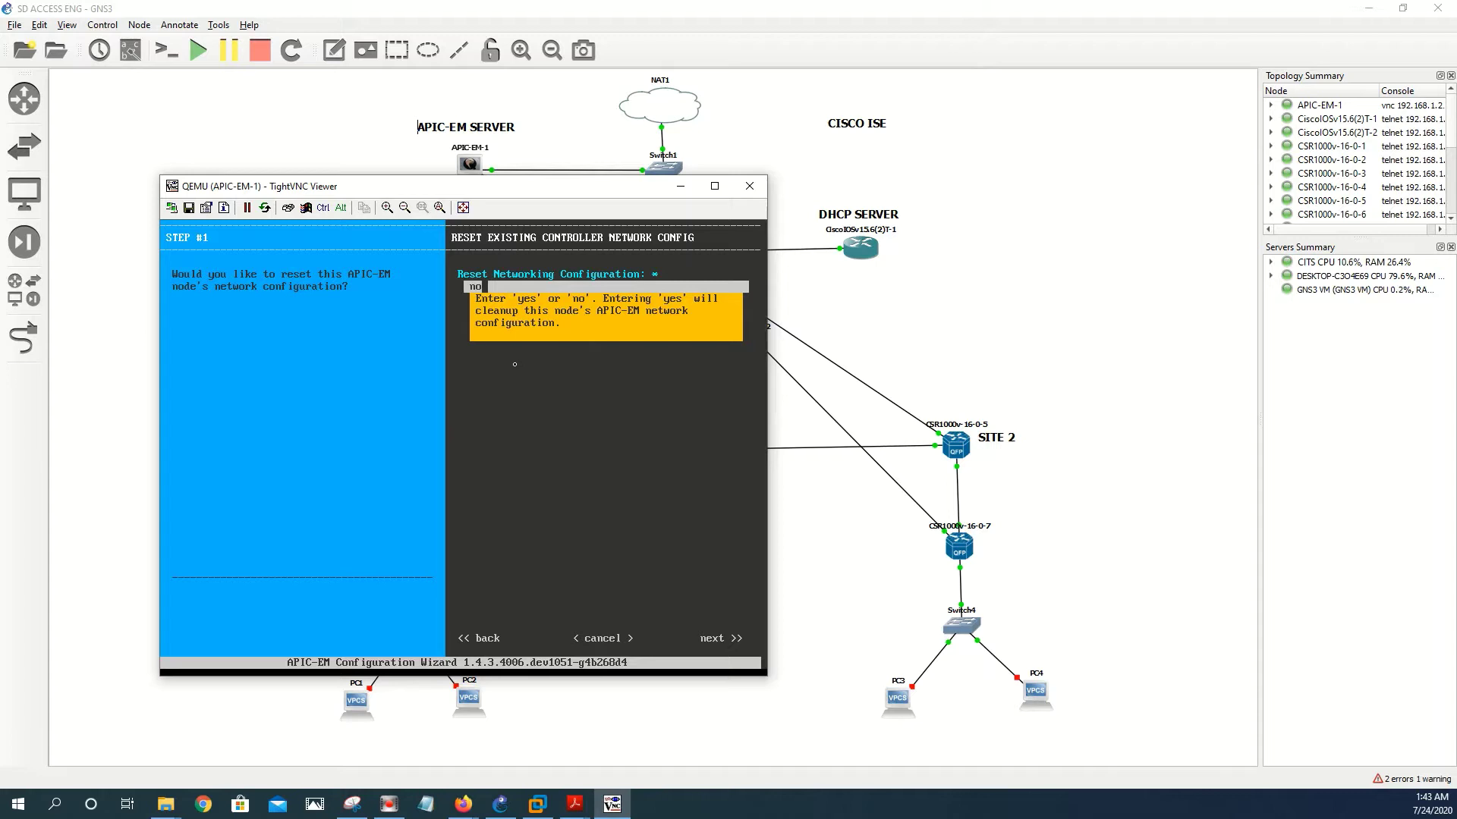
- Answer no to network reset, NIC bonding and VLANs to reach the eth0 settings
key("Tab")
key("Tab")
key("Tab")
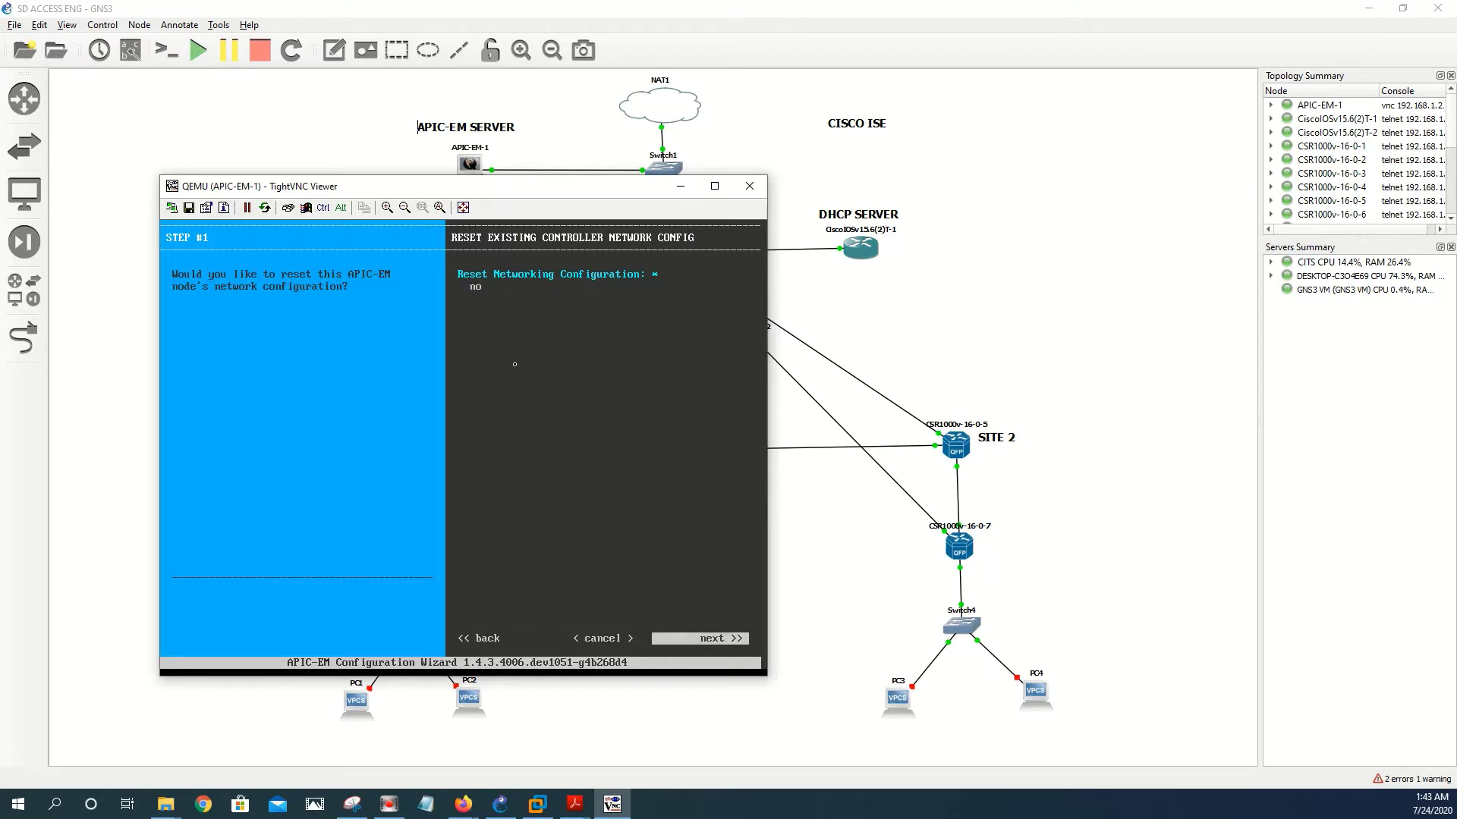
key("Return")
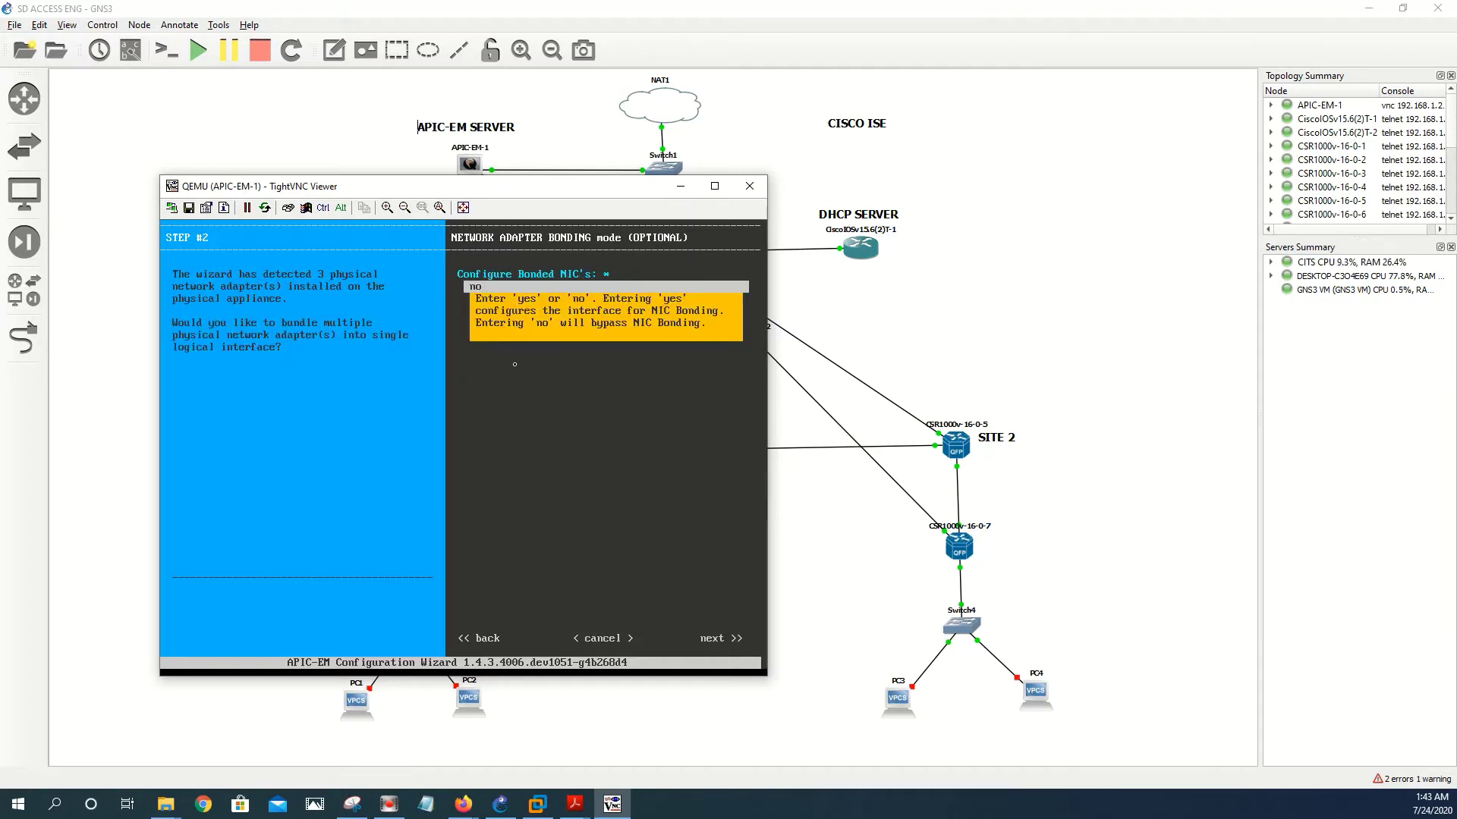
key("Tab")
key("Tab")
key("Tab")
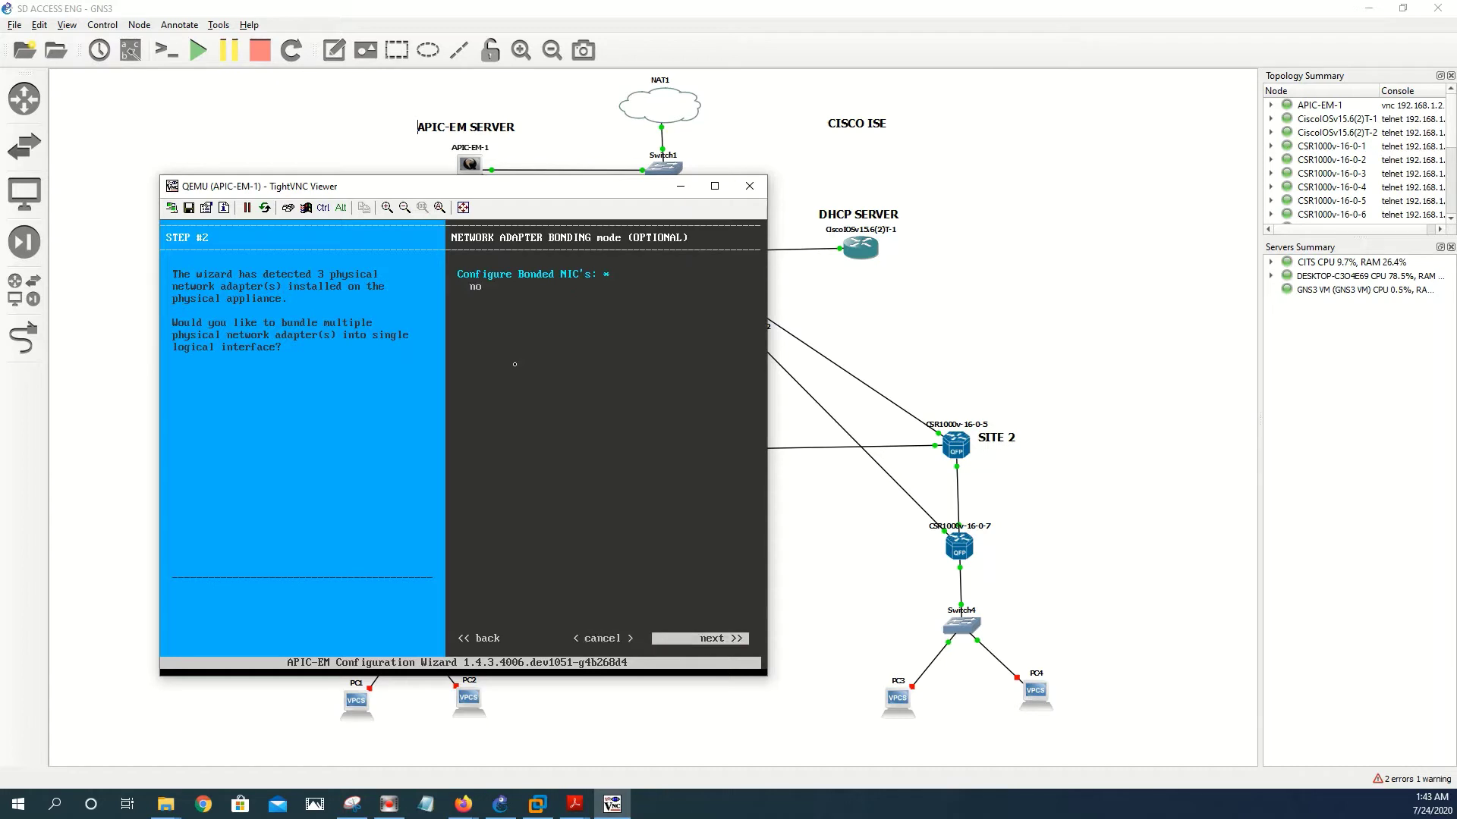
key("Return")
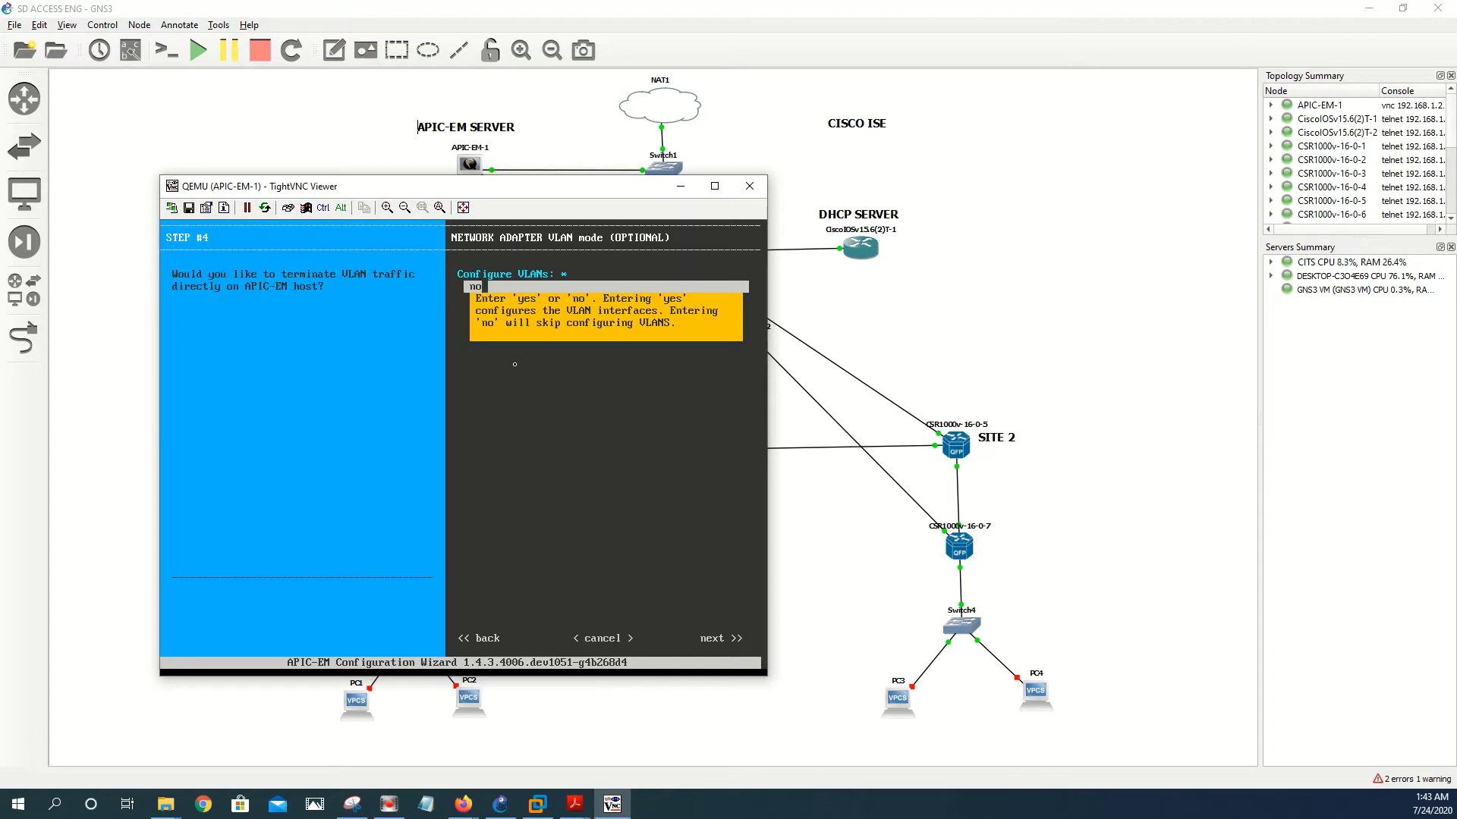
key("Tab")
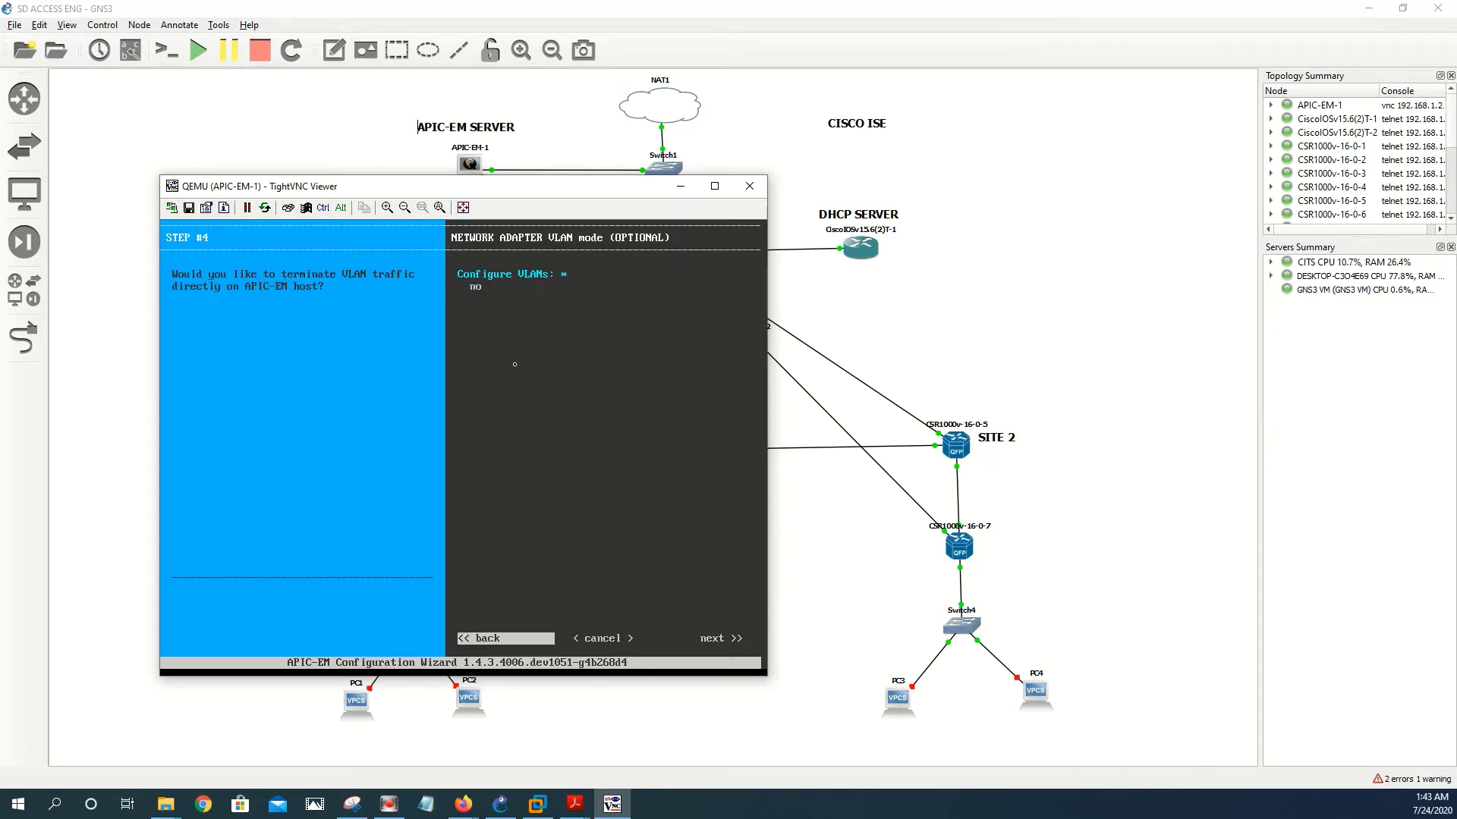
key("Tab")
key("Return")
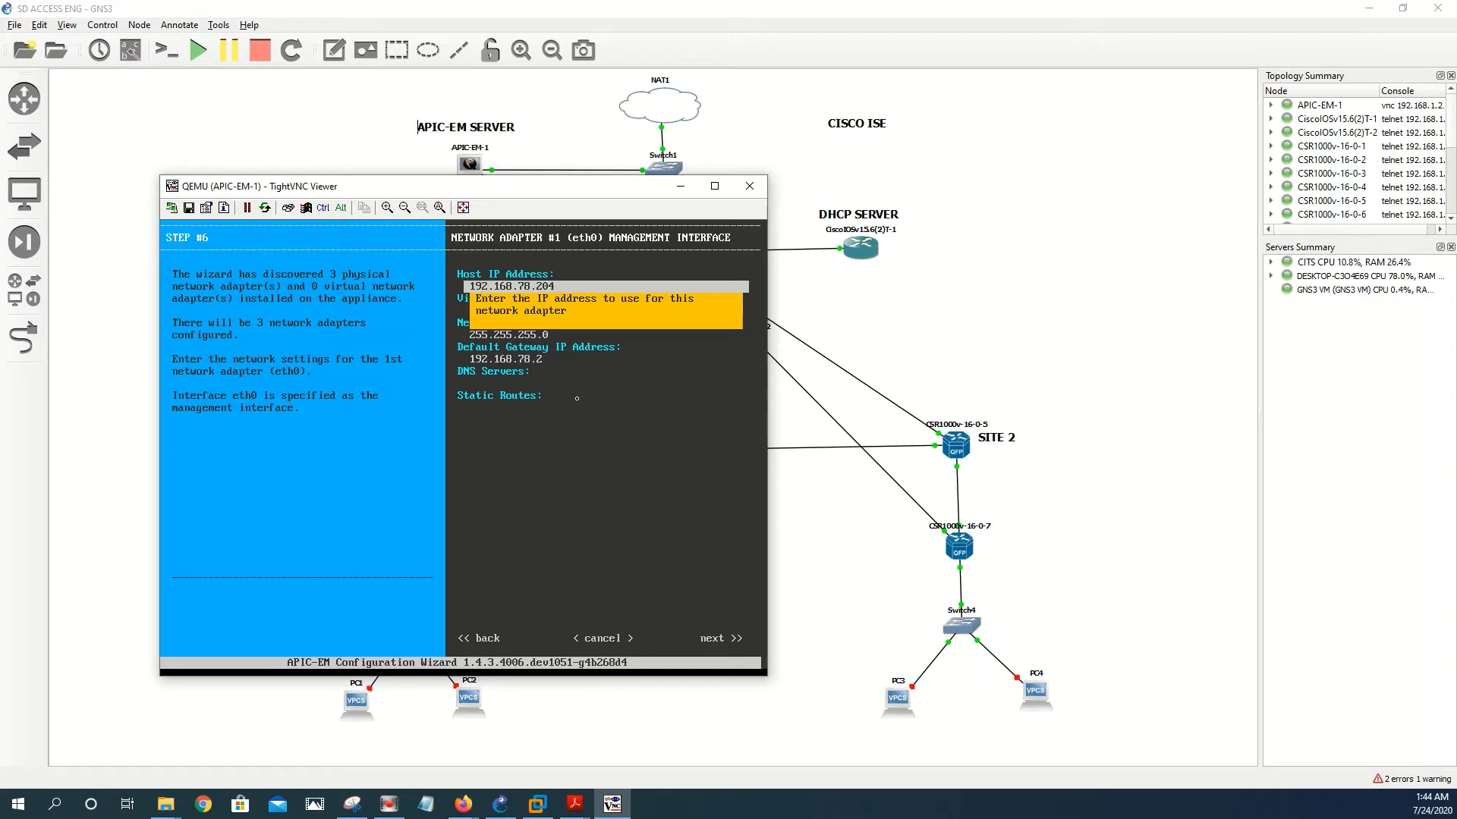
- Set eth0's DNS server to 8.8.8.8 and continue to the eth1 page
key("Down")
key("Down")
key("Down")
key("Down")
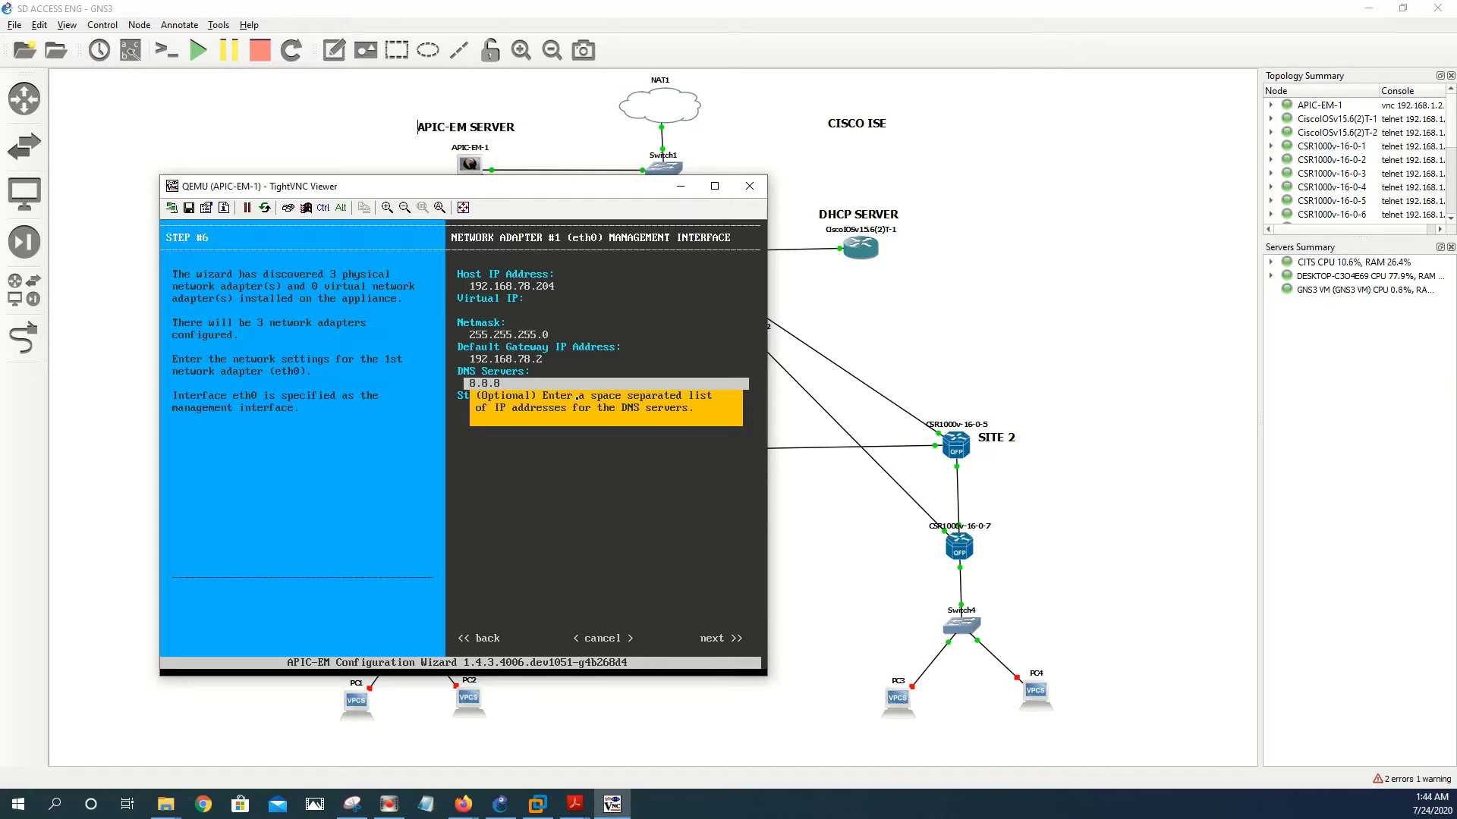
type(".8")
key("Tab")
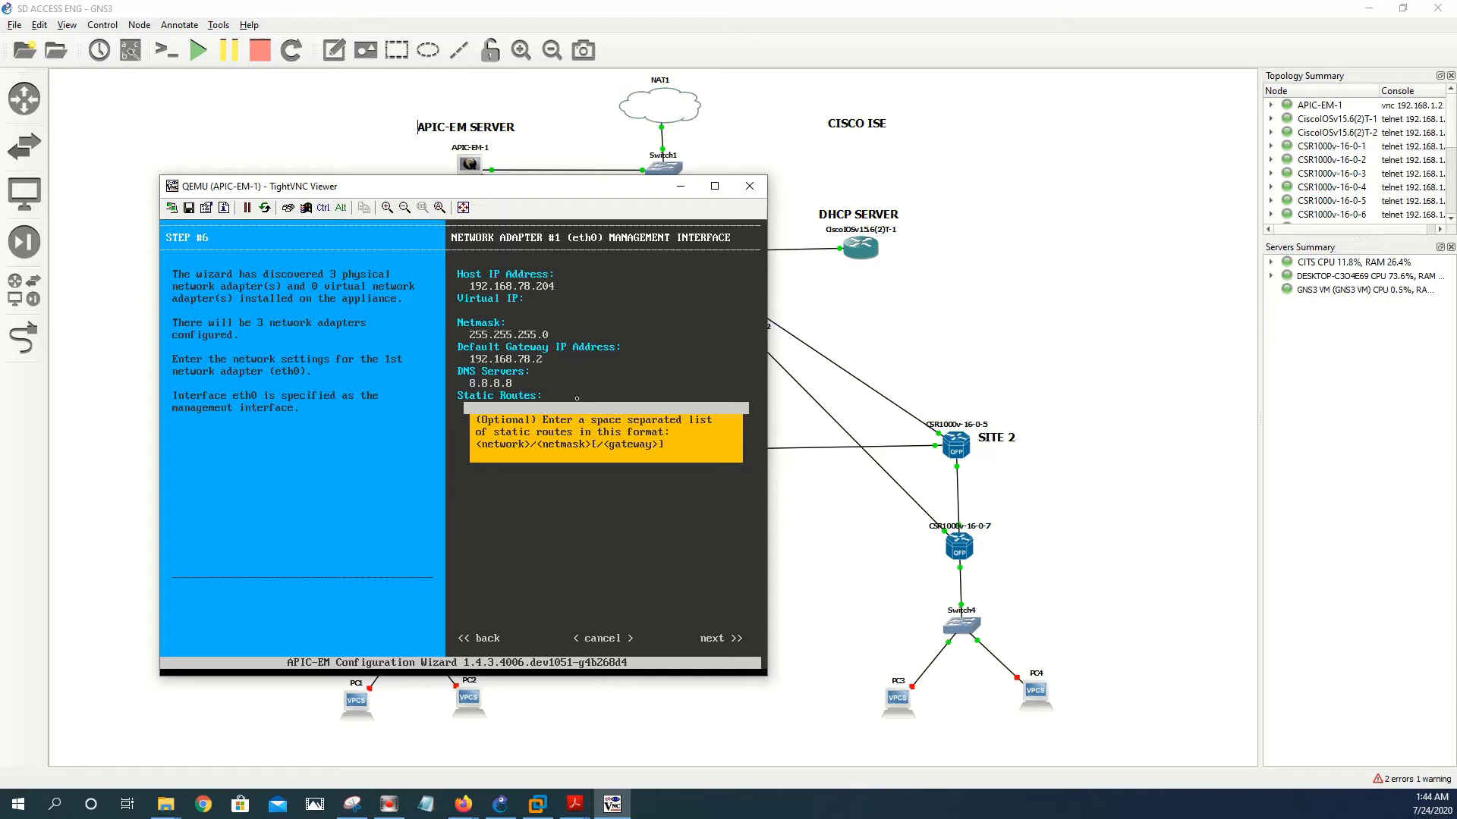
key("Tab")
key("Tab")
key("Tab")
key("Return")
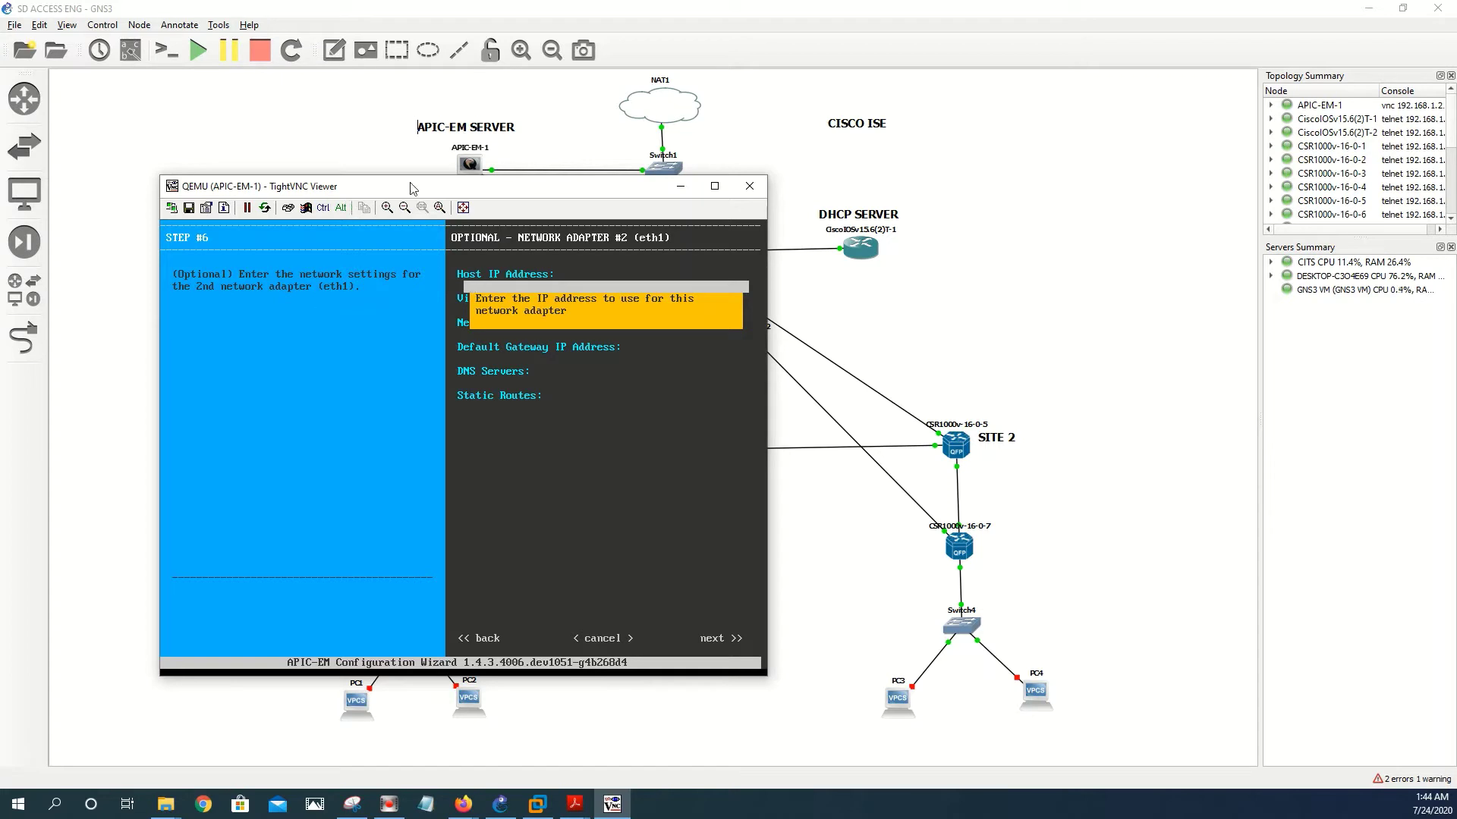
- Move the console aside, nudge Switch1 and NAT1 up slightly, then refocus the console
left_click_drag(410, 187, 914, 211)
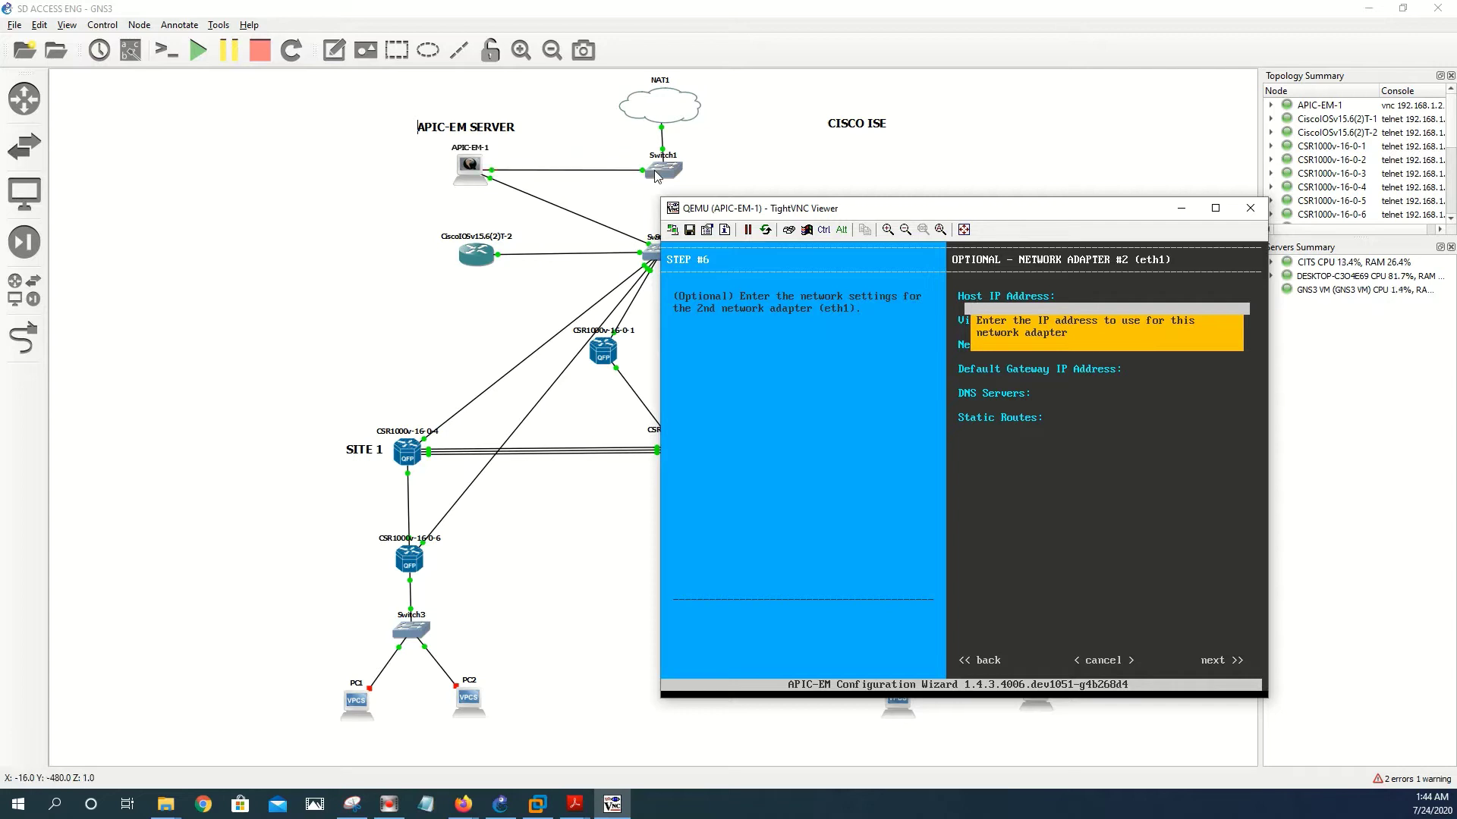
left_click_drag(655, 176, 657, 169)
left_click_drag(658, 118, 663, 112)
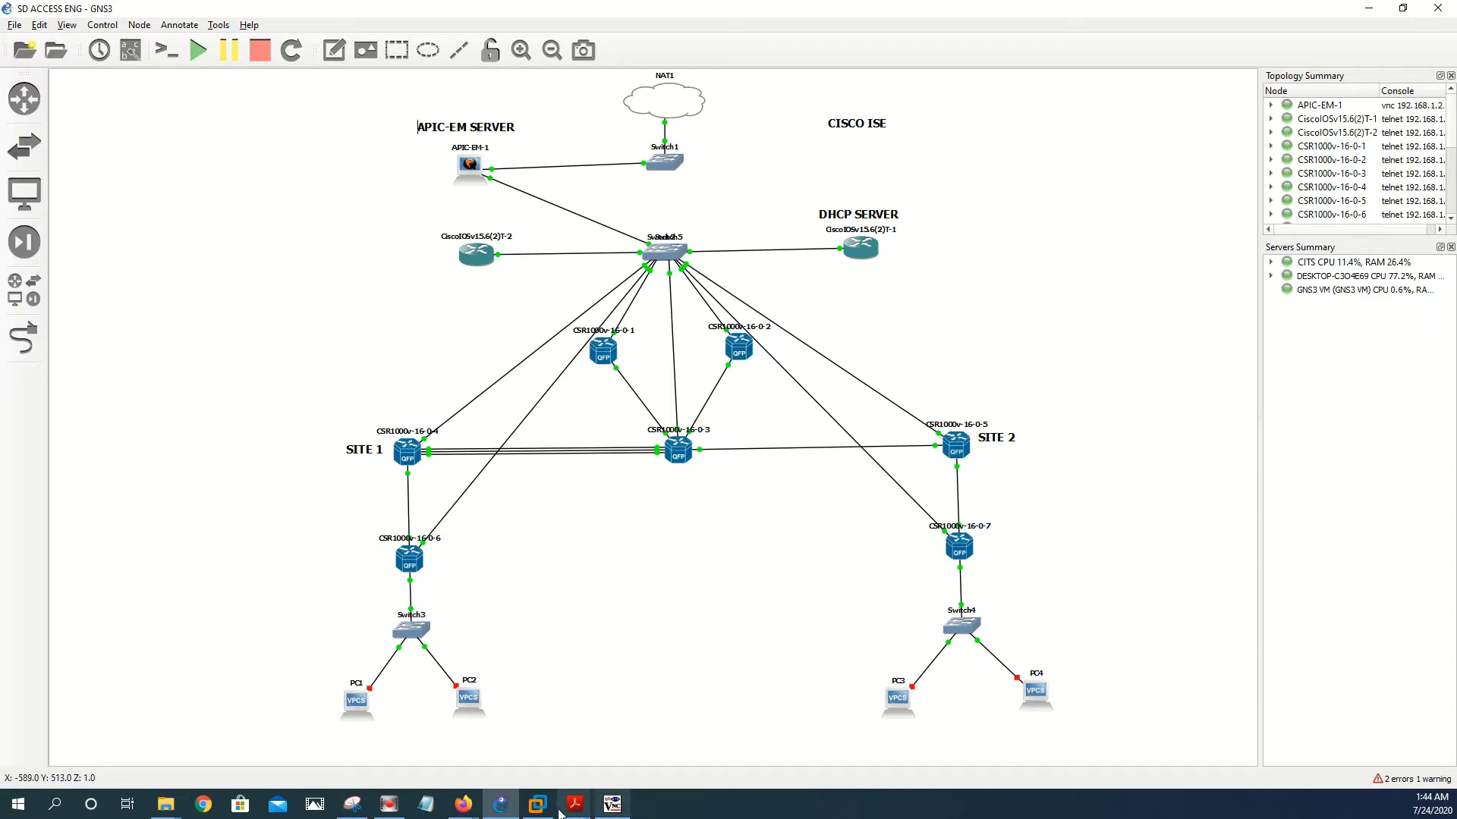
left_click(611, 804)
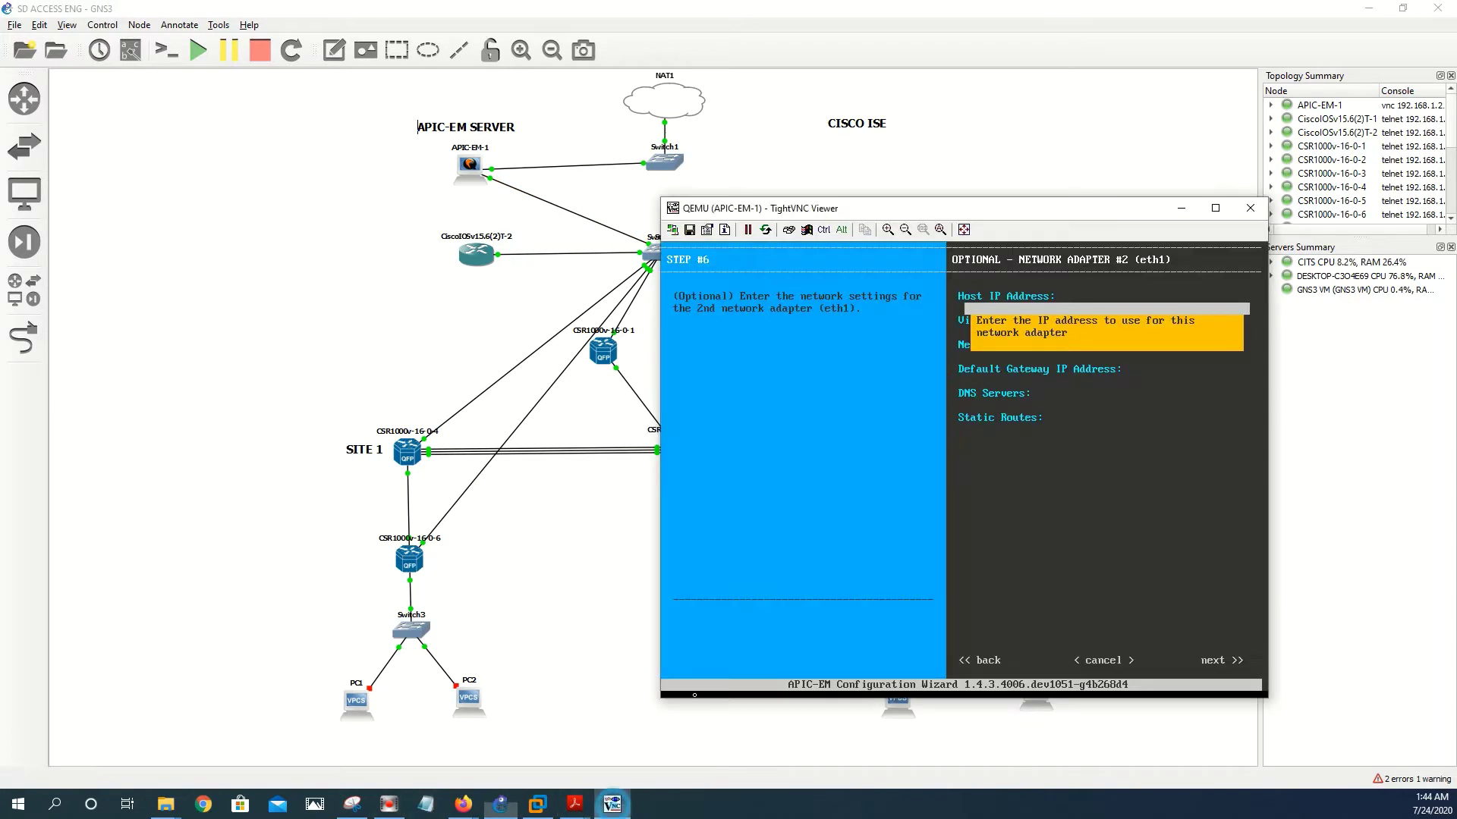
- Enter eth1 host 172.16.100.5, virtual IP 172.16.100.6, mask 255.255.255.0, gateway 172.16.100.10, no DNS
type("1")
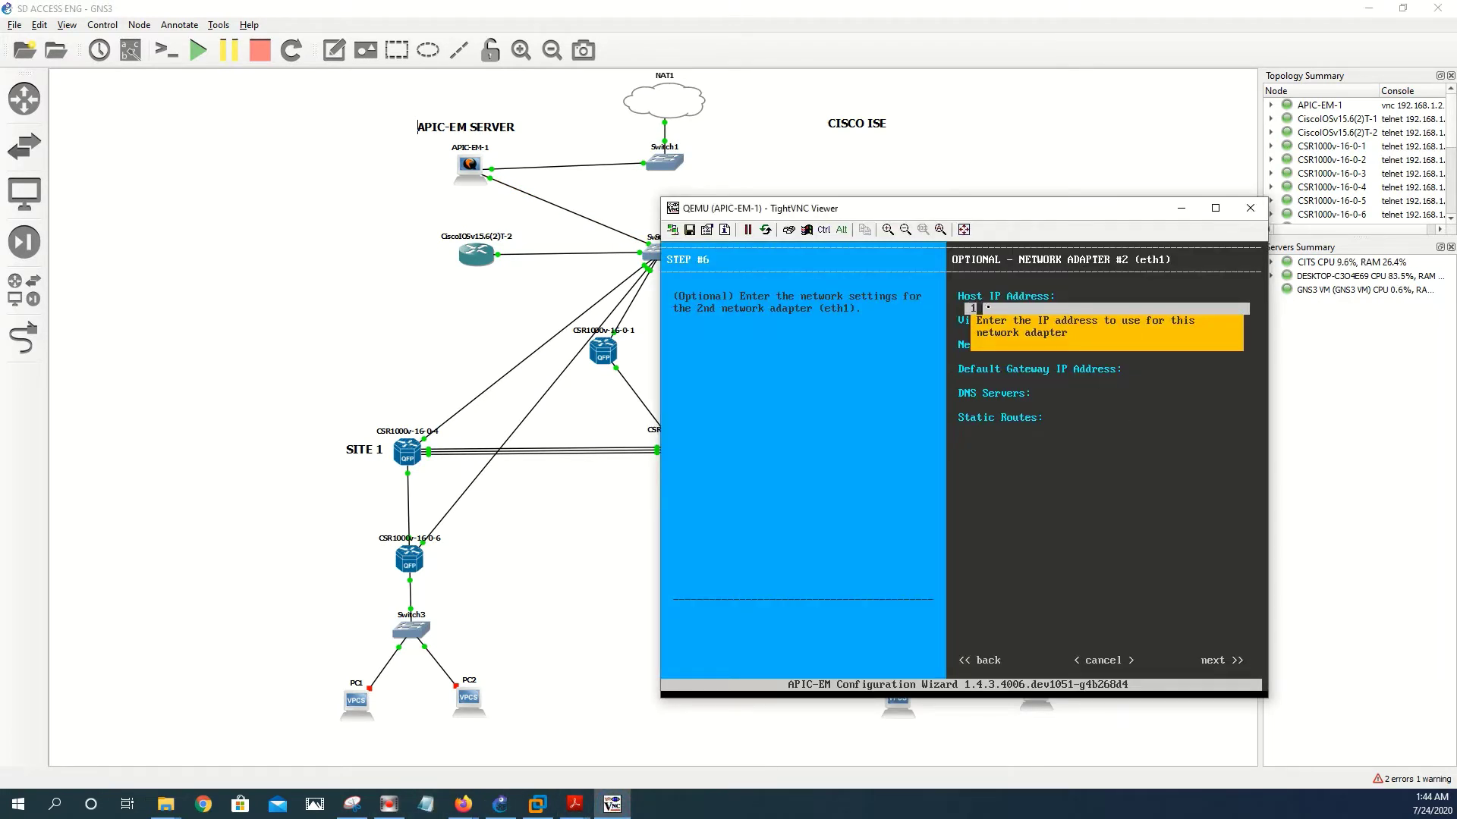
type("72.16.100.5")
key("Tab")
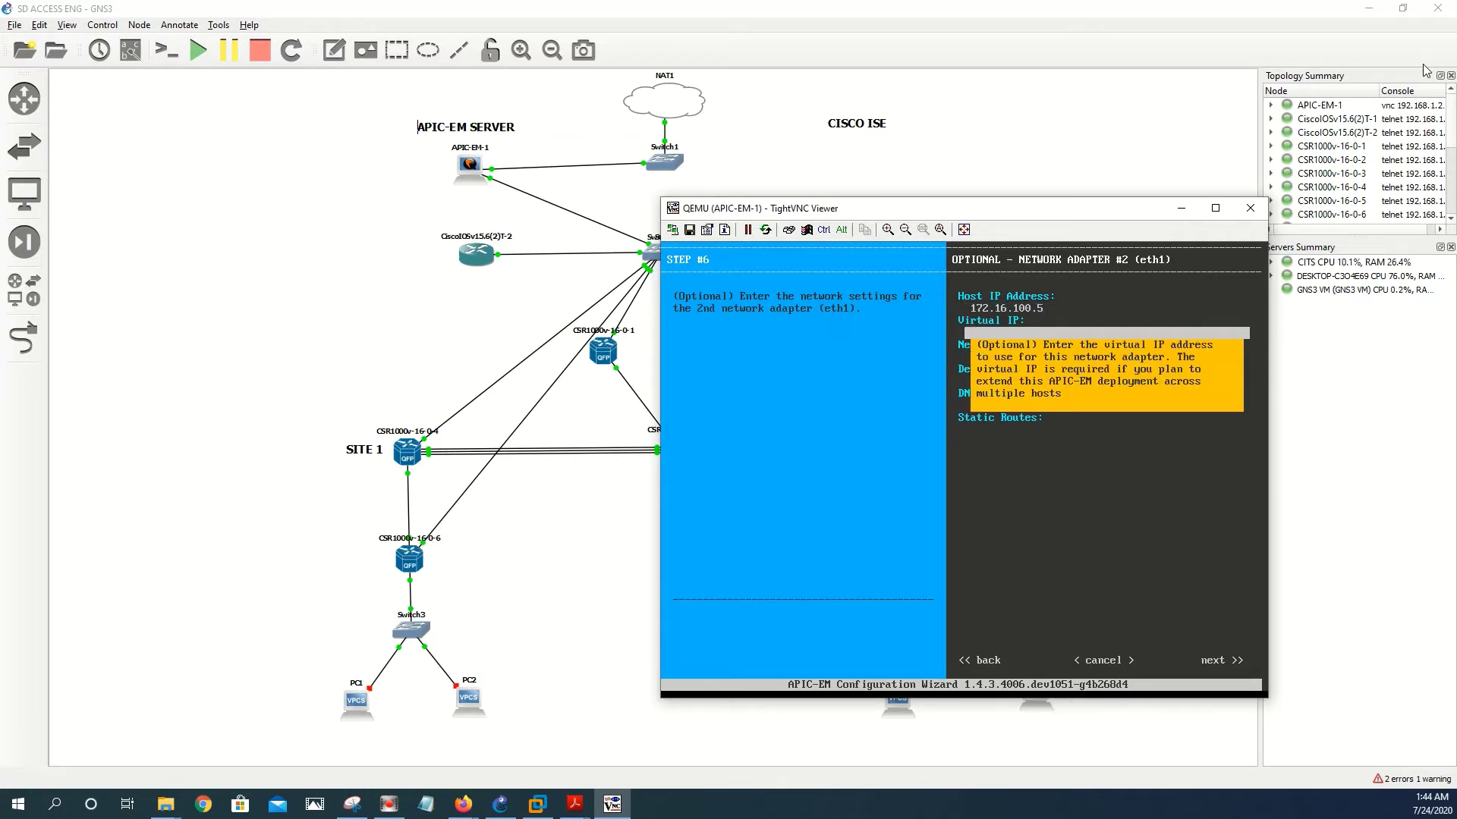
type("172.16.100.6")
key("Down")
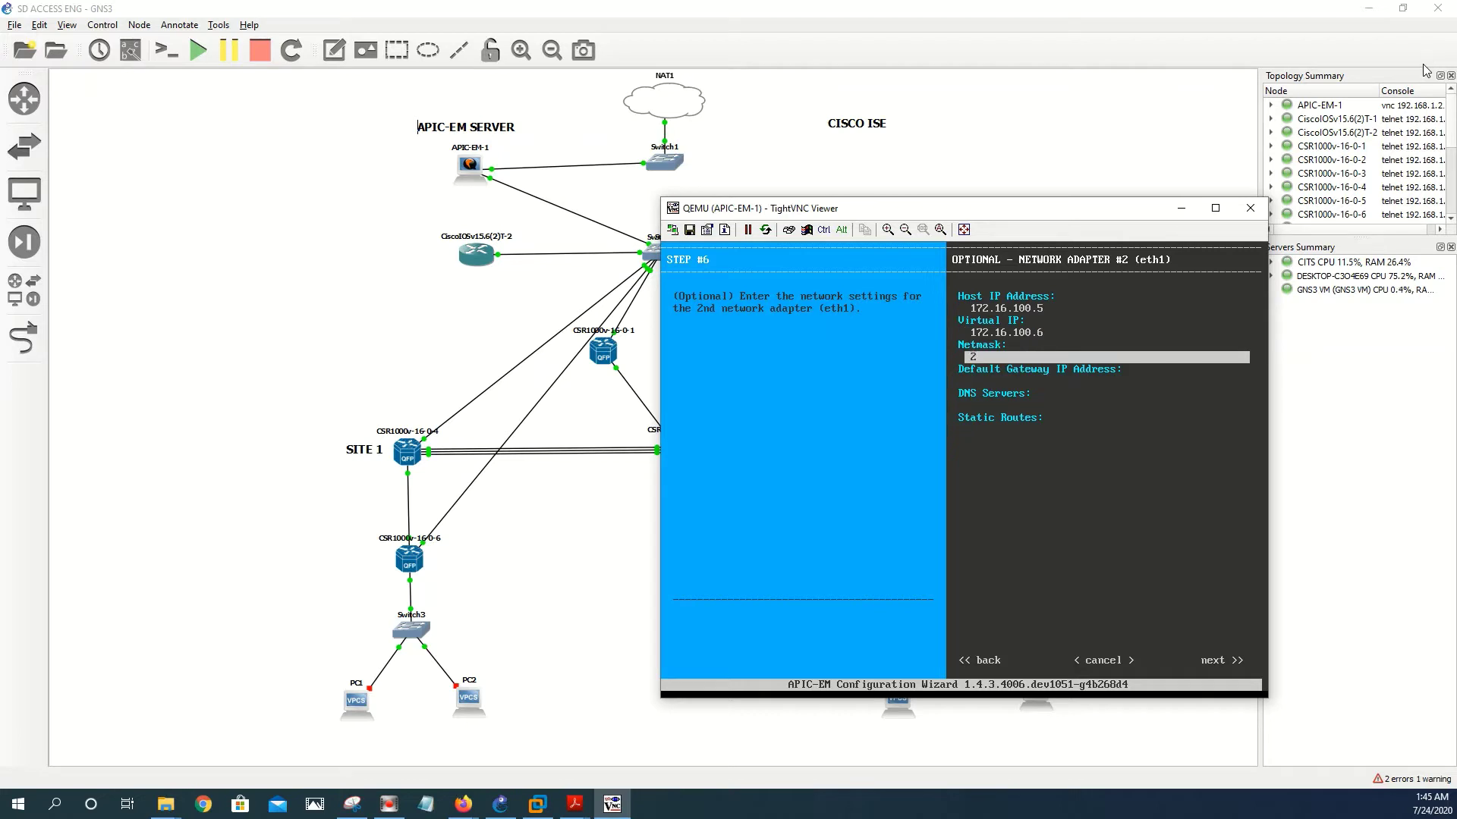
type("255.255.255.0")
key("Down")
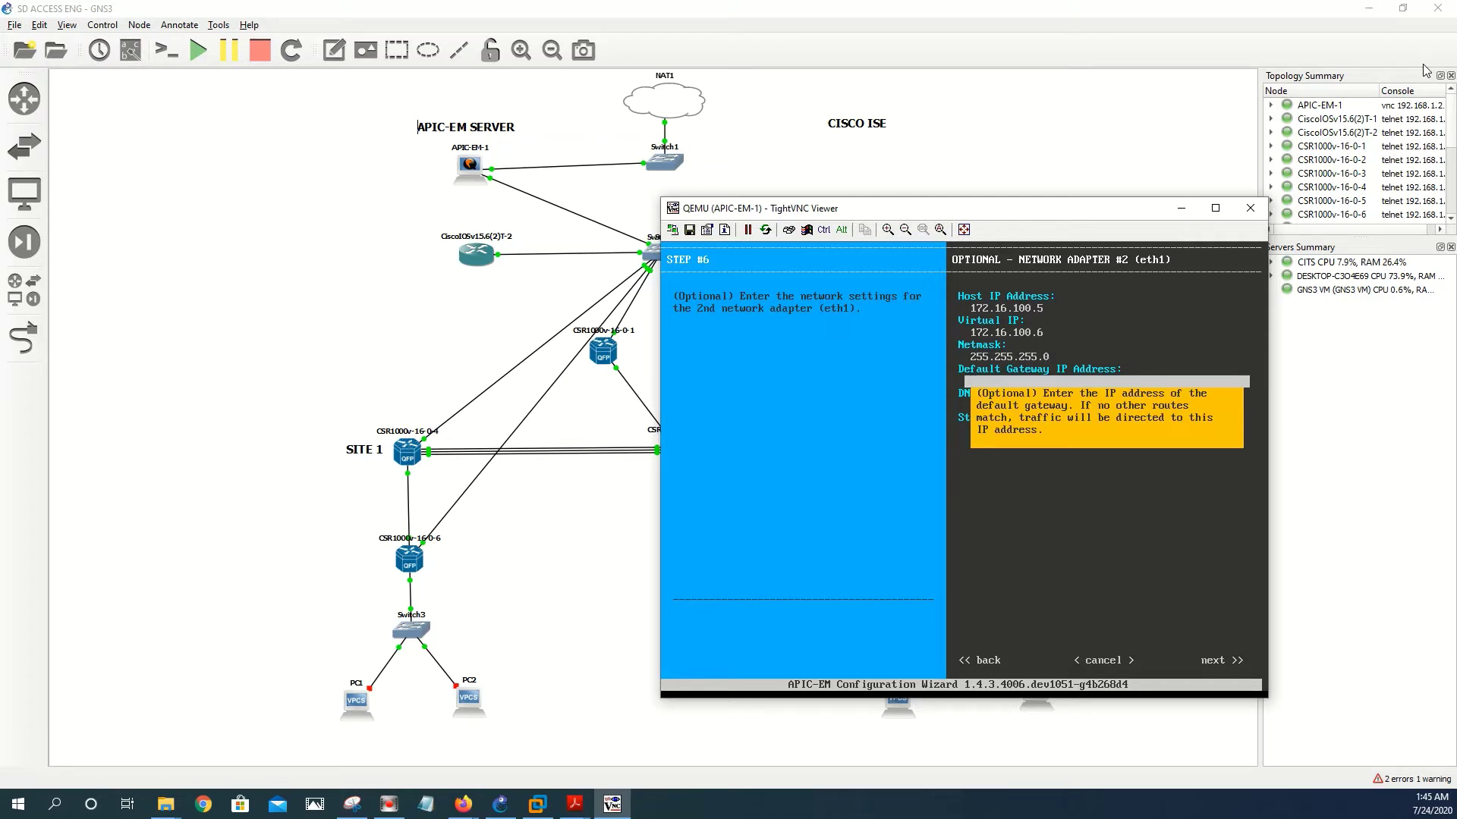
type("172.16.100.10")
key("Tab")
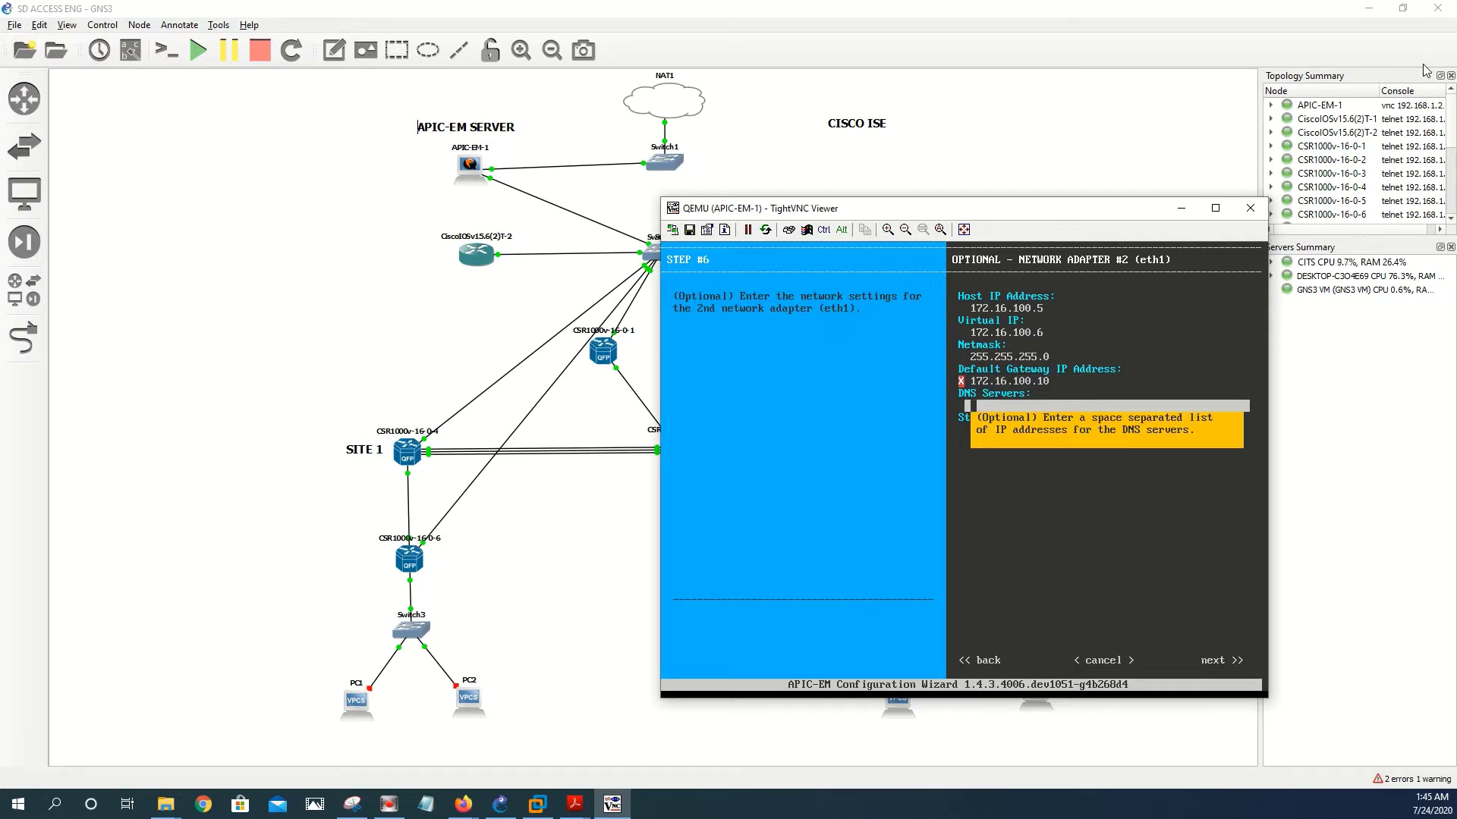
key("Tab")
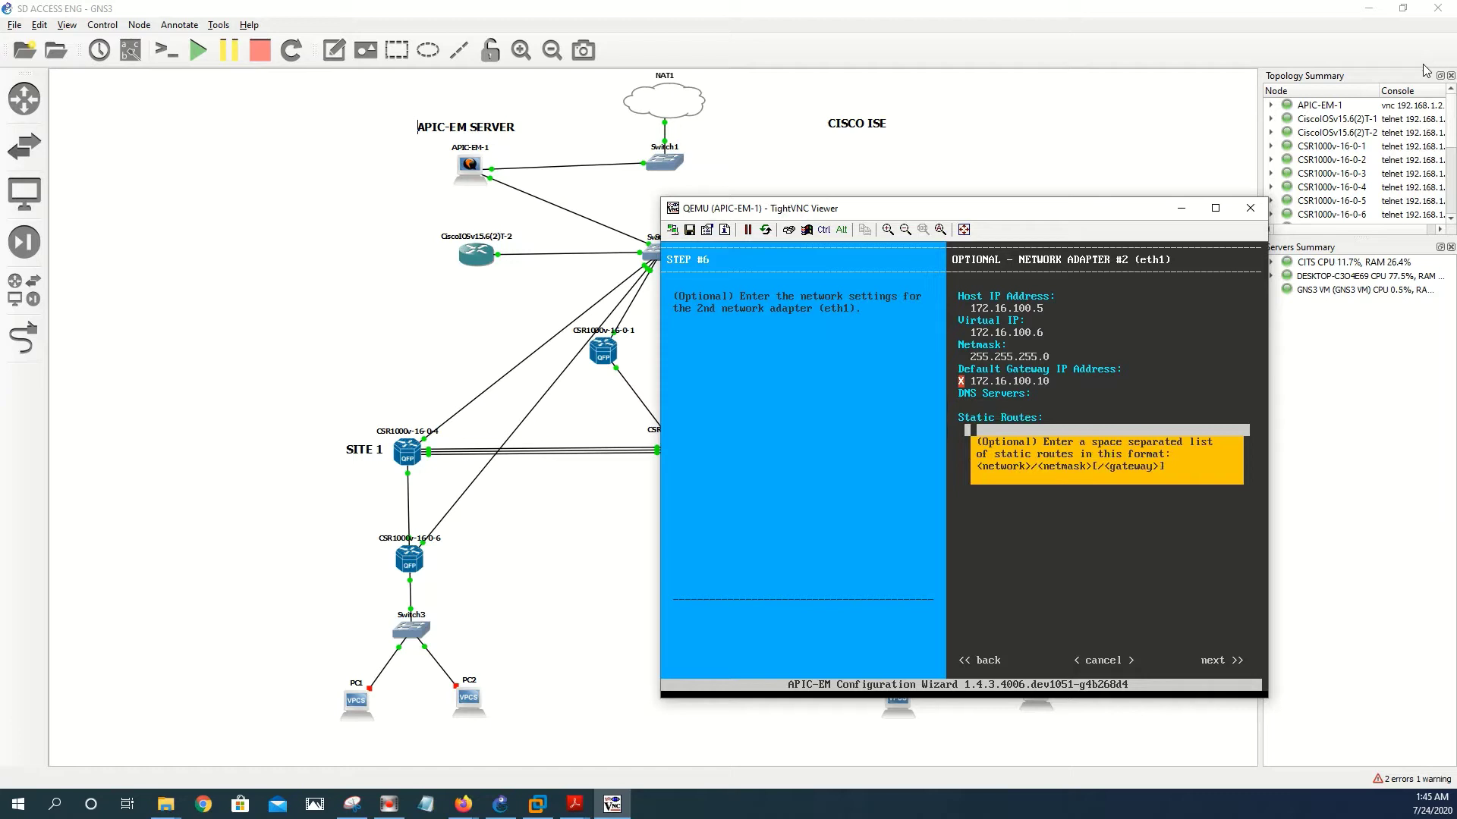
- Clear eth1's default gateway, leave eth2 blank, and start host networking validation
key("Tab")
key("Tab")
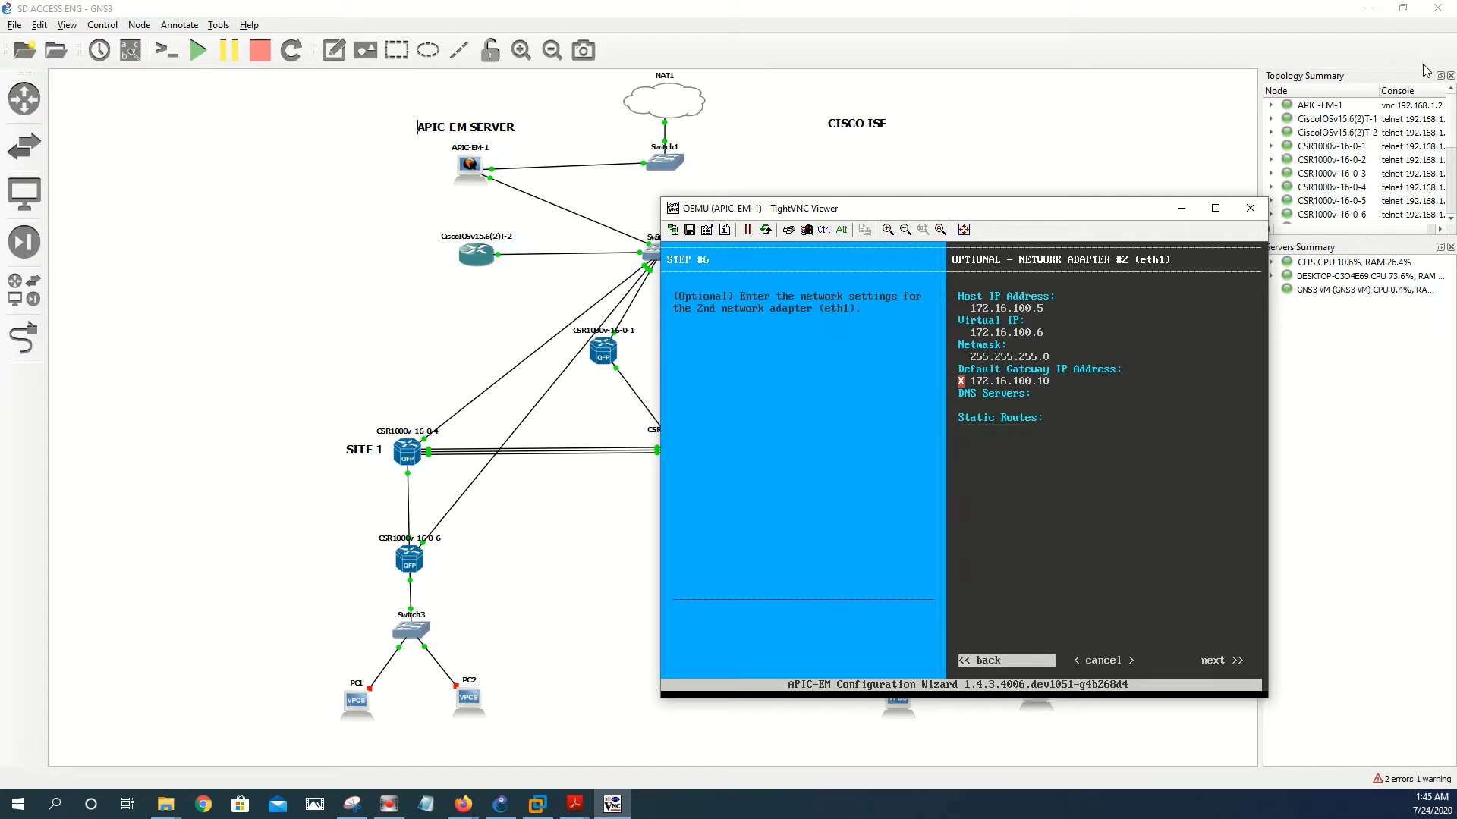
key("Tab")
key("Tab")
key("Tab")
key("Tab")
key("Tab")
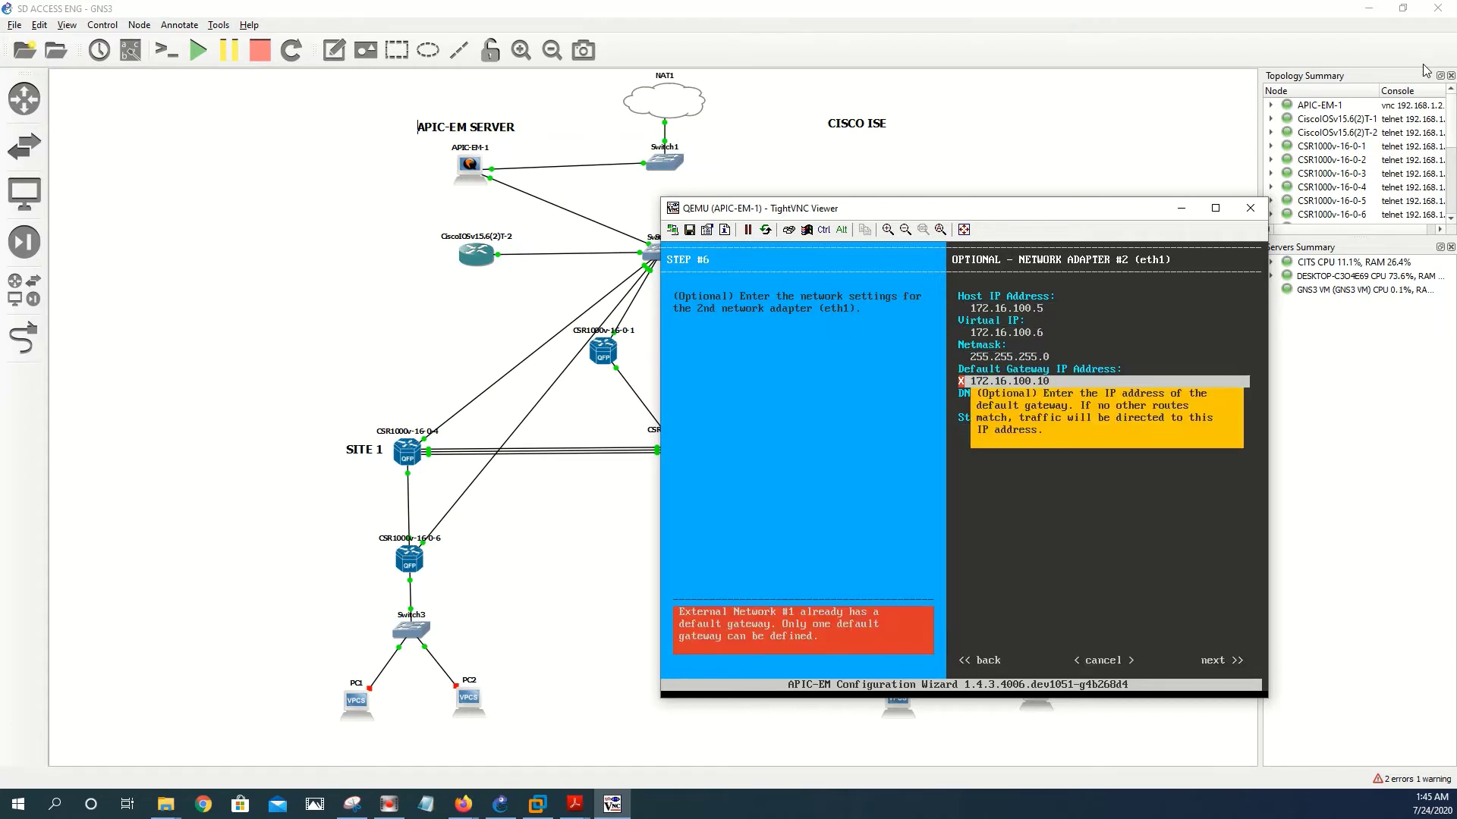
key("BackSpace")
key("BackSpace")
key("BackSpace")
key("BackSpace")
key("BackSpace")
key("BackSpace")
key("BackSpace")
key("BackSpace")
key("BackSpace")
key("BackSpace")
key("BackSpace")
key("BackSpace")
key("BackSpace")
key("Tab")
key("Tab")
key("Tab")
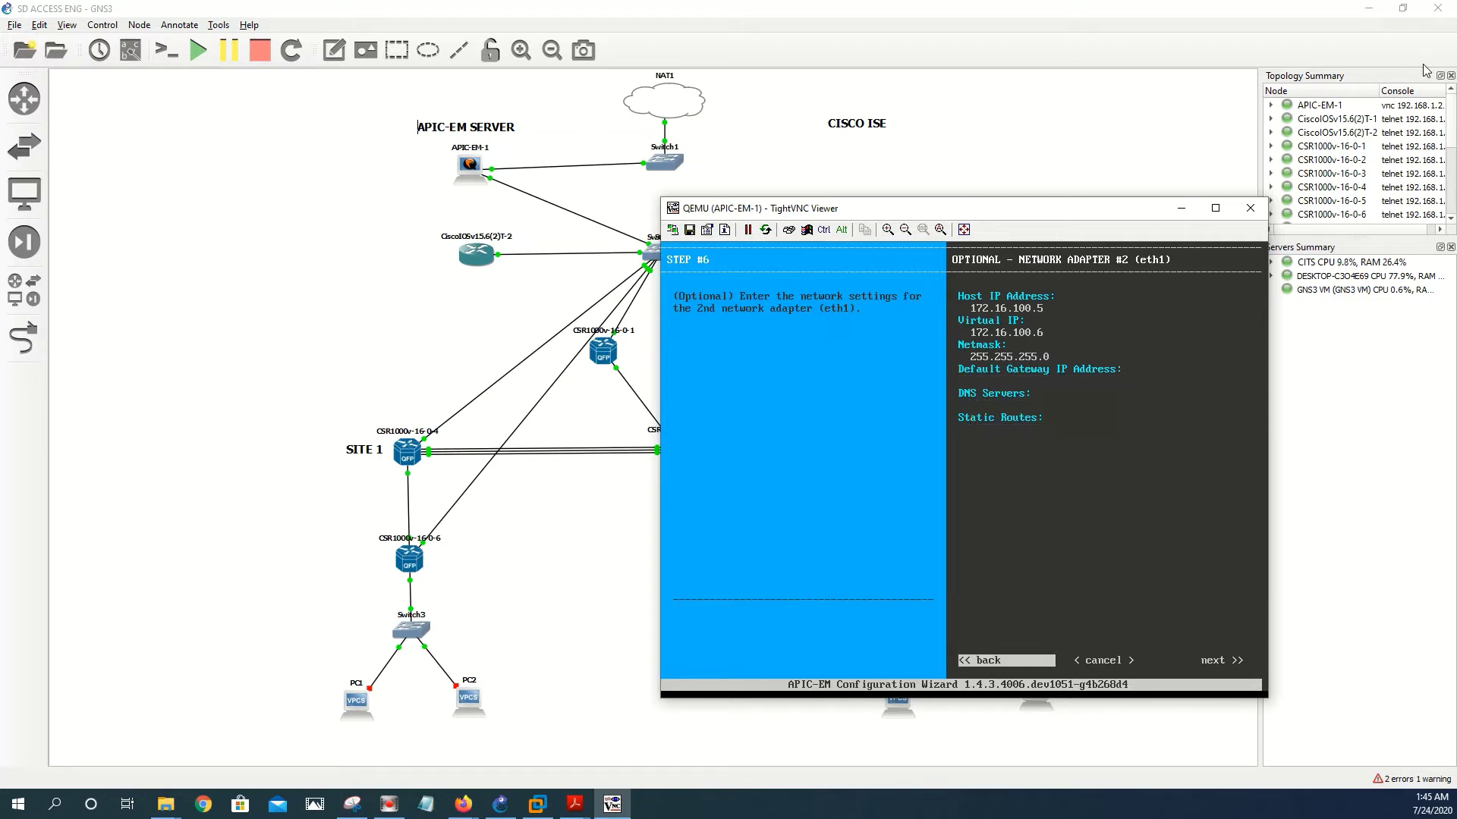
key("Tab")
key("Tab")
key("Return")
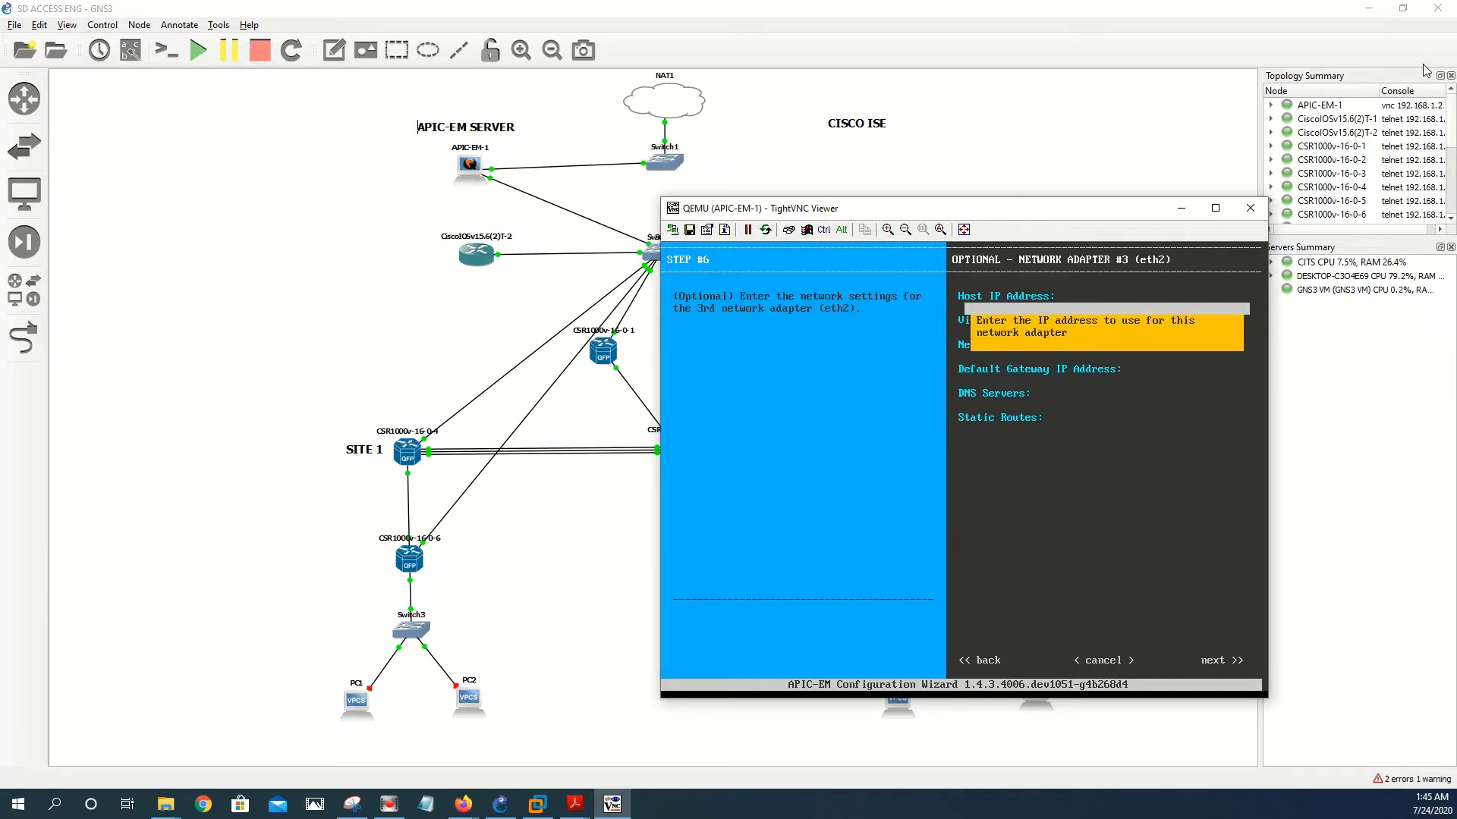
key("shift+Tab")
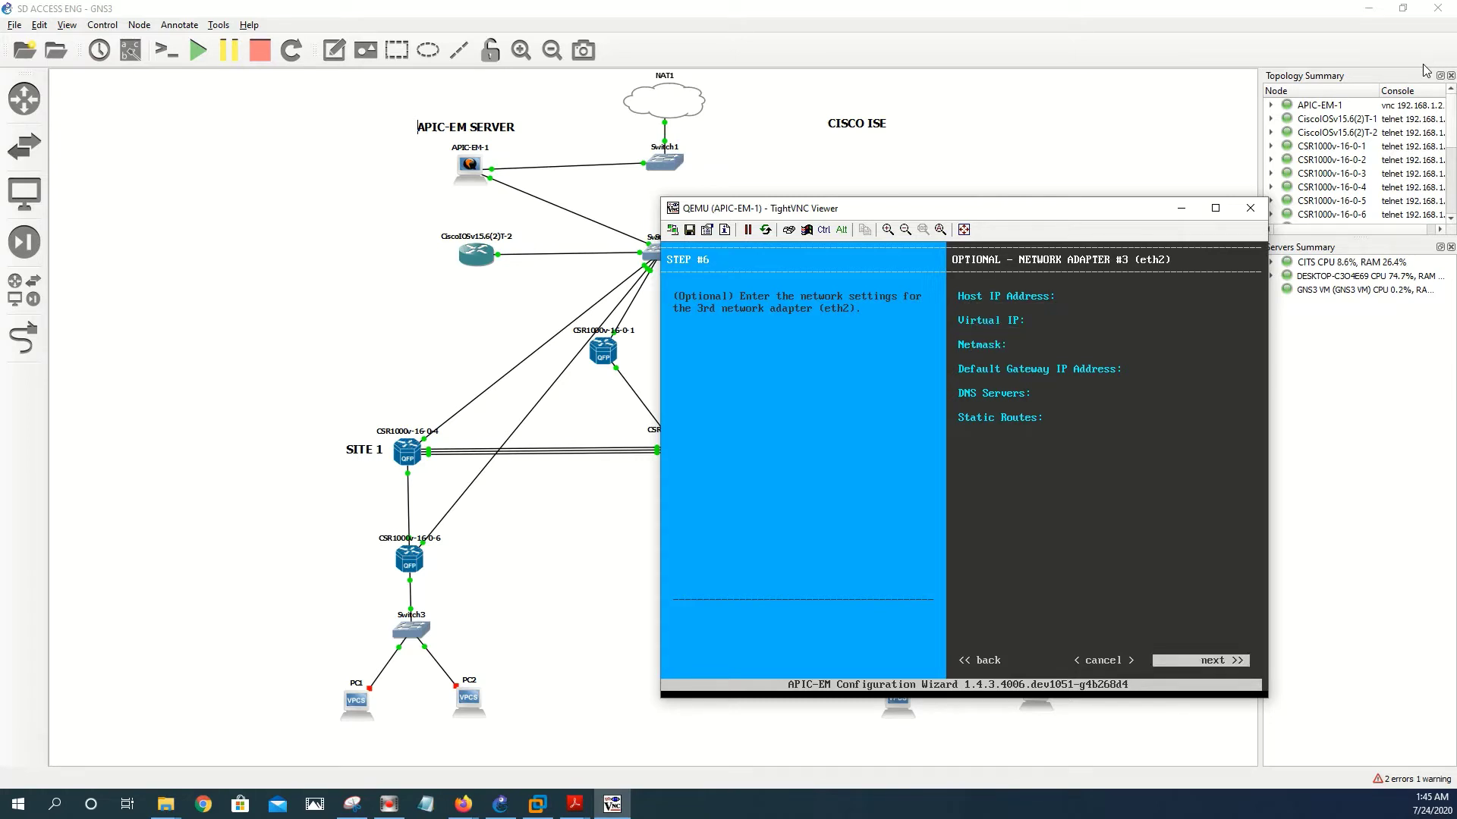
key("Return")
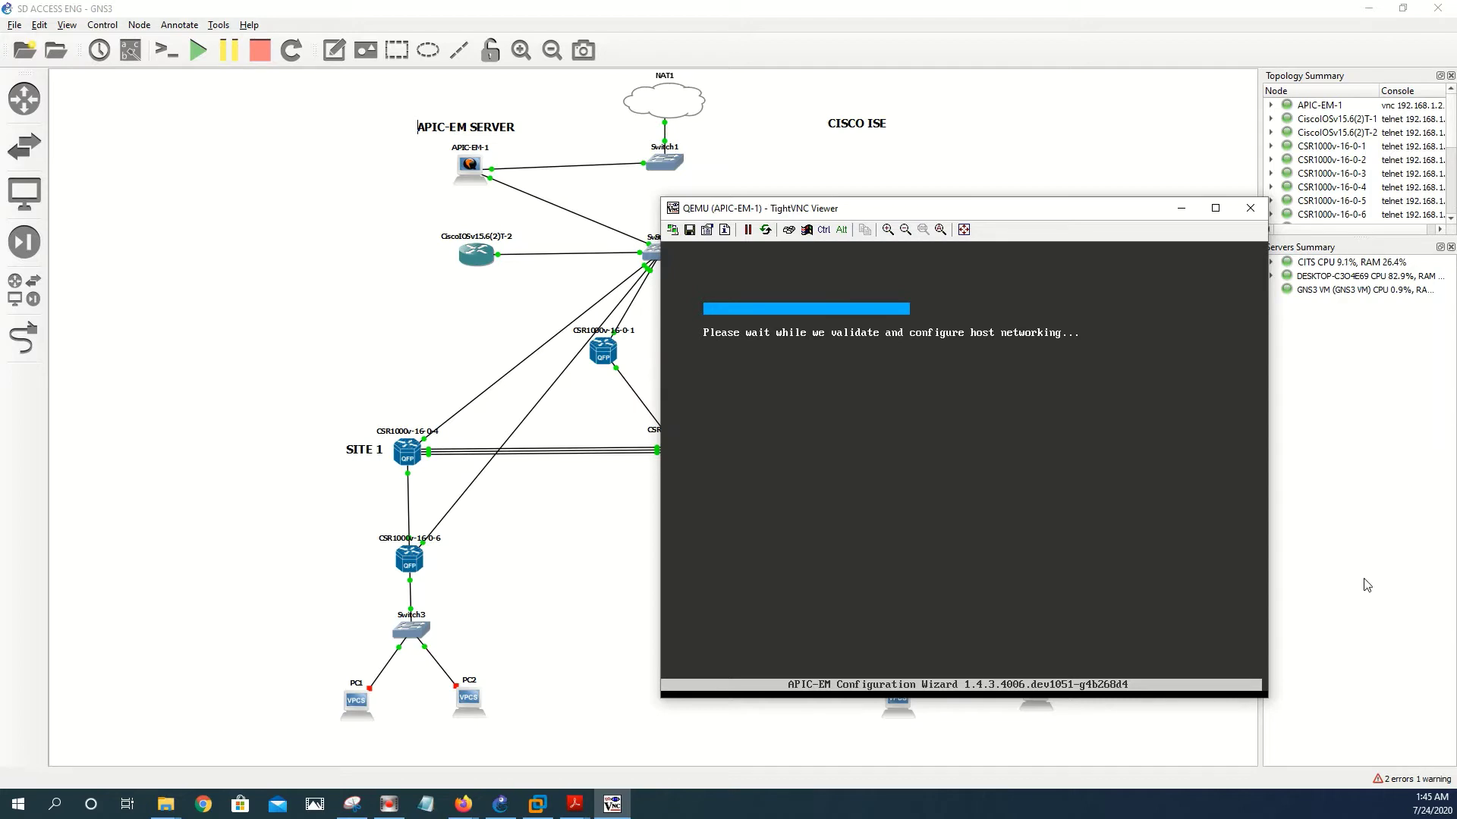
- In a new Firefox tab, search Google for 'ntp public ip'
mouse_move(464, 804)
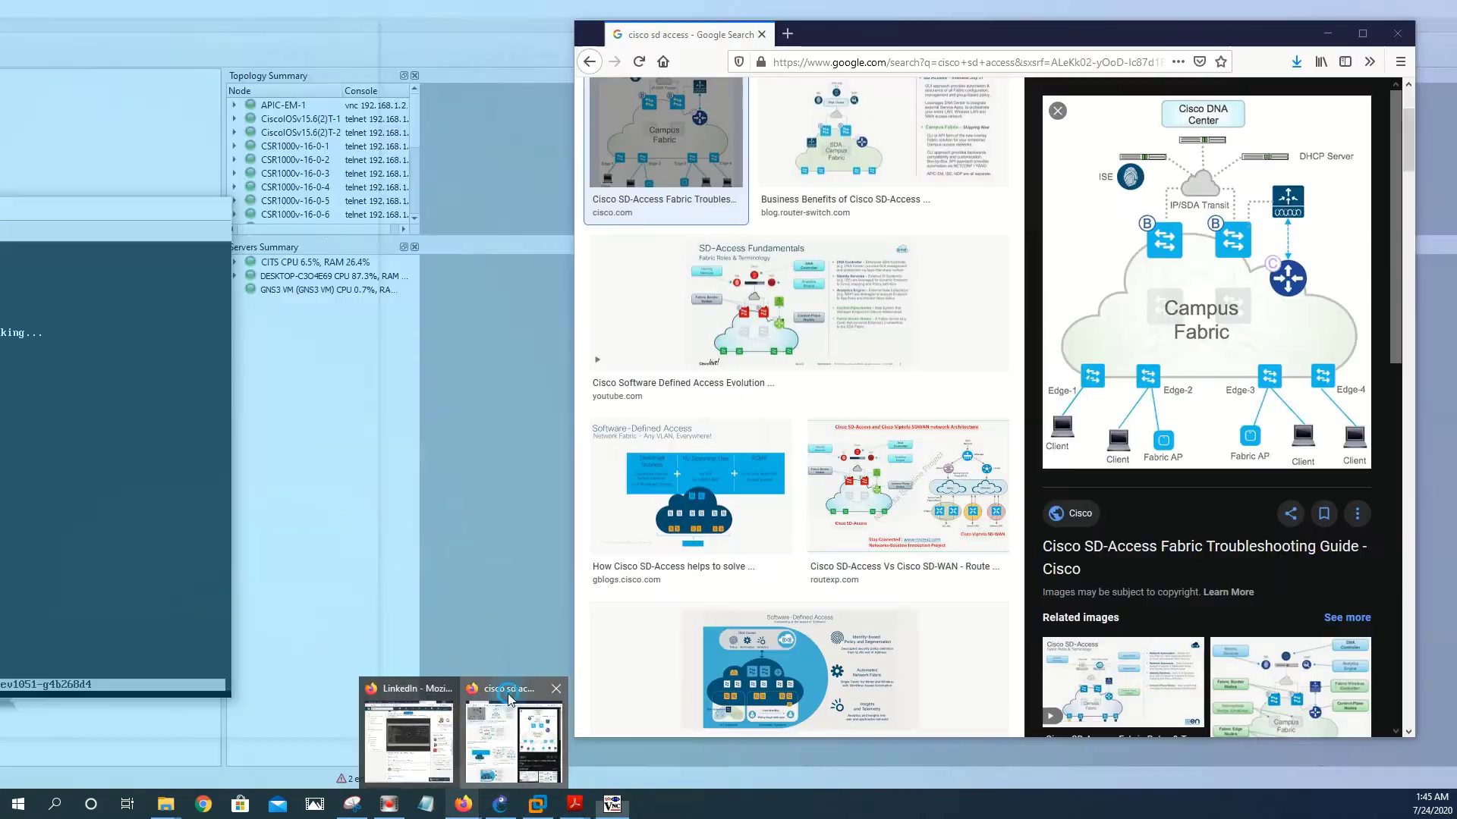
left_click(508, 700)
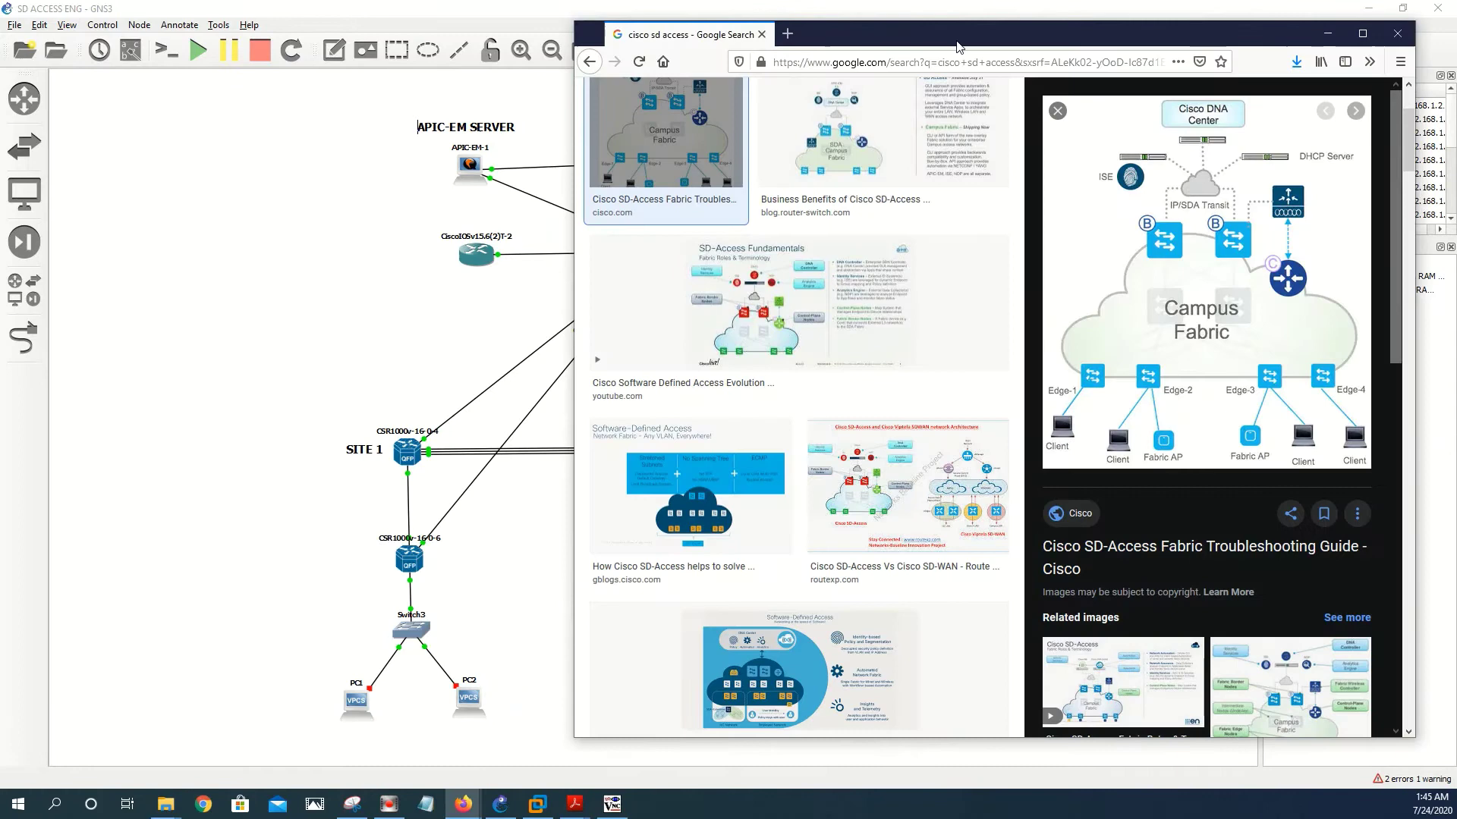
left_click(789, 35)
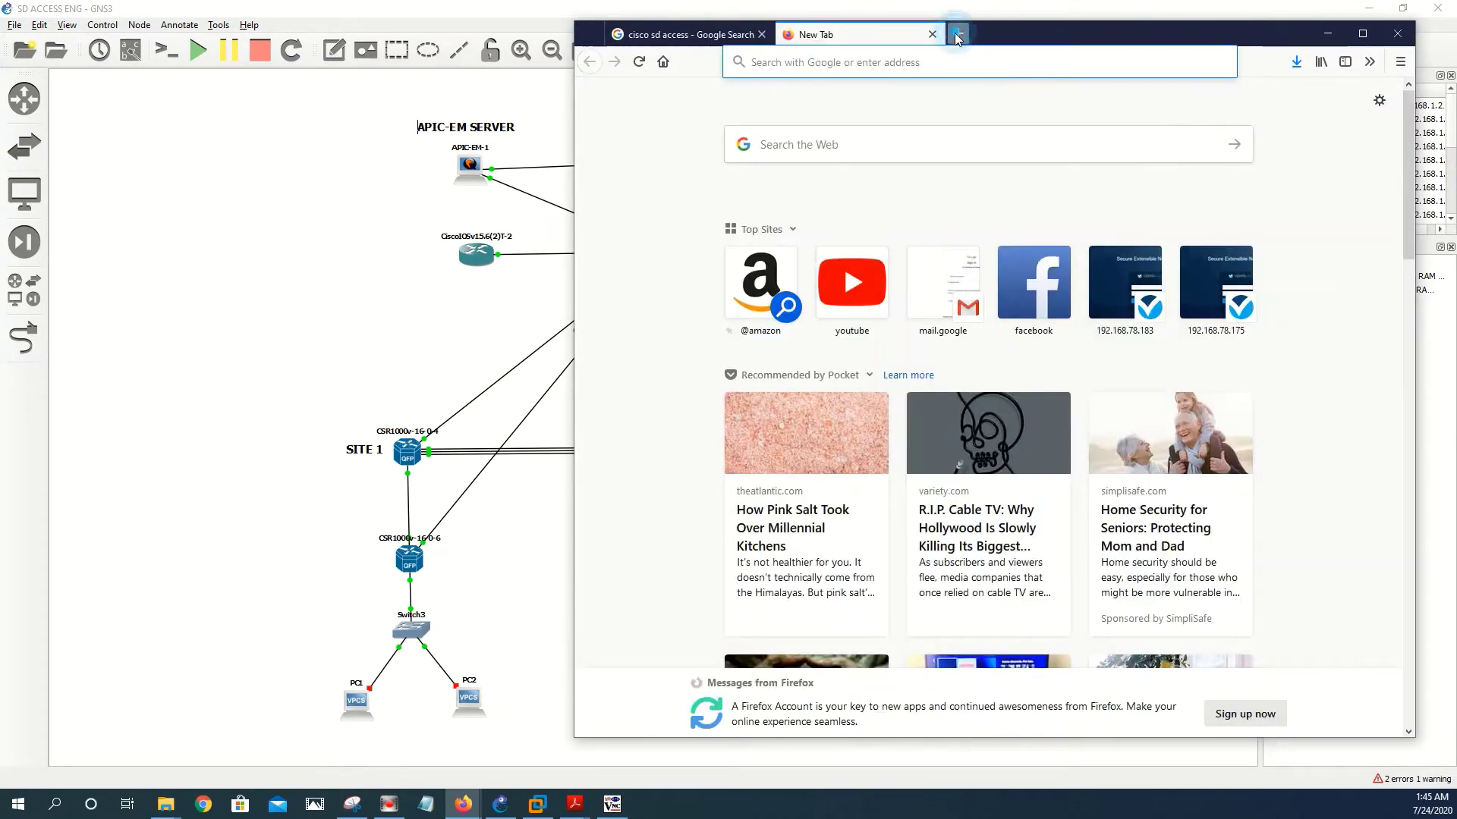
left_click_drag(1036, 36, 521, 29)
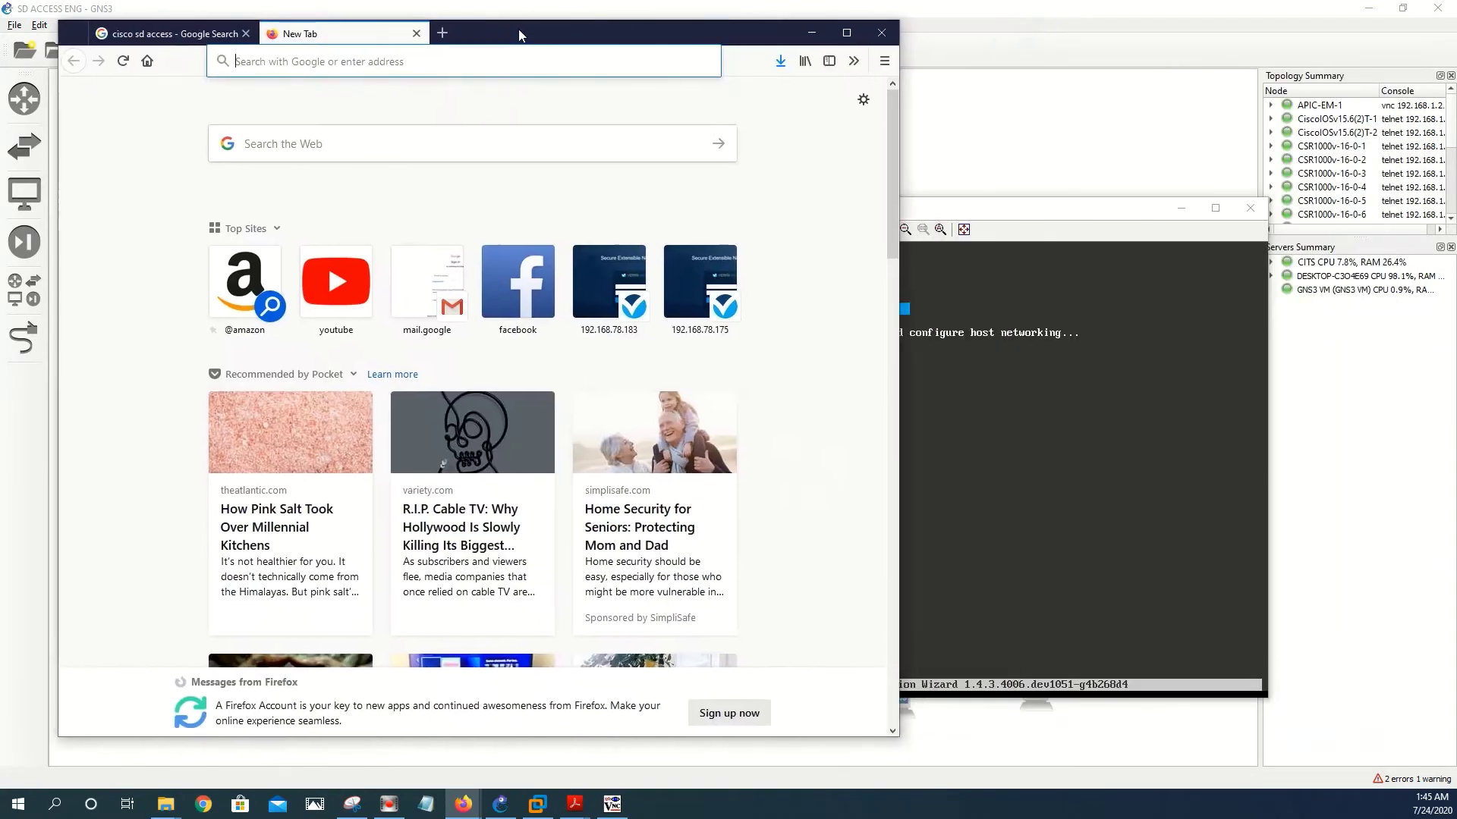
left_click(370, 64)
type("google.com")
key("Return")
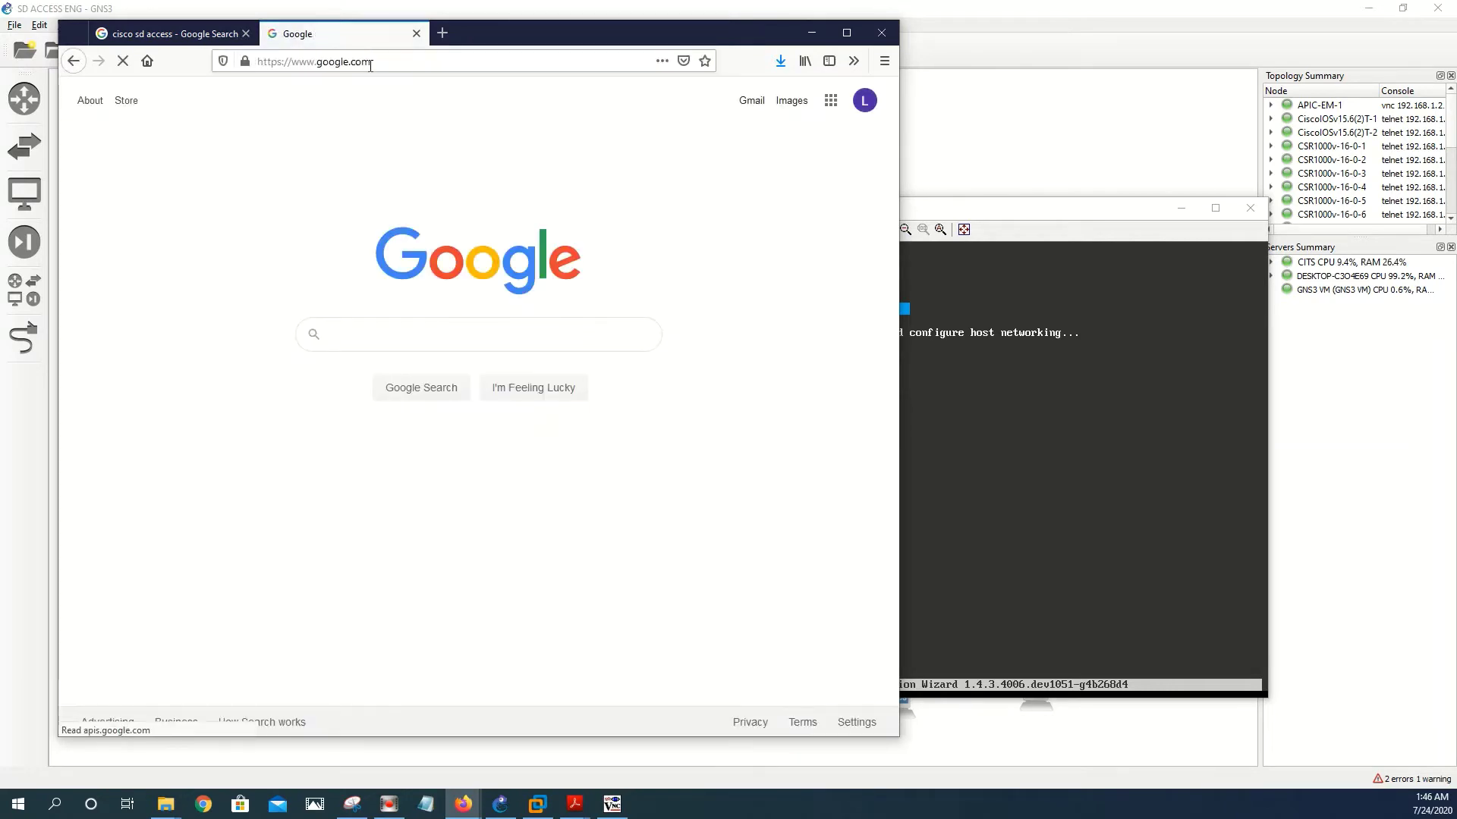
type("n")
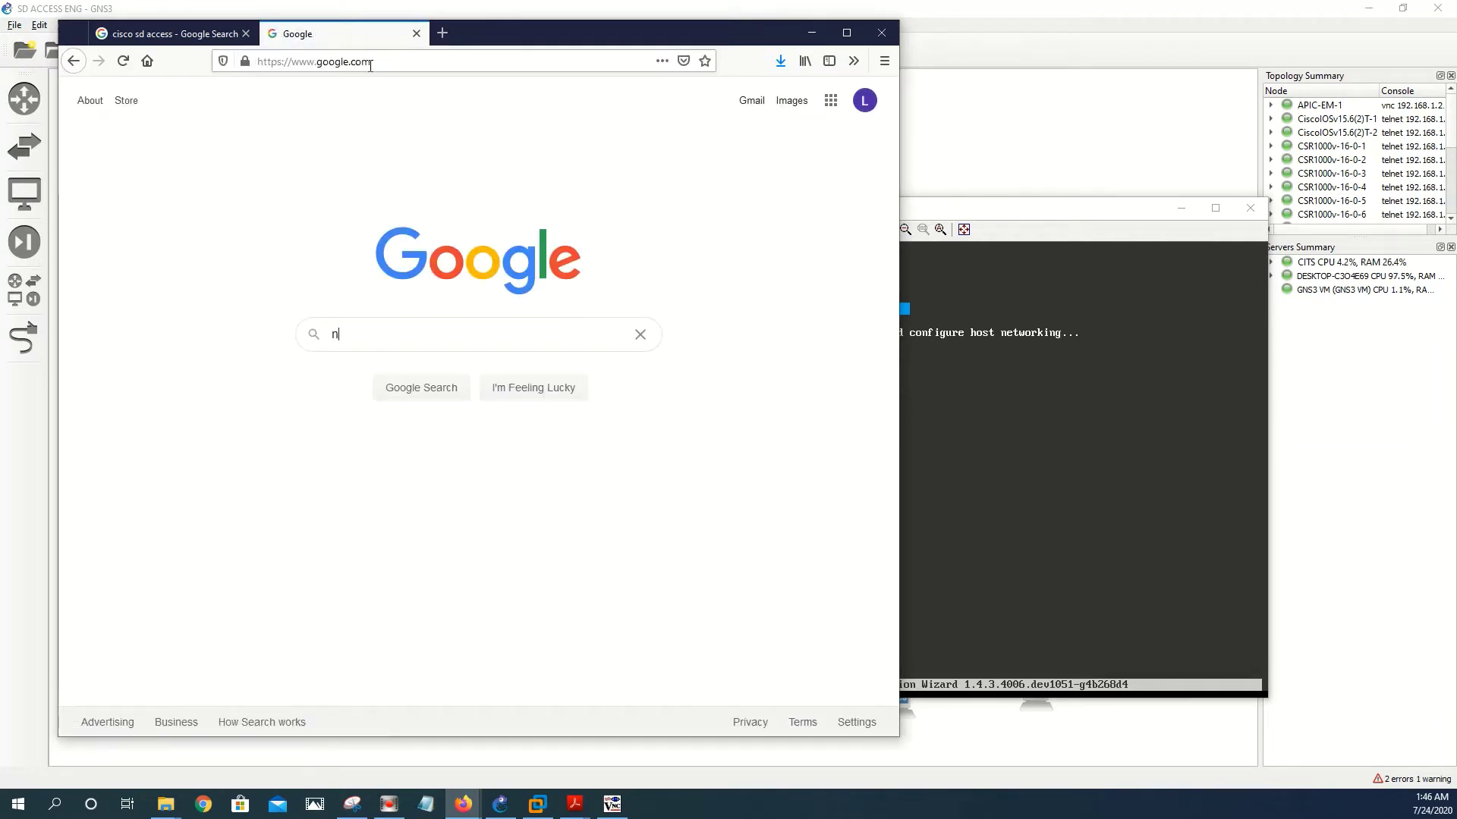
type("tp p")
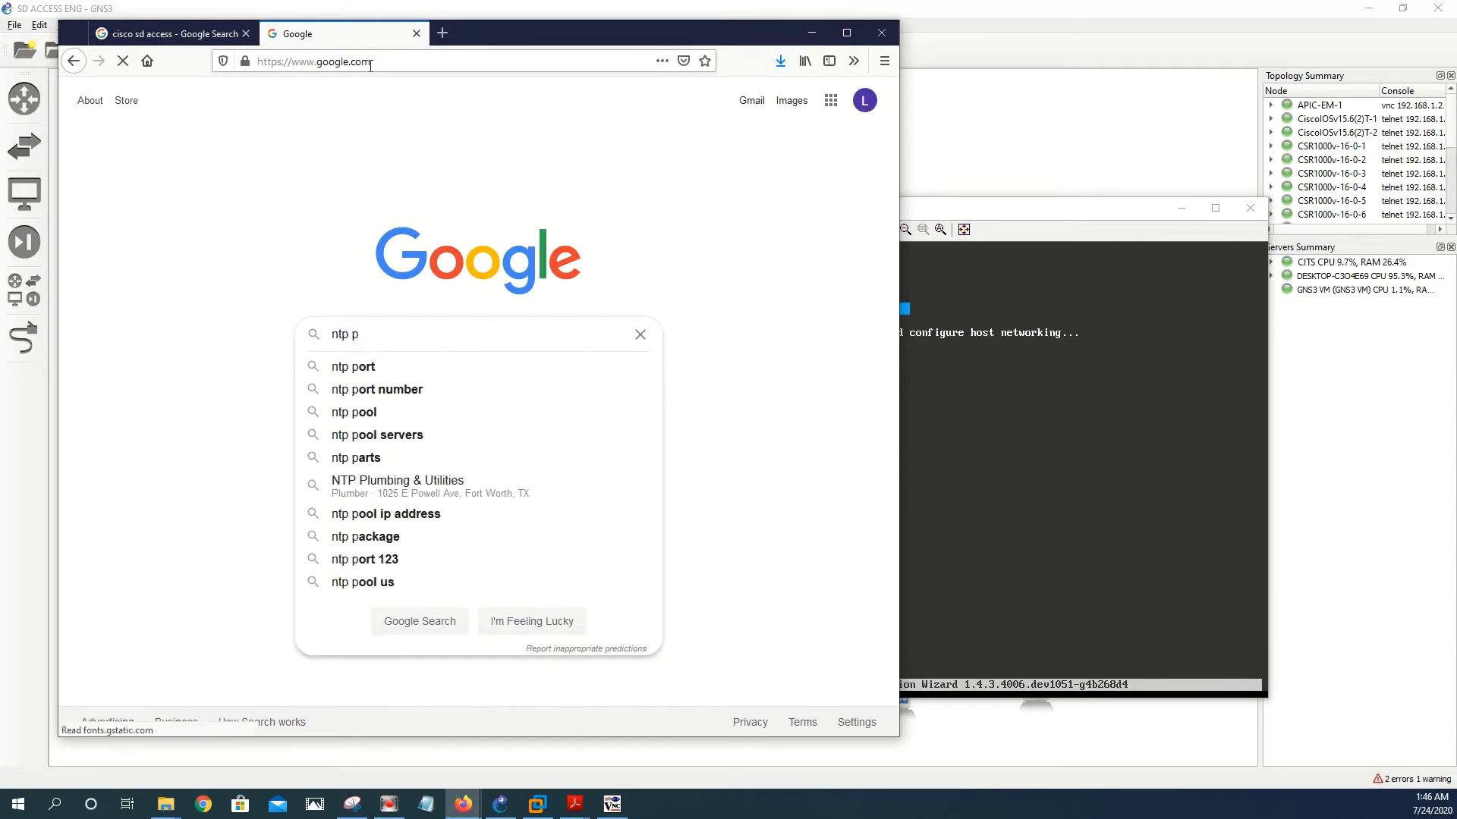
type("u")
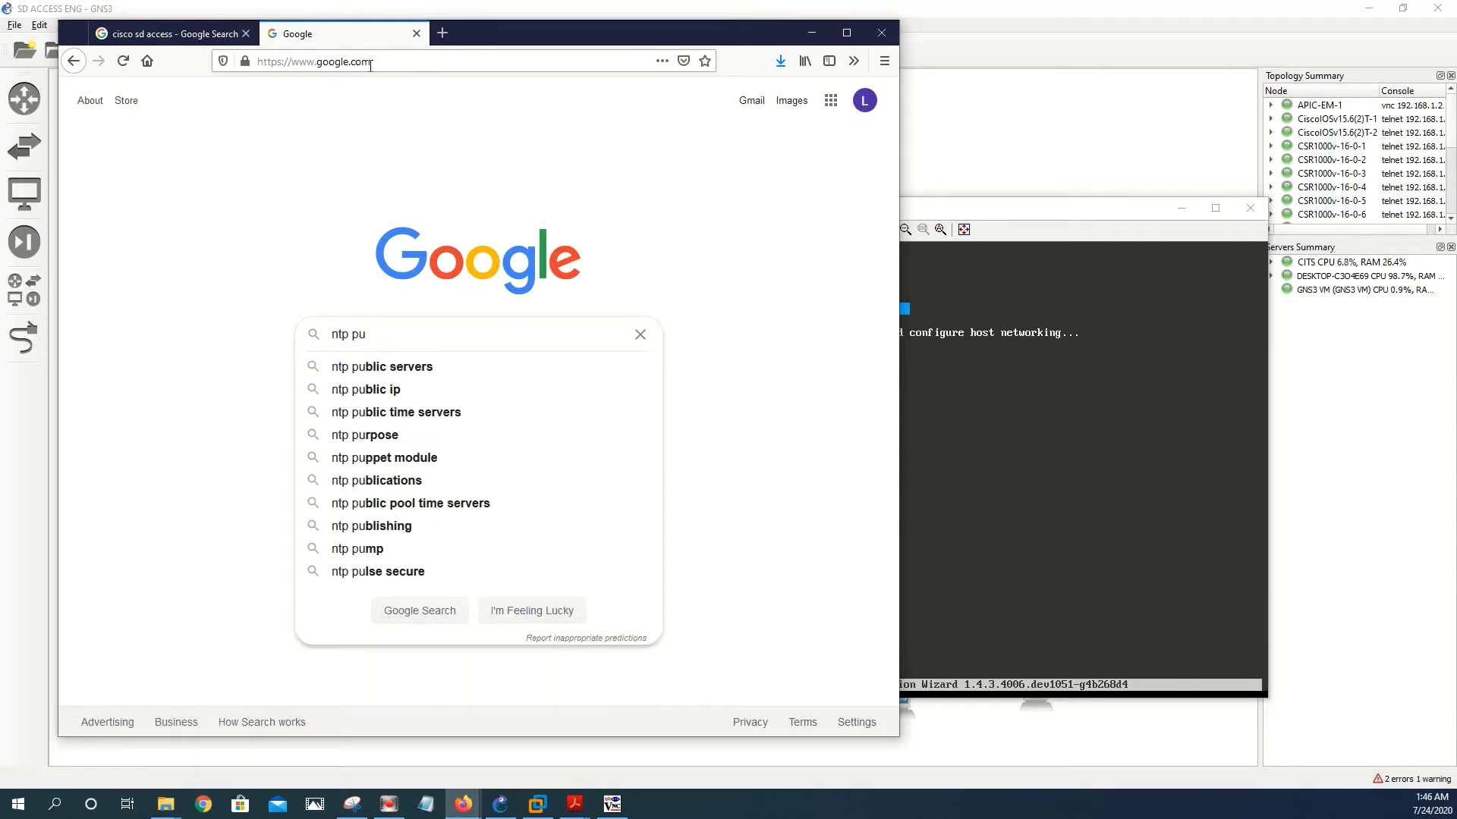
left_click(447, 390)
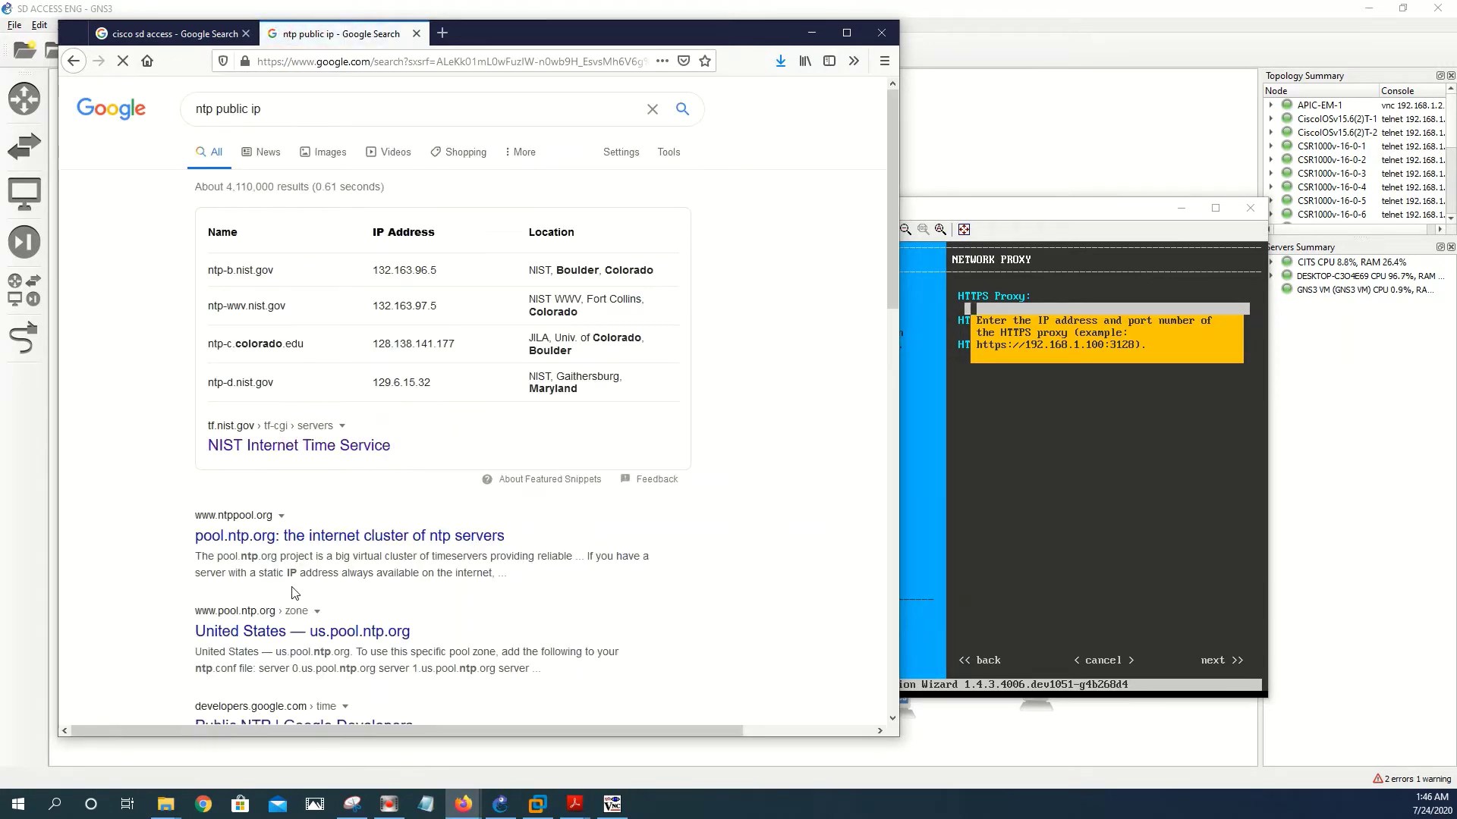
scroll(296, 593, "down", 3)
scroll(295, 593, "up", 3)
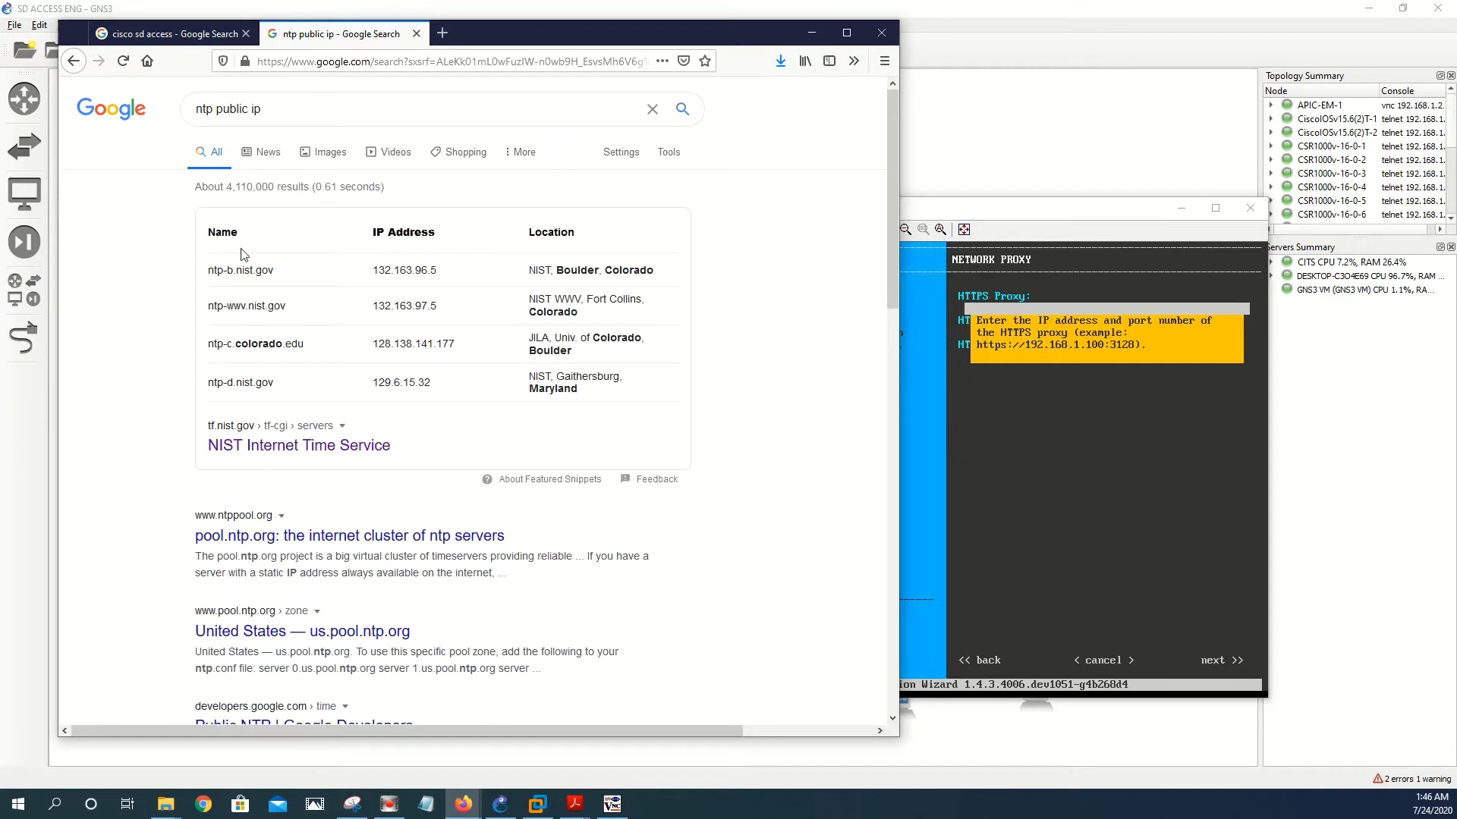
- Refine to 'google ntp public ip', check the NIST time page, then review the results
left_click(196, 111)
type("goo")
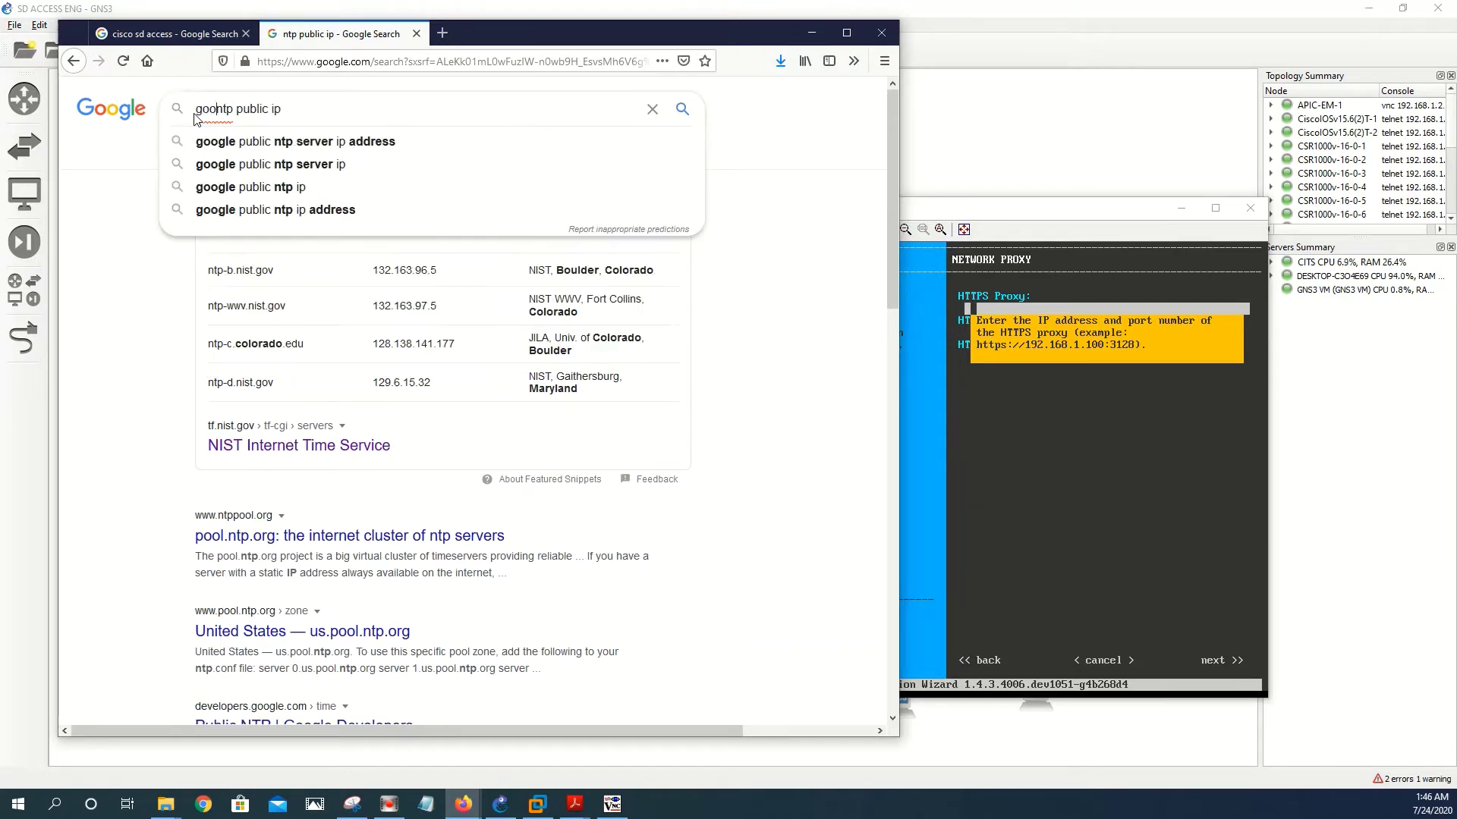
type("gle")
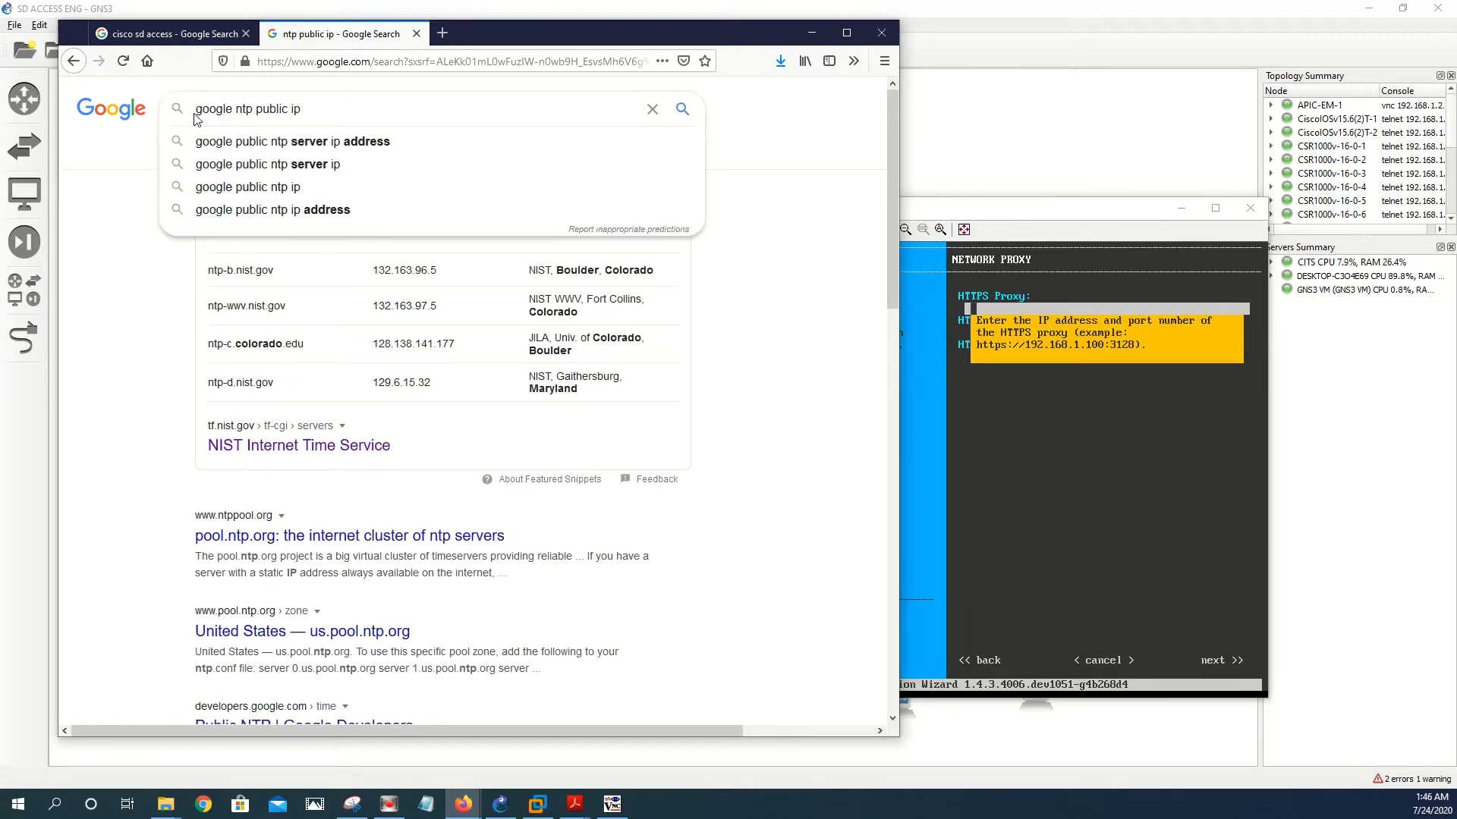
key("Return")
scroll(507, 518, "down", 5)
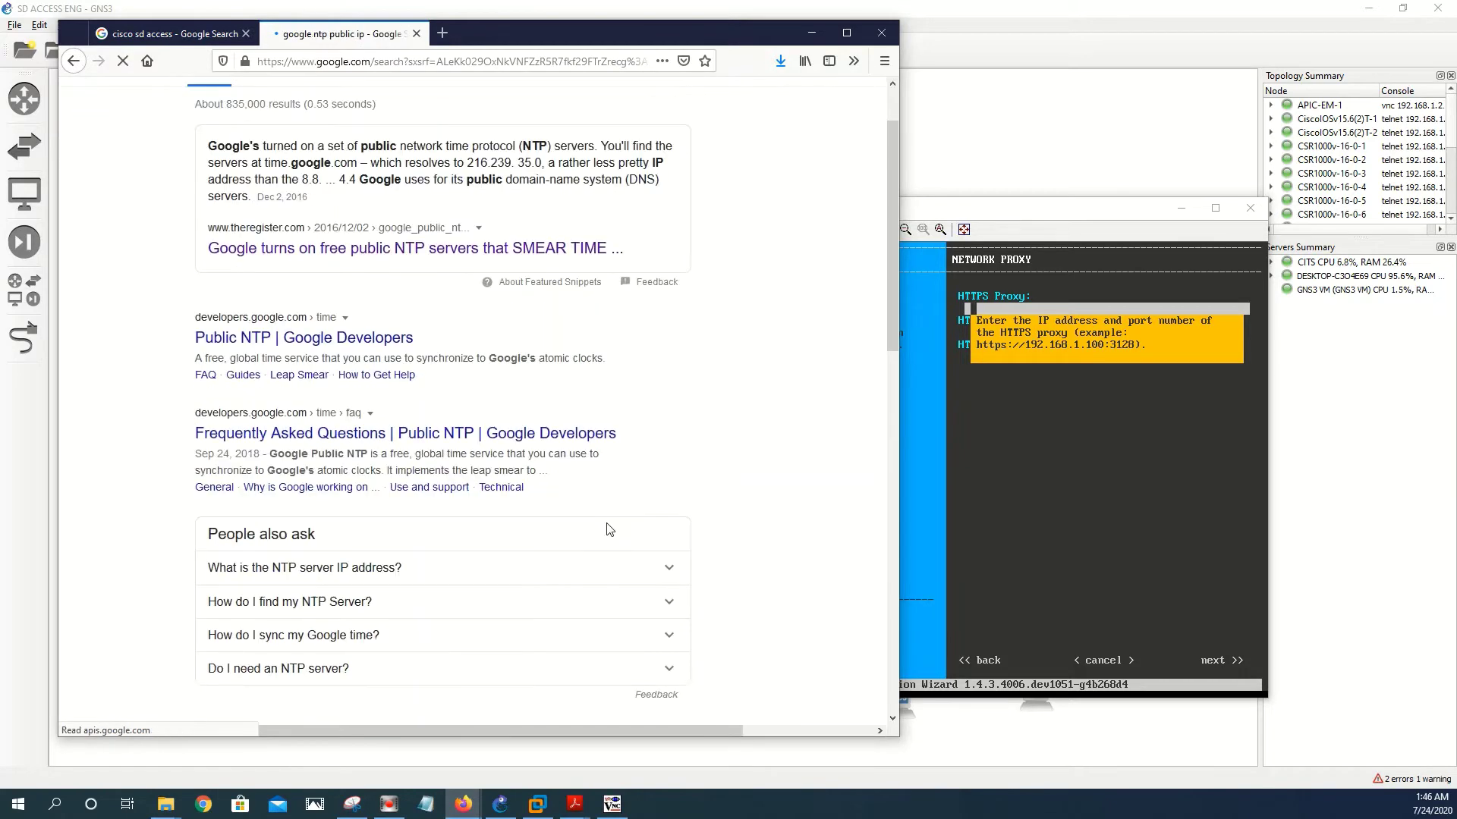
left_click(281, 474)
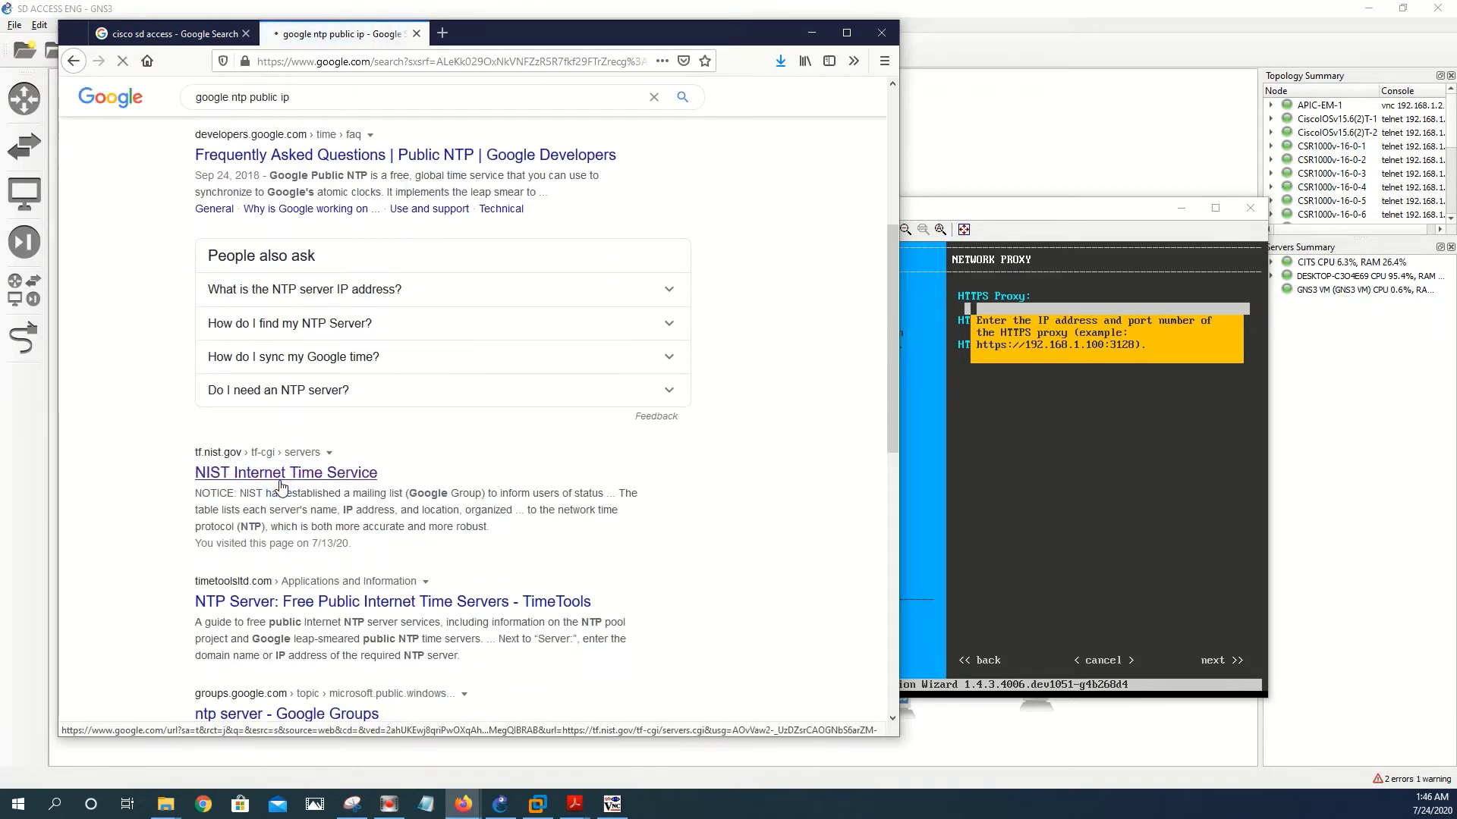
scroll(281, 486, "down", 2)
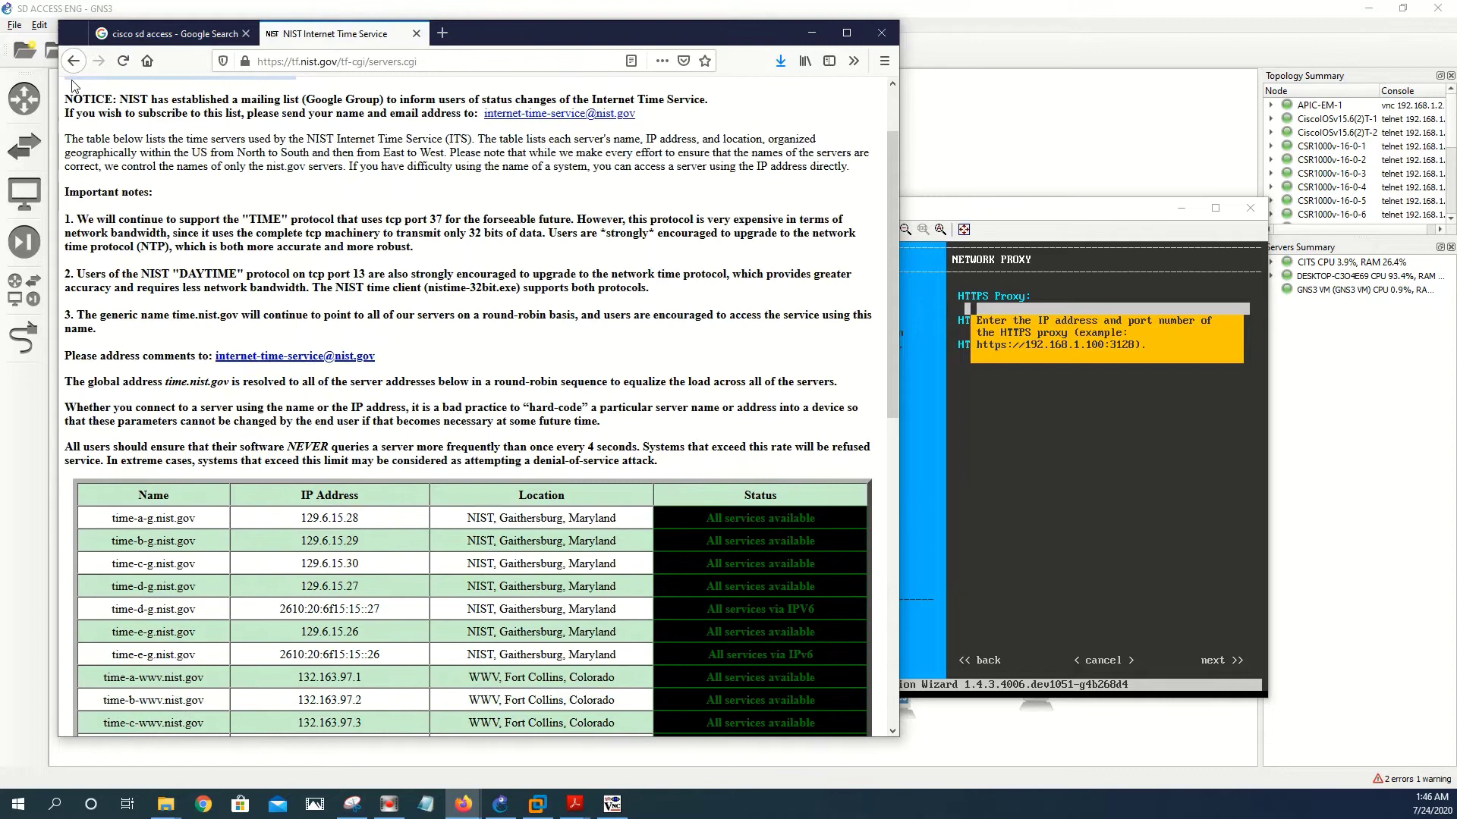
left_click(73, 60)
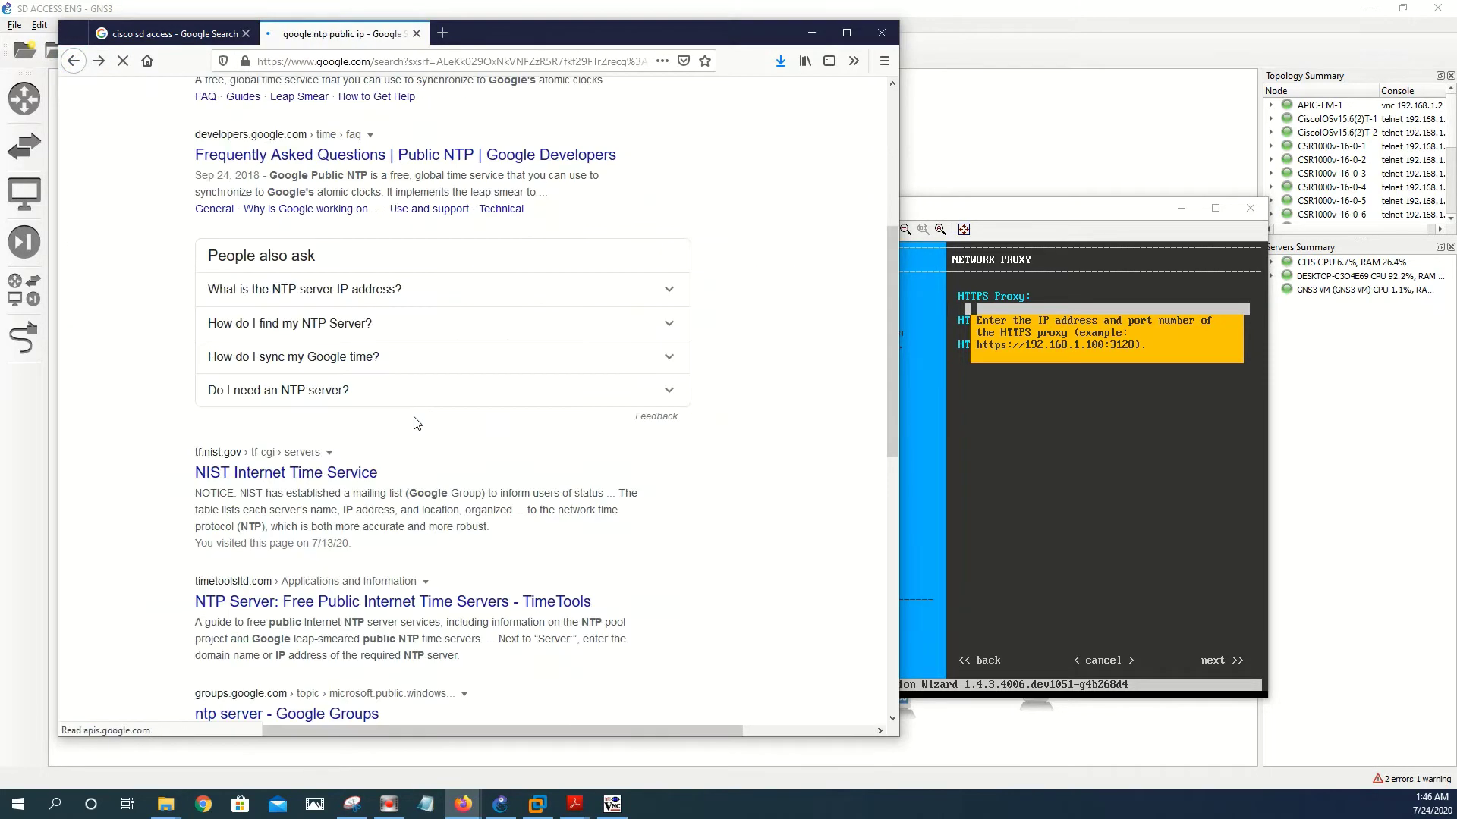
scroll(261, 499, "down", 5)
scroll(289, 504, "up", 3)
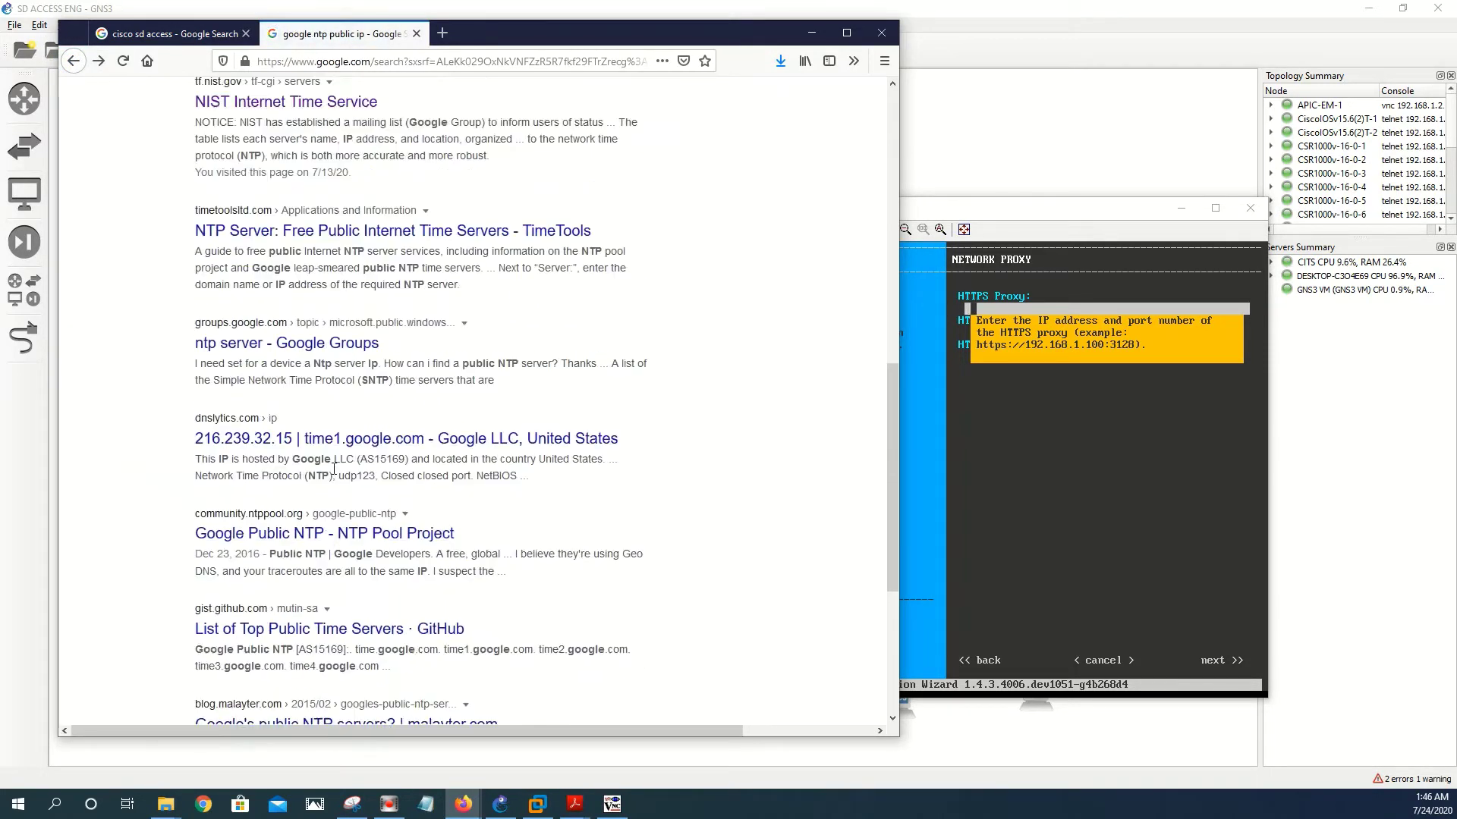
scroll(316, 510, "down", 2)
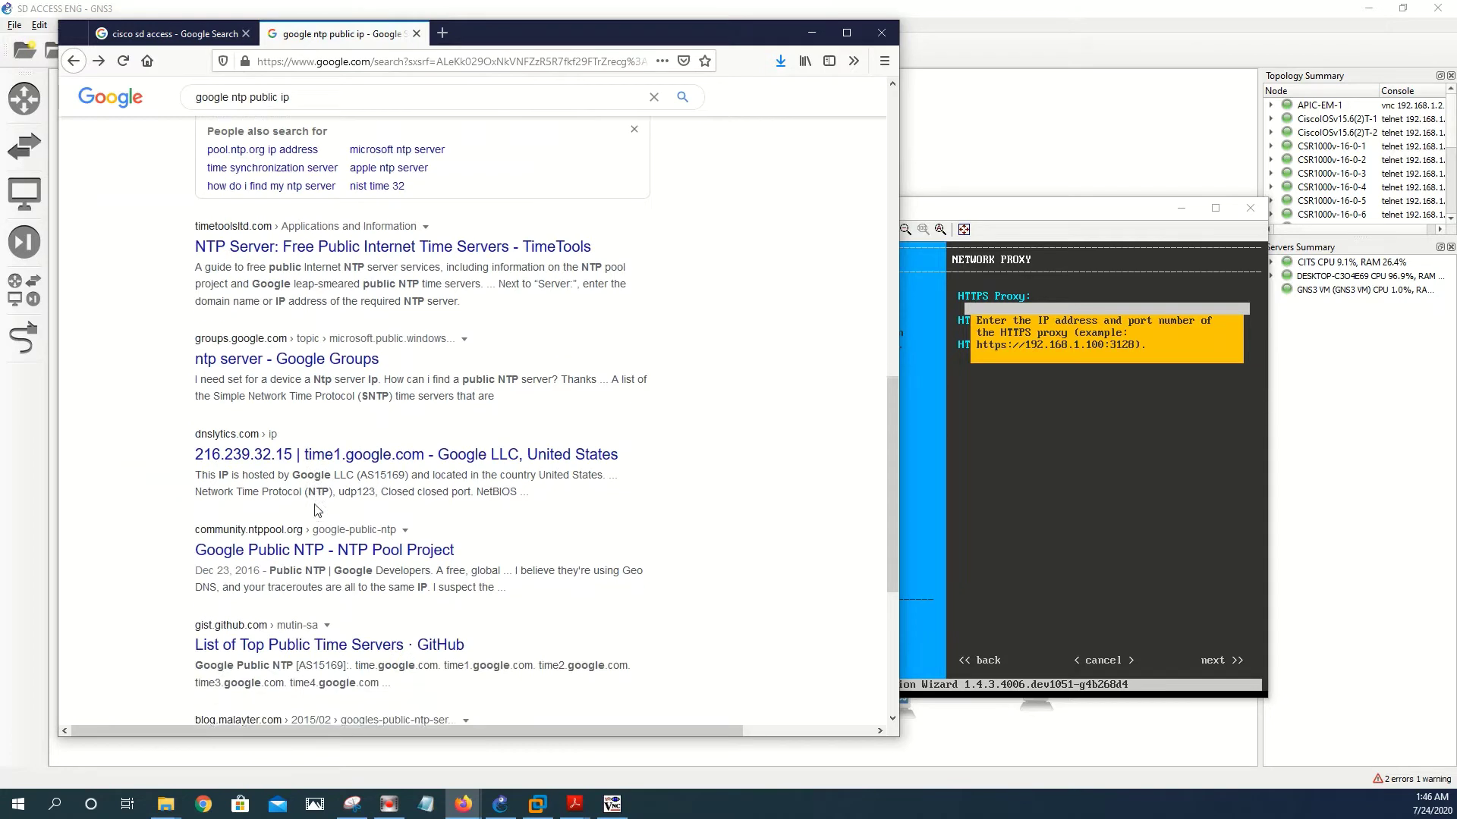
left_click(309, 455)
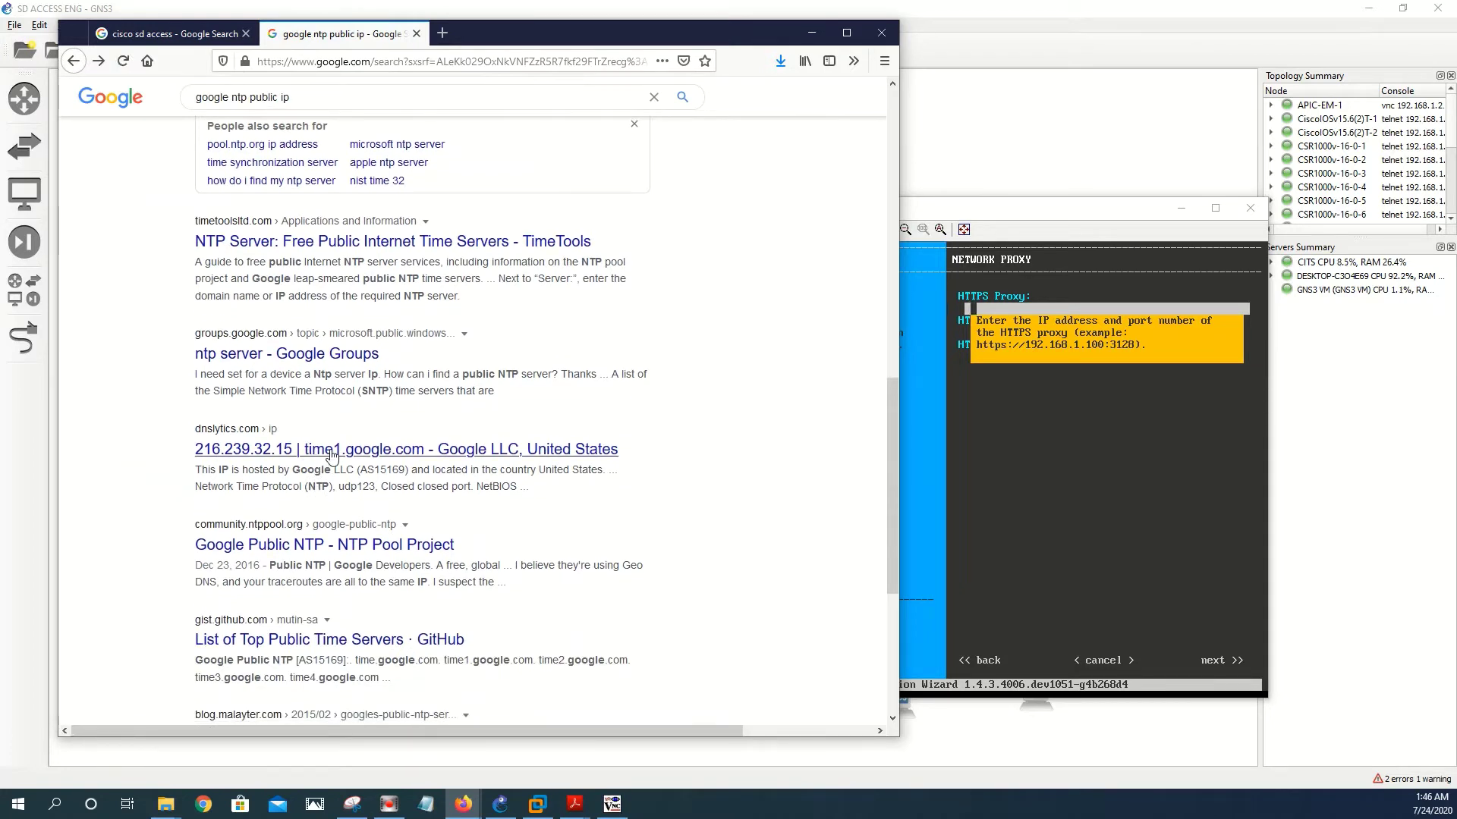
left_click(1058, 216)
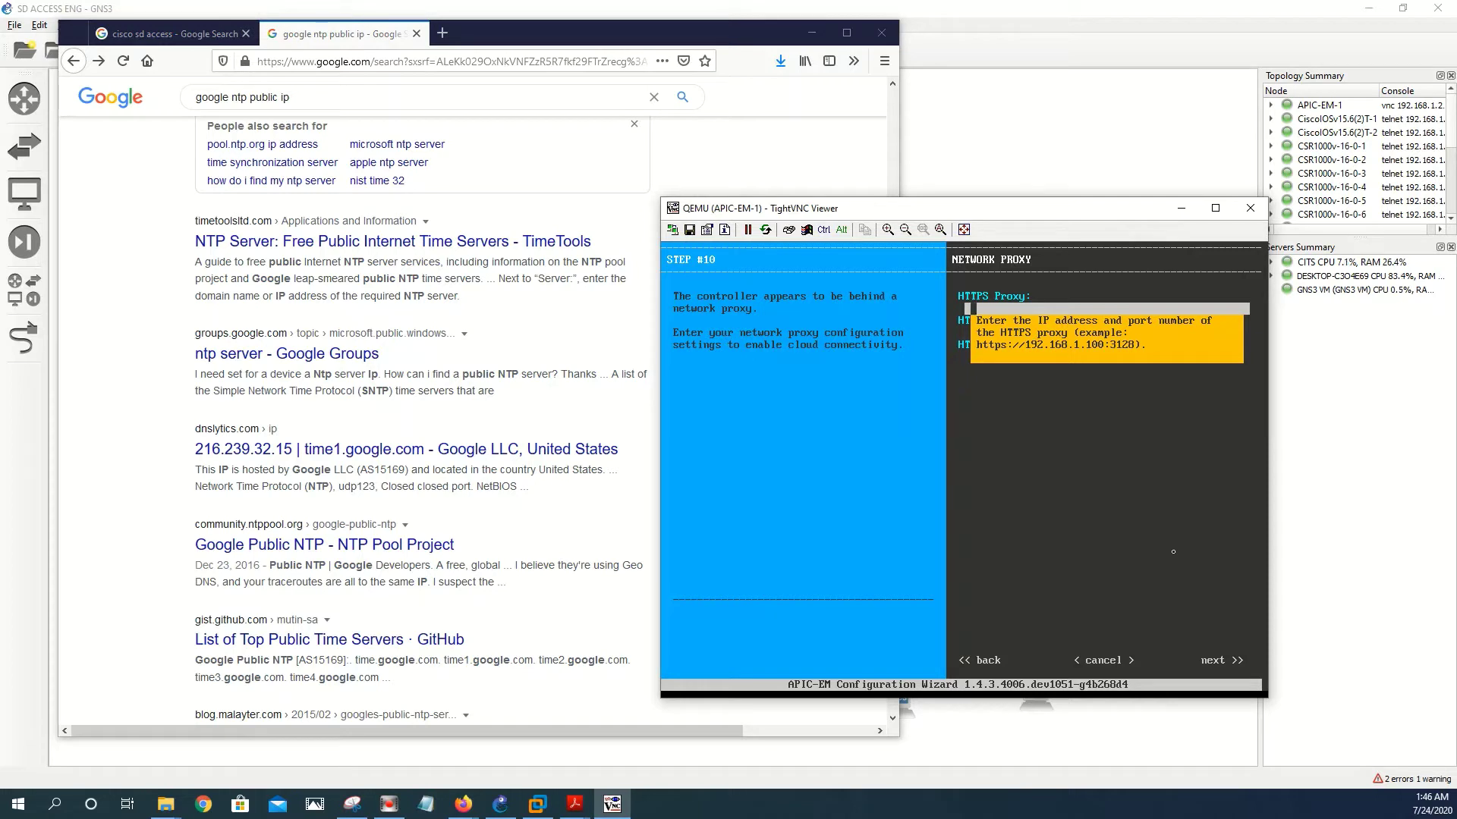
- Try to continue past the network proxy form, then skip and confirm skipping the proxy once validation fails
key("Tab")
key("Tab")
key("Tab")
key("Tab")
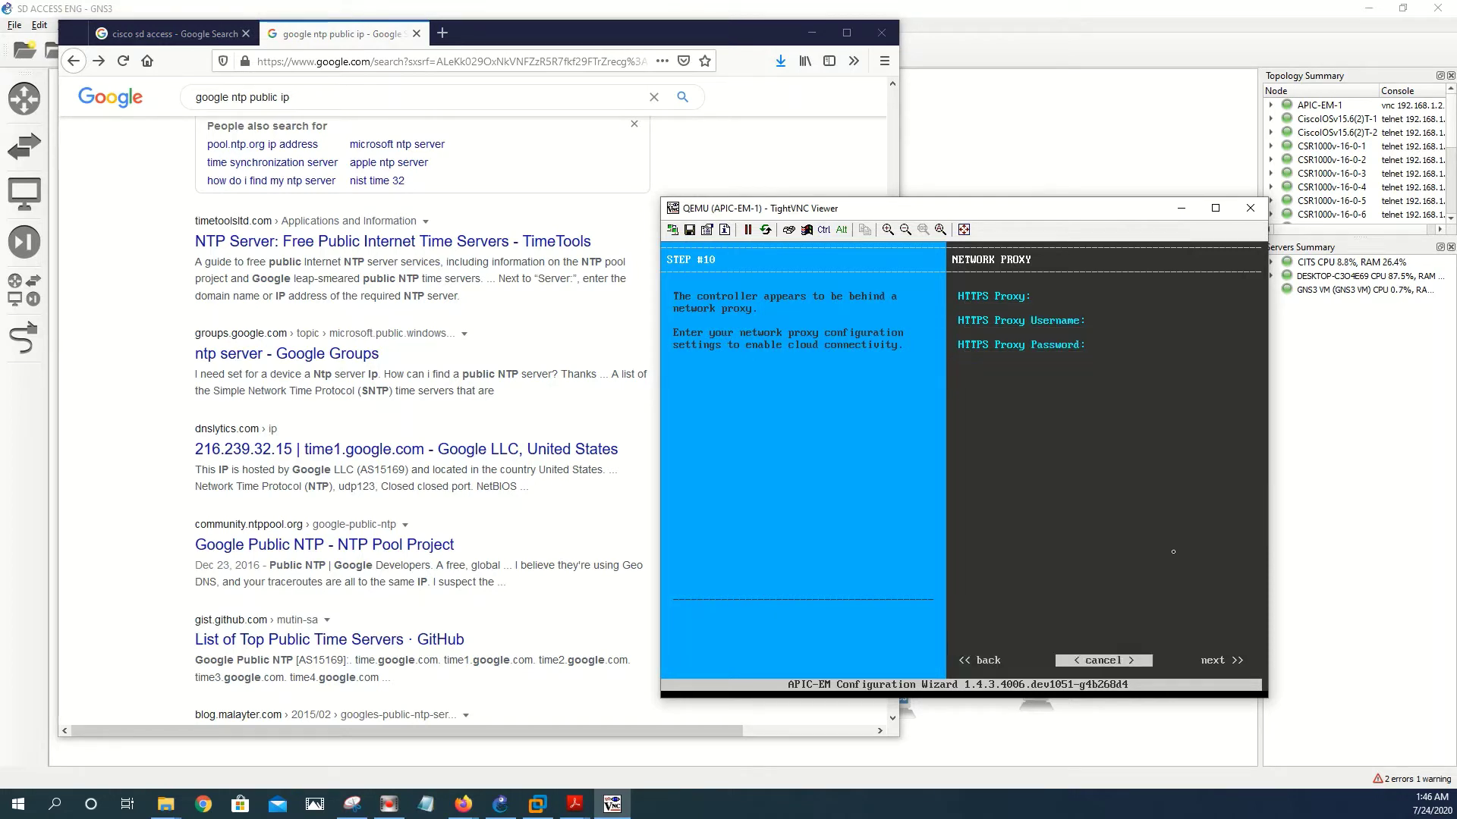
key("Tab")
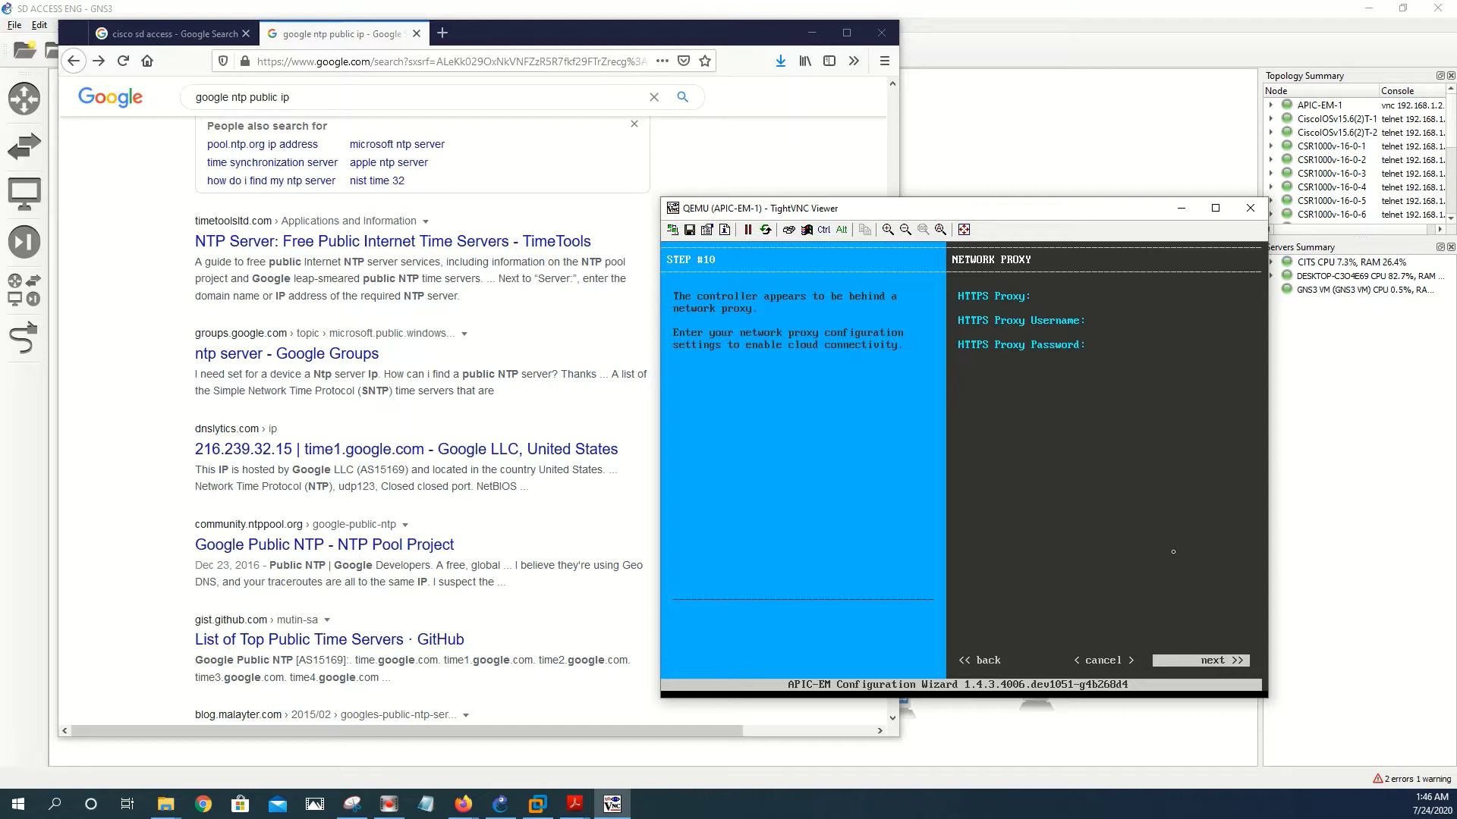
key("Return")
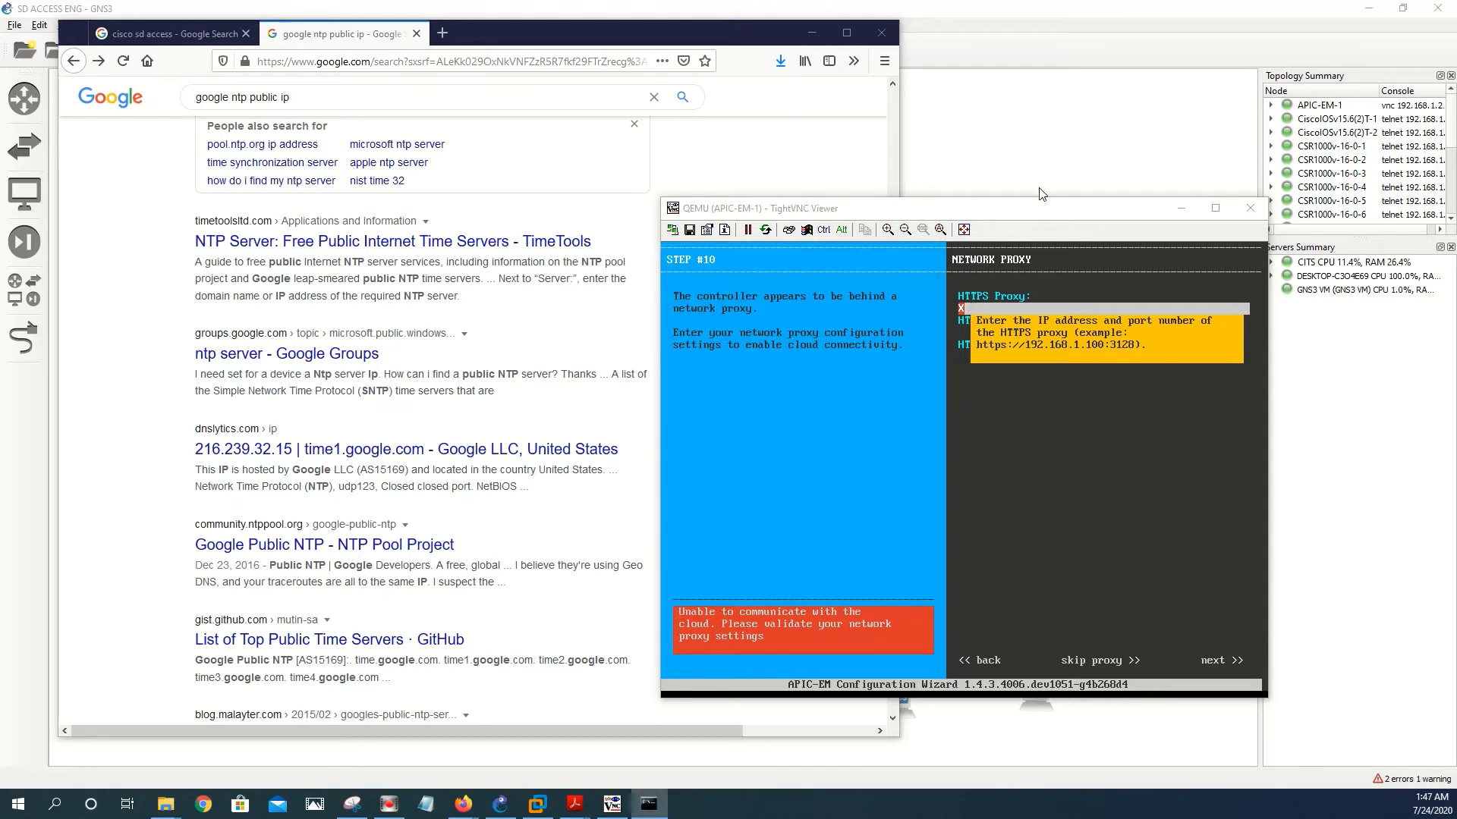
key("Tab")
key("Tab")
key("Tab")
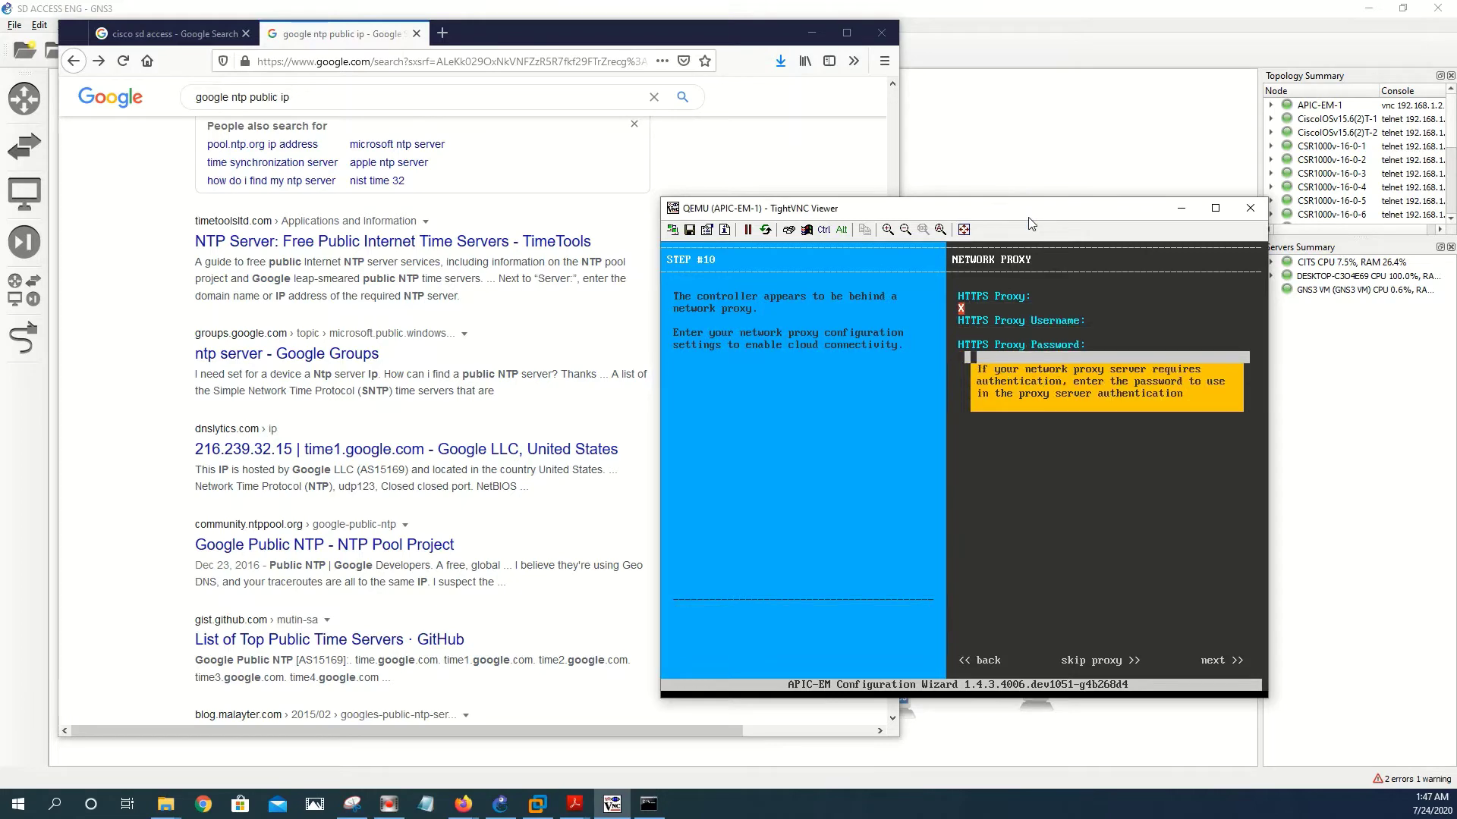
key("Tab")
key("Return")
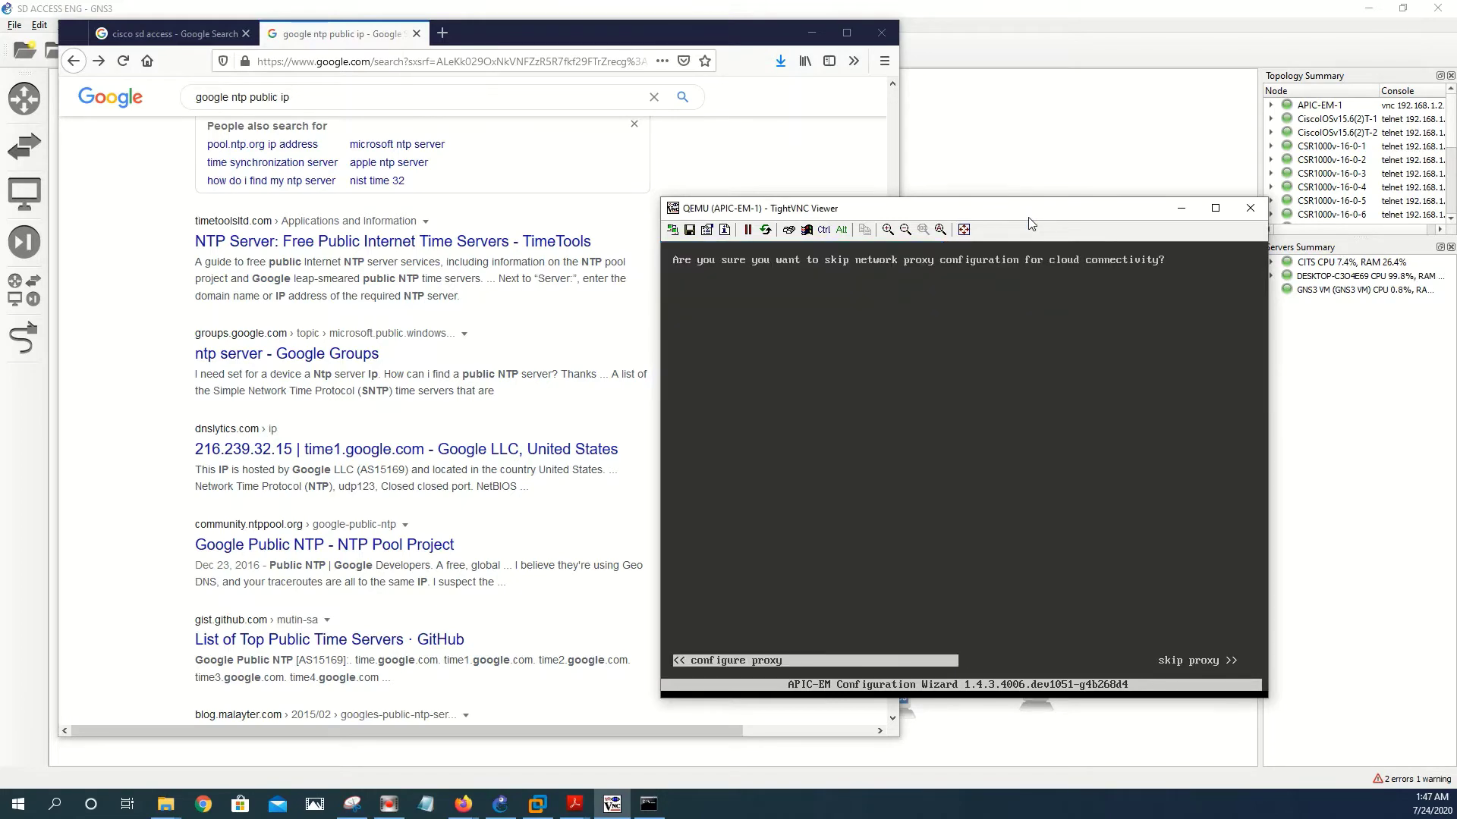
key("Tab")
key("Return")
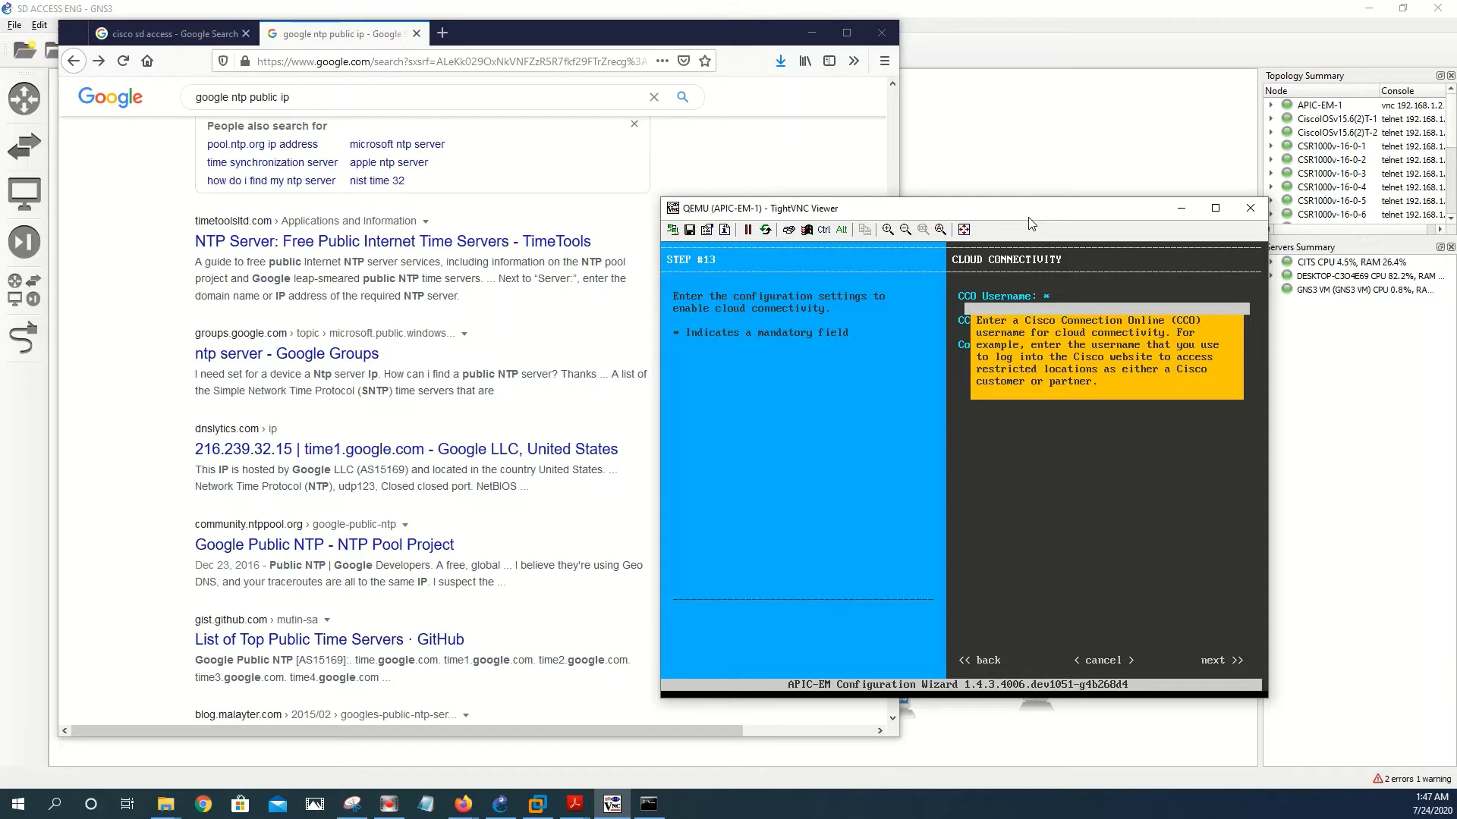
- Enter the CCO username, the CCO password and company name 'cits', then continue
type("admin")
key("Return")
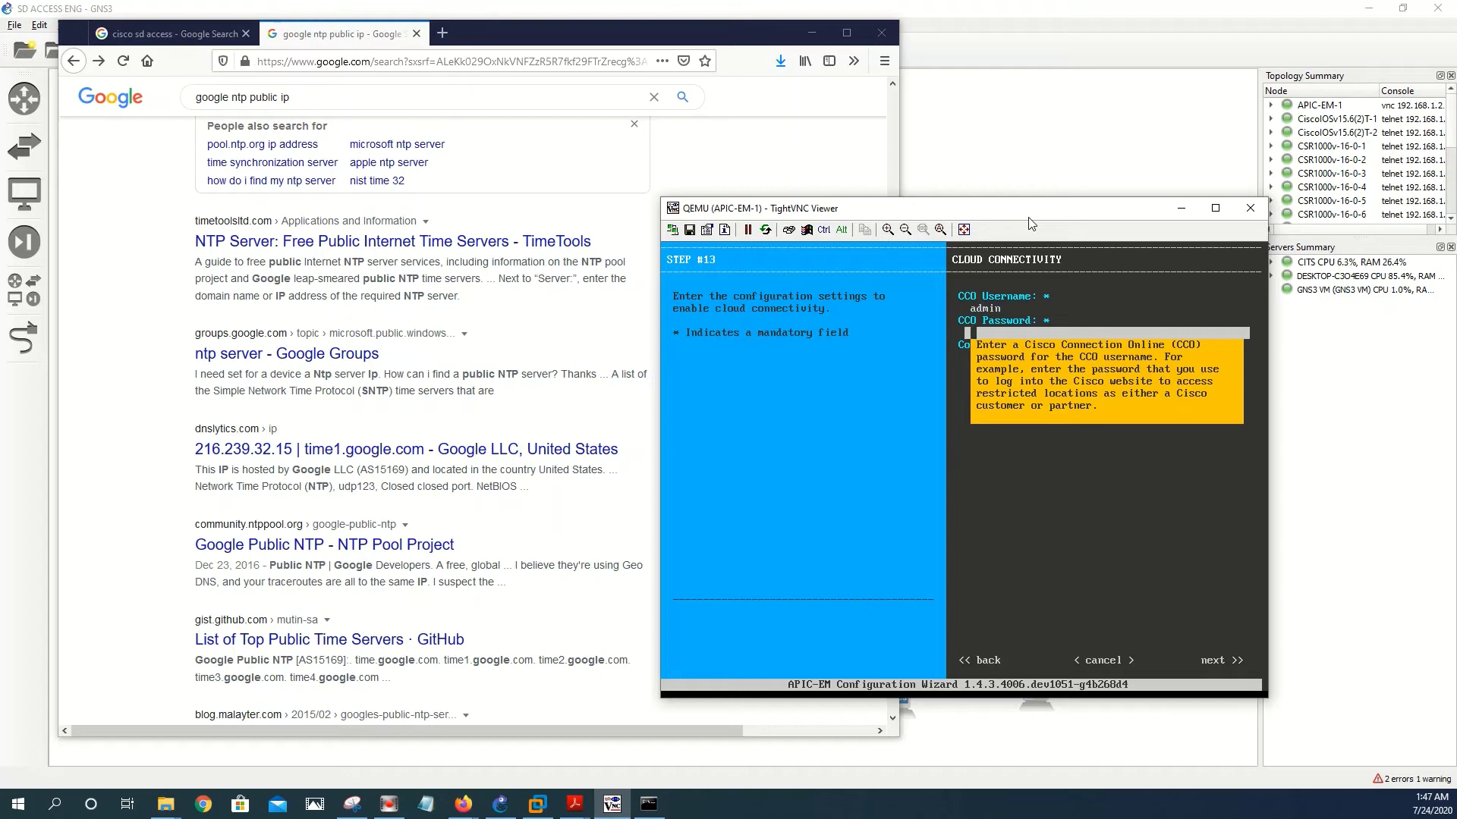
type("**********")
key("Return")
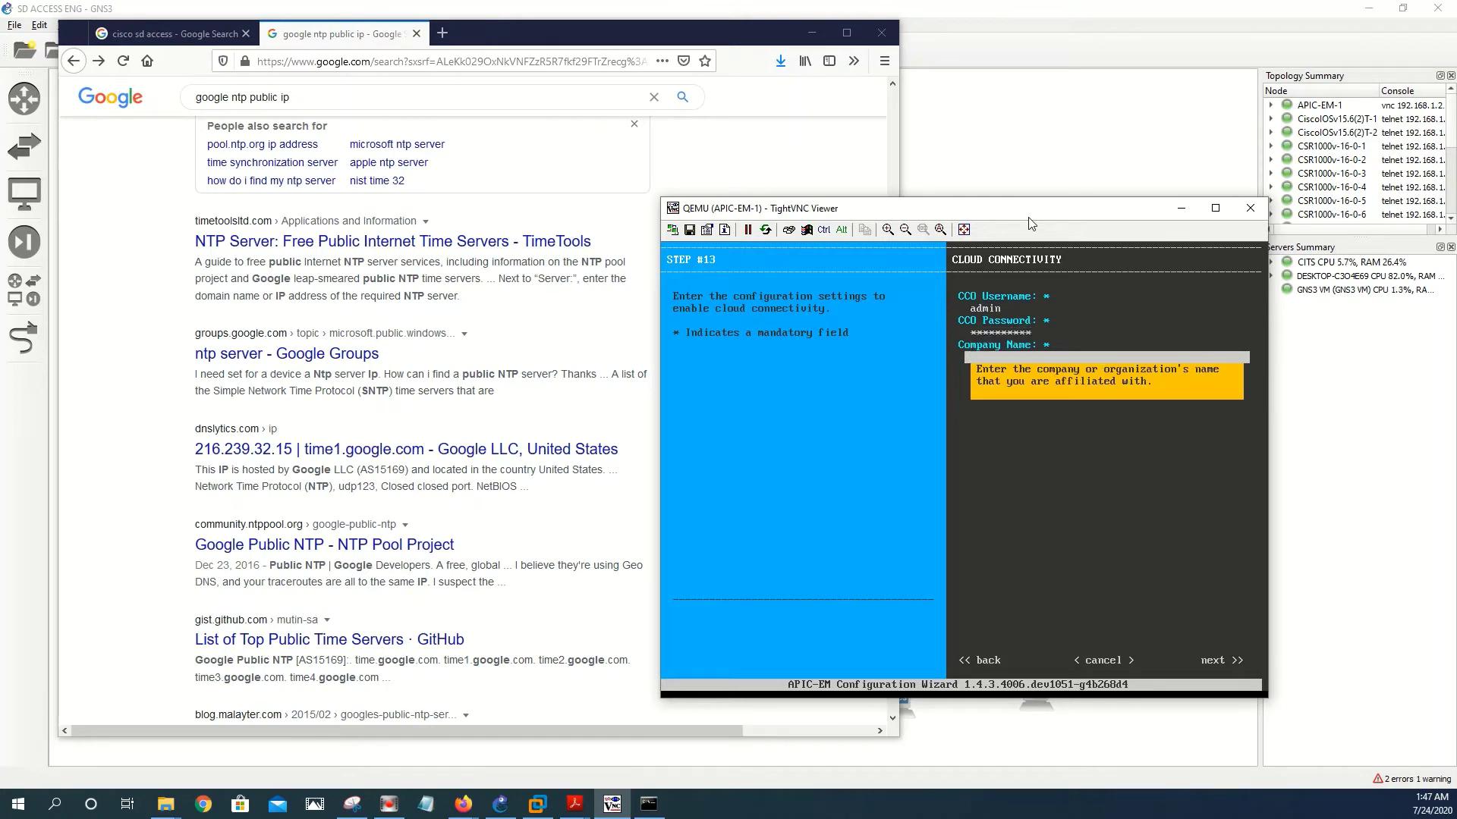
type("cits")
key("Return")
key("Tab")
key("Tab")
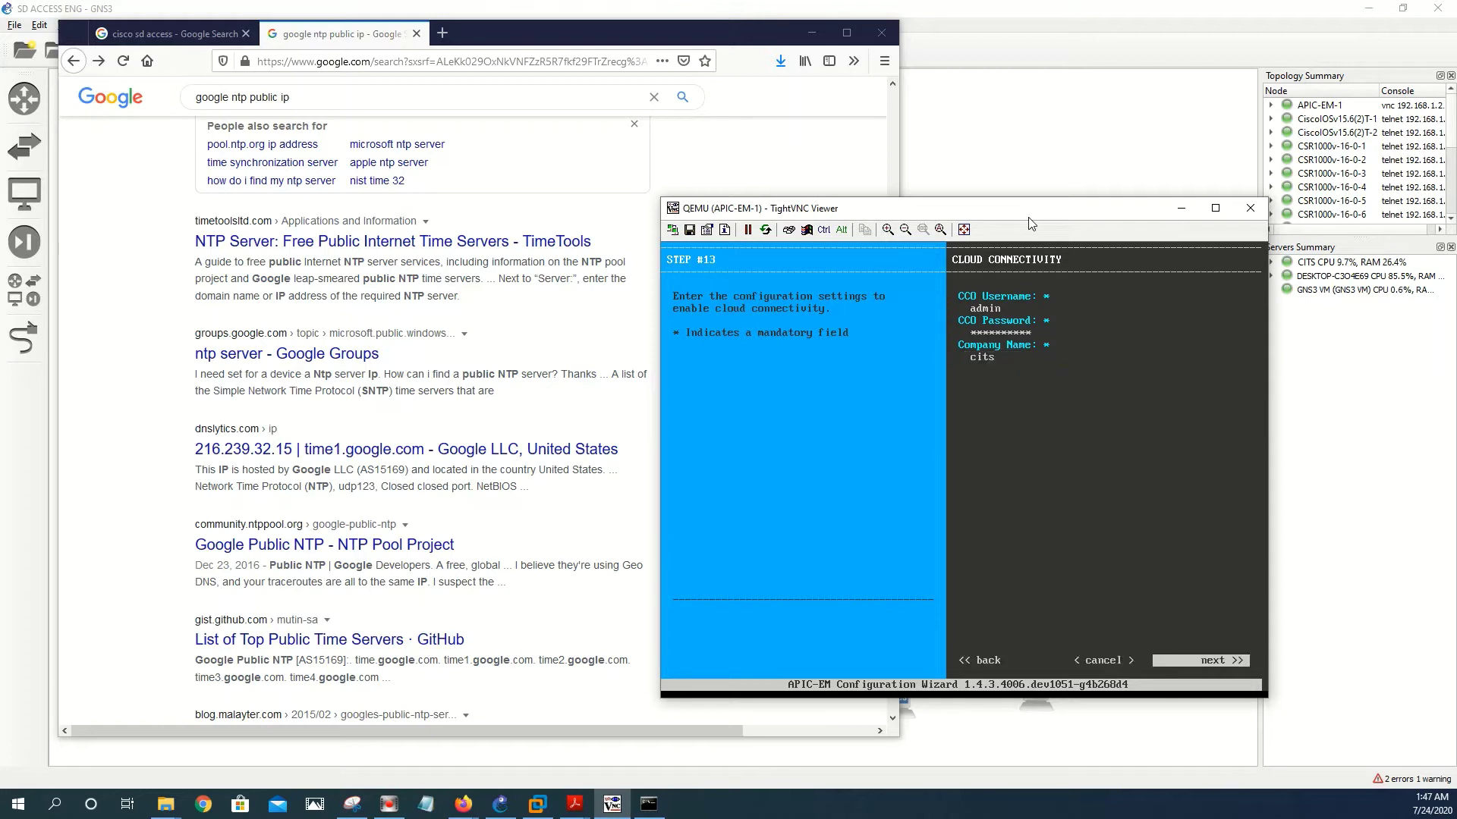
key("Return")
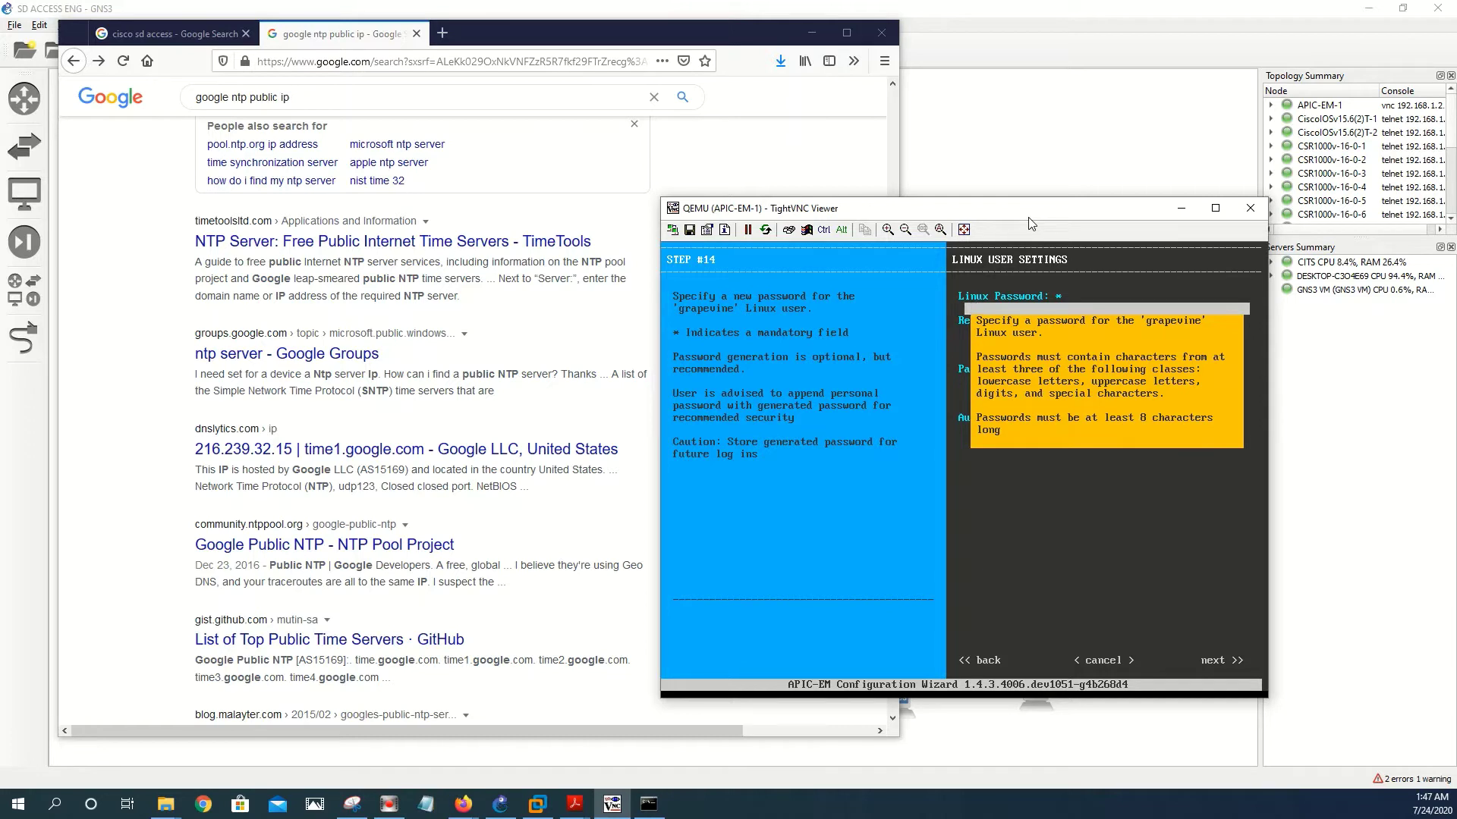
- Enter and confirm the Linux user password, then advance to the admin user settings
type("**********")
key("Tab")
type("*")
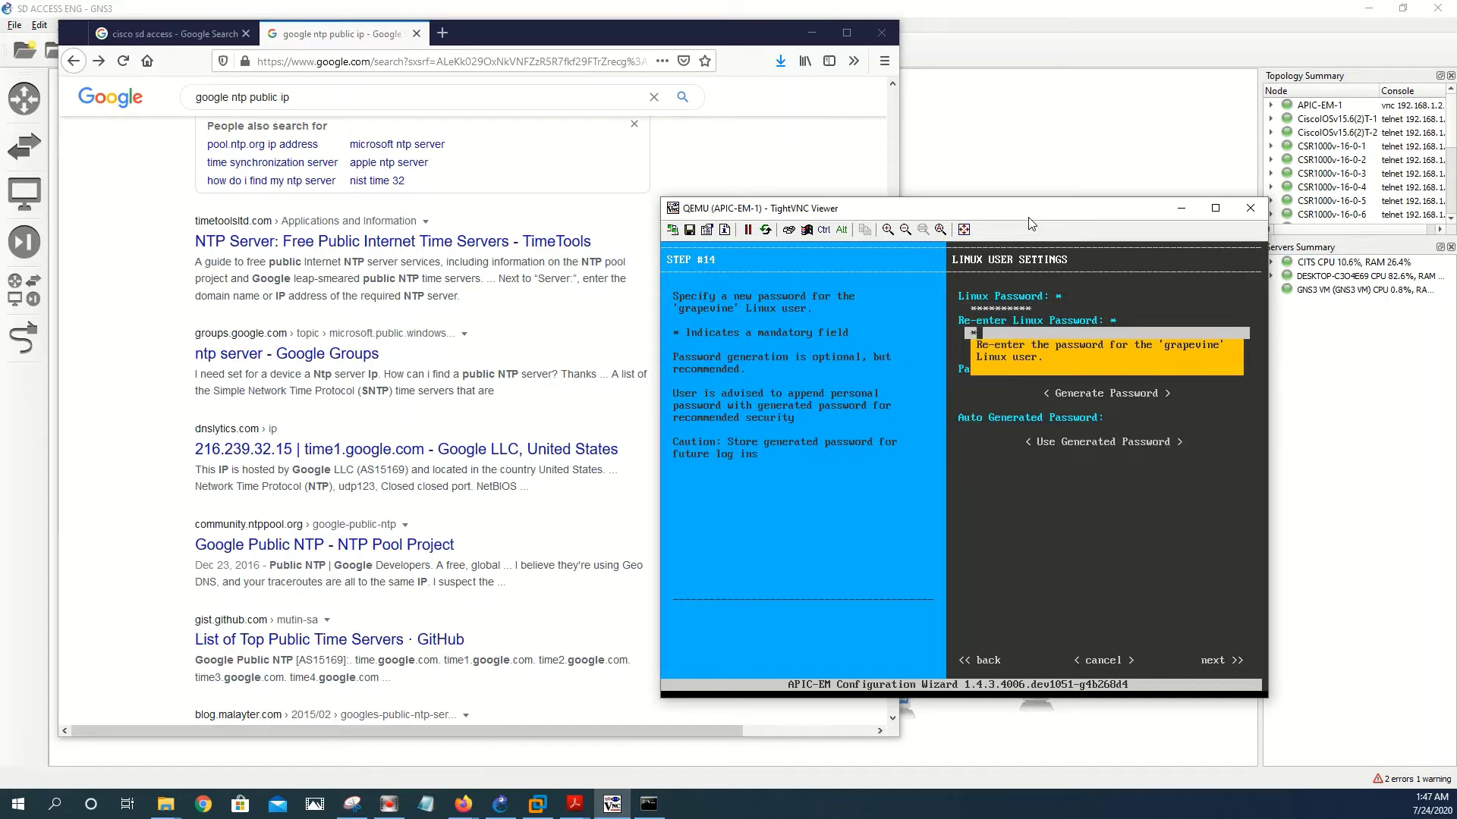
type("*********")
key("Tab")
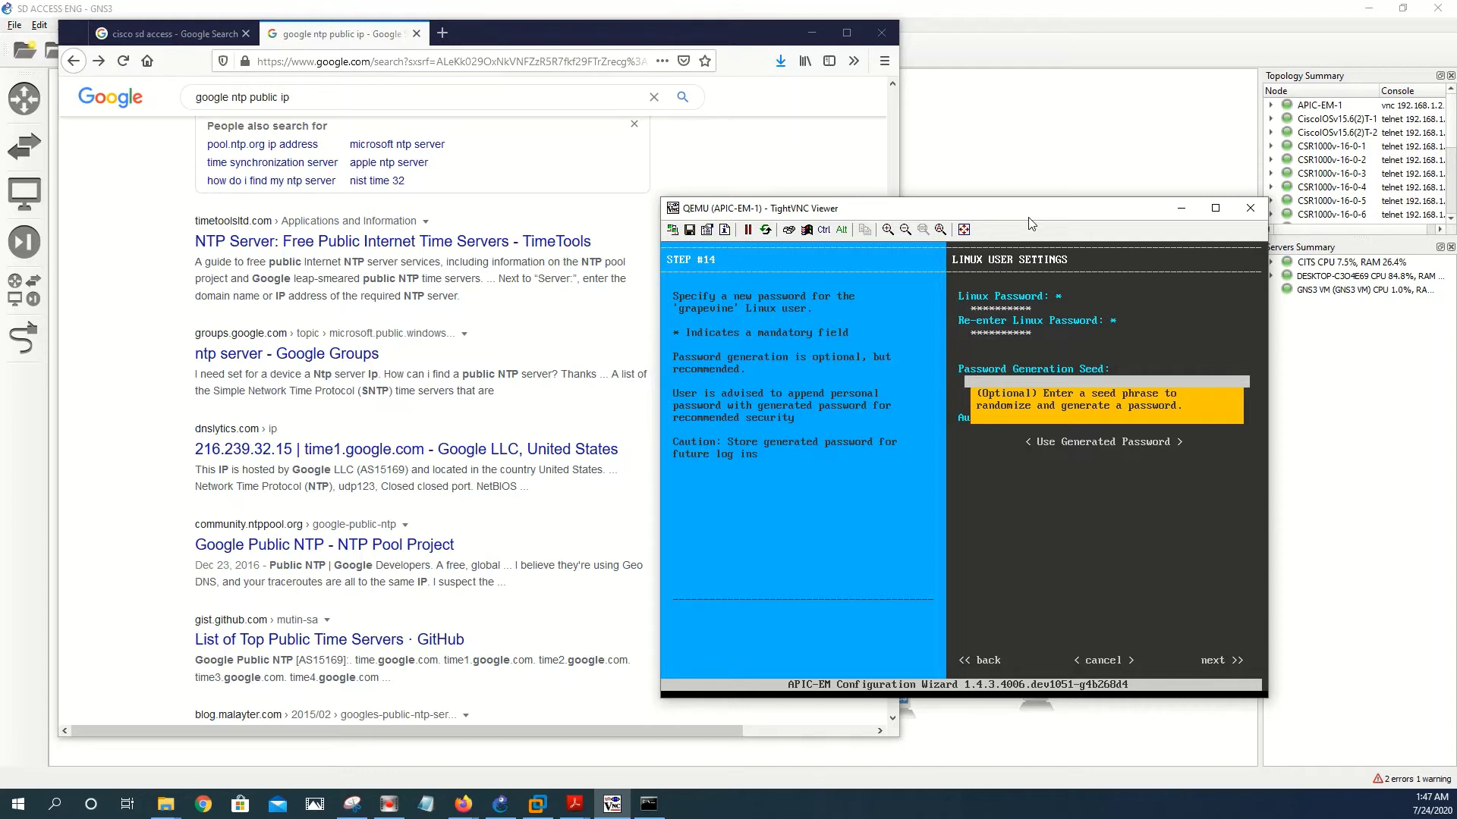
key("Tab")
key("Tab")
key("Tab")
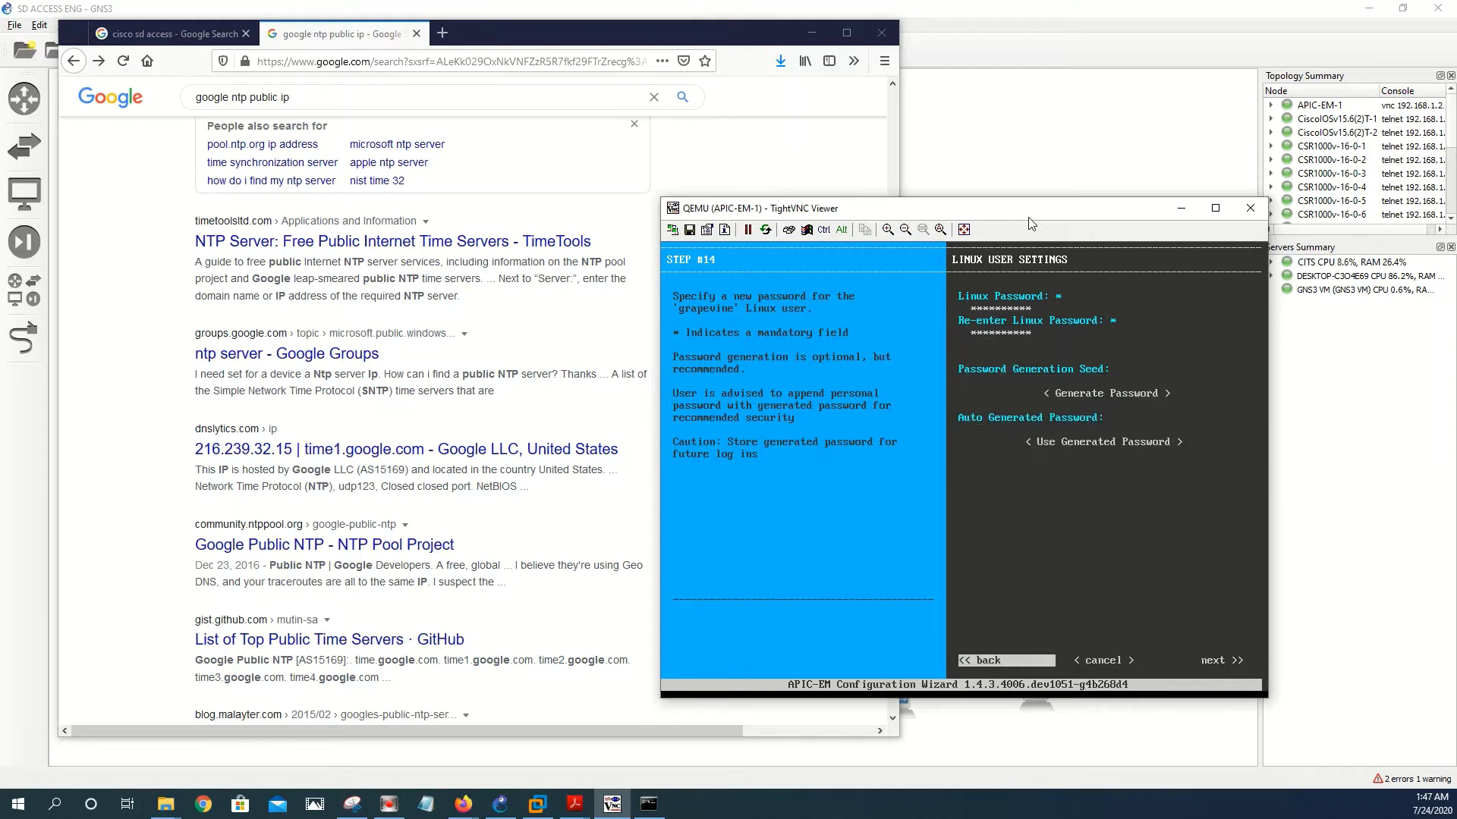
key("Tab")
key("Tab")
key("Return")
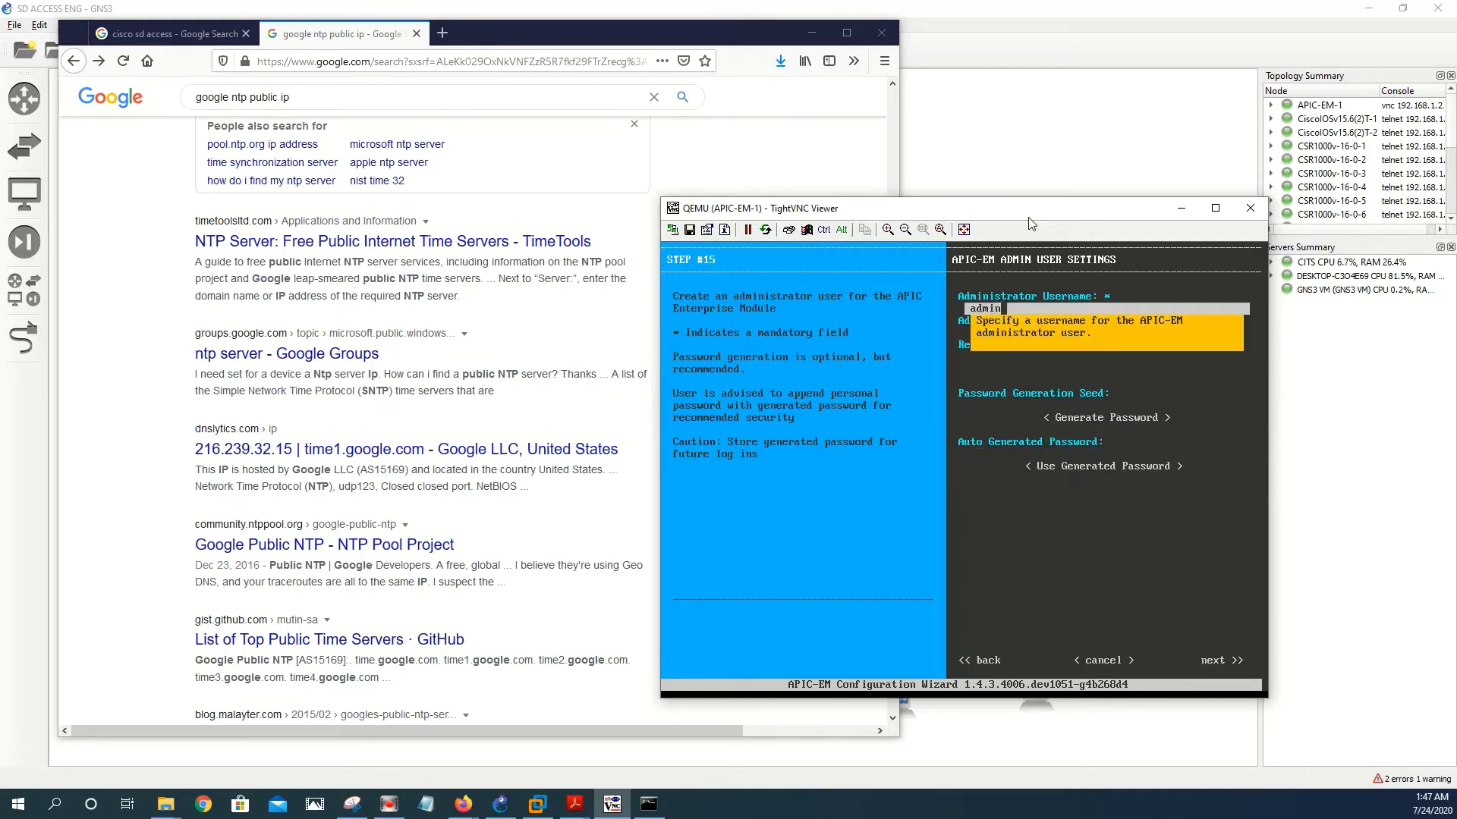
- Enter and confirm the APIC-EM administrator password, then advance to NTP server settings
key("Tab")
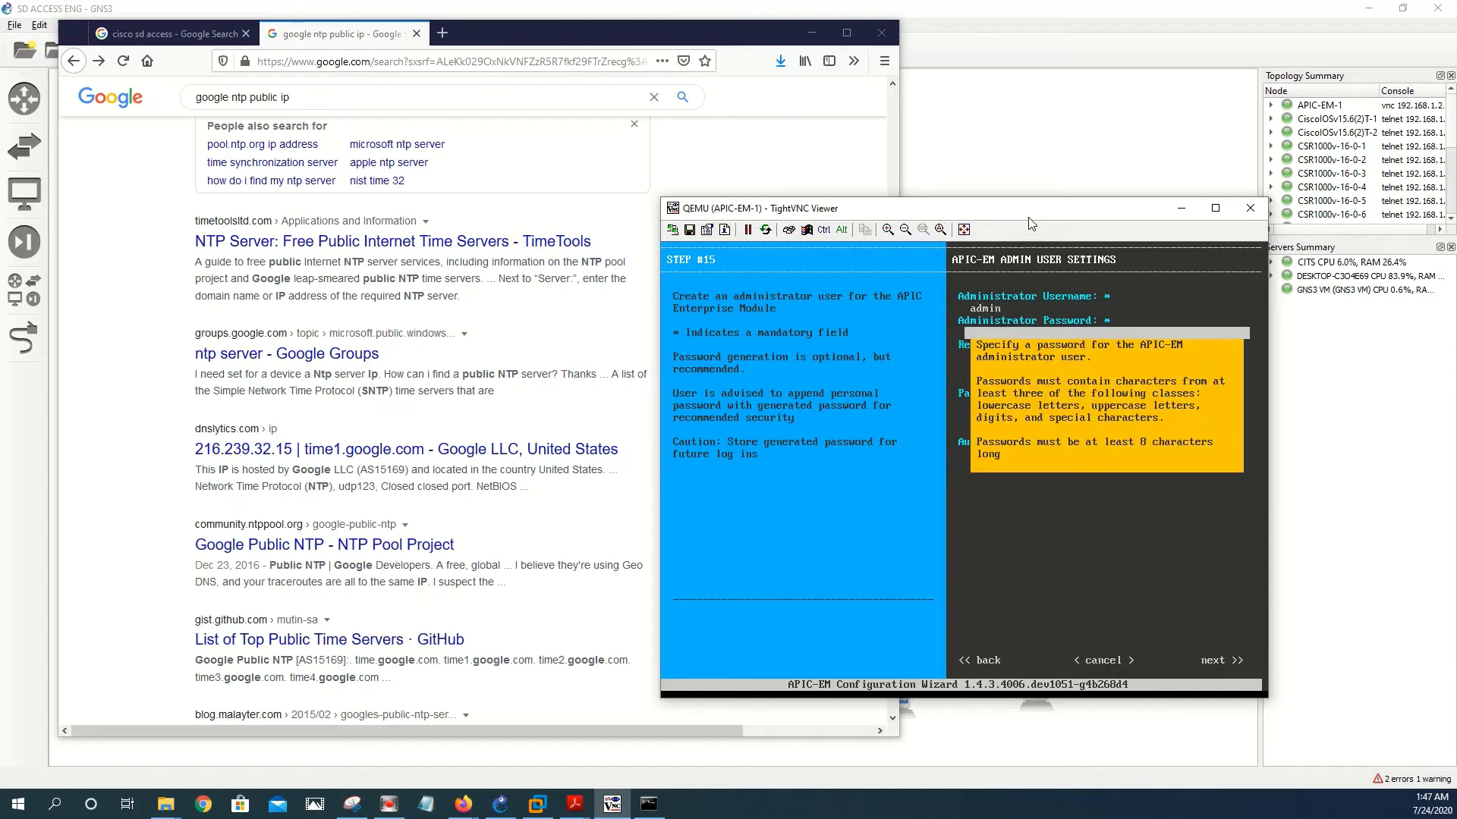
type("**********")
key("Tab")
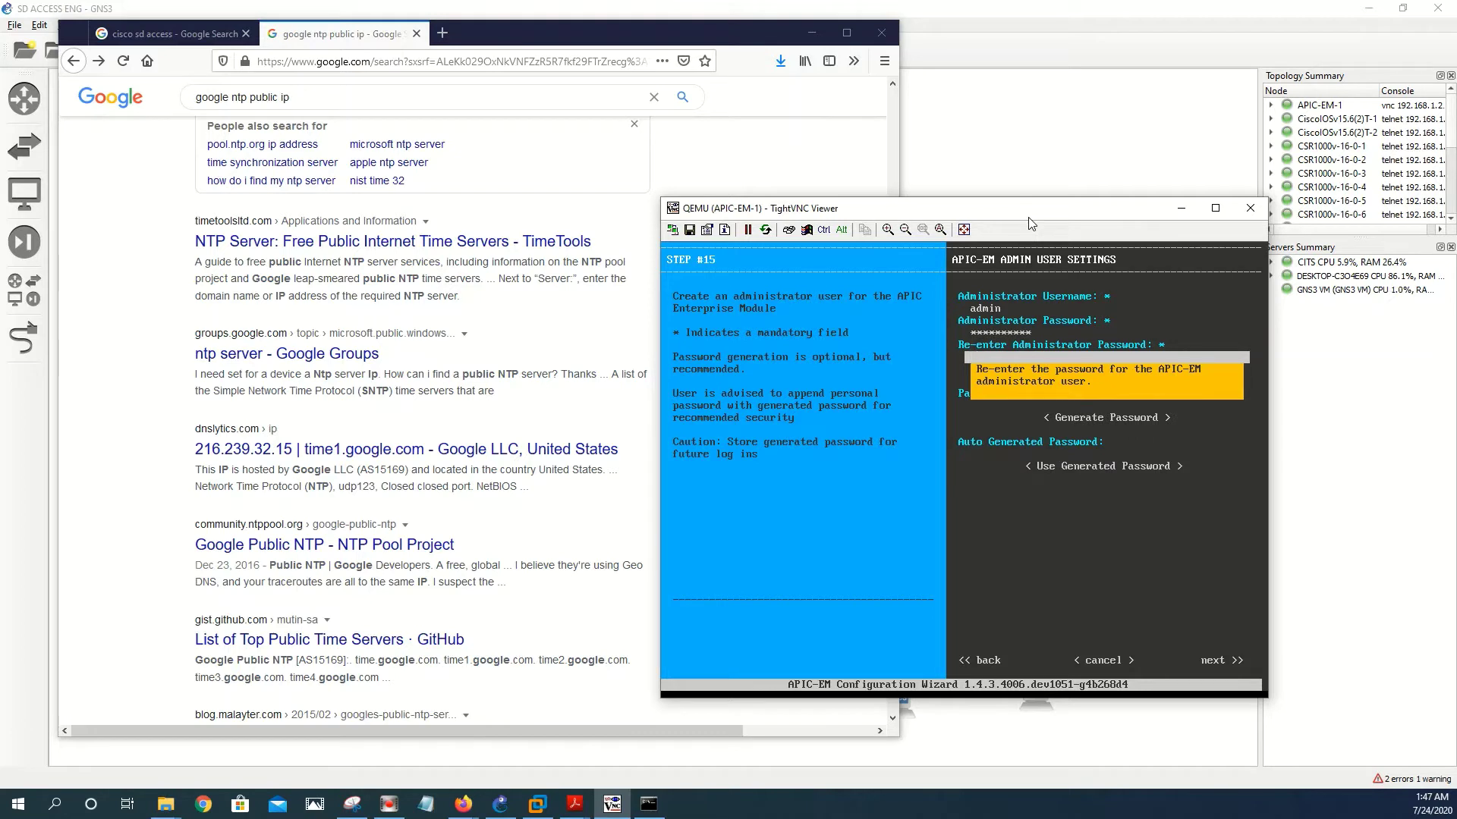
type("**********")
key("Tab")
key("Tab")
key("Tab")
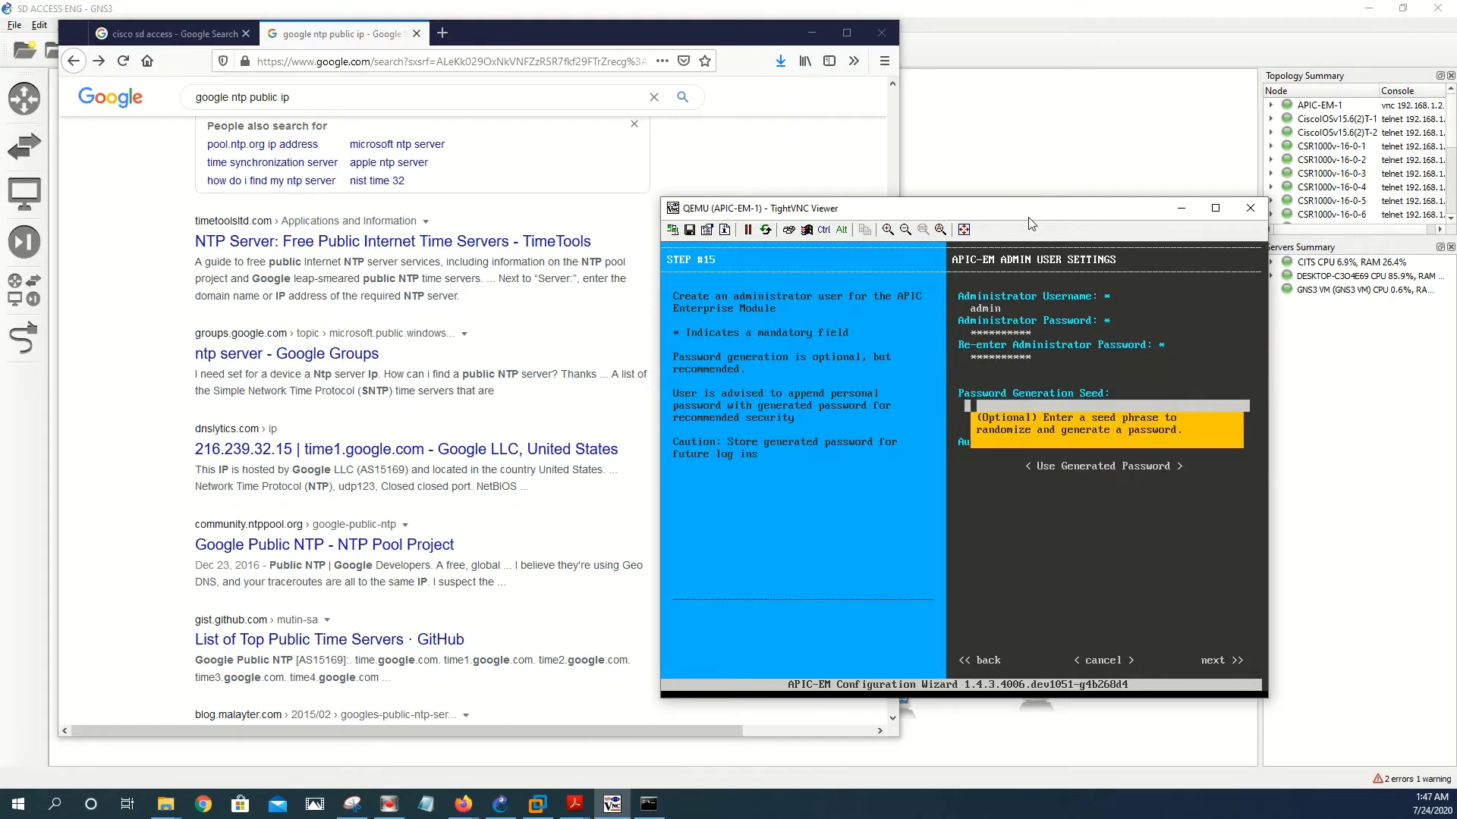
key("Tab")
key("Tab")
key("Tab")
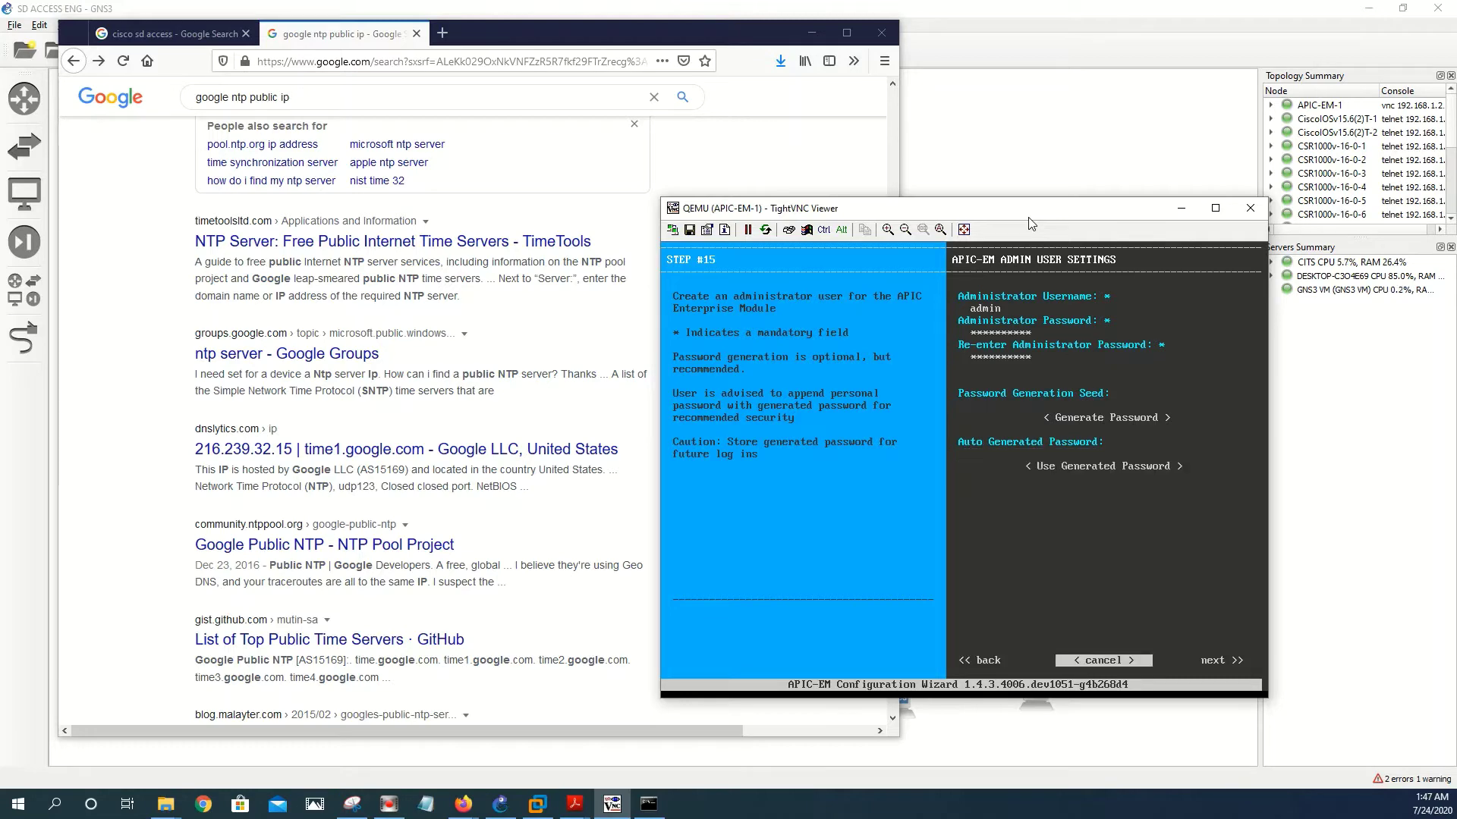
key("Return")
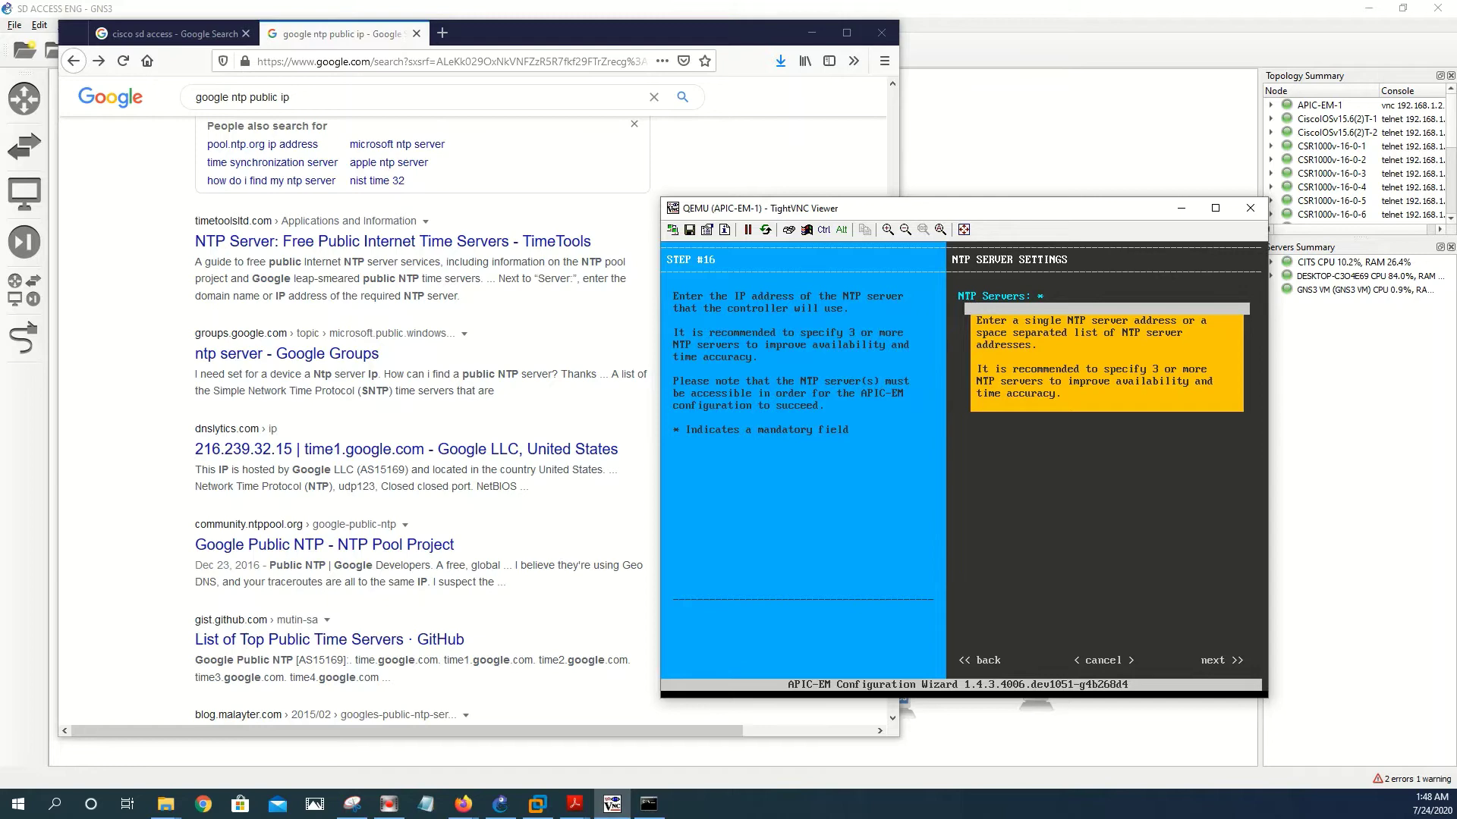
- Ping 216.239.32.15 from Command Prompt and stop it before any replies arrive
left_click(648, 804)
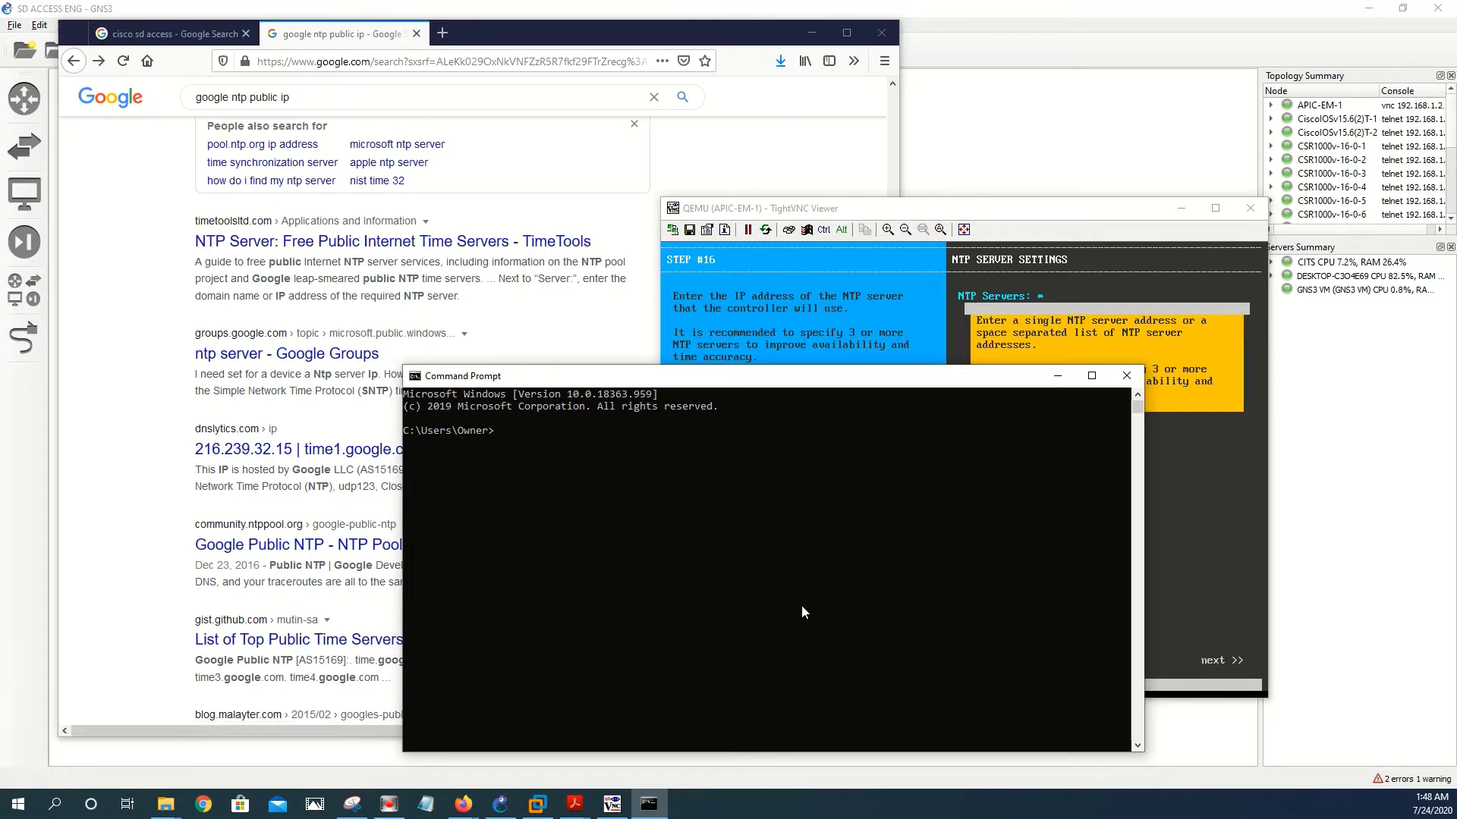
type("ping 216.239")
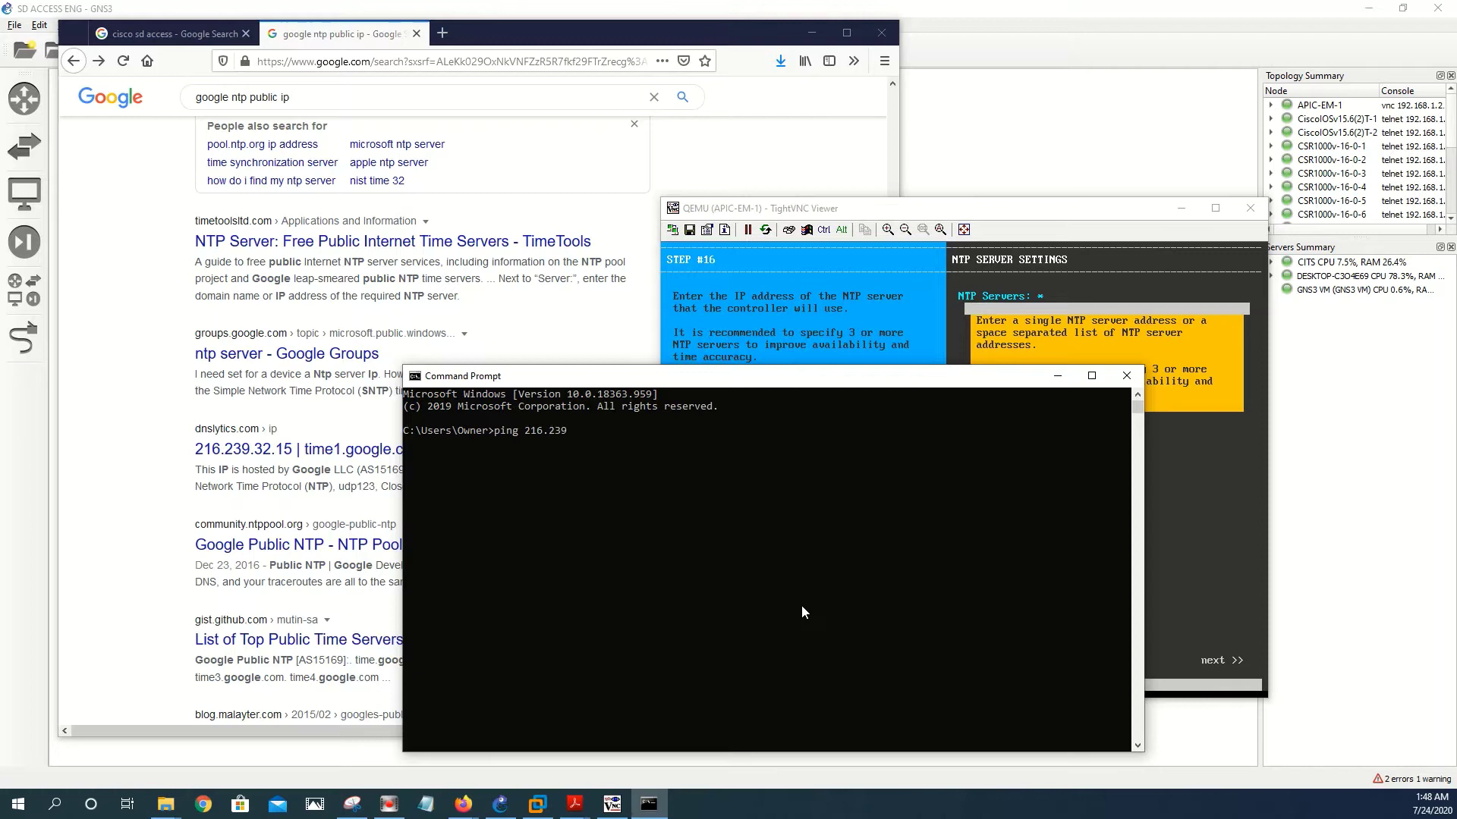
type(".32.15")
key("Return")
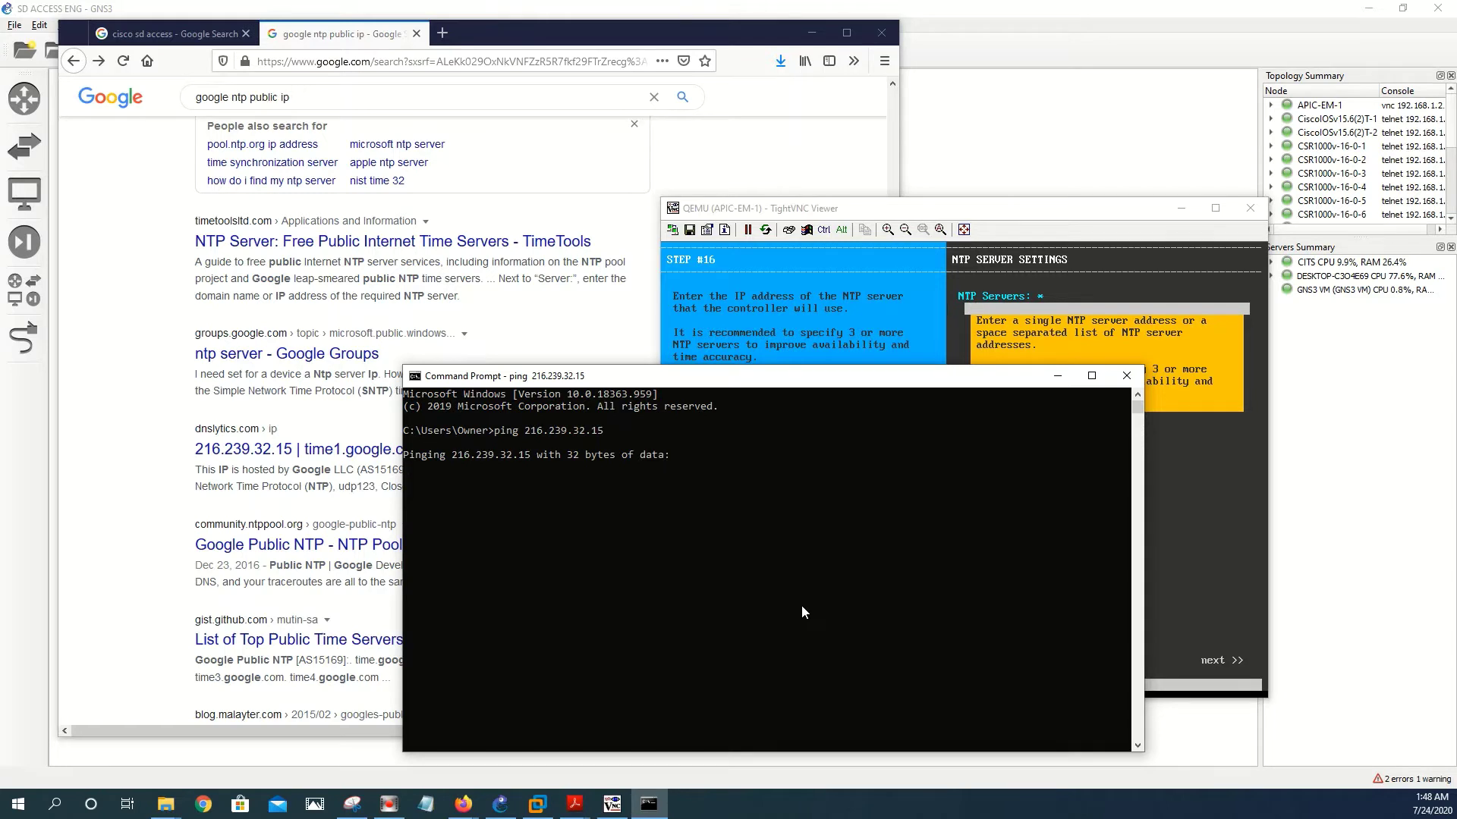
key("ctrl+c")
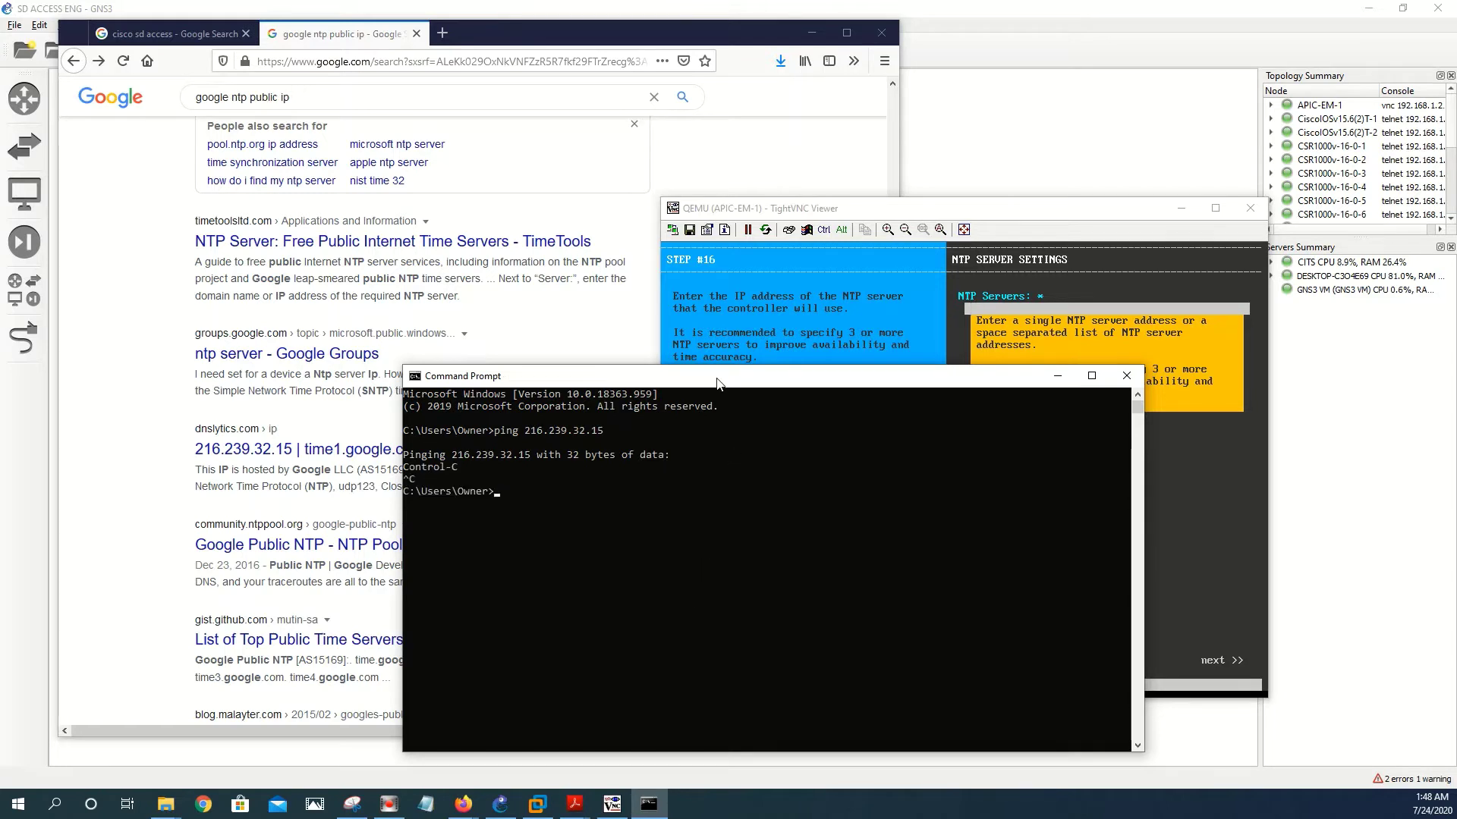
left_click_drag(715, 377, 977, 361)
- Open the Google Developers Public NTP search result
scroll(367, 486, "down", 6)
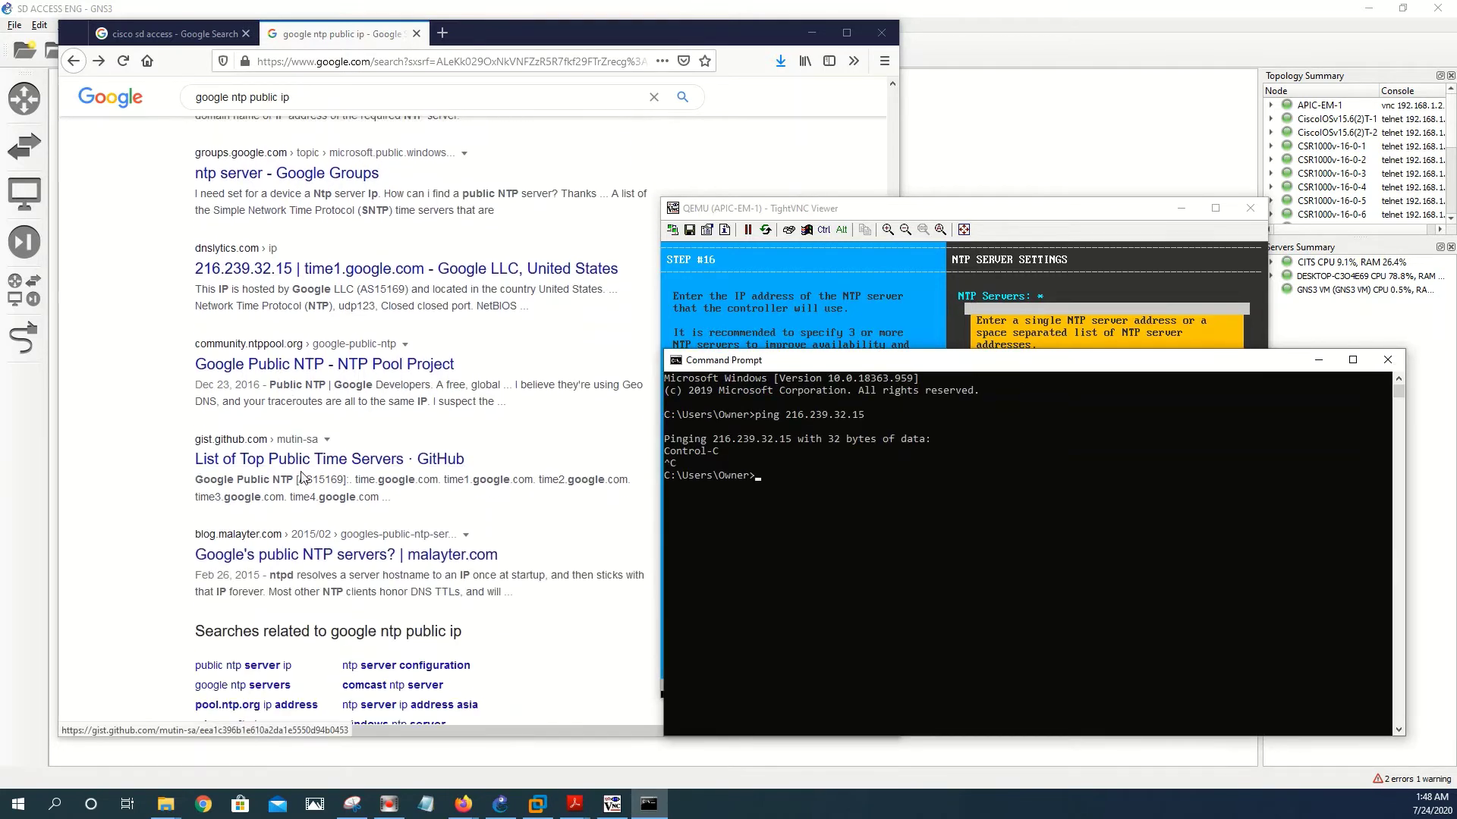
scroll(326, 482, "up", 15)
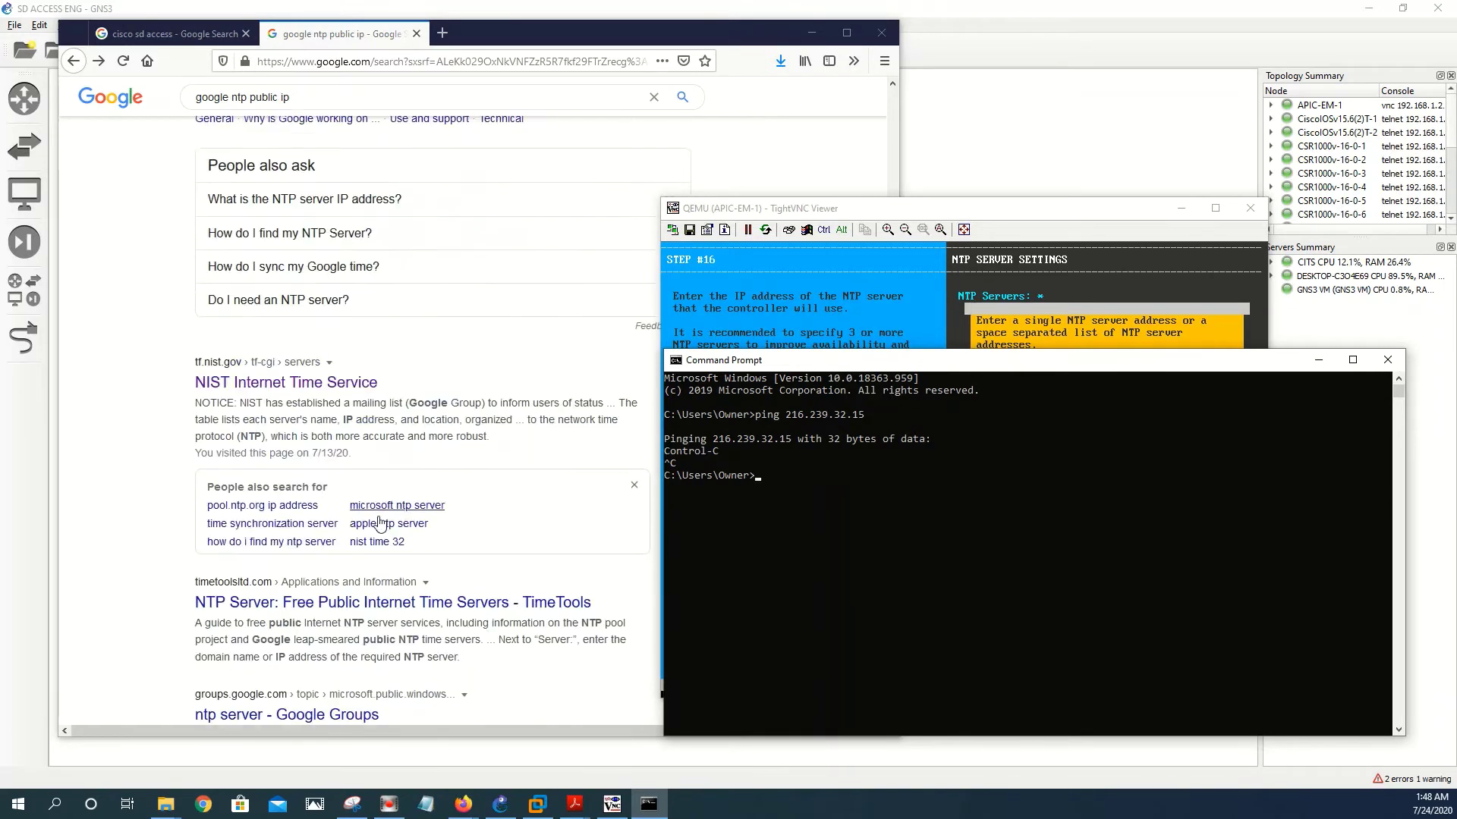
scroll(359, 503, "up", 6)
scroll(359, 503, "up", 4)
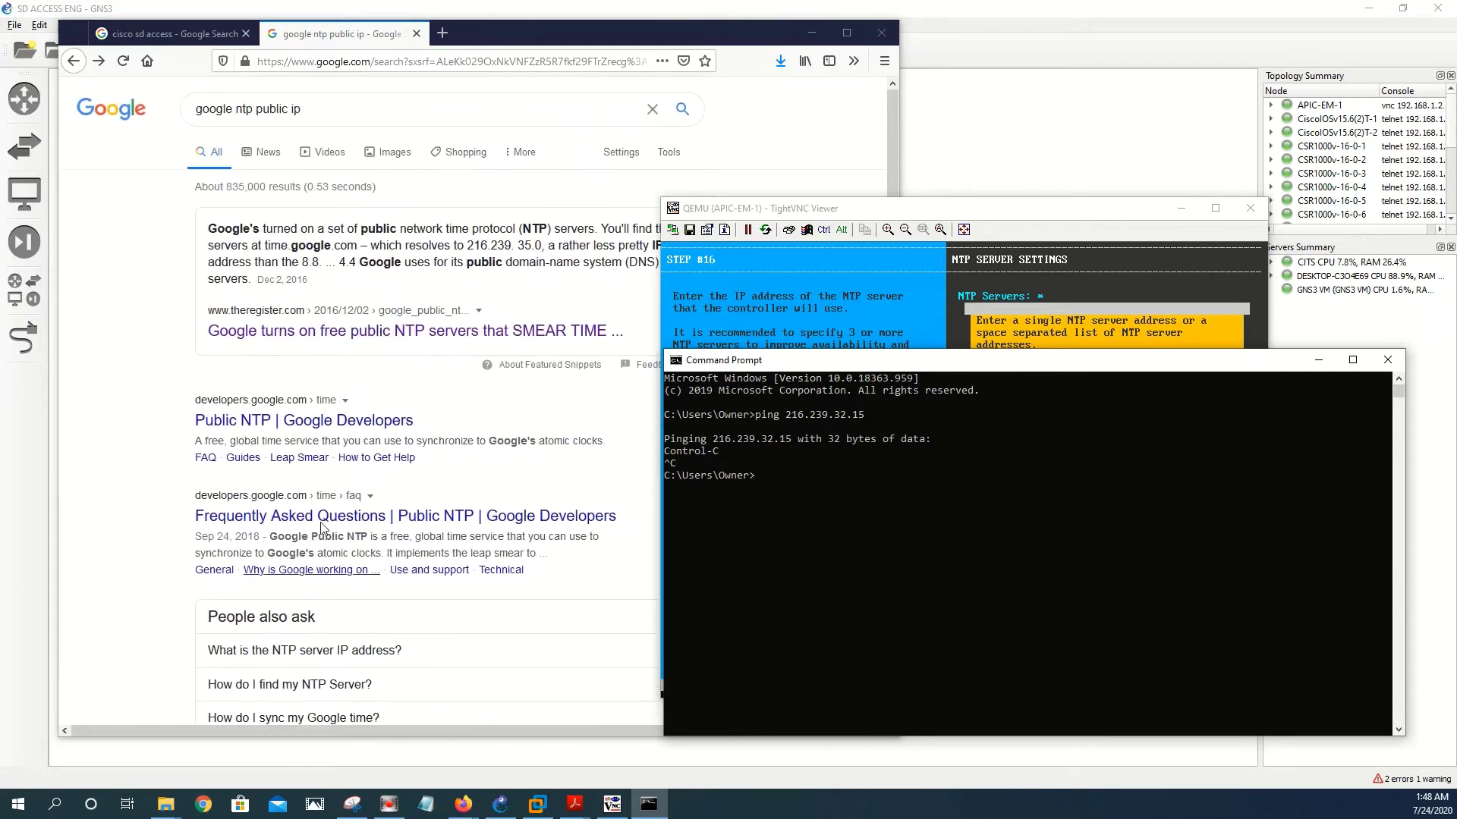
left_click(279, 421)
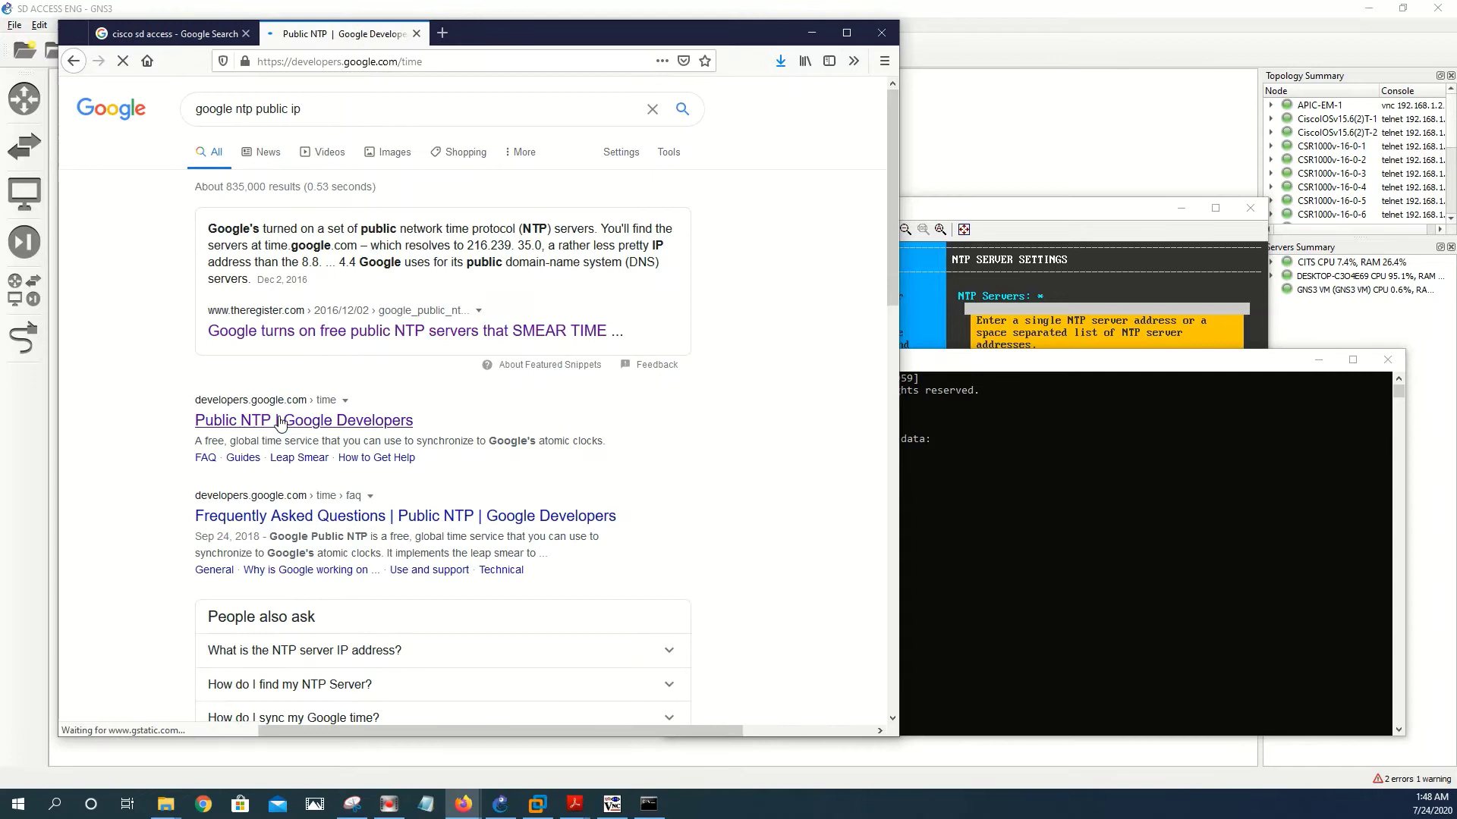
- Enter 132.163.96.5 as the wizard's NTP server and submit it for validation
left_click(1055, 210)
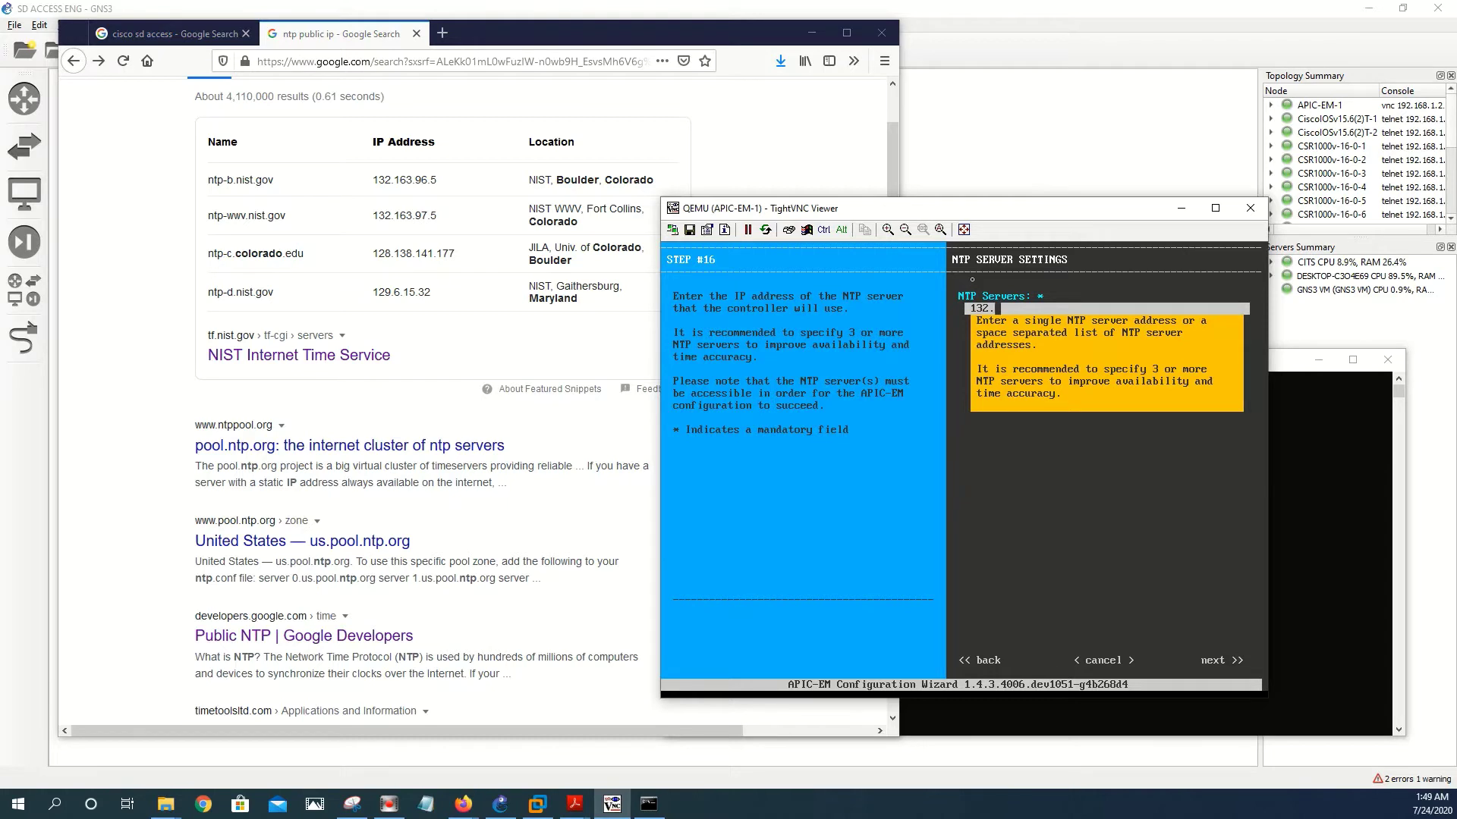
type("163.96.5")
key("Tab")
key("Tab")
key("Tab")
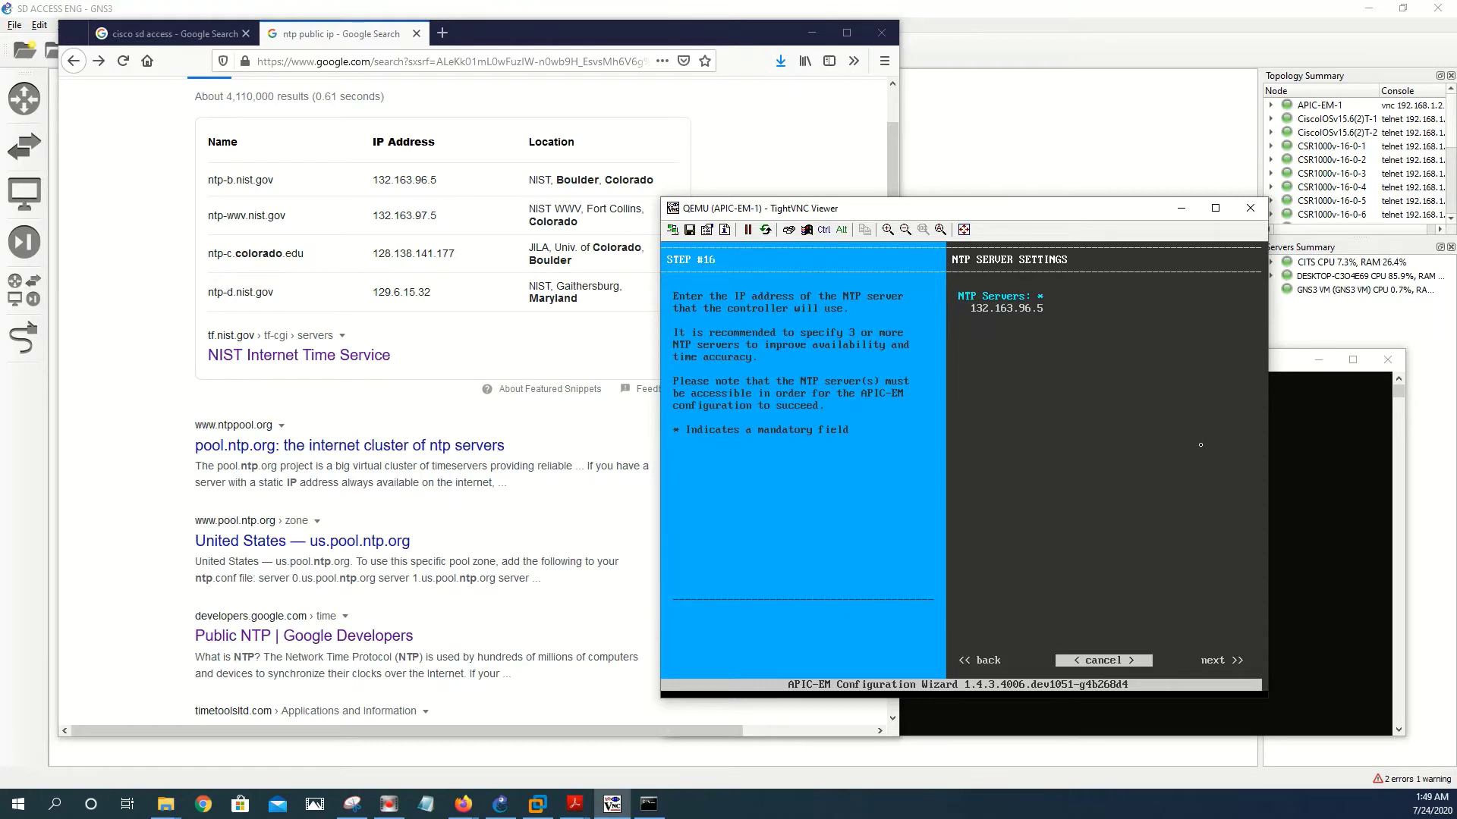
key("Return")
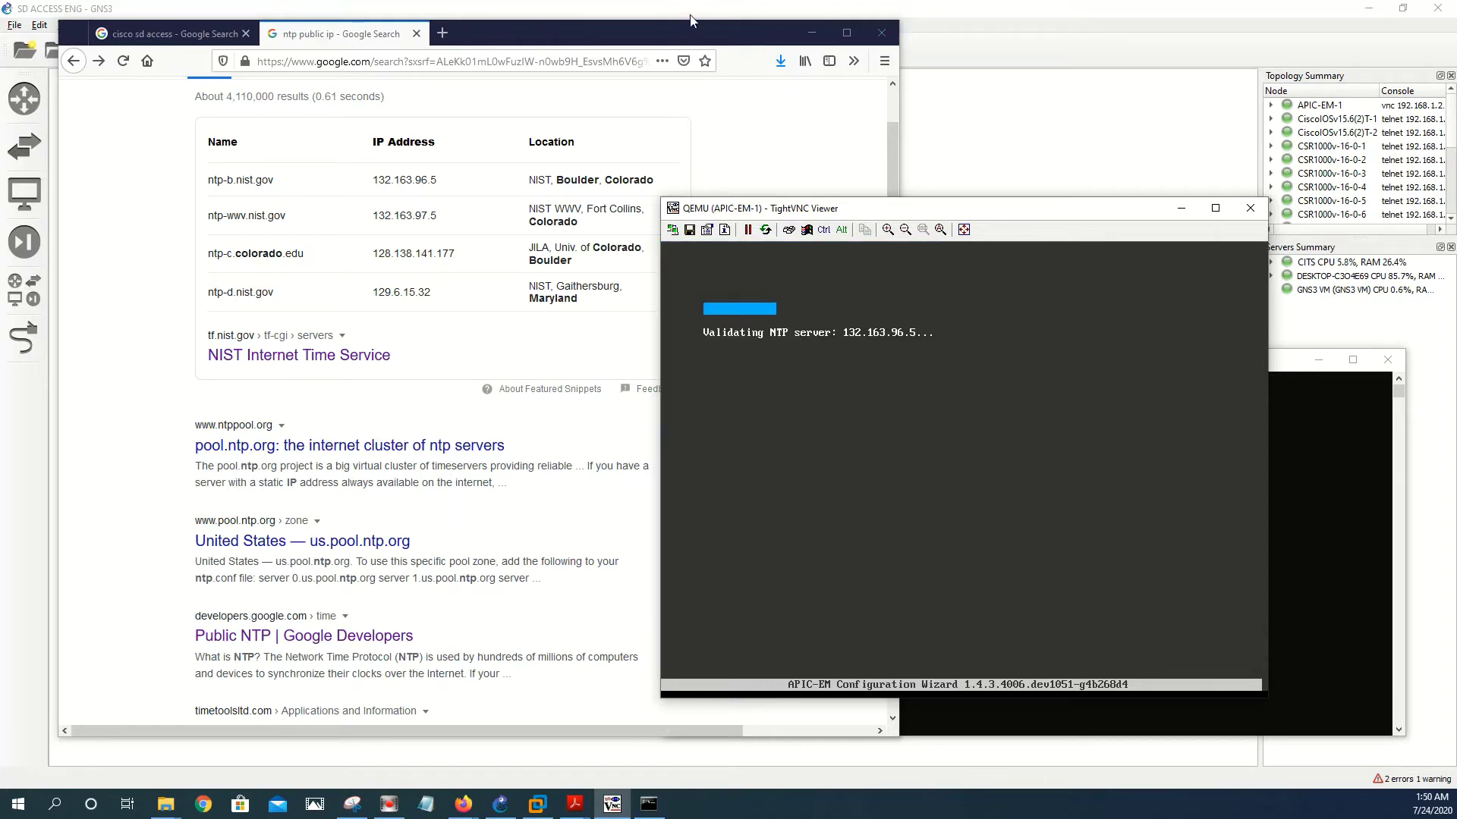
- Replace the Google query with 'google ntp public ip' and search
scroll(315, 391, "down", 4)
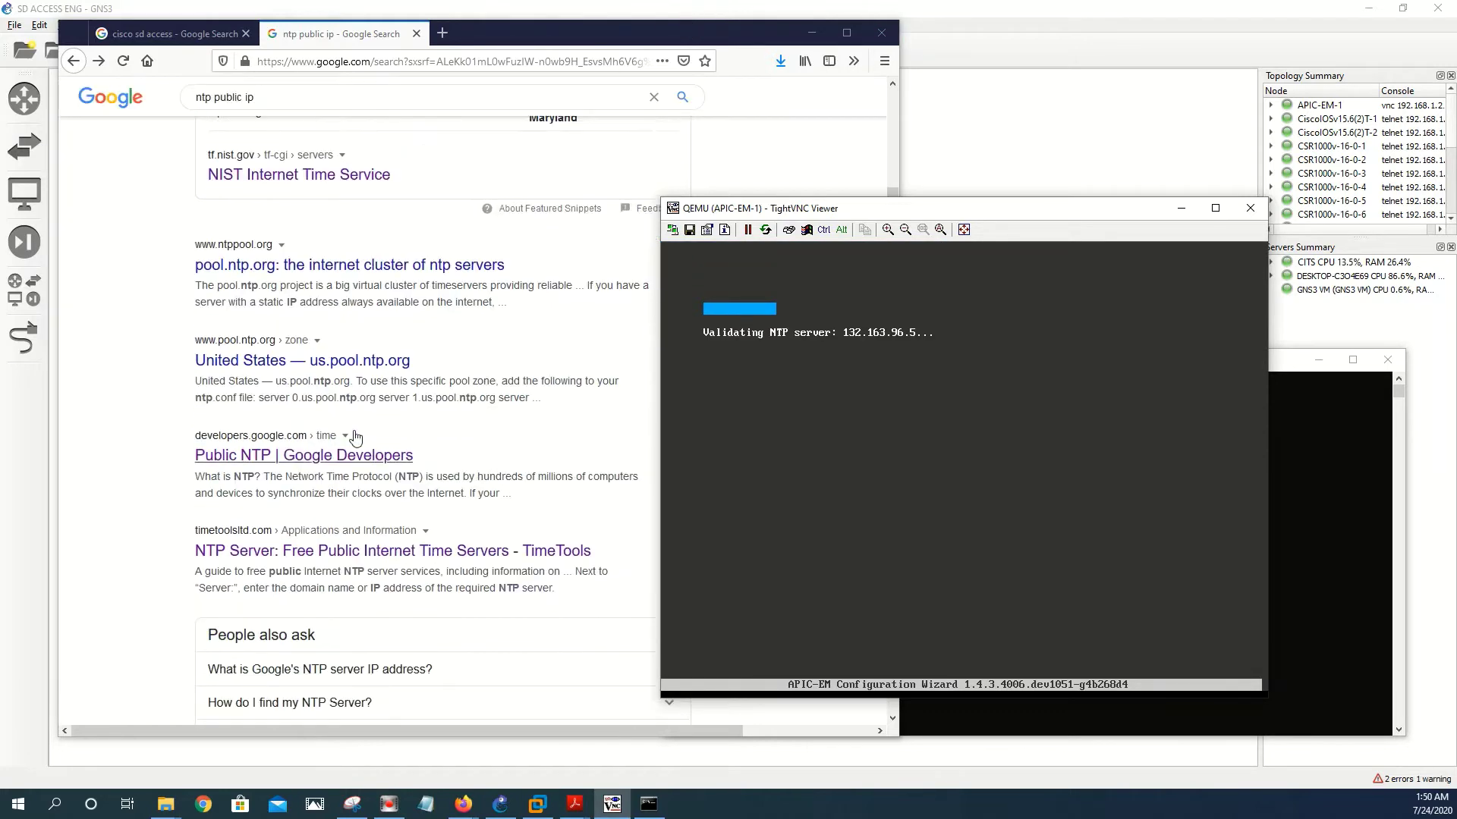
left_click(455, 421)
scroll(383, 535, "down", 5)
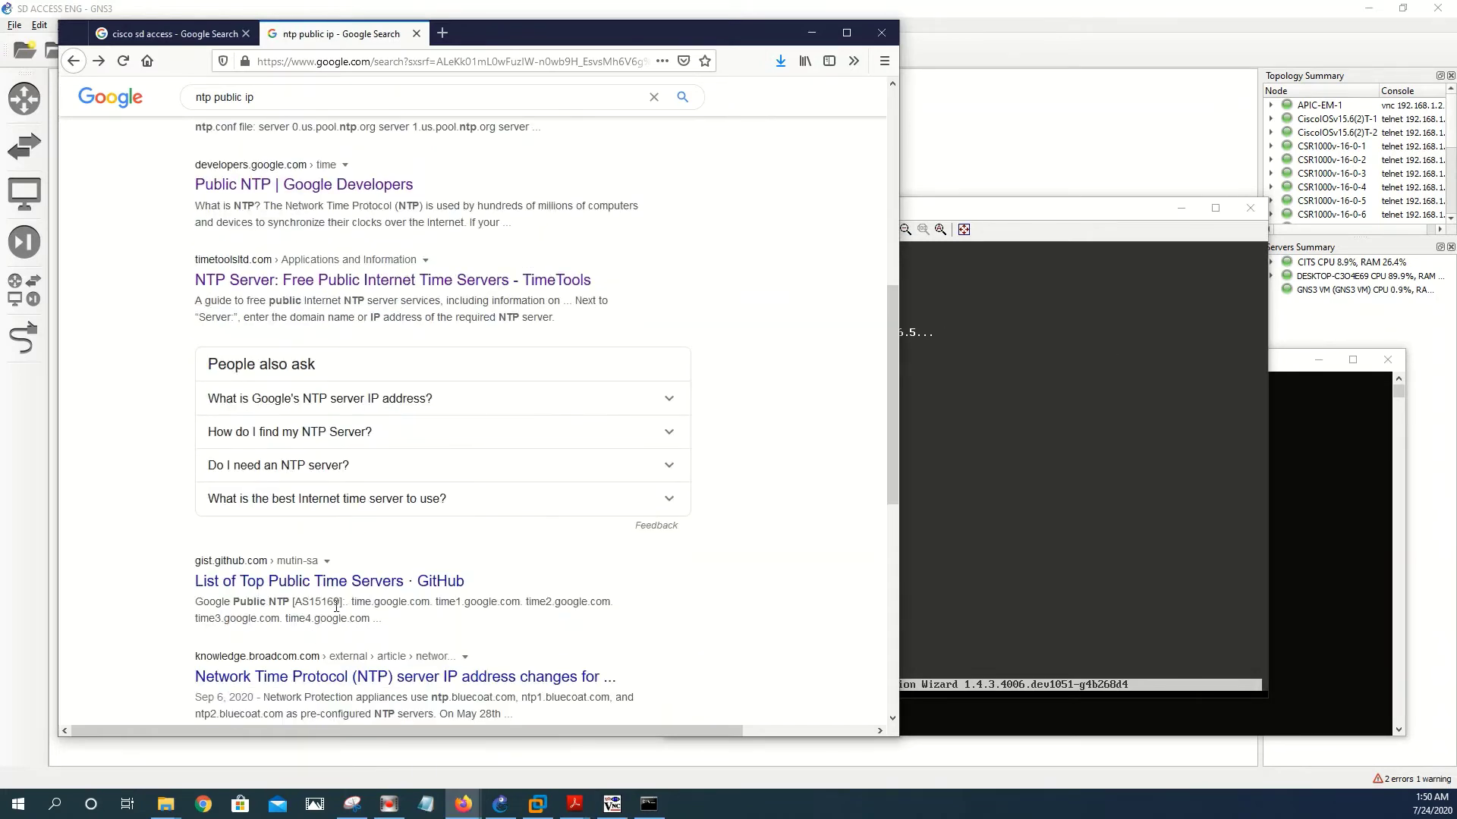
scroll(267, 607, "down", 10)
scroll(260, 454, "up", 18)
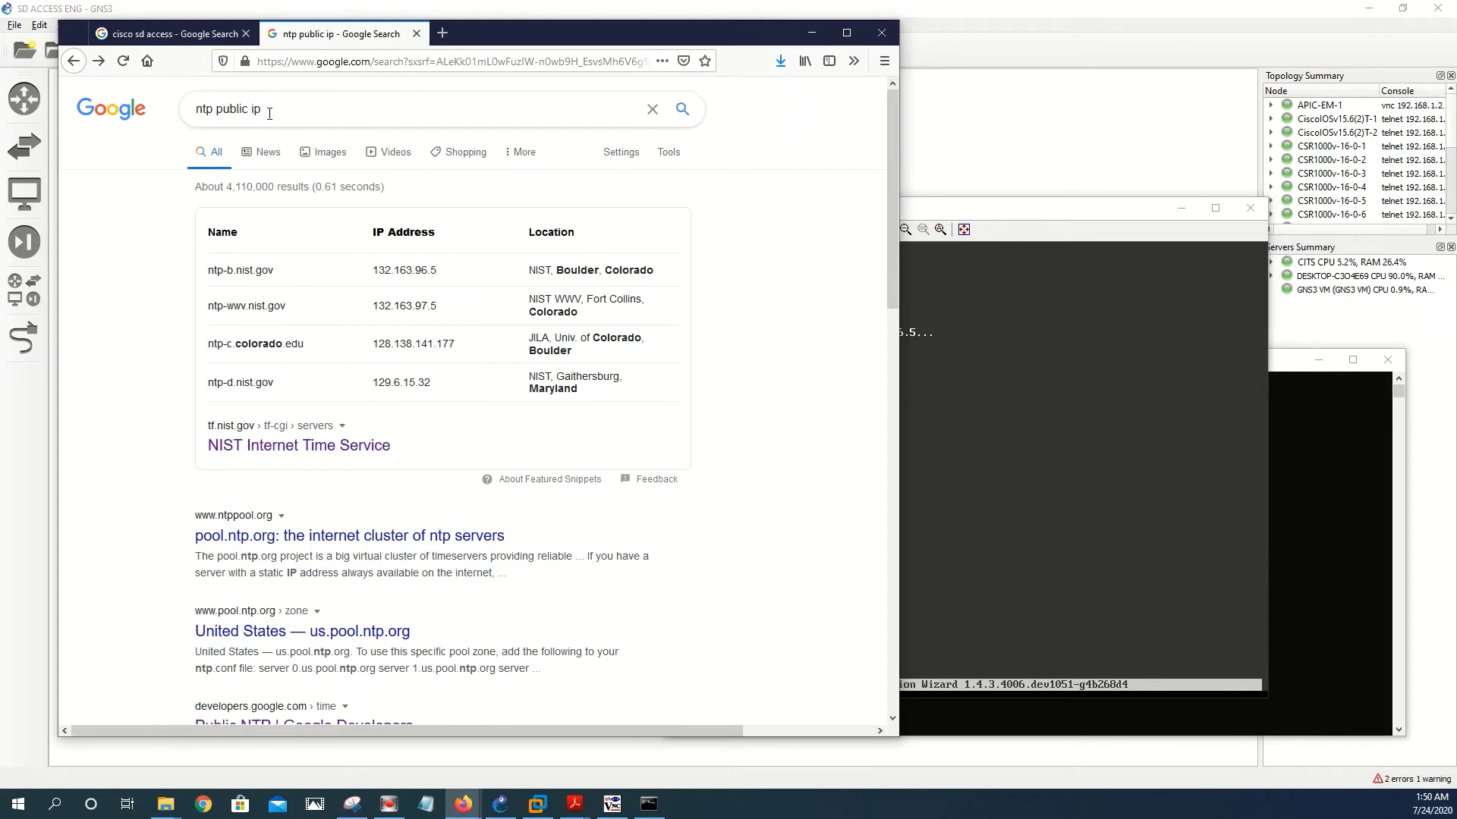
triple_click(270, 112)
type("goog")
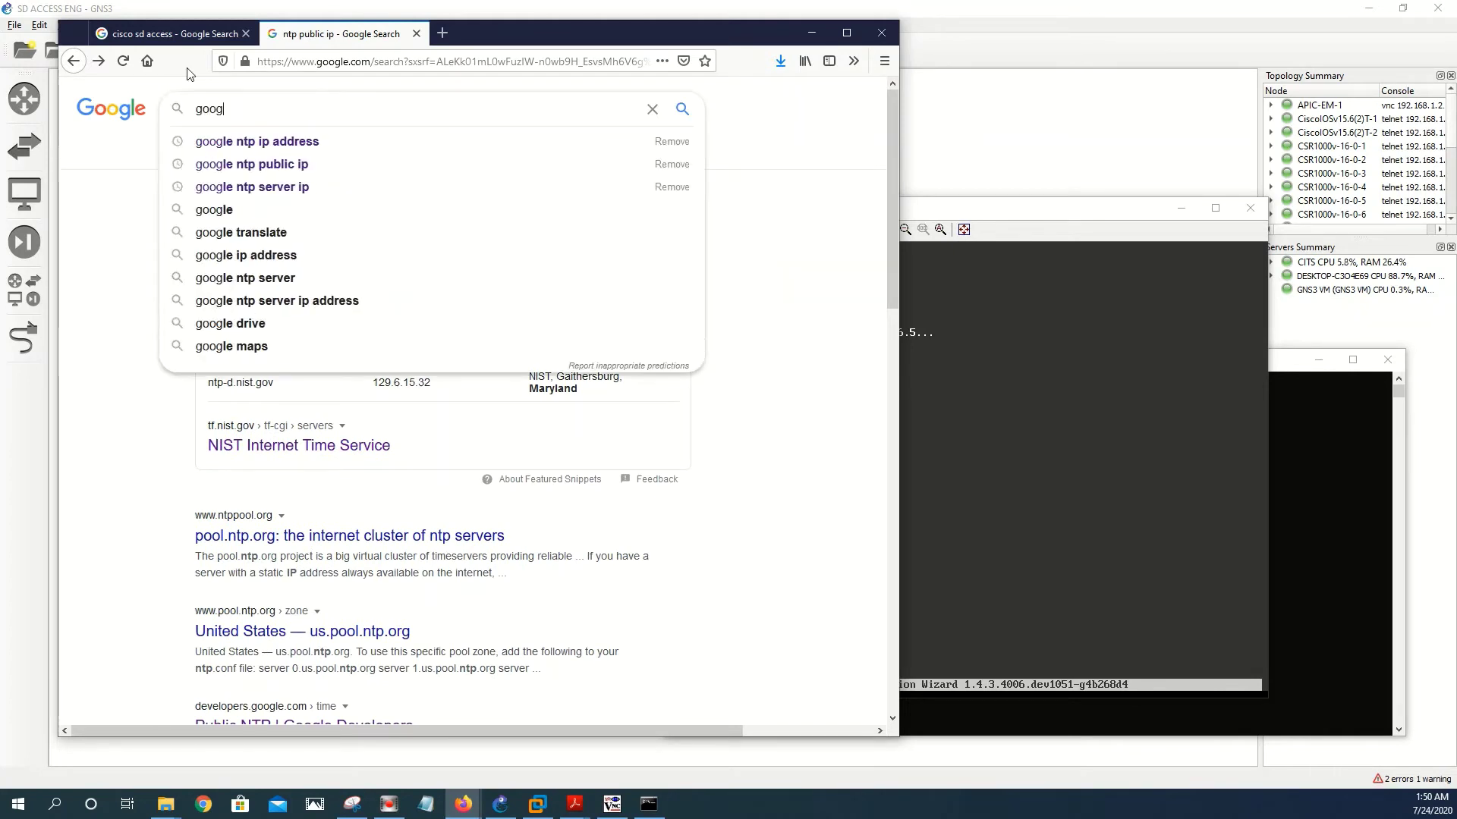
type("le ntp")
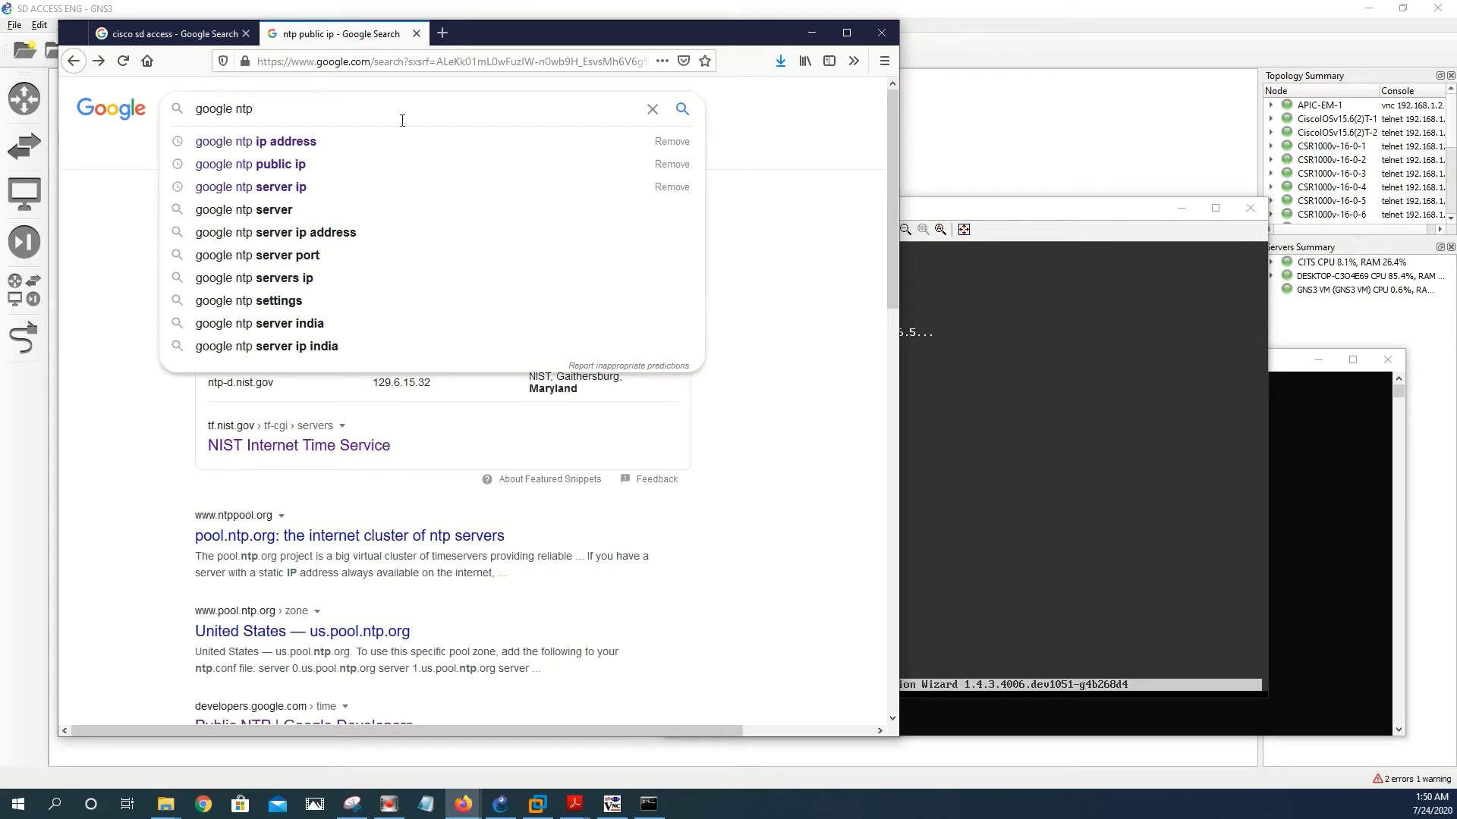
left_click(271, 170)
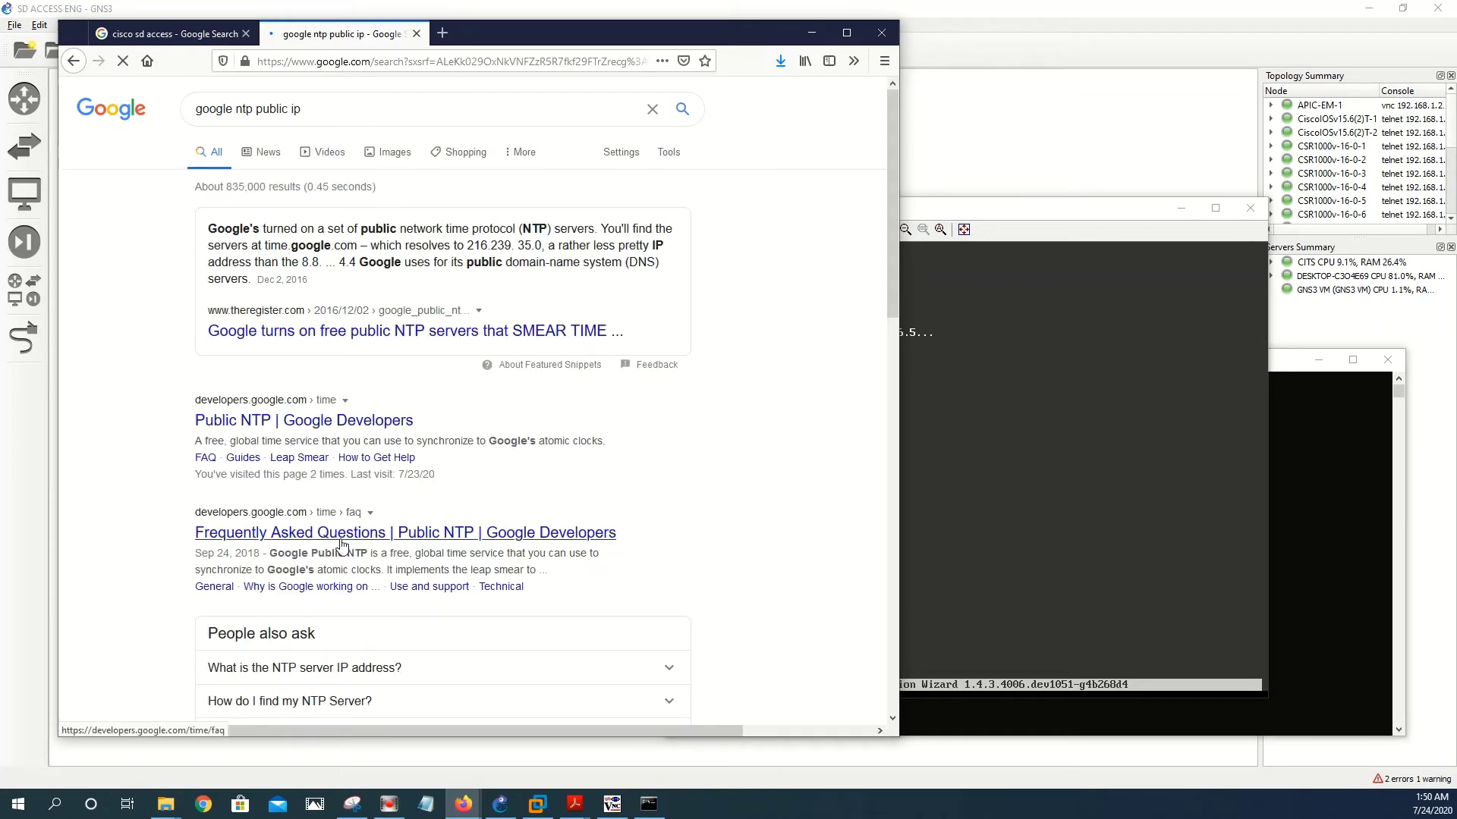
- Read the TimeTools free NTP servers article, then return to the search results
scroll(342, 544, "down", 7)
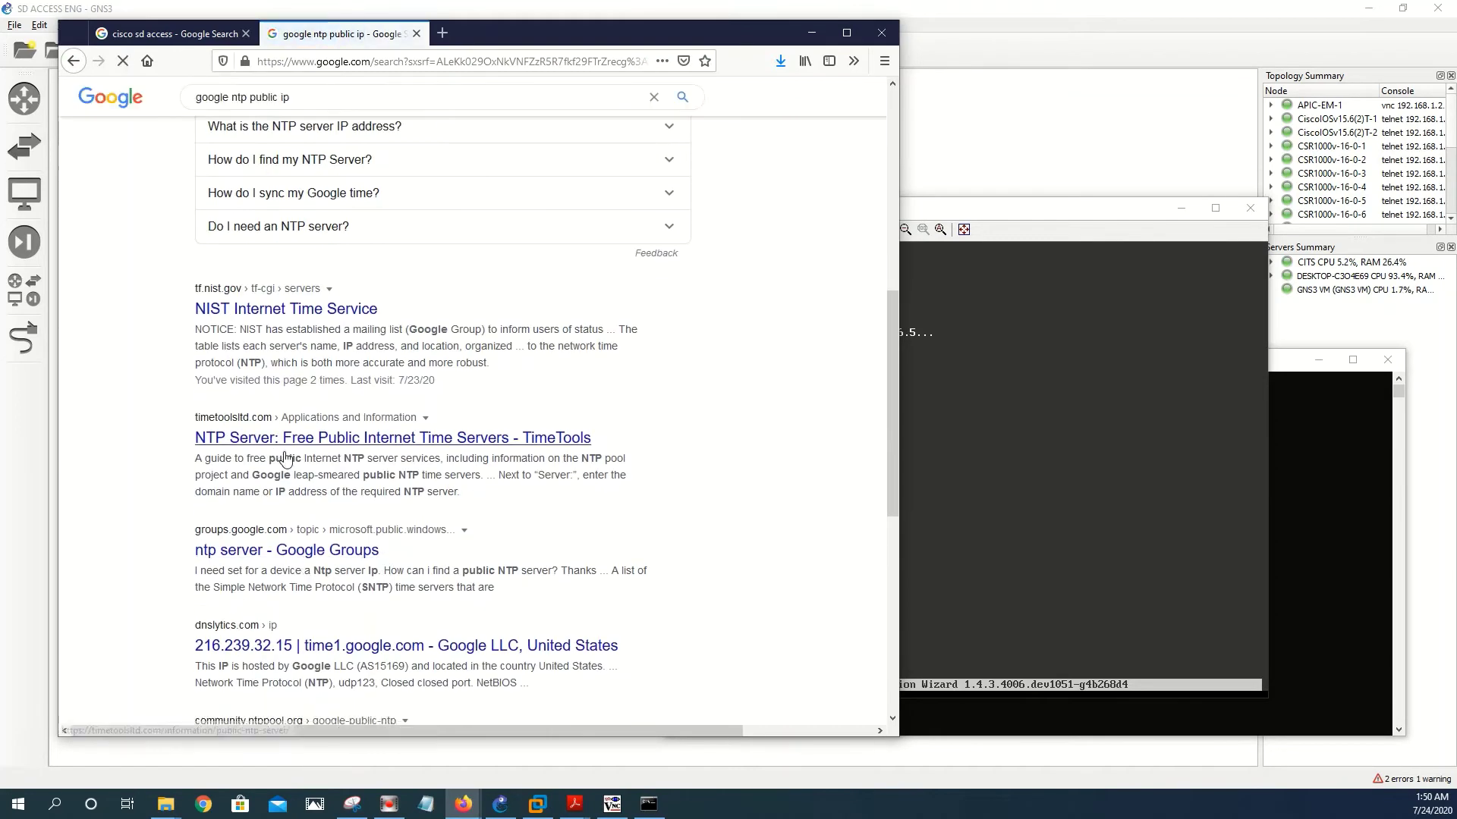
left_click(292, 440)
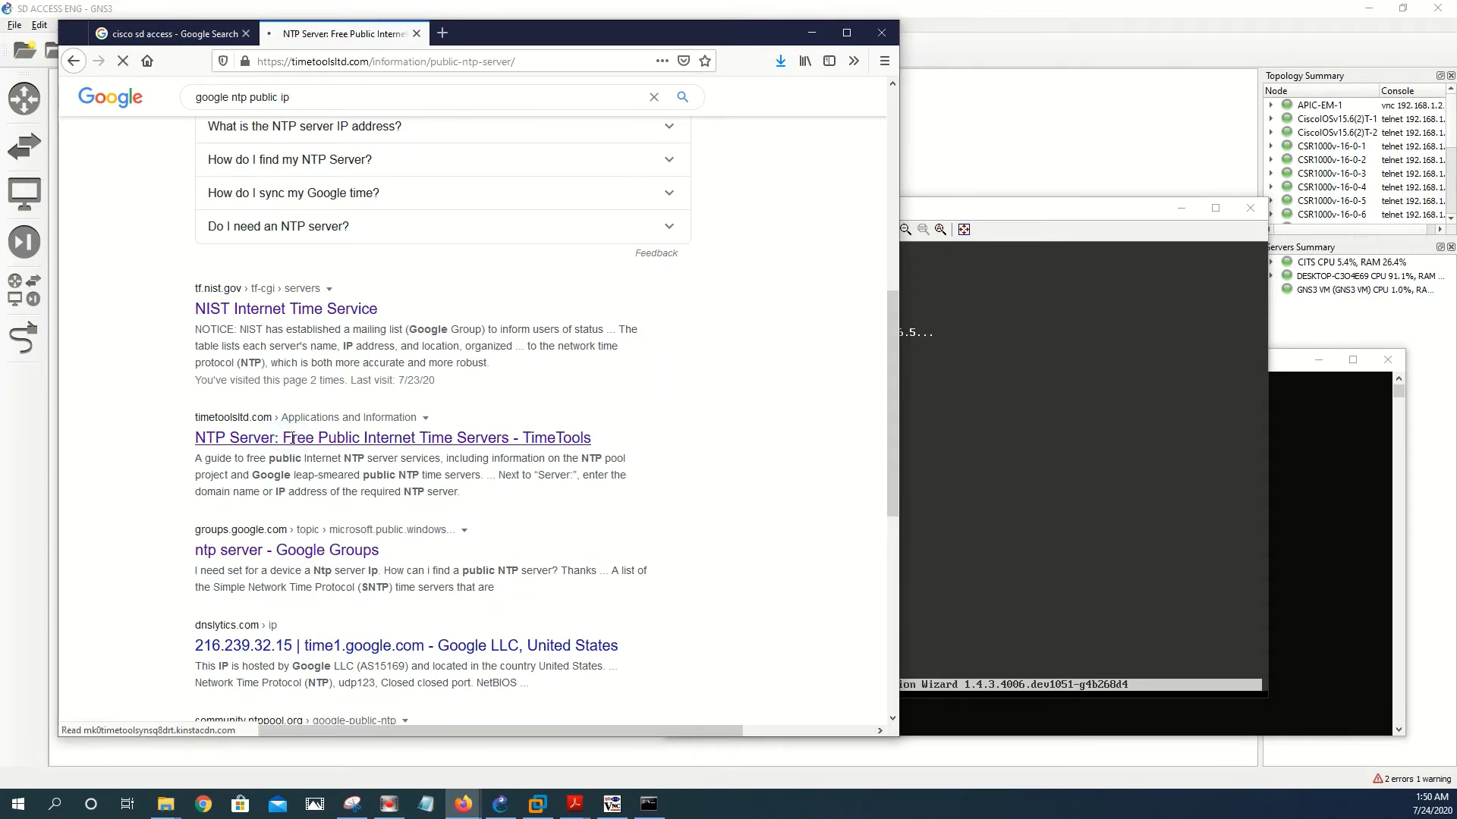
scroll(254, 364, "down", 12)
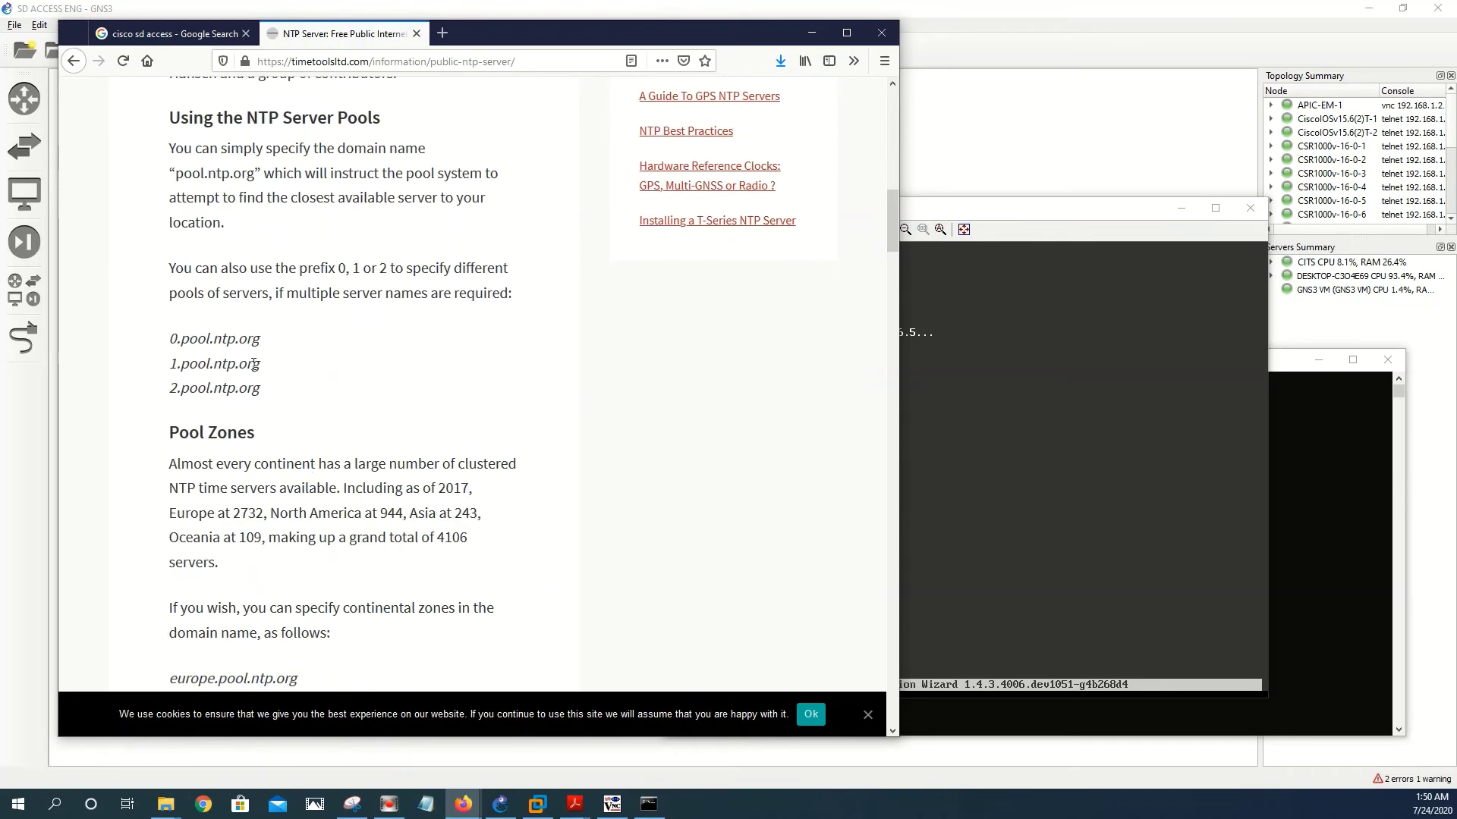
left_click(73, 61)
scroll(481, 492, "down", 6)
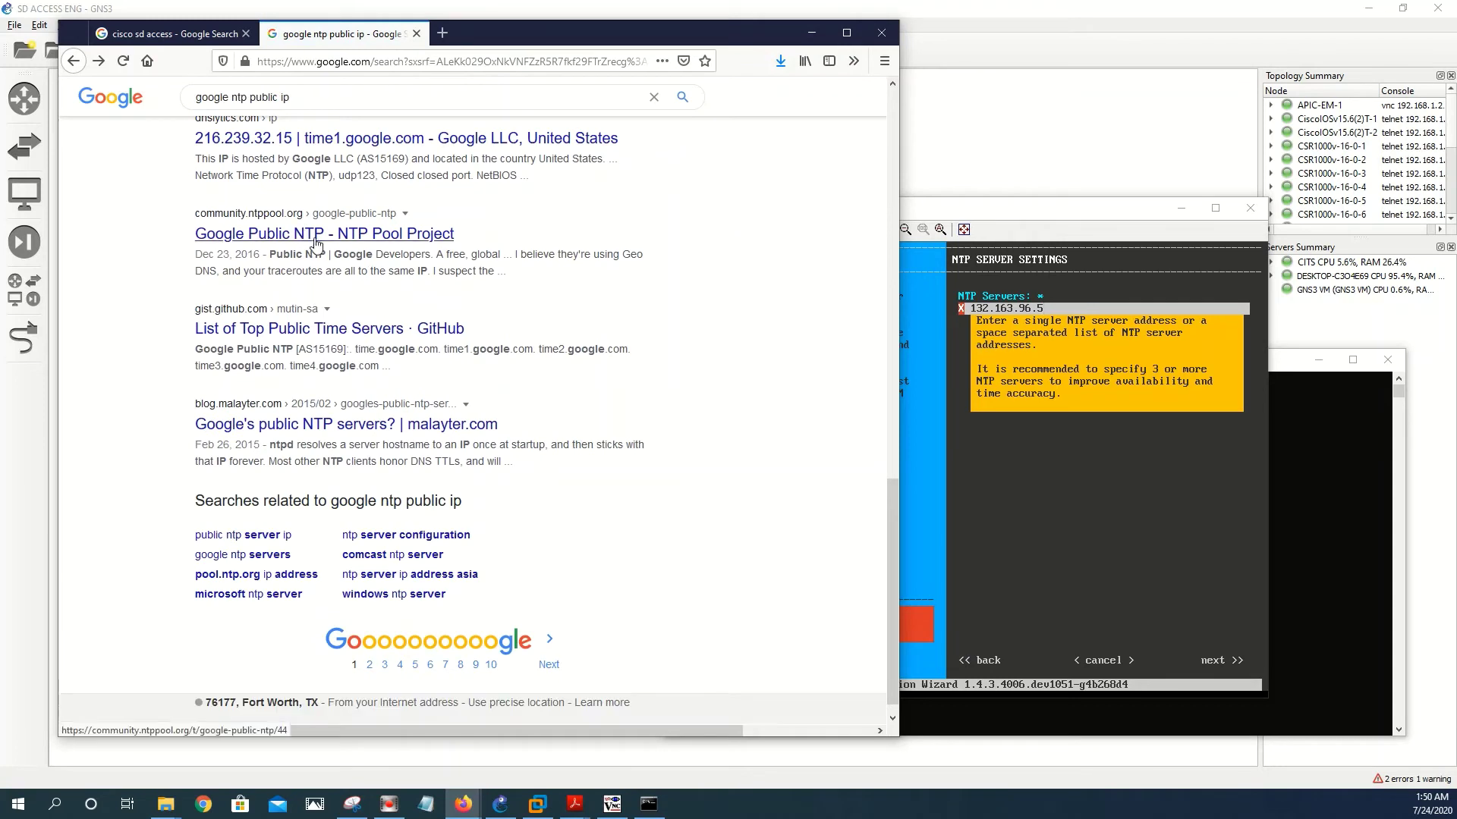
- Open the 'Google Public NTP - NTP Pool Project' thread and copy the address 216.239.35.8
left_click(317, 243)
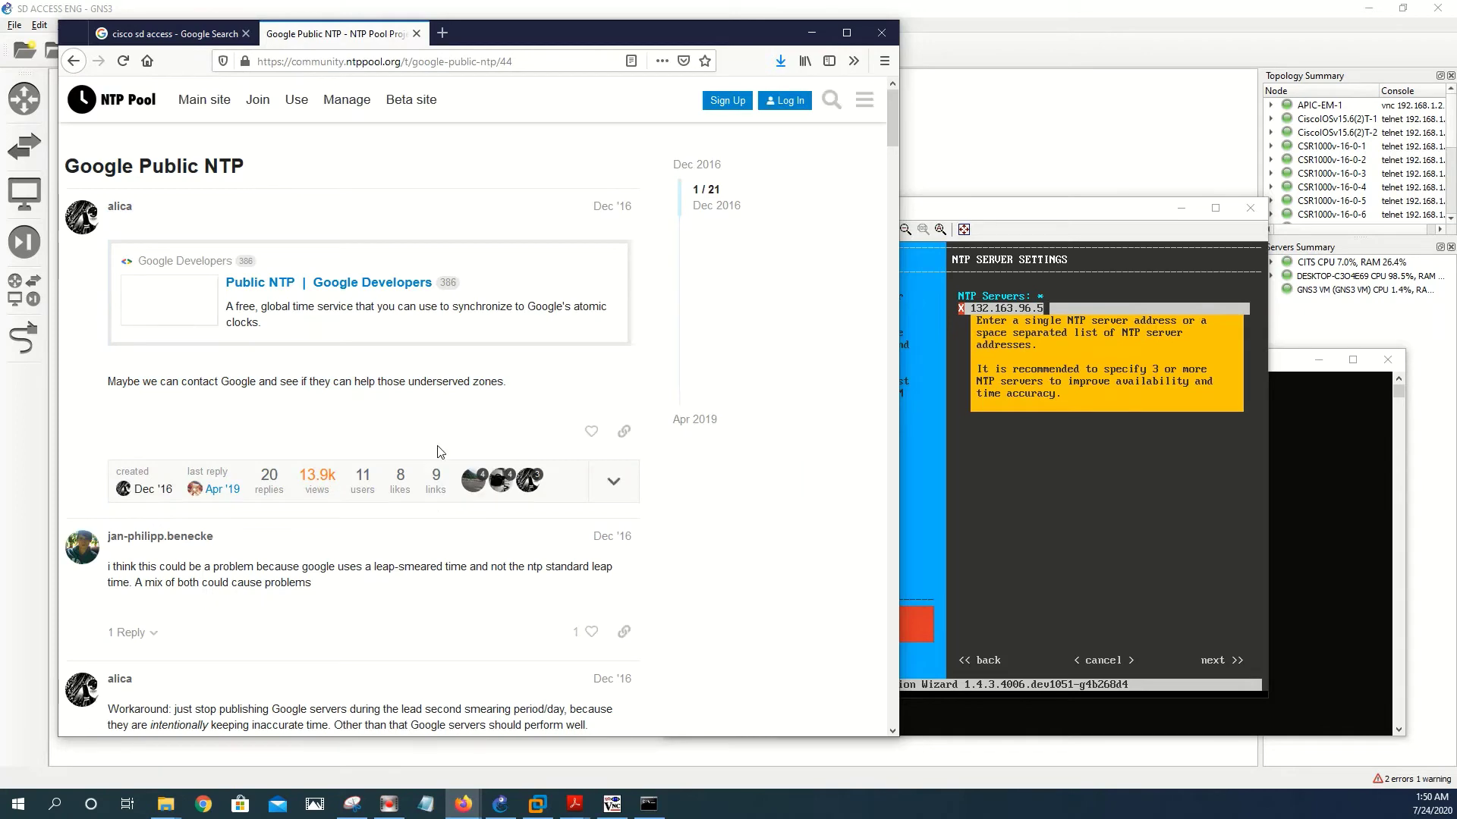
scroll(508, 456, "down", 7)
scroll(508, 456, "down", 6)
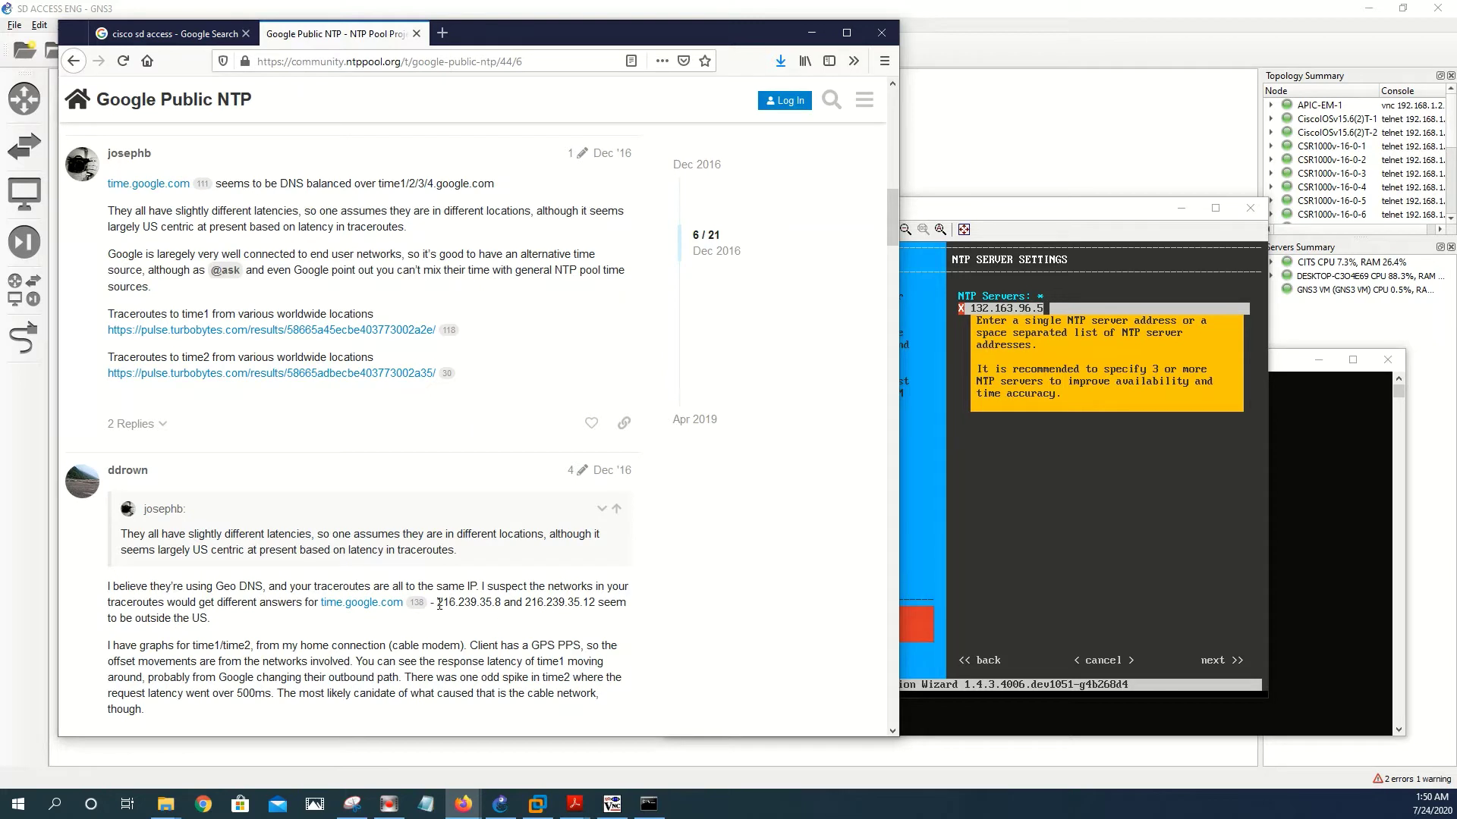
left_click_drag(437, 603, 505, 604)
key("ctrl+c")
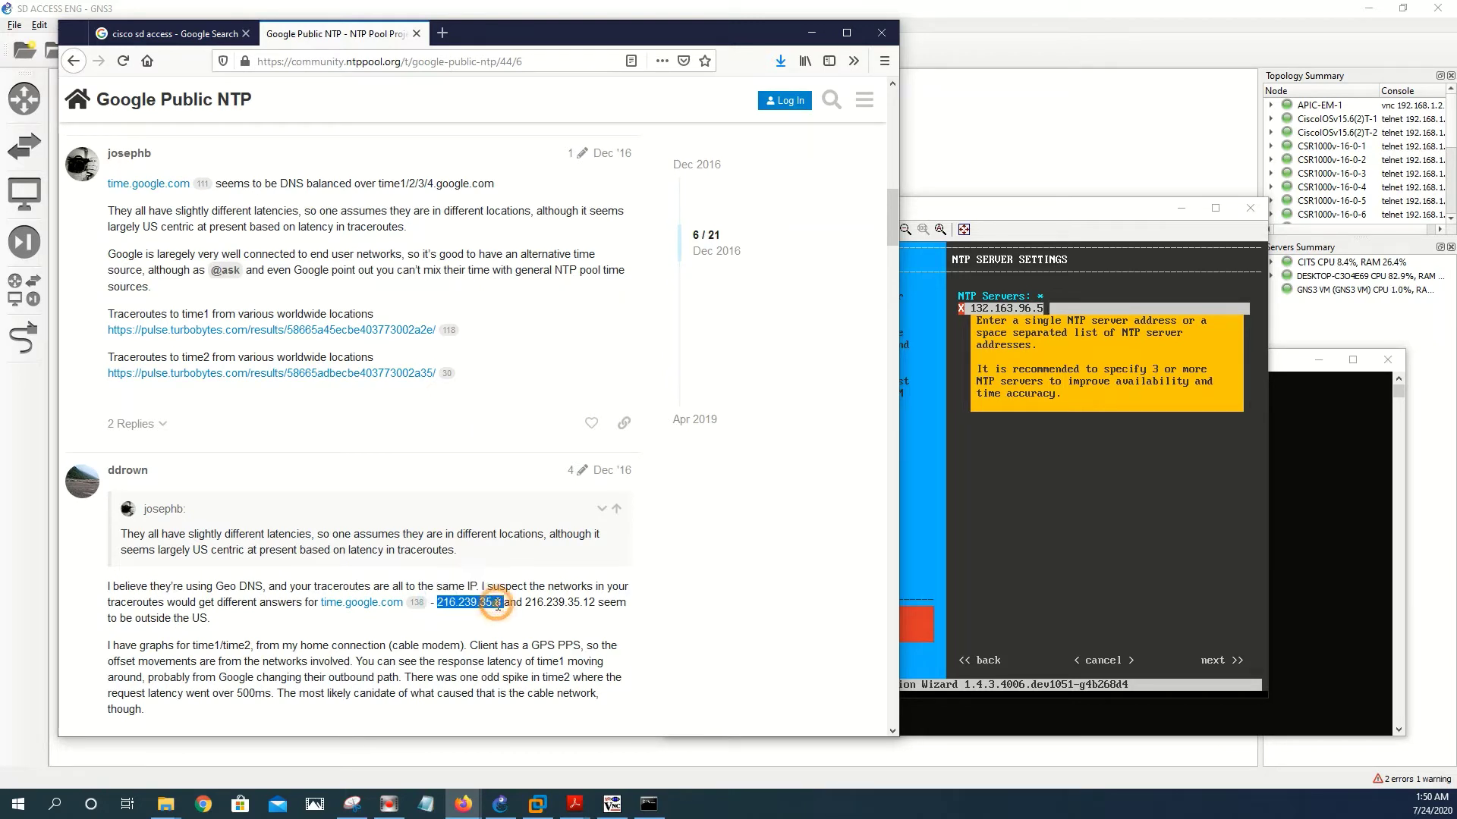
right_click(523, 616)
left_click(536, 623)
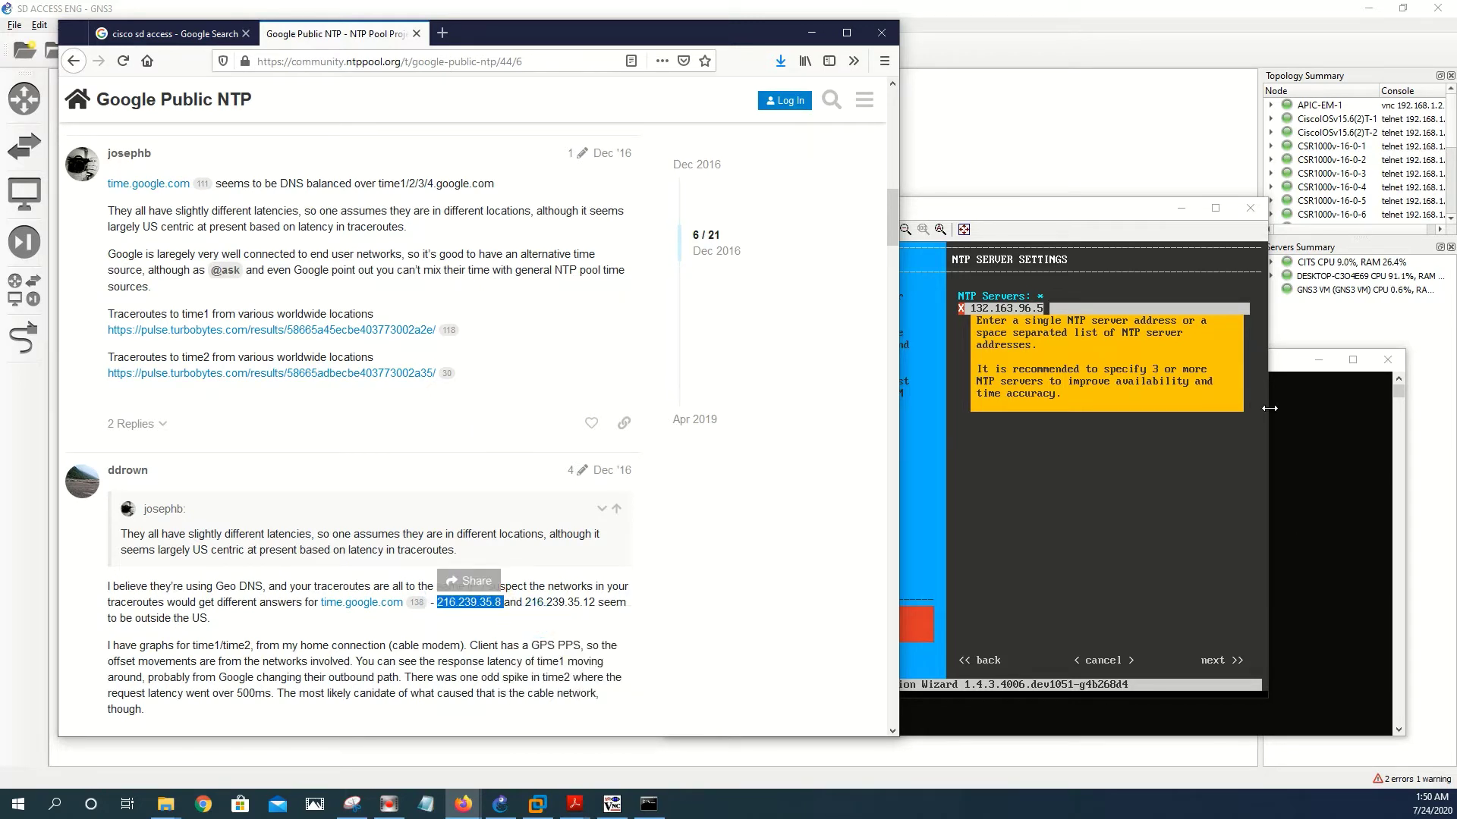
- Clear the wizard's old NTP address and ping 216.239.35.8, getting replies with 0% loss
left_click(1099, 324)
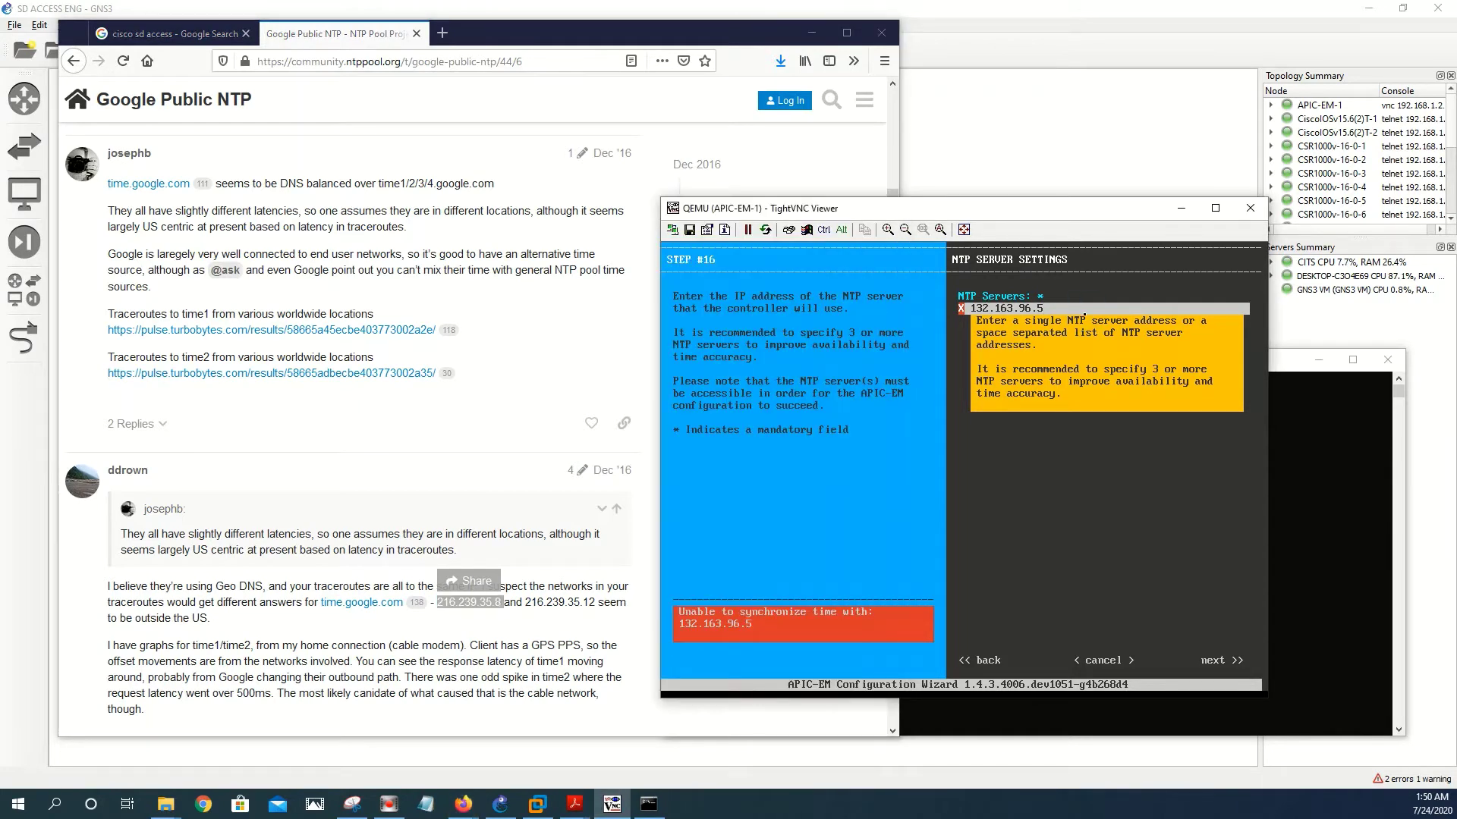
key("BackSpace")
key("BackSpace")
key("BackSpace")
key("BackSpace")
key("BackSpace")
key("BackSpace")
key("BackSpace")
key("BackSpace")
key("BackSpace")
key("BackSpace")
key("BackSpace")
left_click(1308, 556)
type("ping")
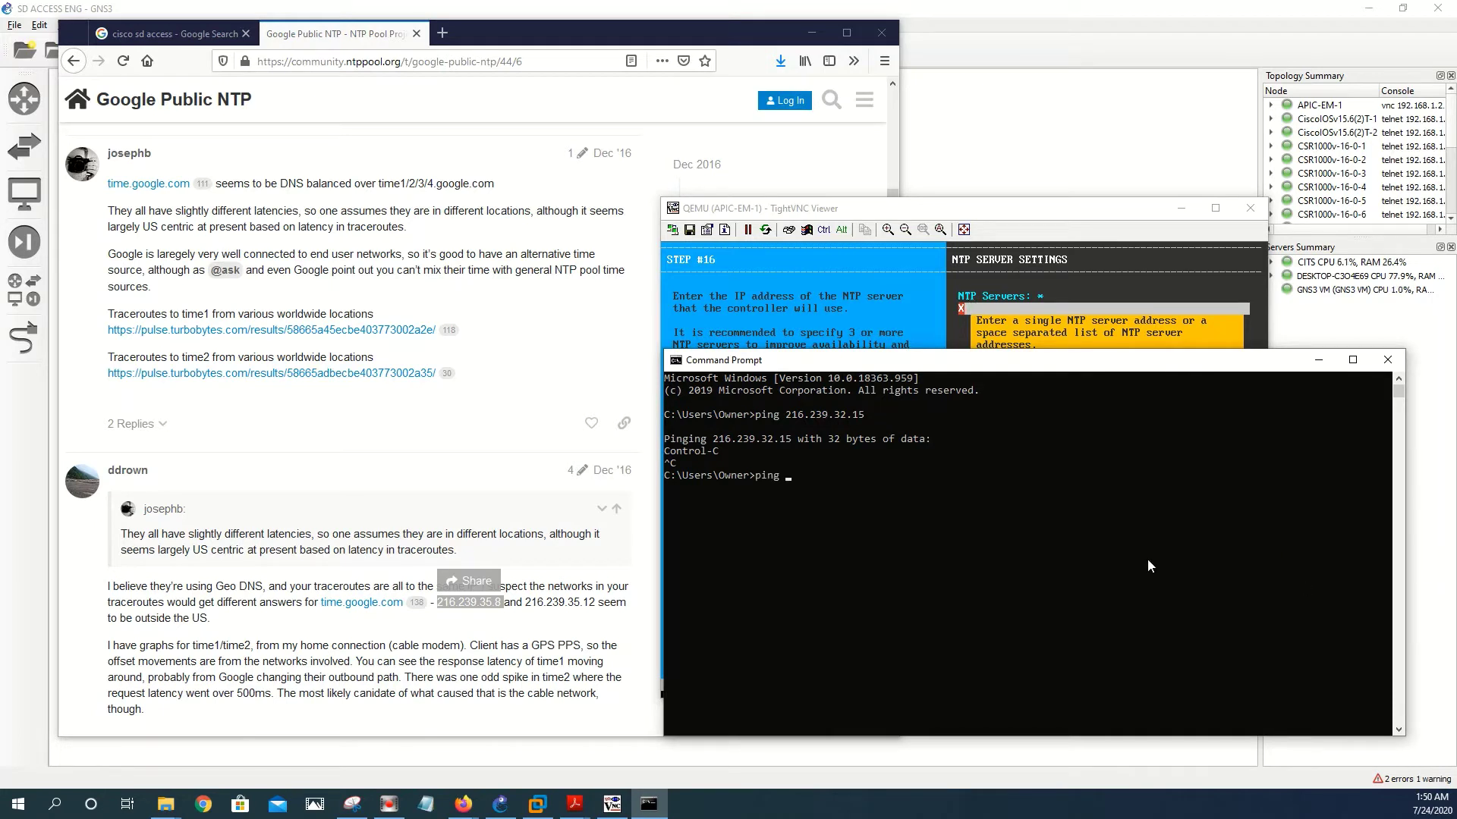
key("ctrl+v")
key("Return")
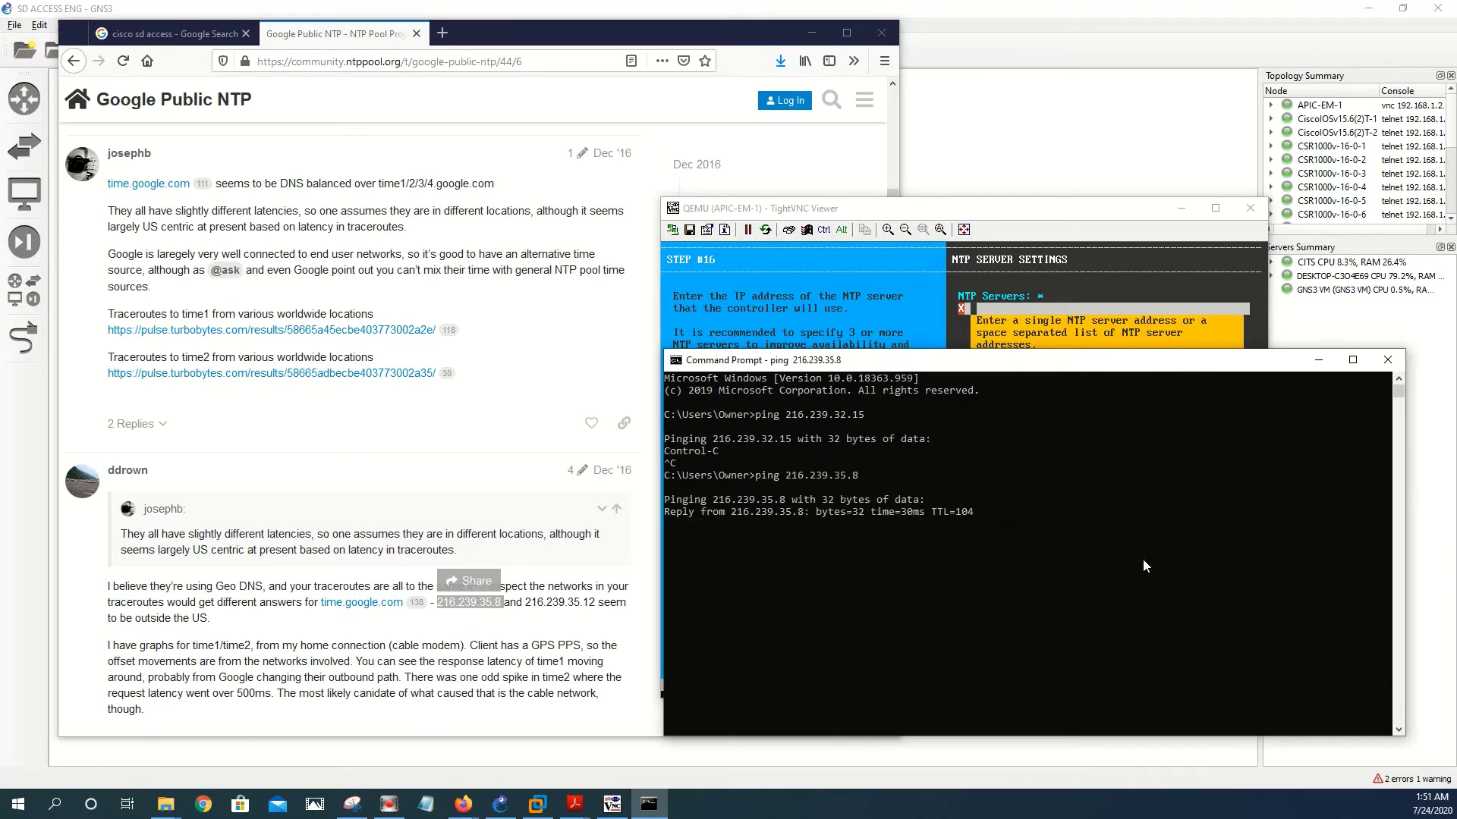
key("ctrl+c")
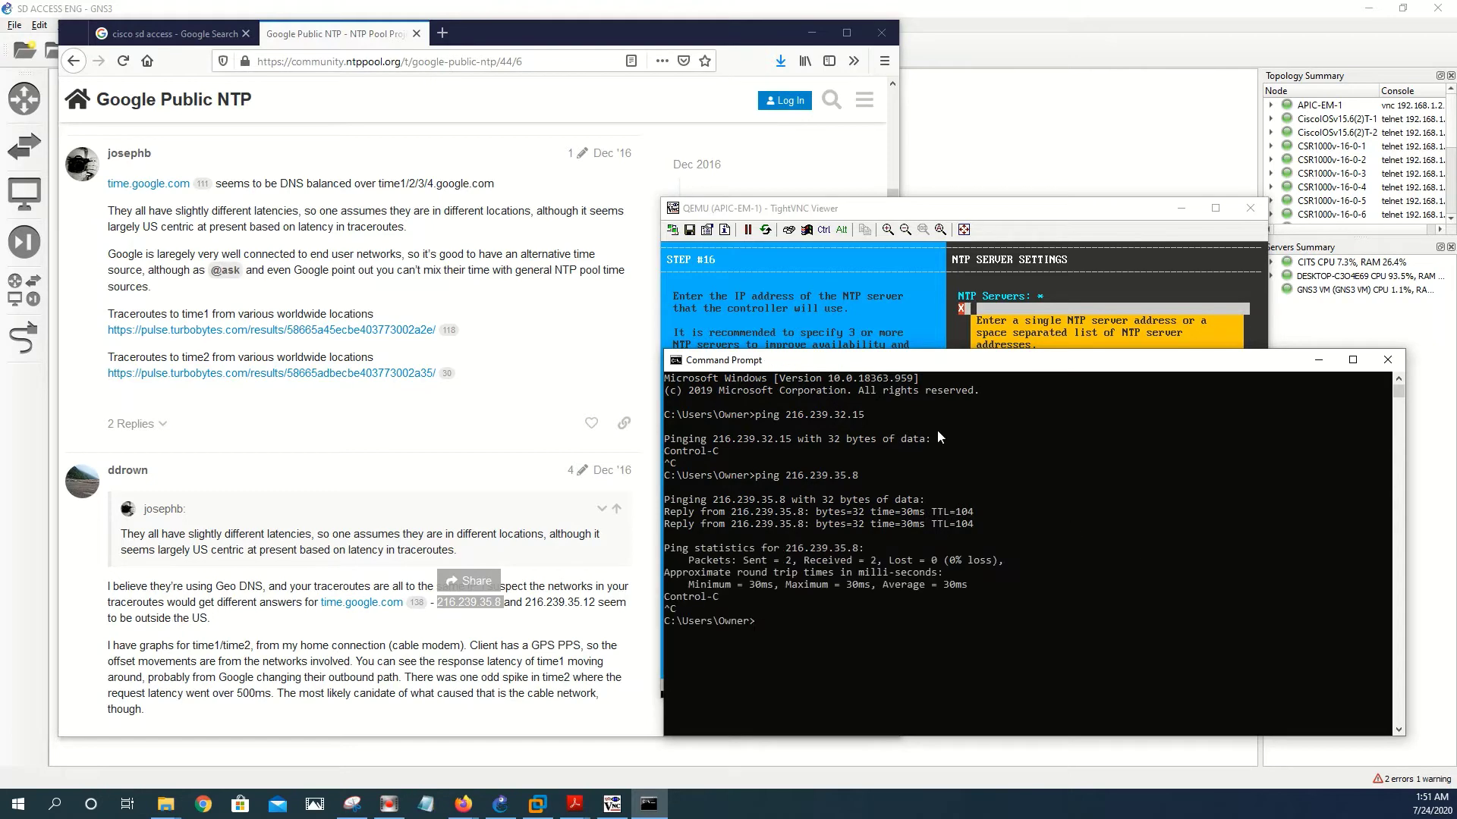
- Enter 216.239.35.8 as the wizard's NTP server, submit it, and hide Firefox
left_click(1018, 311)
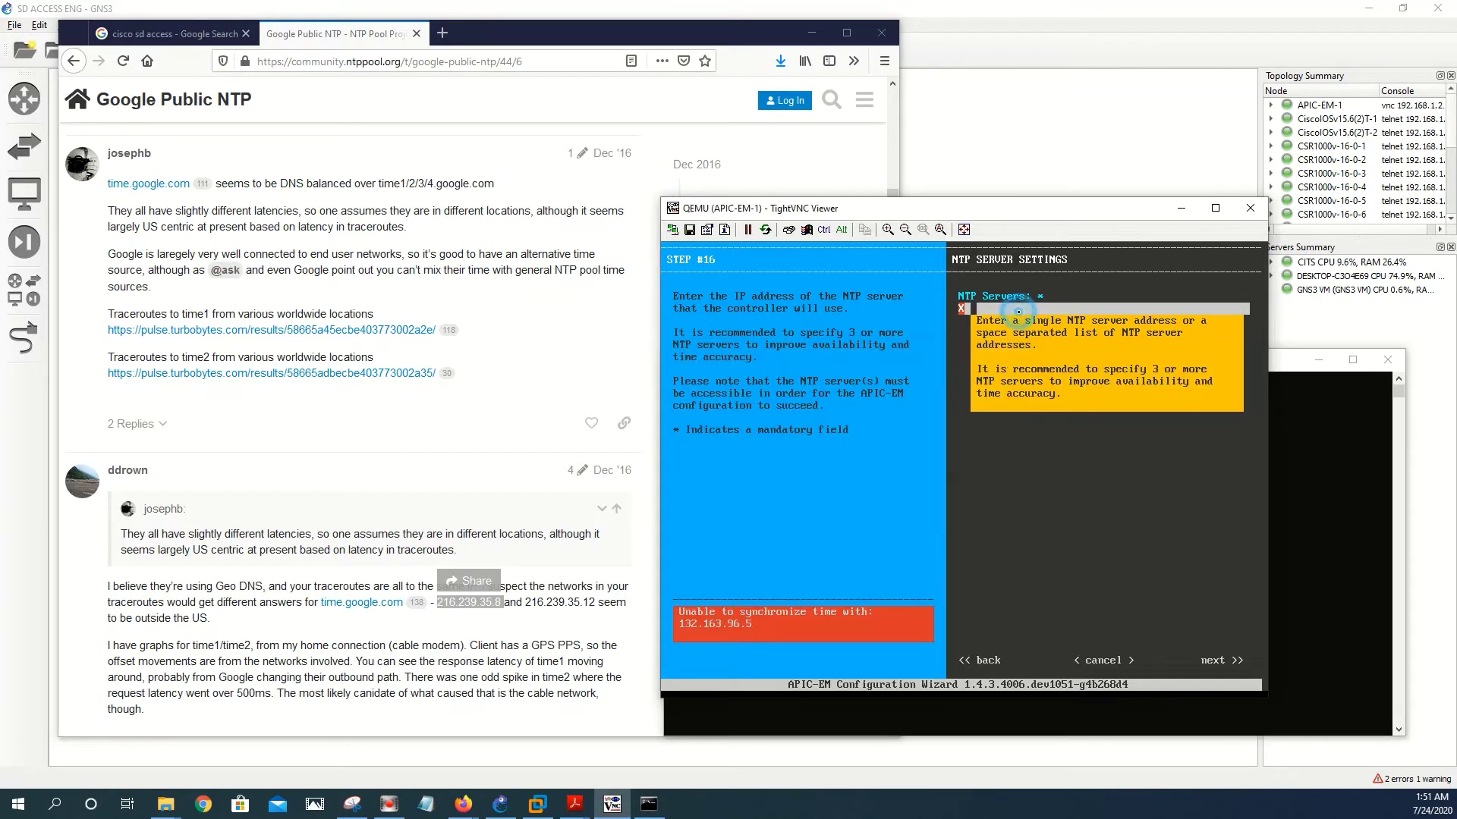
type("216.239.35.8")
key("Tab")
key("Tab")
key("Tab")
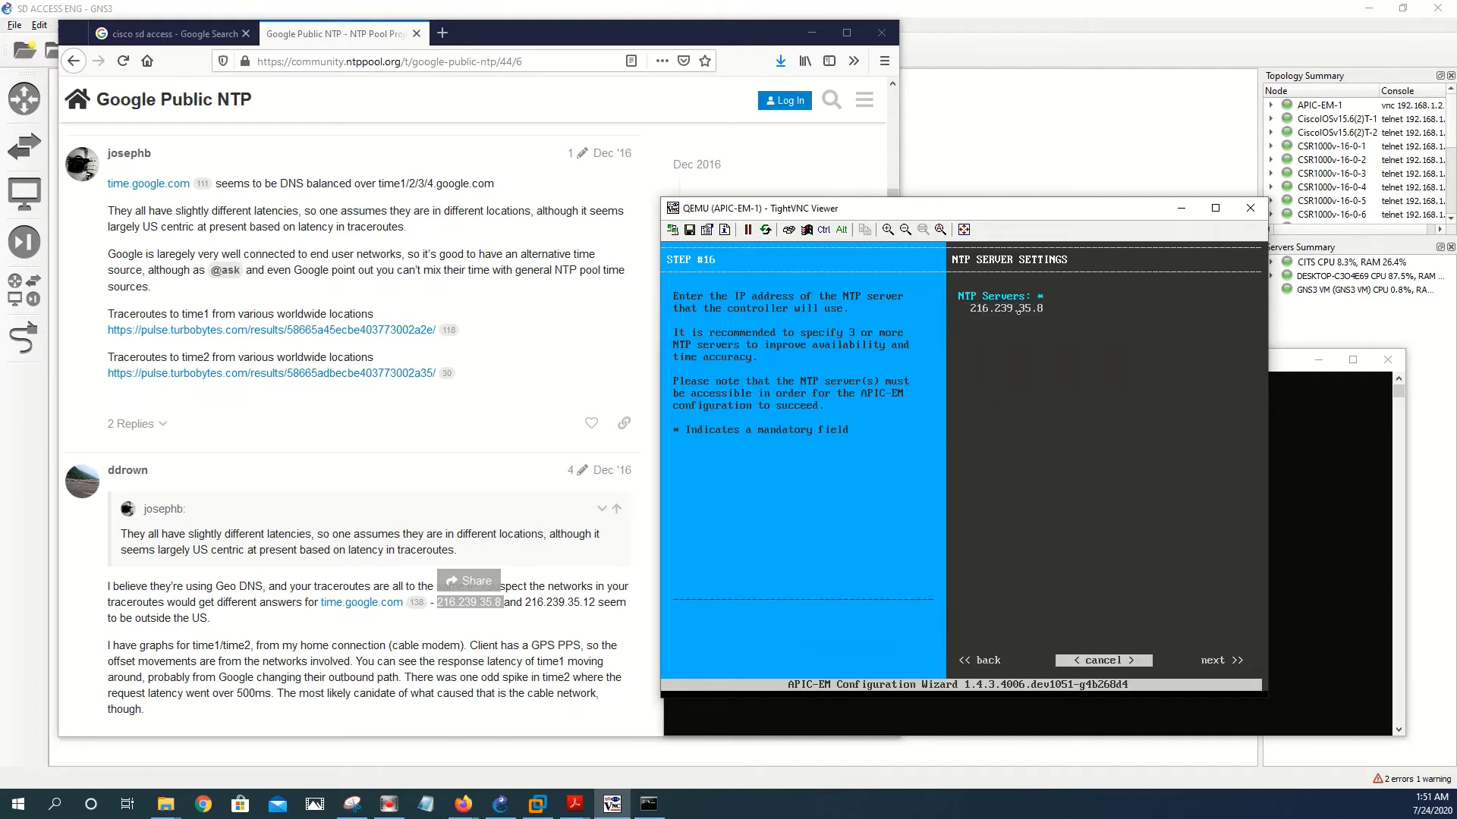
key("Return")
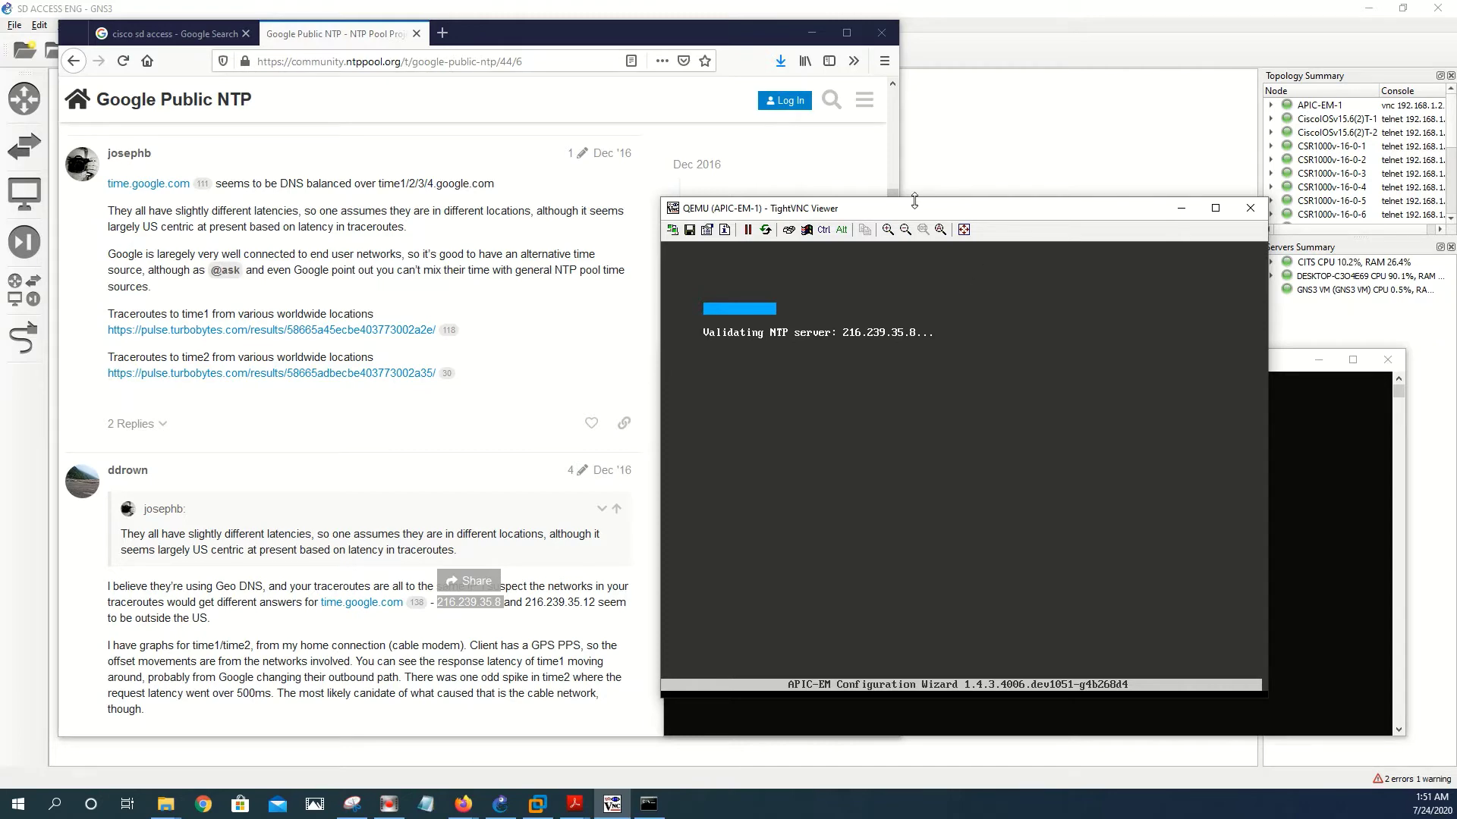
left_click(133, 38)
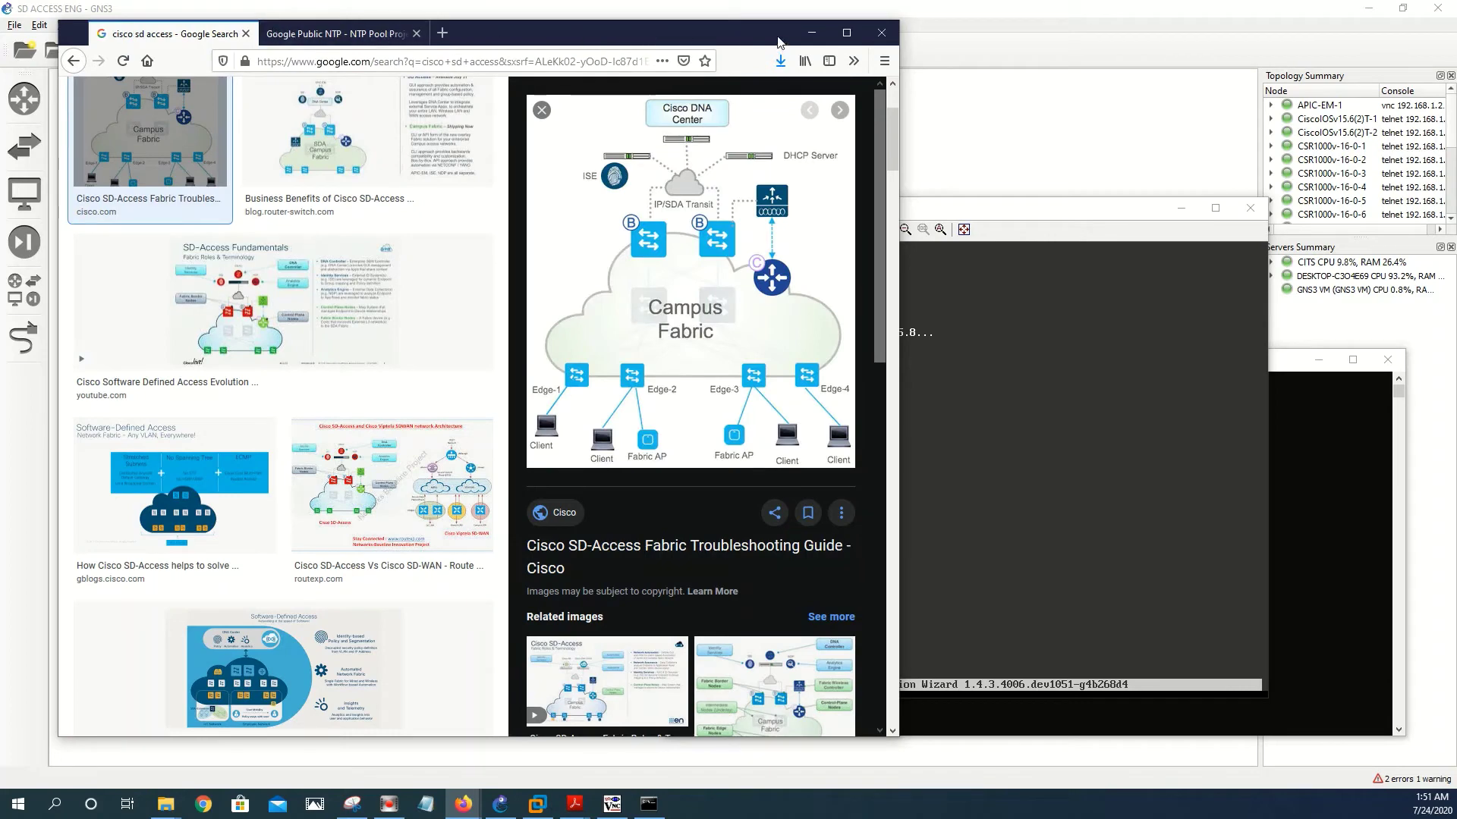
left_click(811, 32)
- Set Enable IPSec Encryption to no, keep controller clean-up at no, and apply the configuration
left_click_drag(1050, 213, 485, 225)
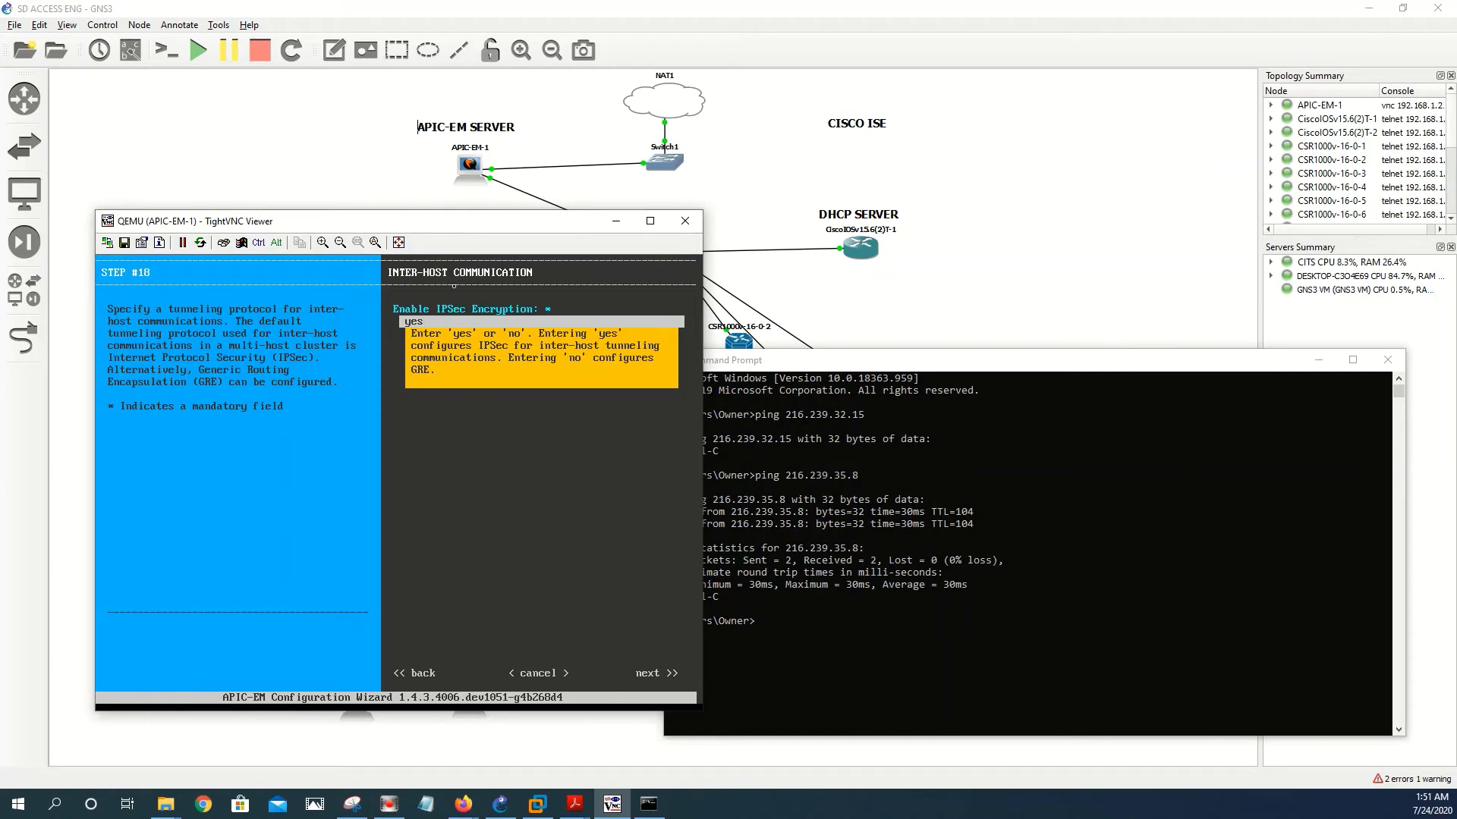
key("BackSpace")
key("BackSpace")
type("no")
key("Tab")
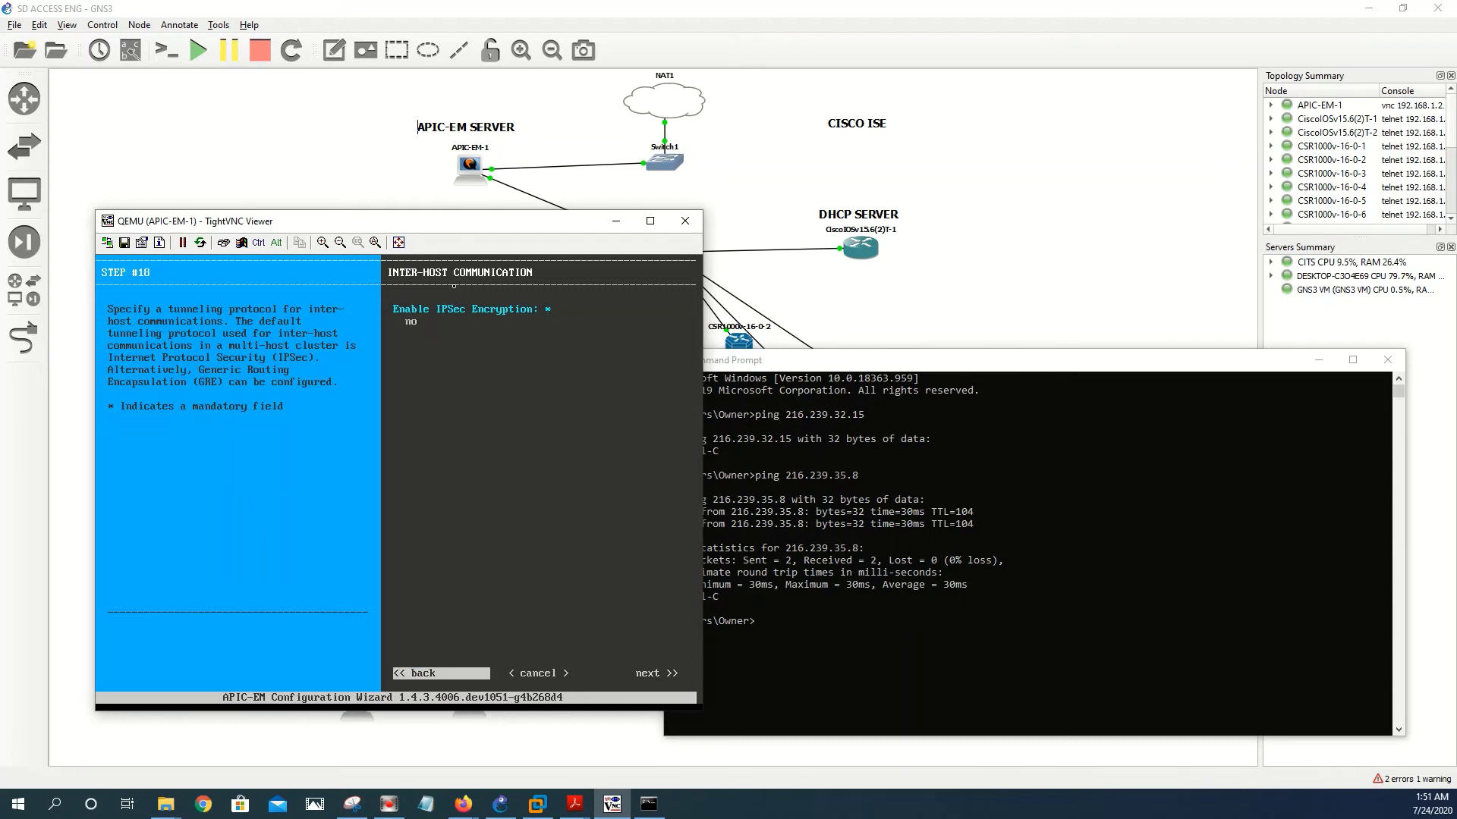
key("Tab")
key("Return")
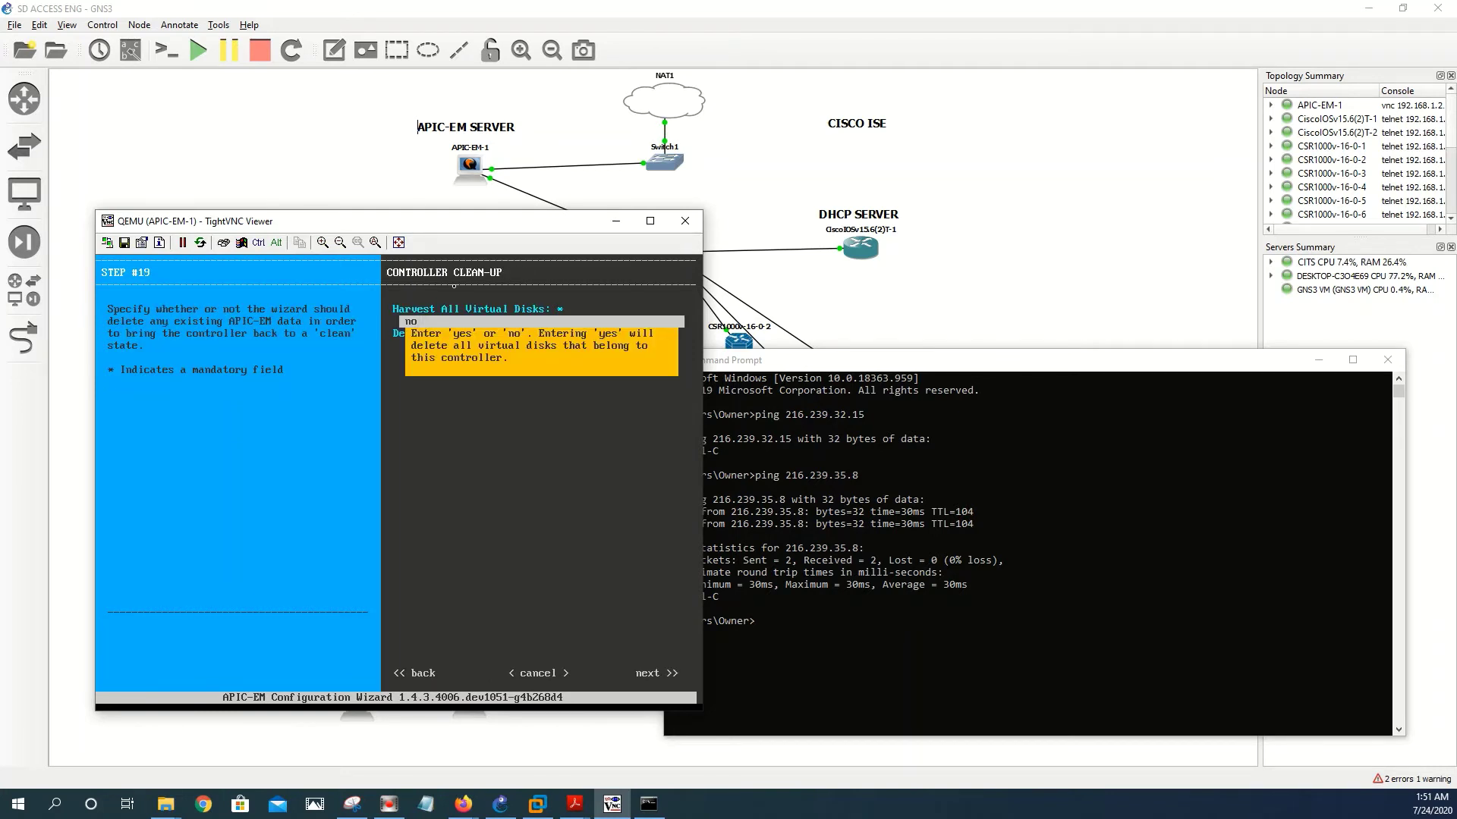
key("Tab")
key("Tab")
key("Tab")
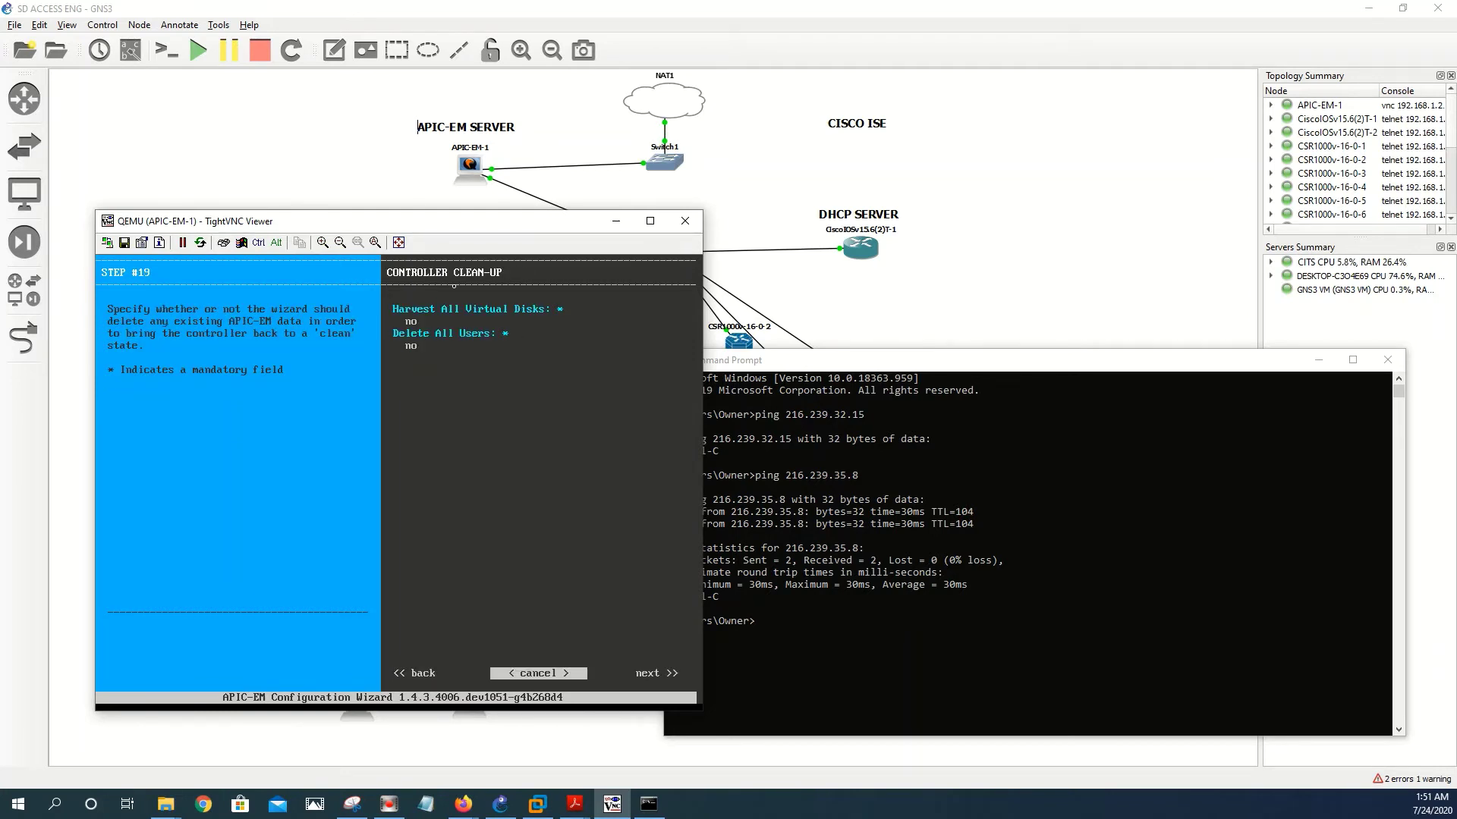
key("Tab")
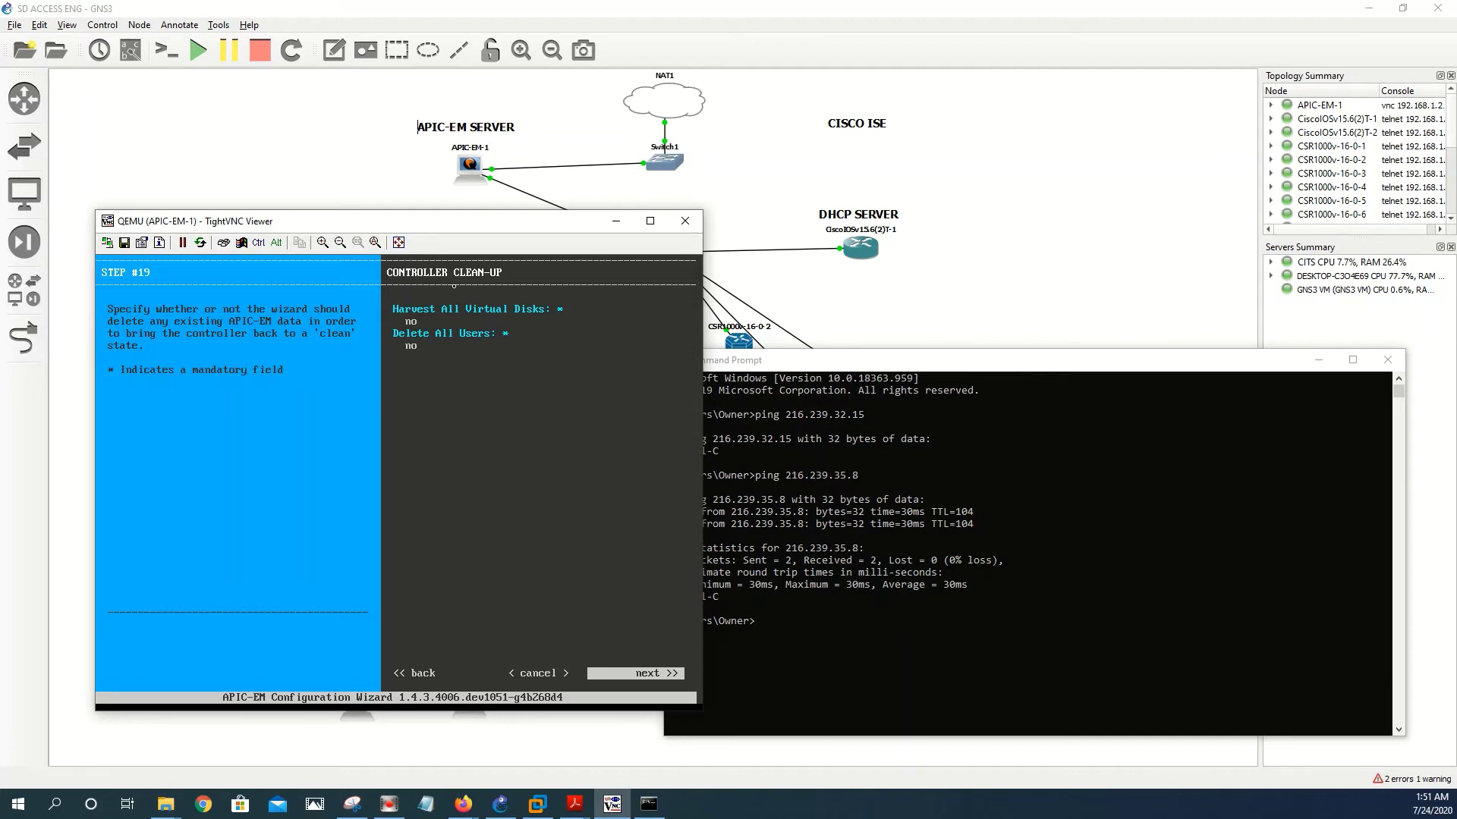
key("Return")
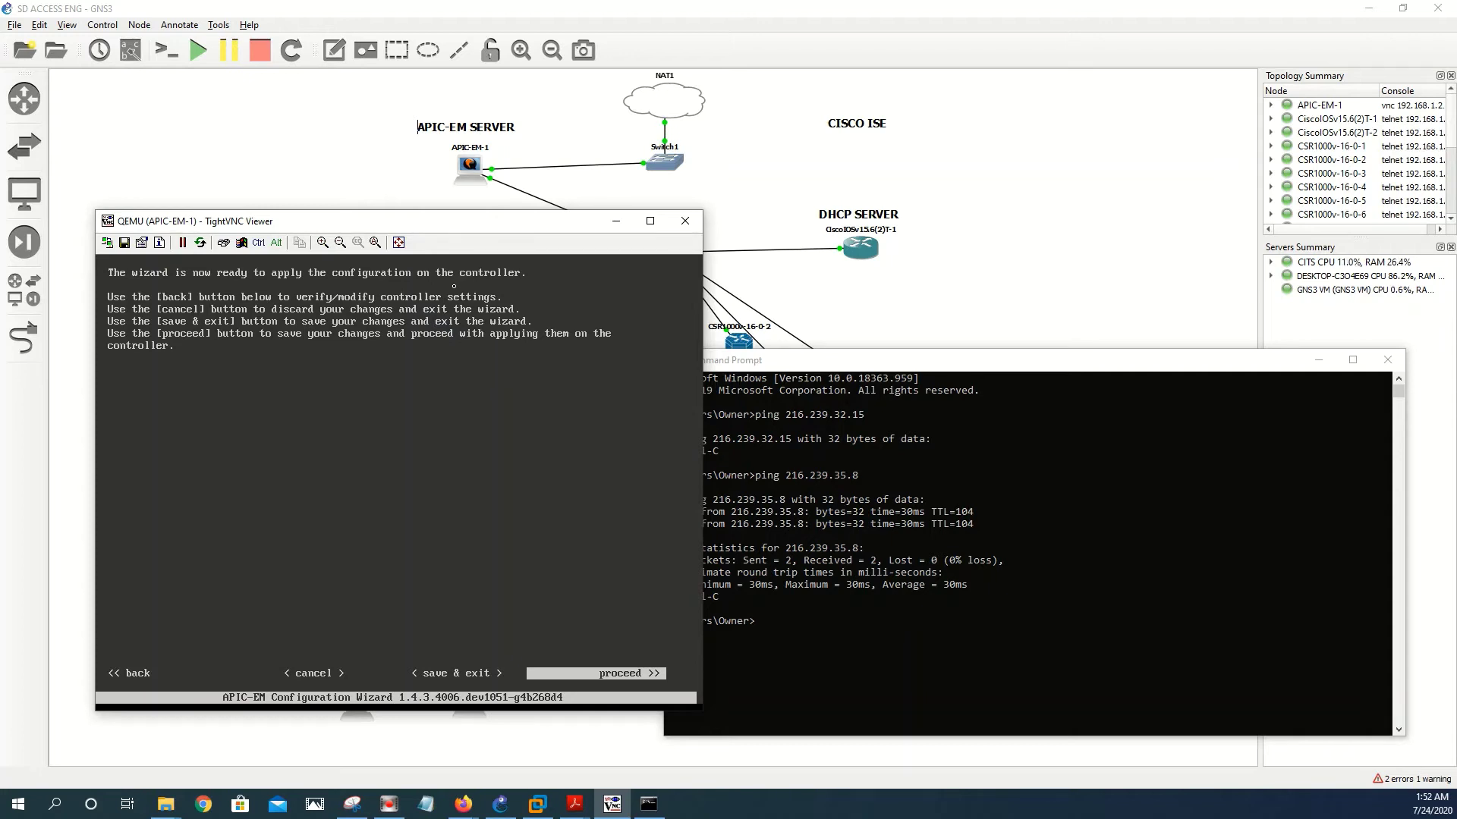
key("Return")
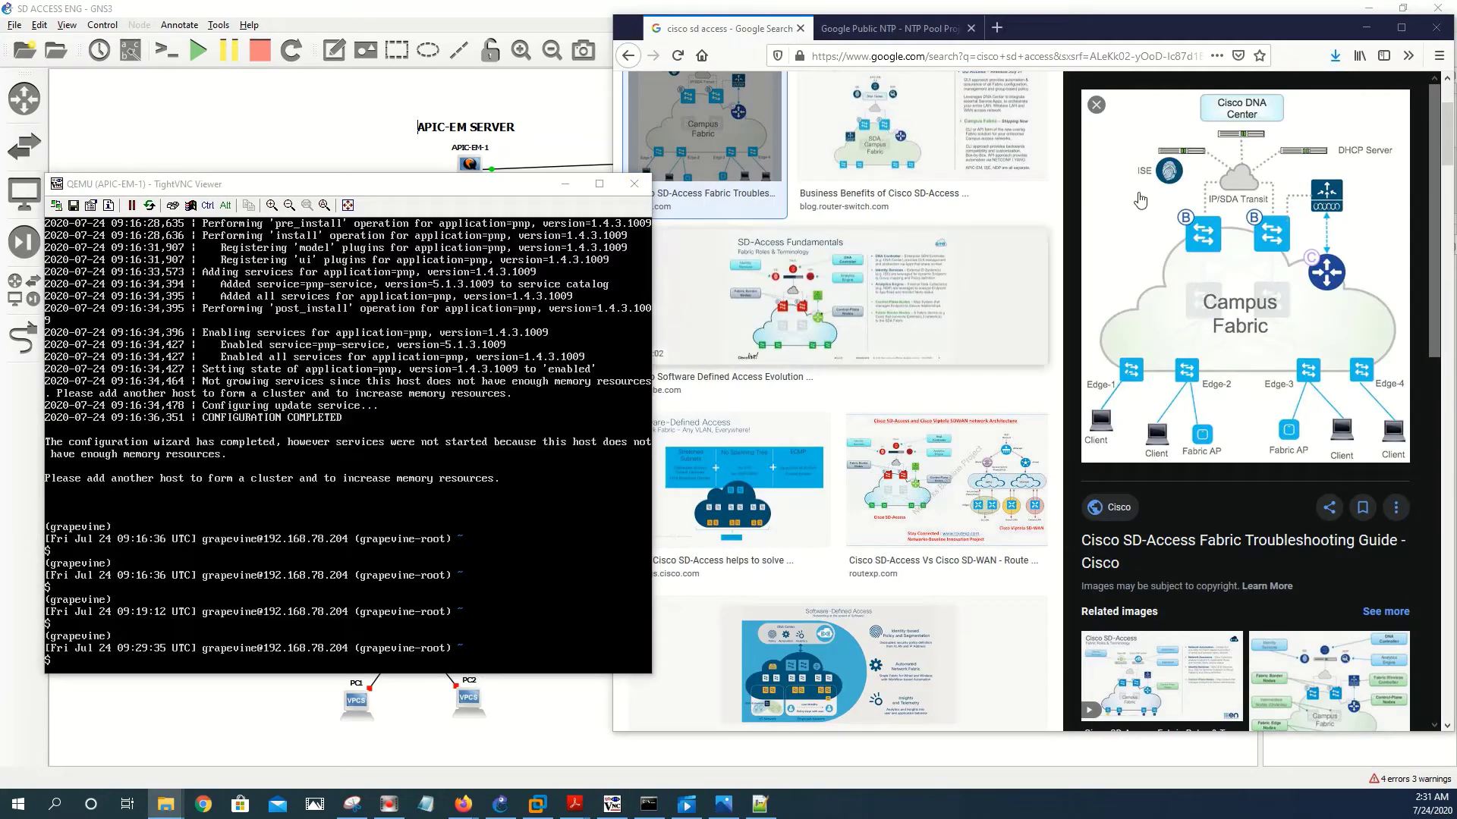
- Run ping 8.8.8.8 from the APIC-EM controller shell
left_click_drag(298, 184, 298, 170)
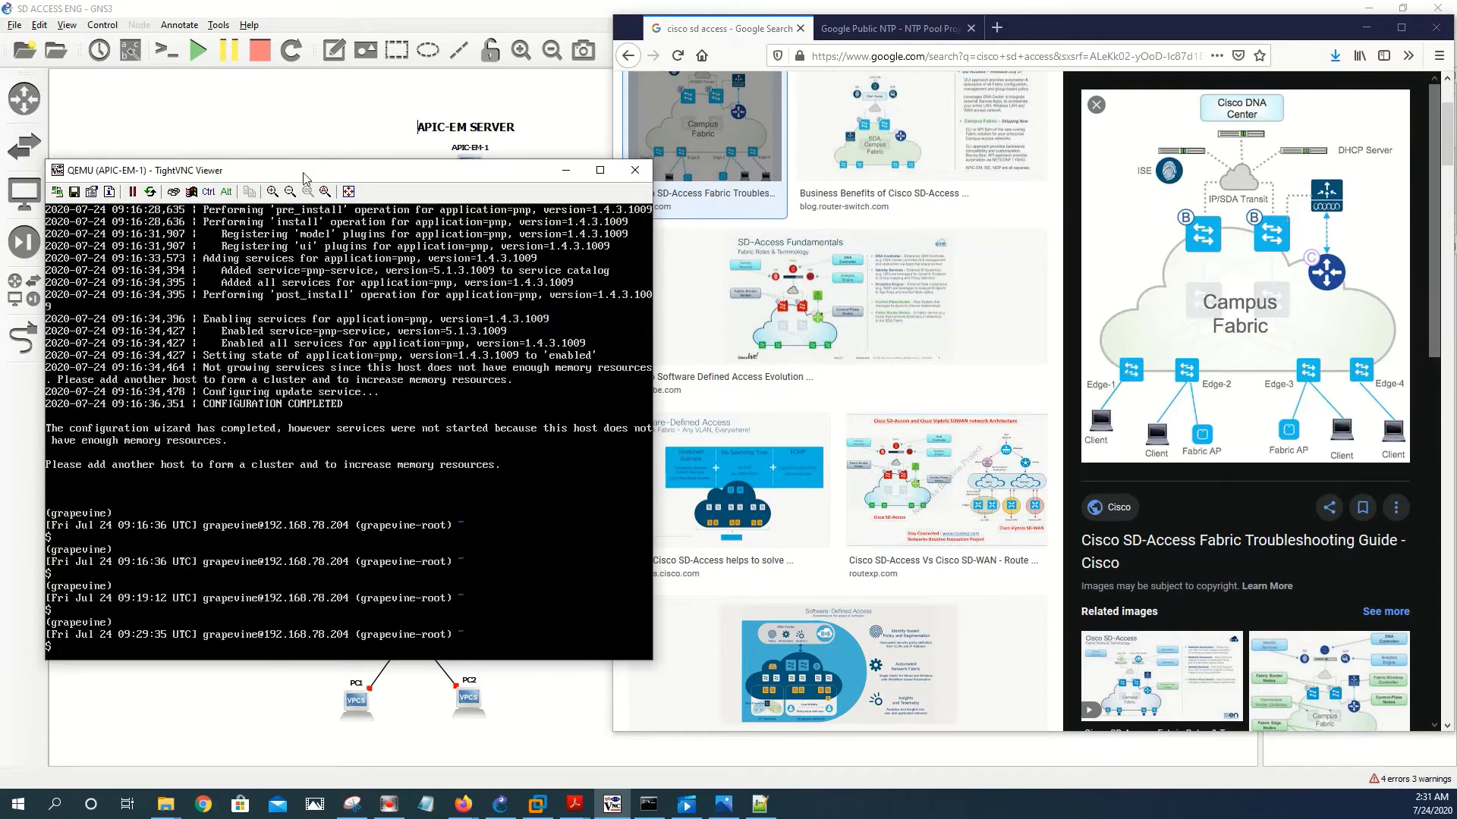
type("PIN")
key("BackSpace")
key("BackSpace")
key("BackSpace")
key("BackSpace")
type("ping")
type("8.8.8.8")
key("Return")
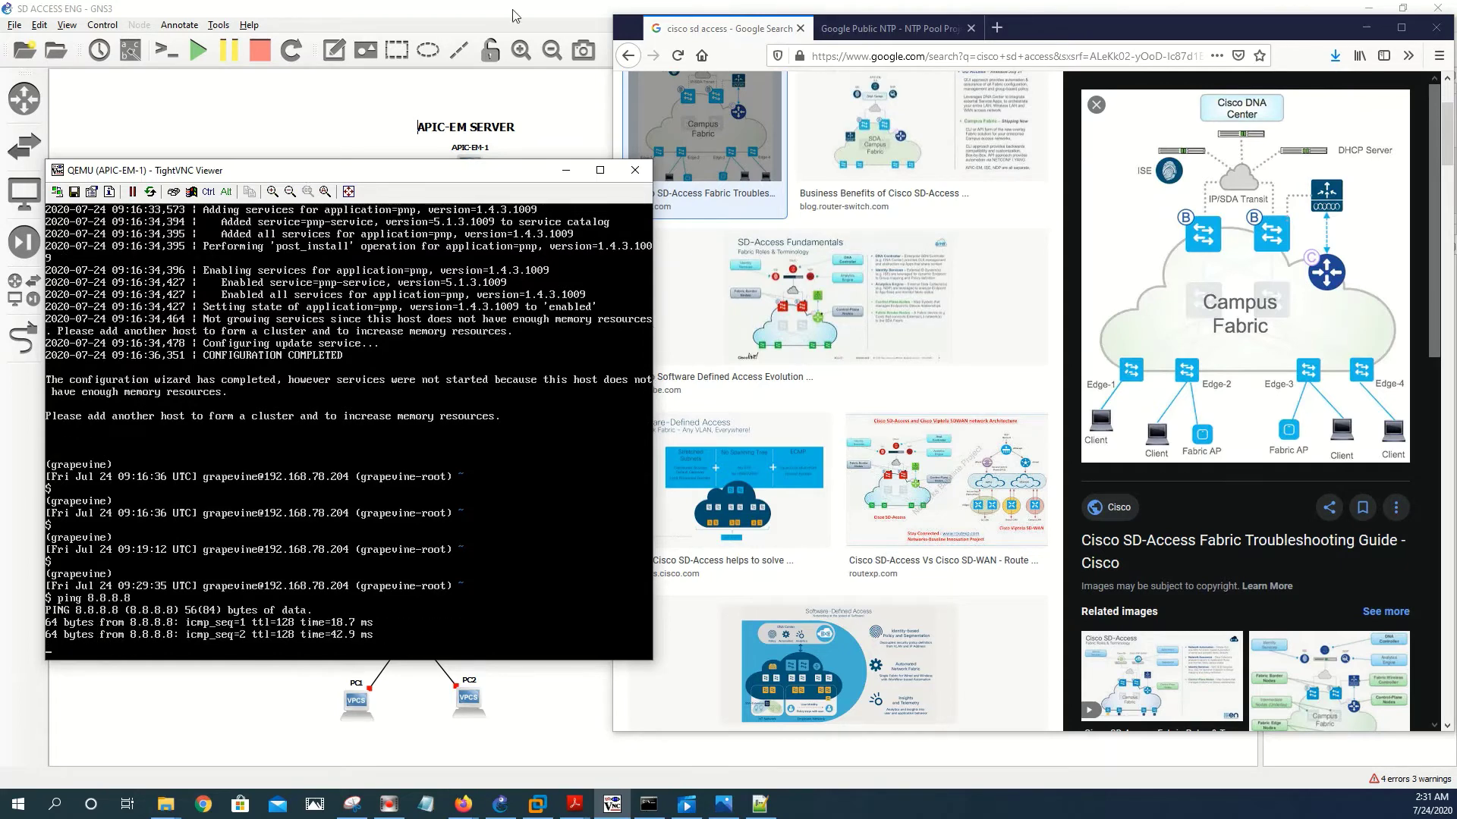
- Stop the ping after 10 of 10 replies and bring Firefox back to the forum page
left_click(1365, 29)
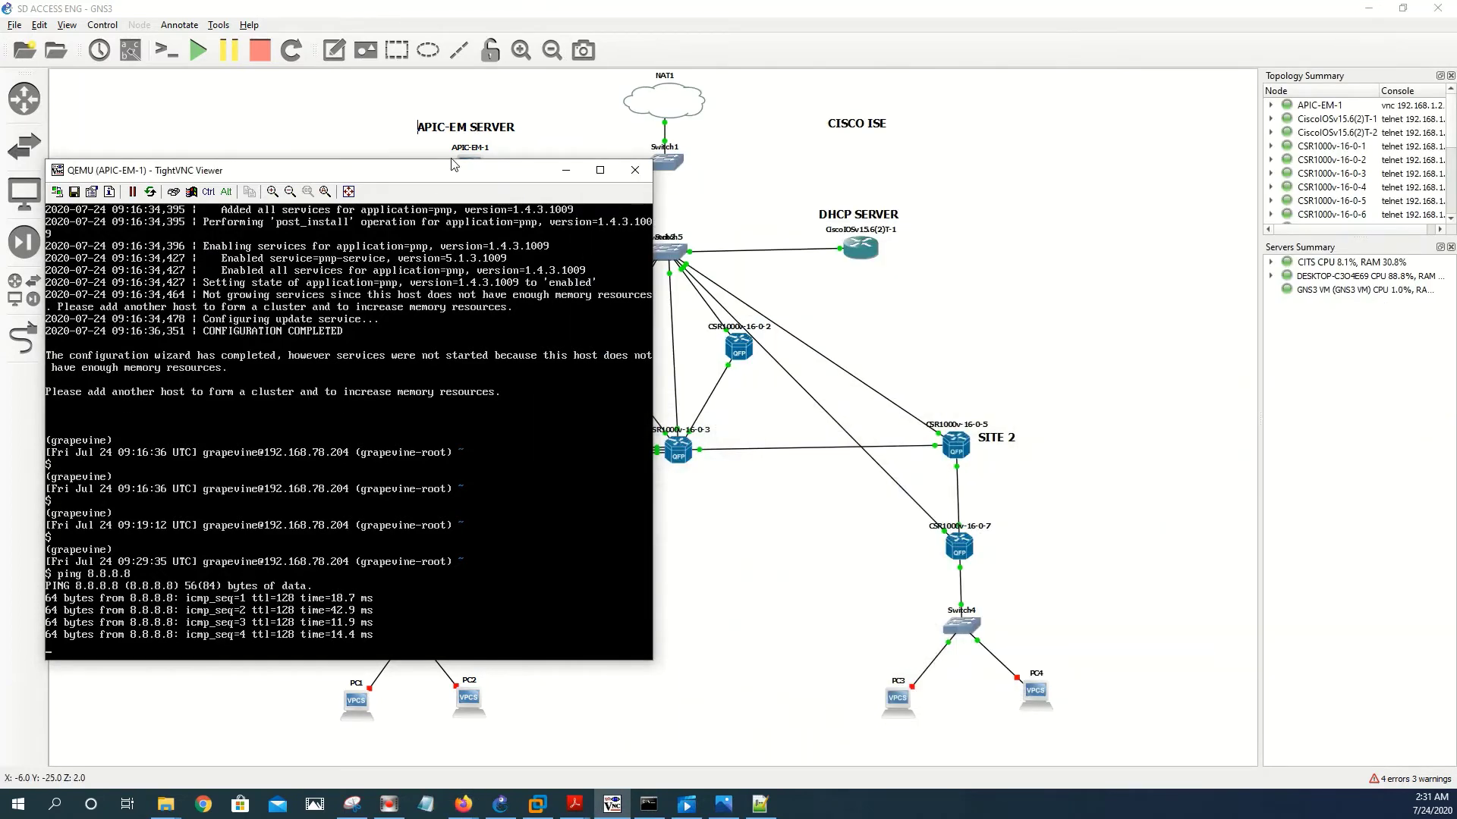
left_click_drag(455, 170, 501, 253)
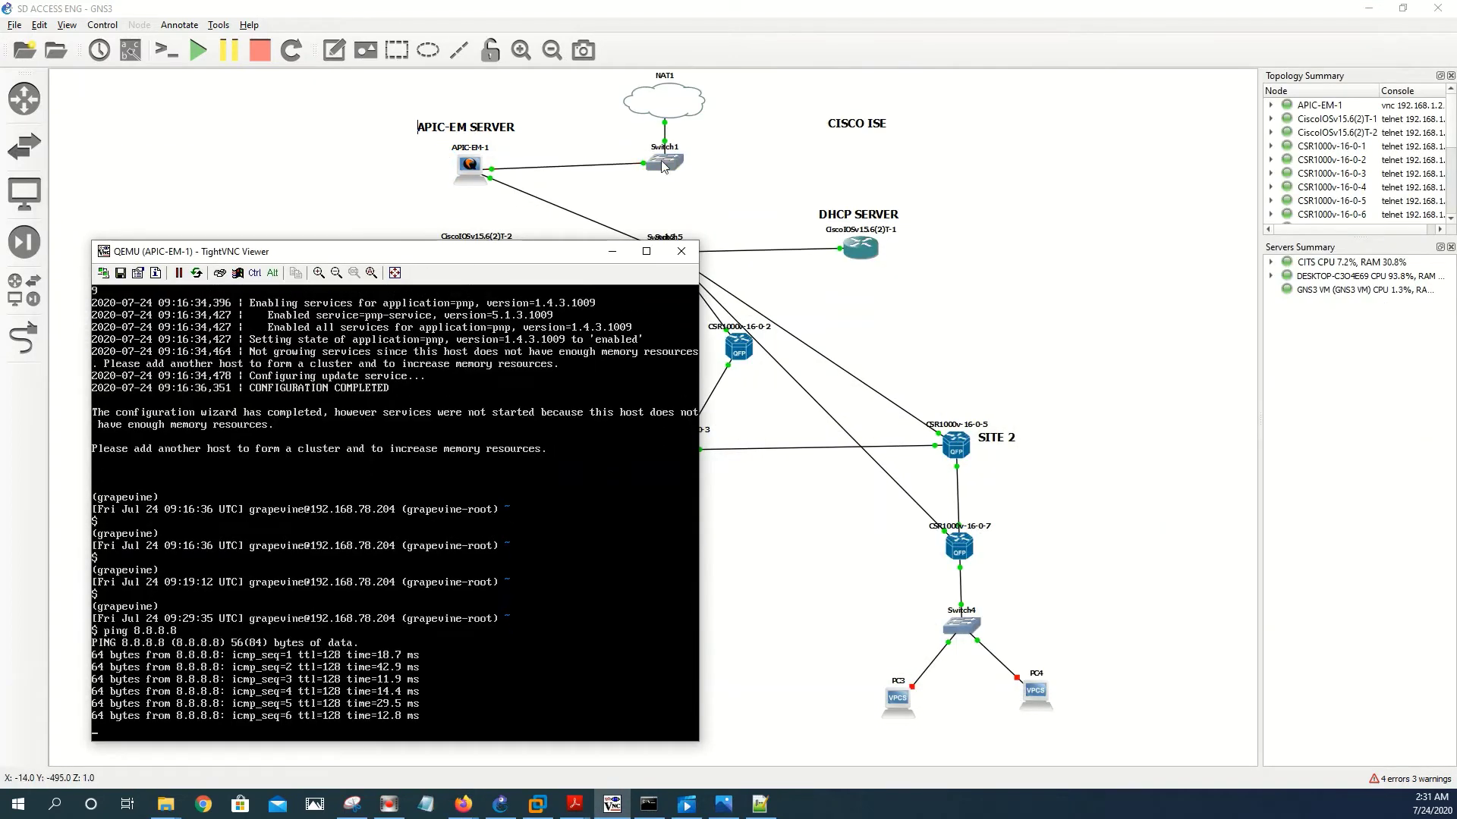
left_click_drag(343, 250, 330, 182)
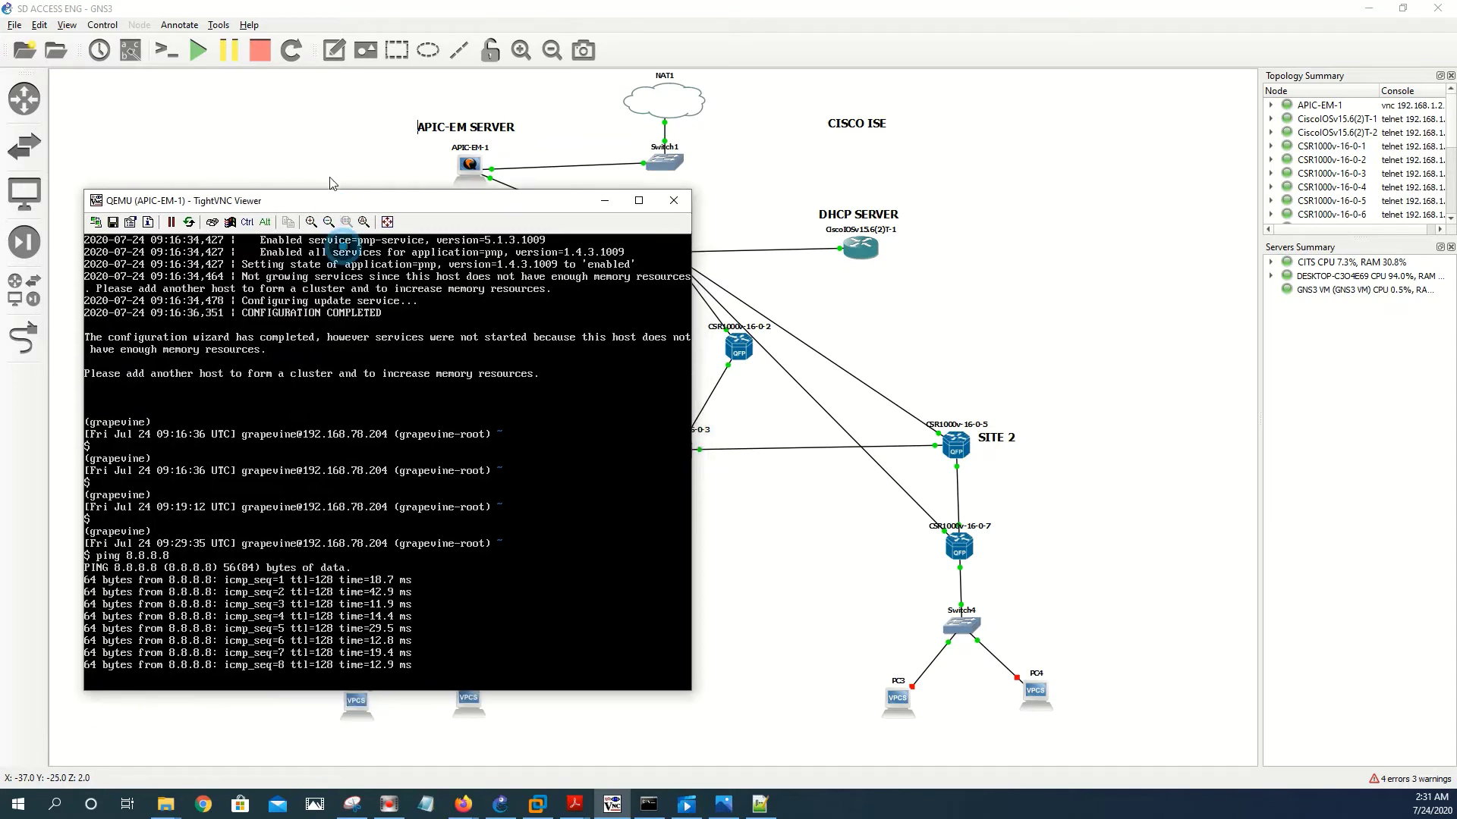
key("ctrl+c")
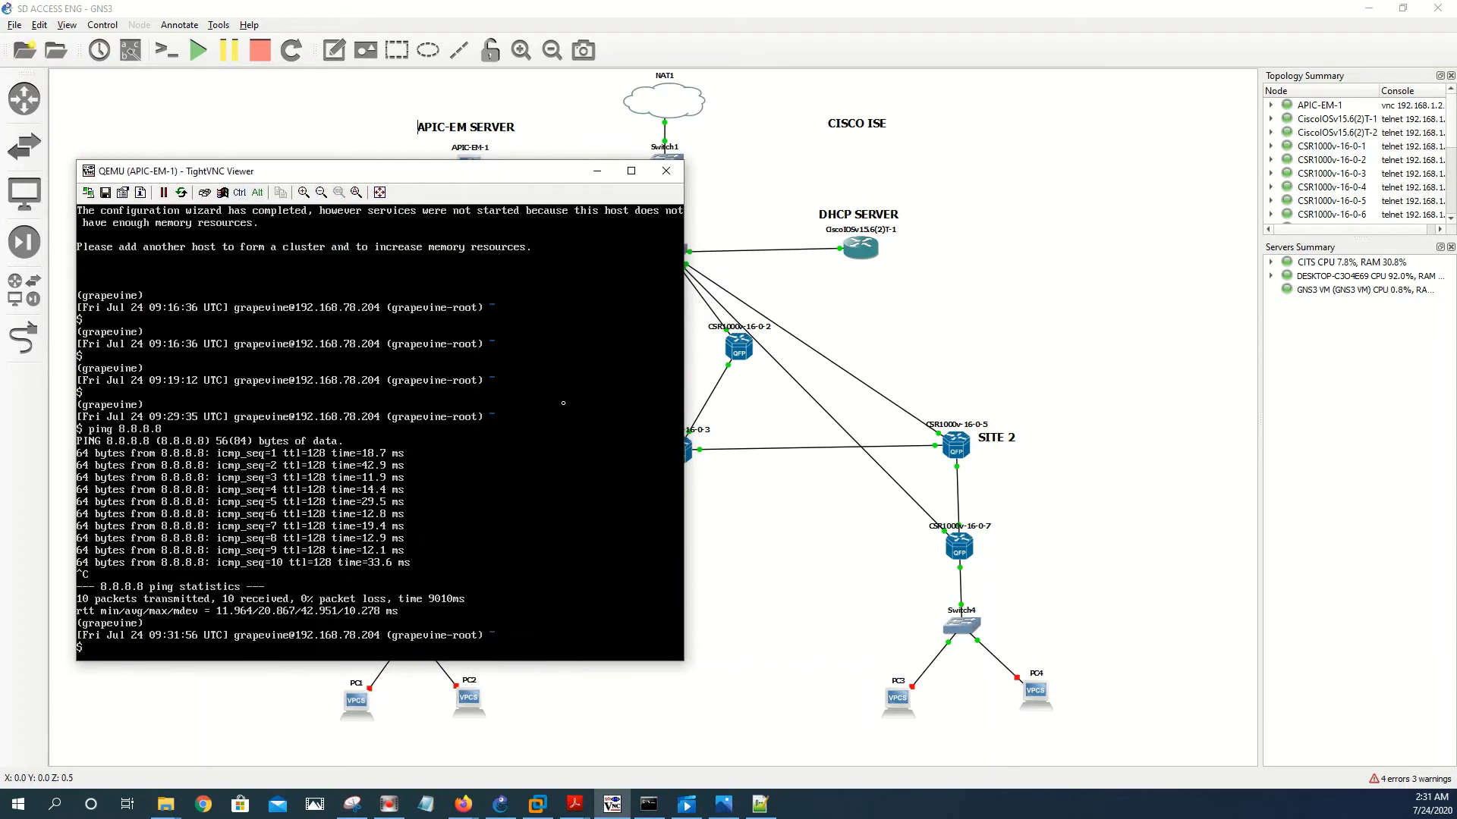
left_click(465, 803)
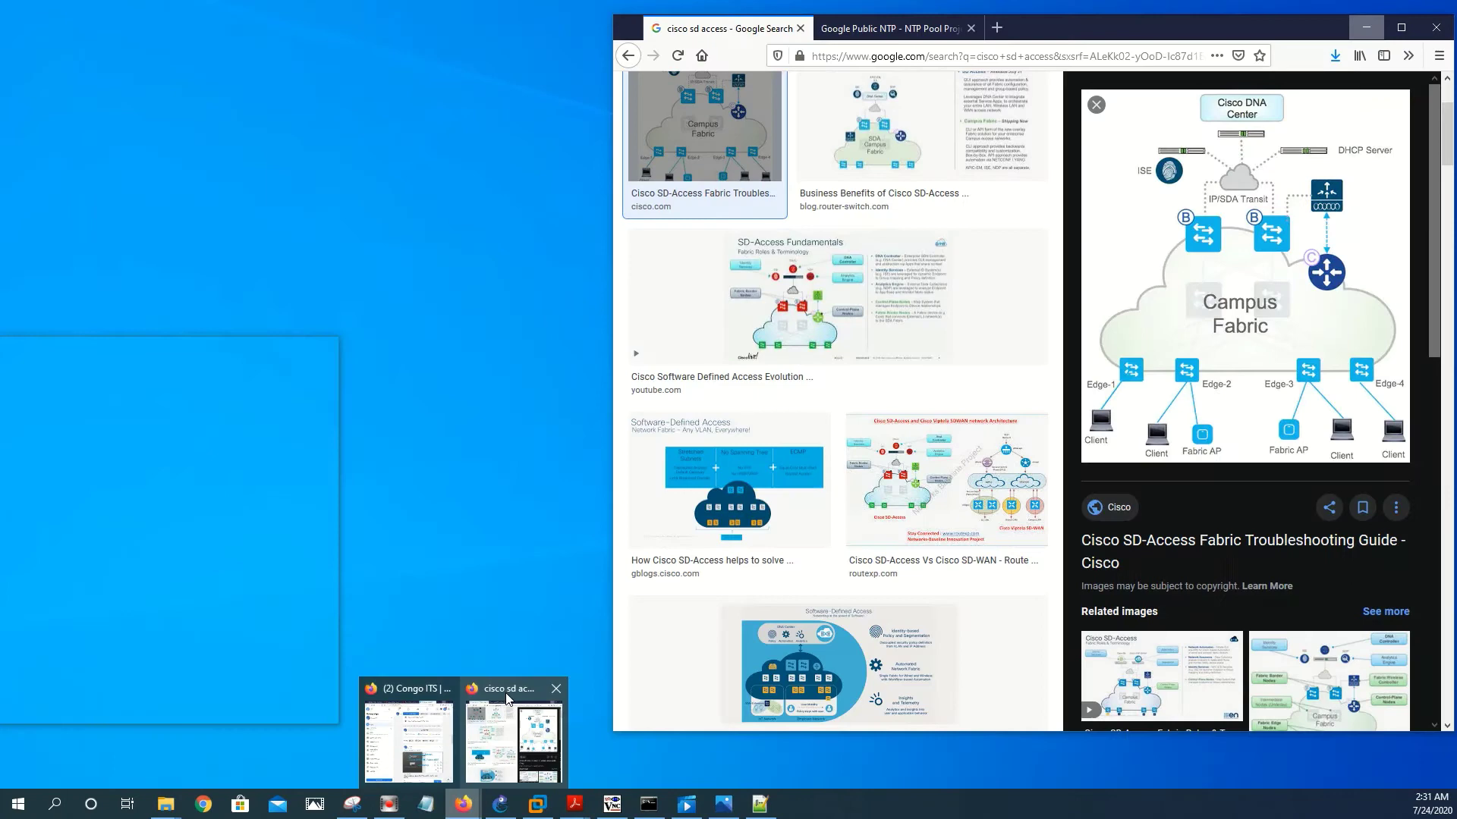
left_click(410, 732)
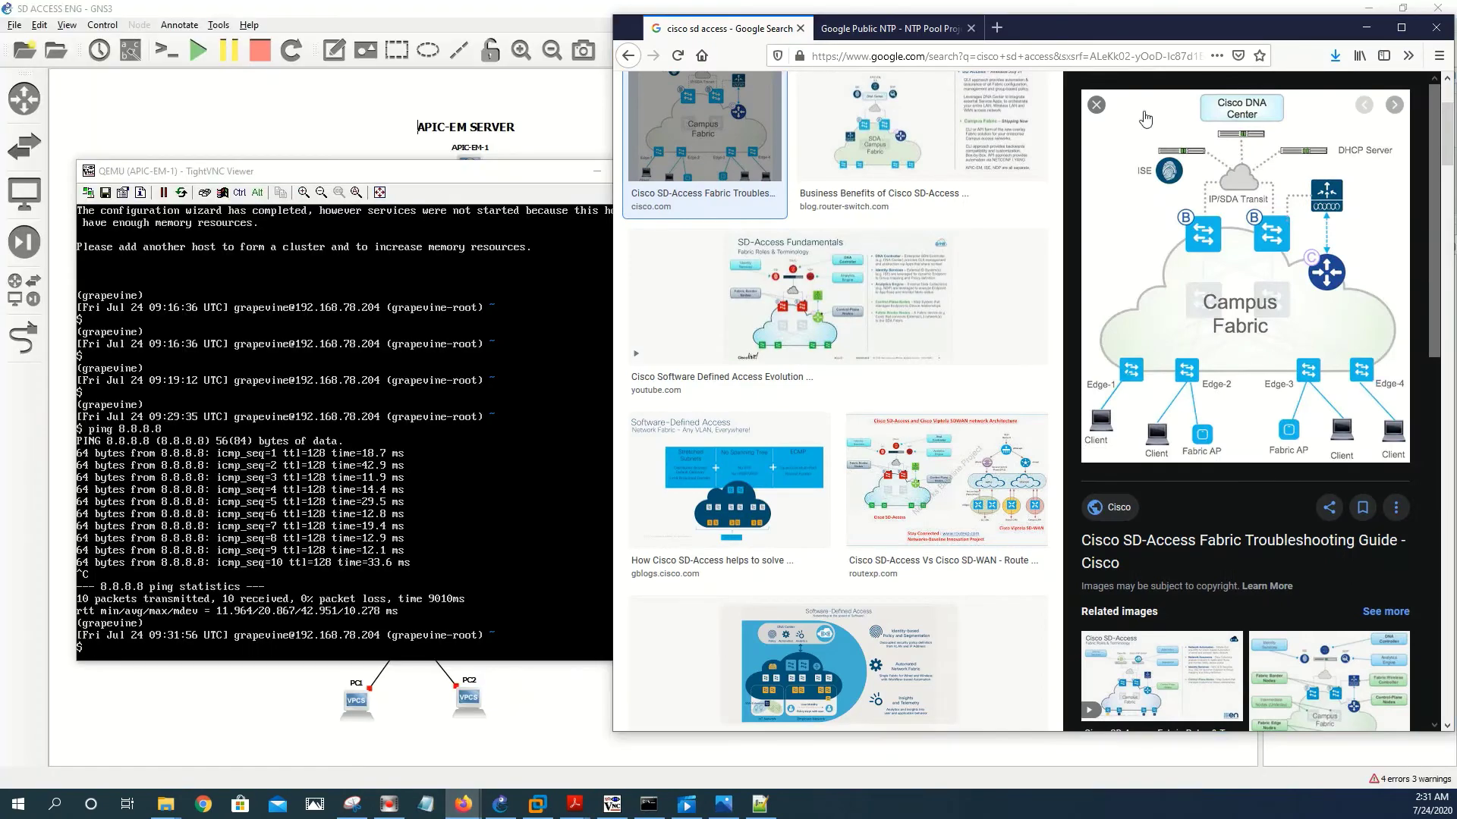
- In the Google Public NTP tab, go to the controller address 192.168.78.204
left_click(879, 30)
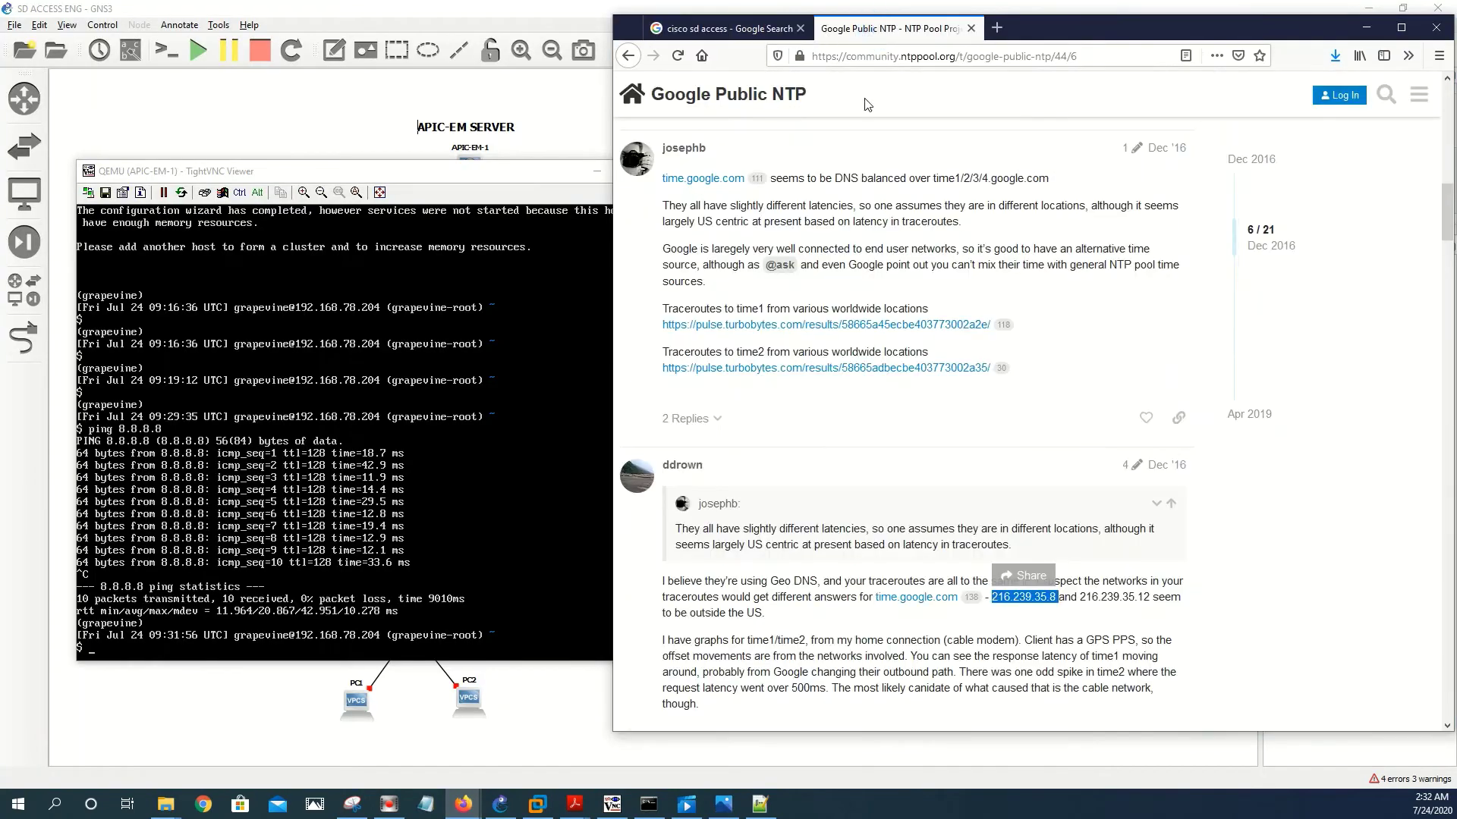
left_click(860, 60)
key("BackSpace")
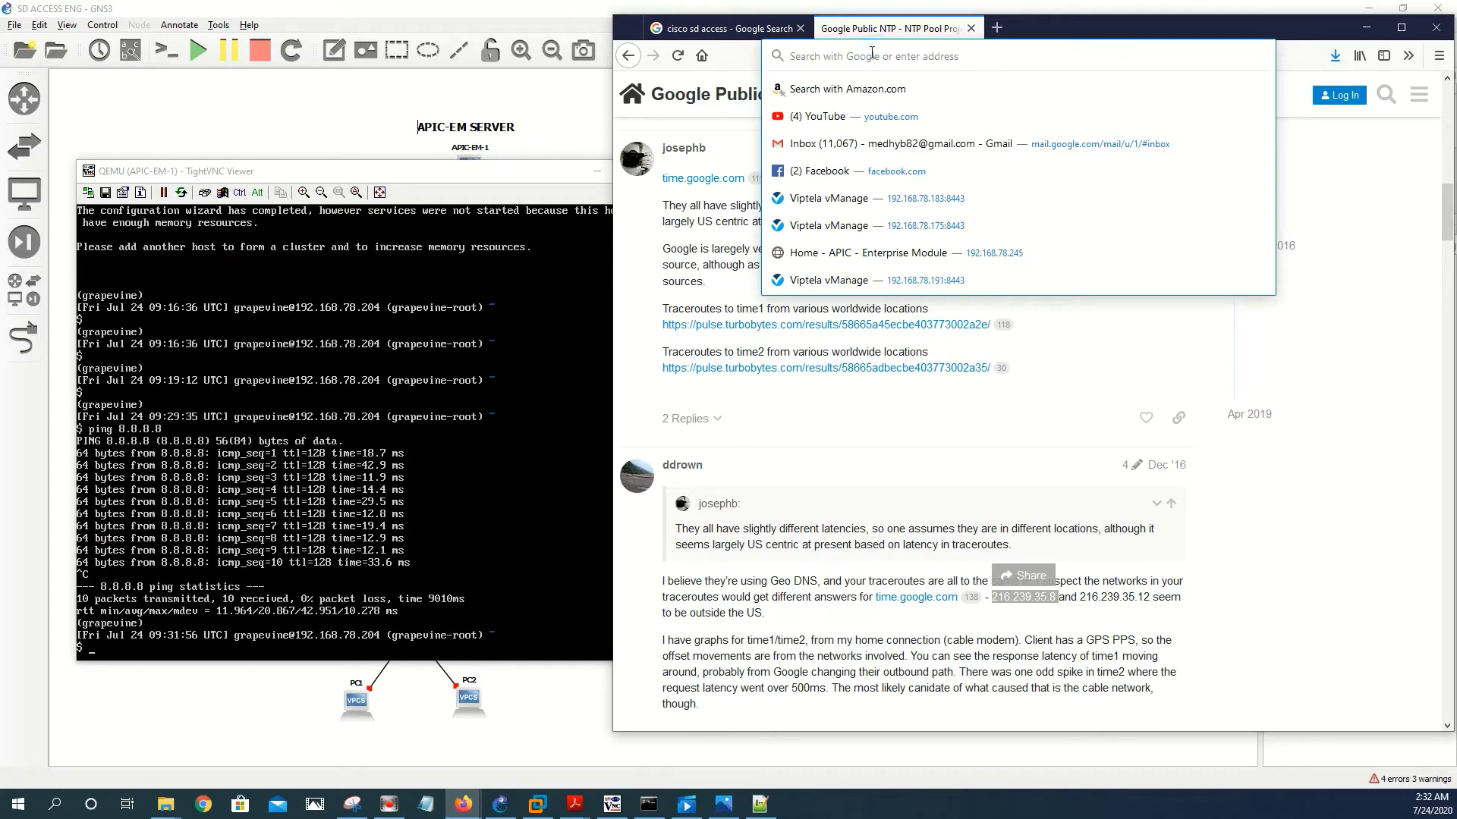
type("17")
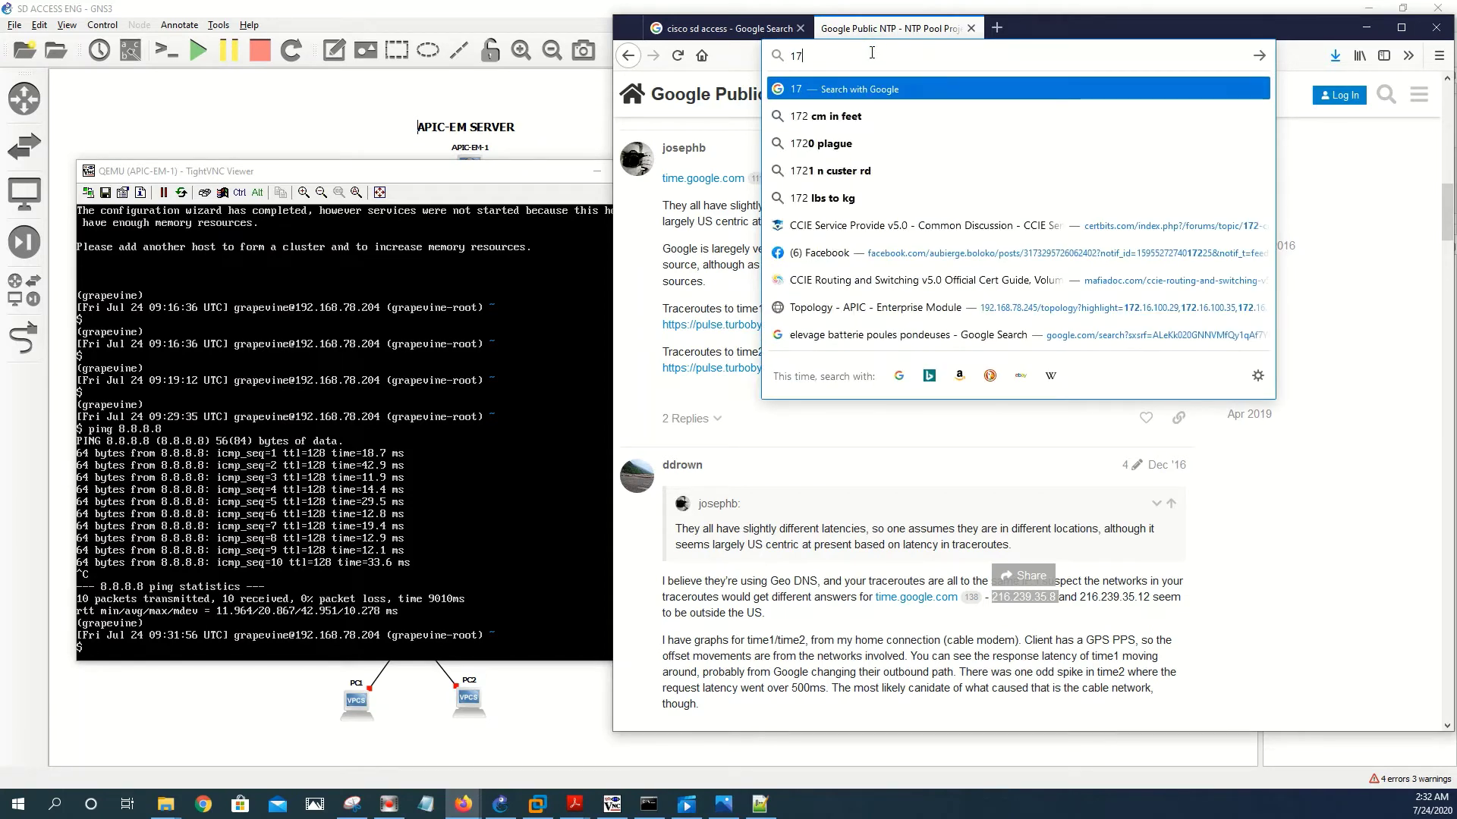
key("BackSpace")
type("92")
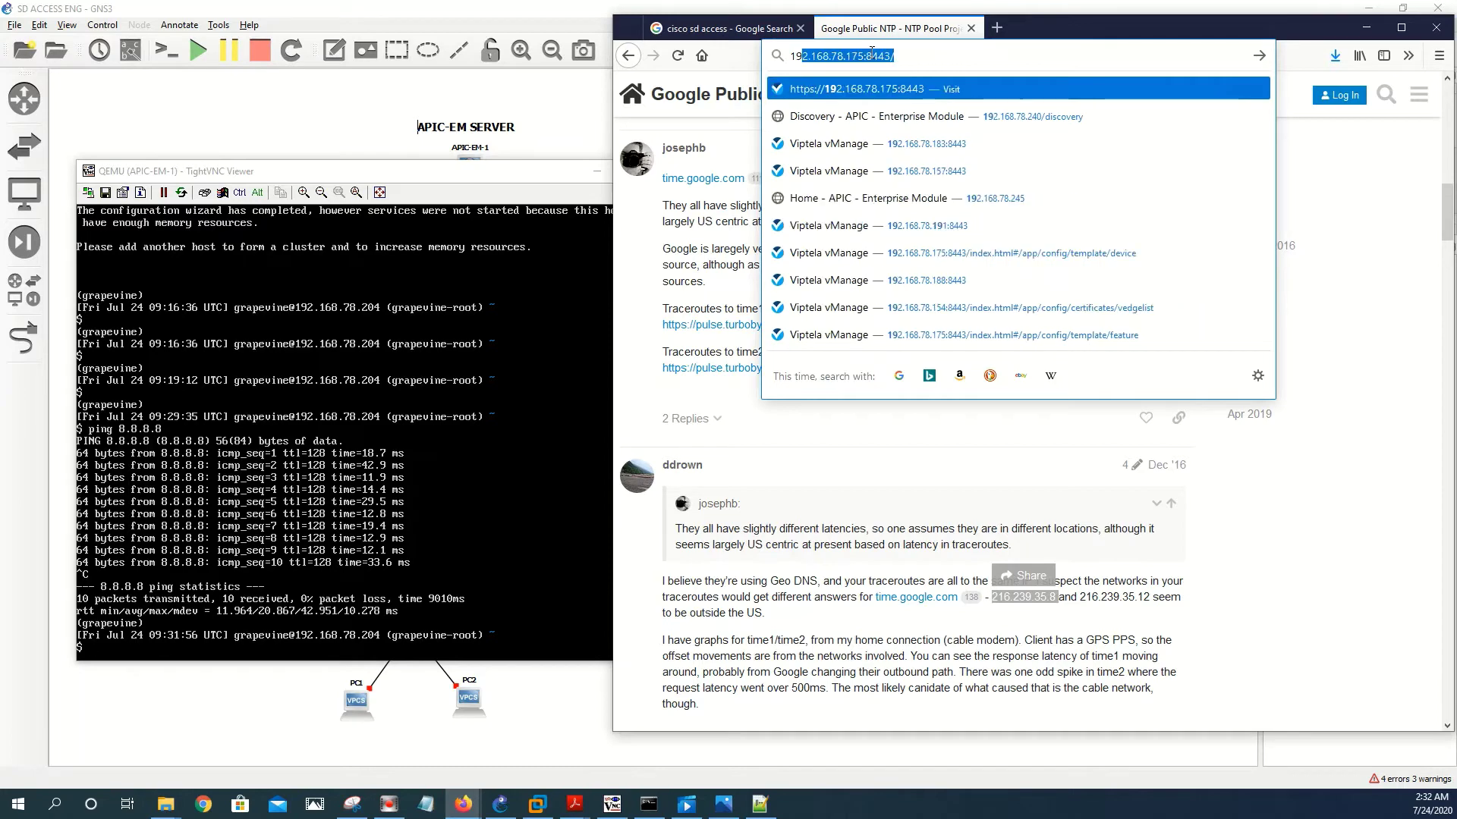
type(".1")
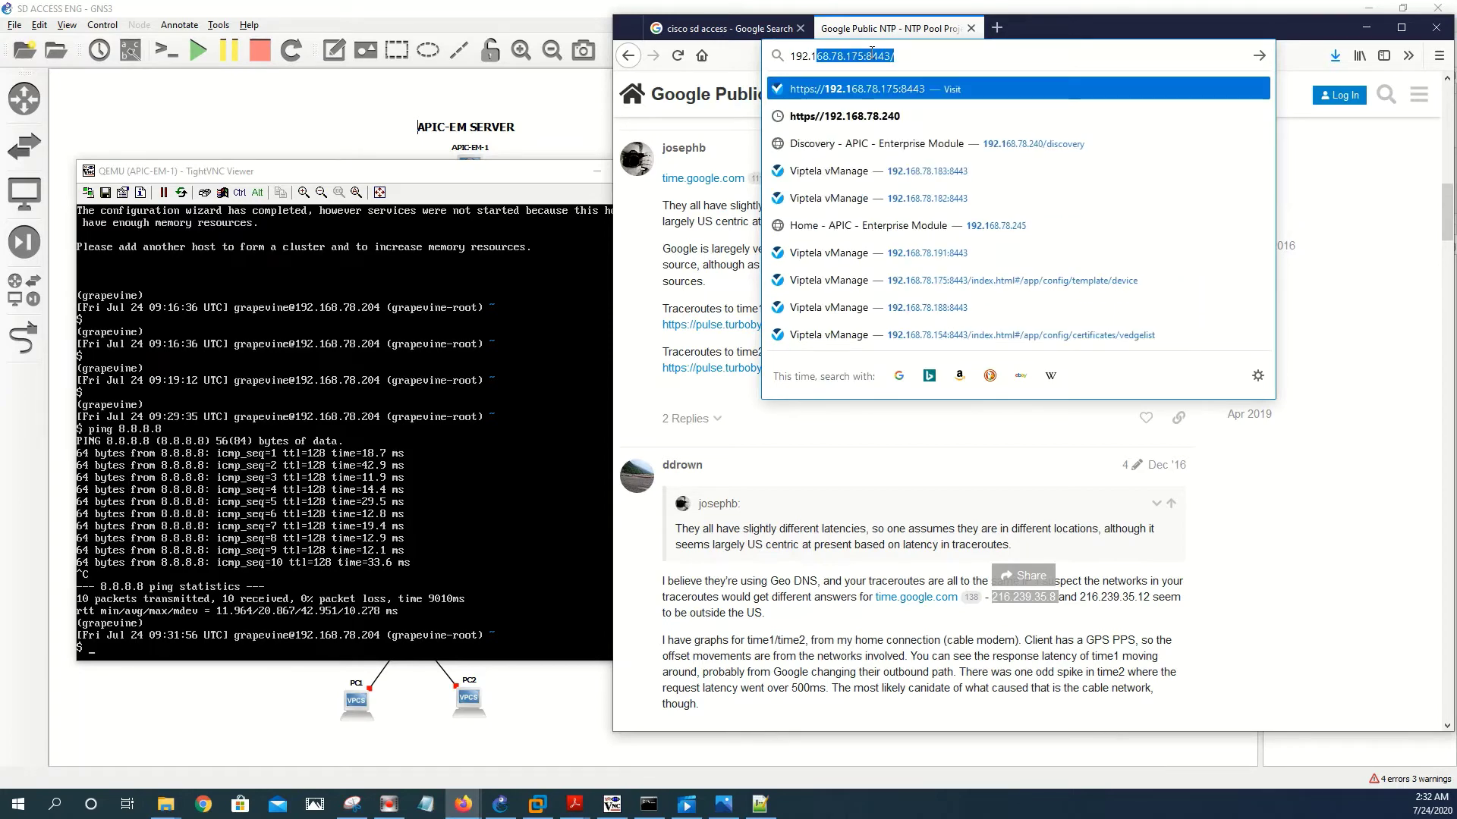
type("68.78")
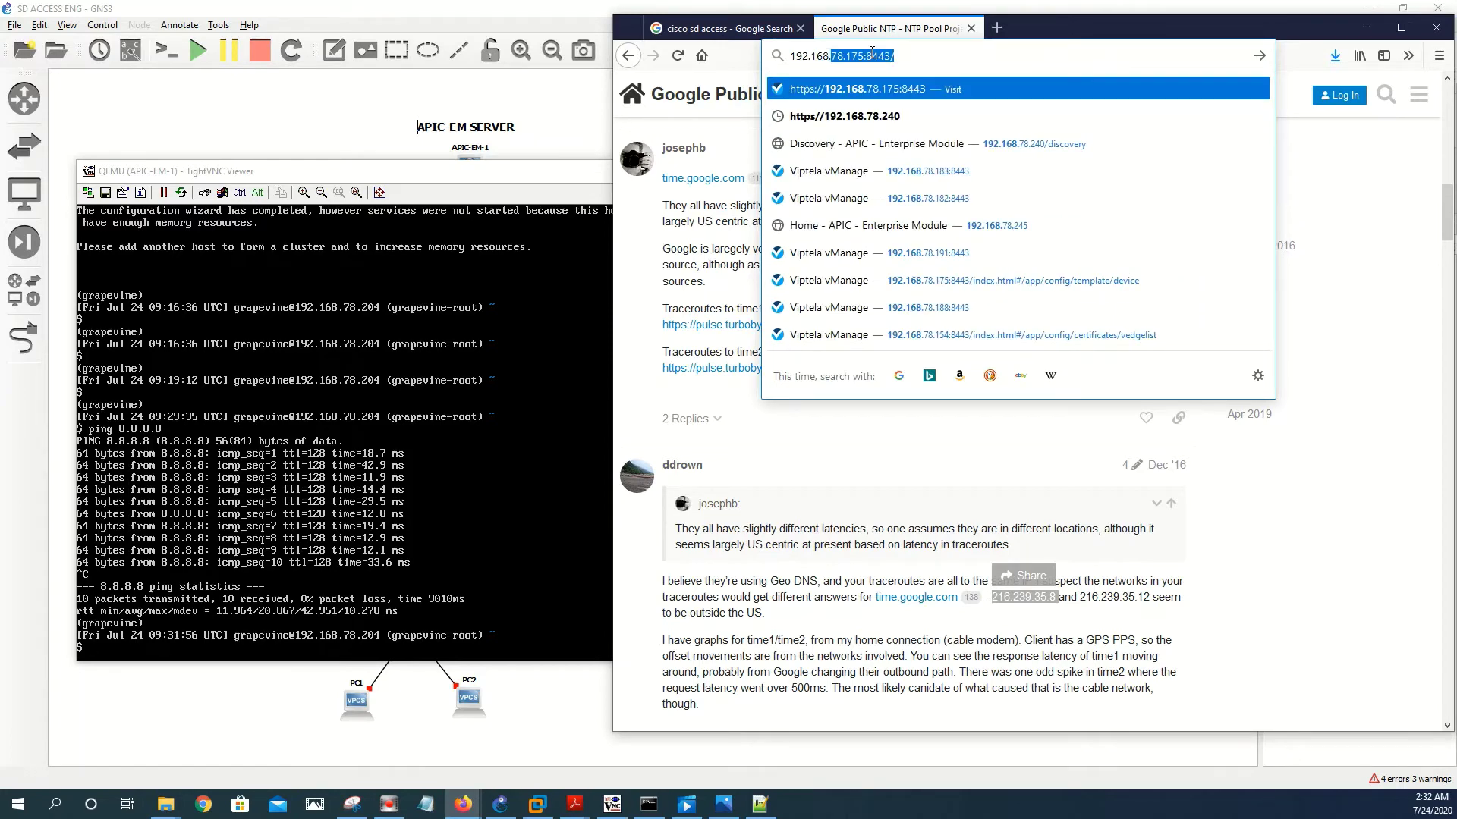
type(".2")
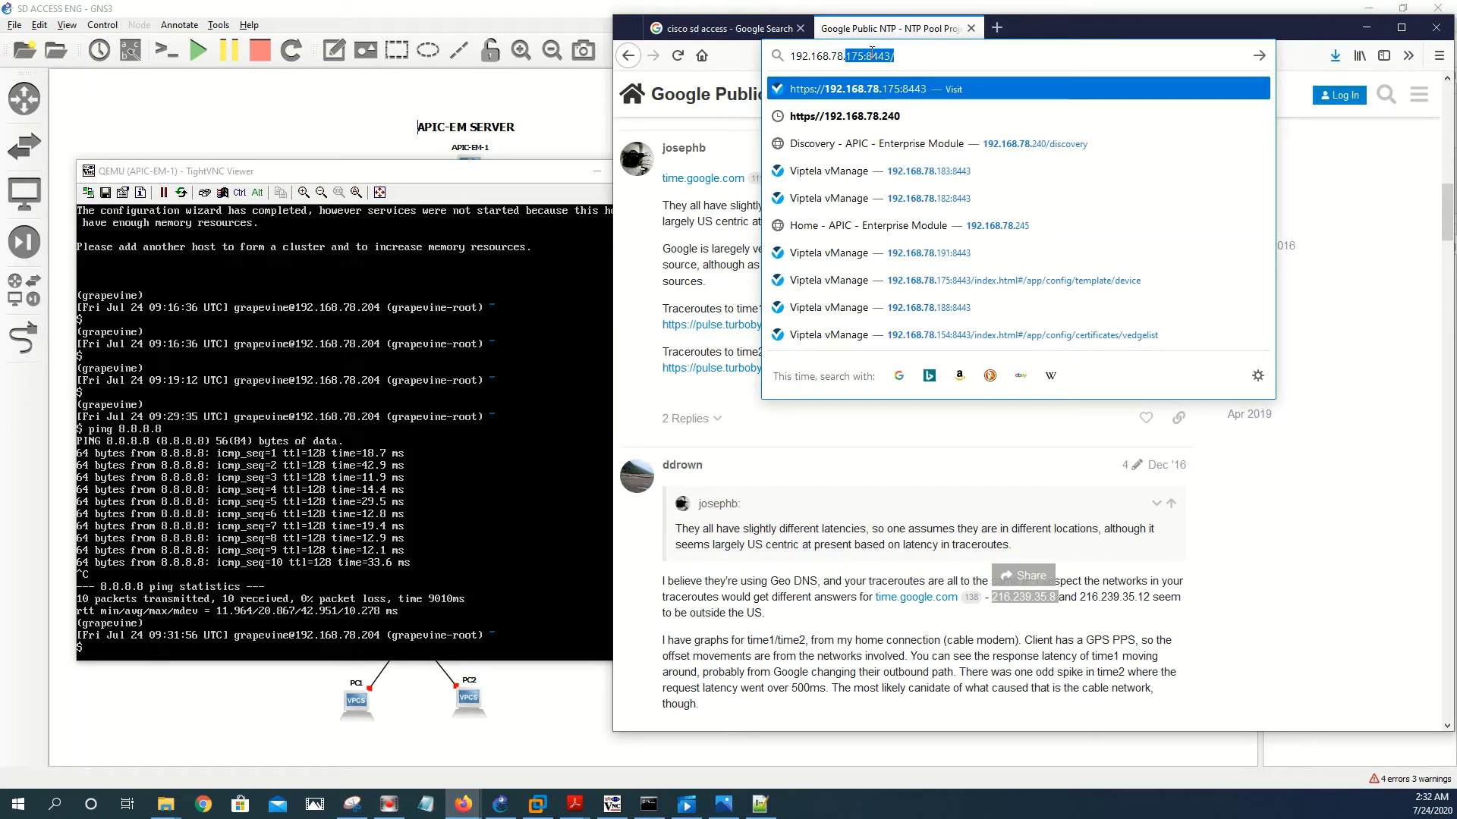
type("04")
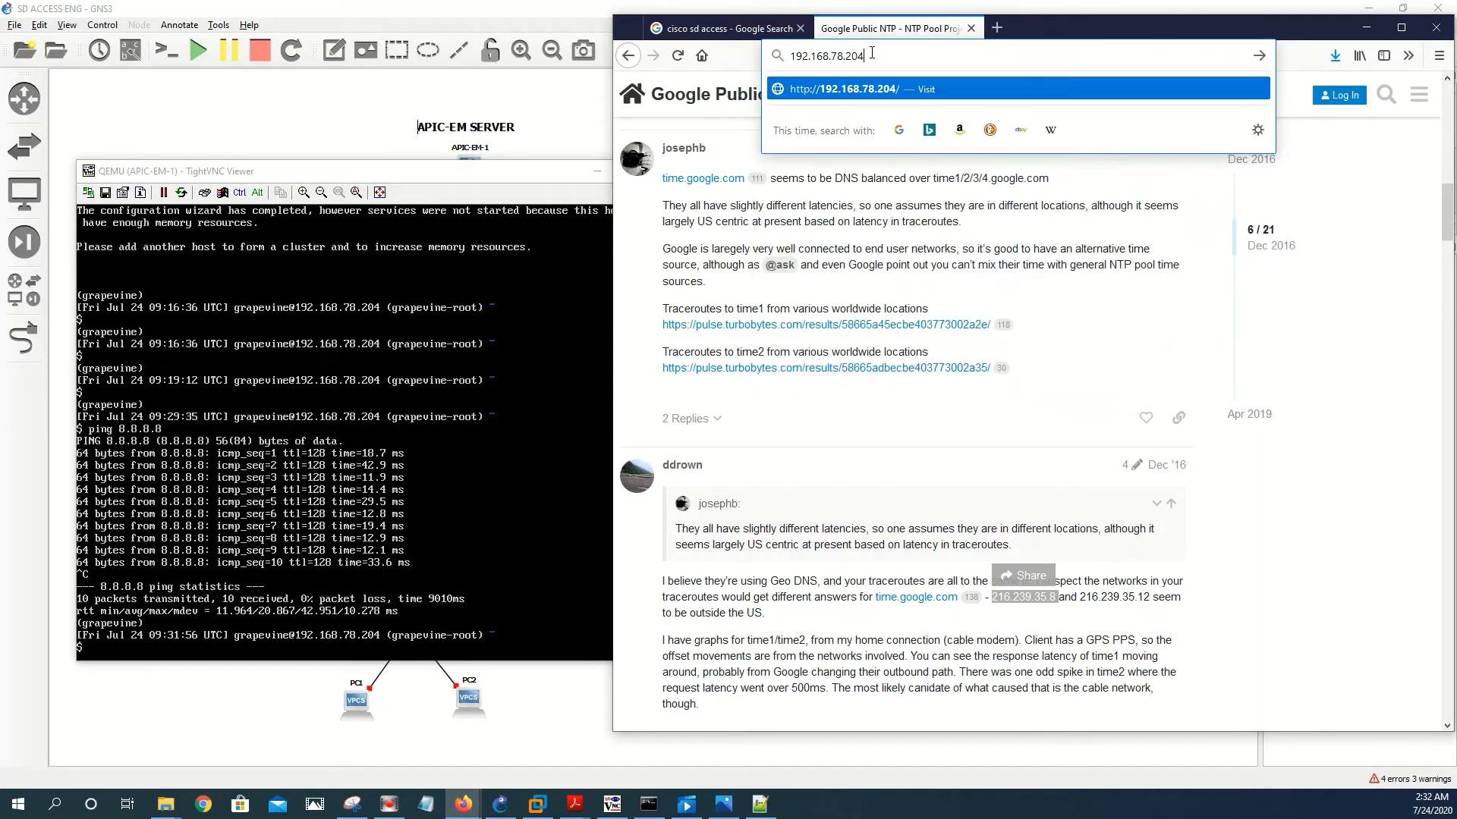
key("Return")
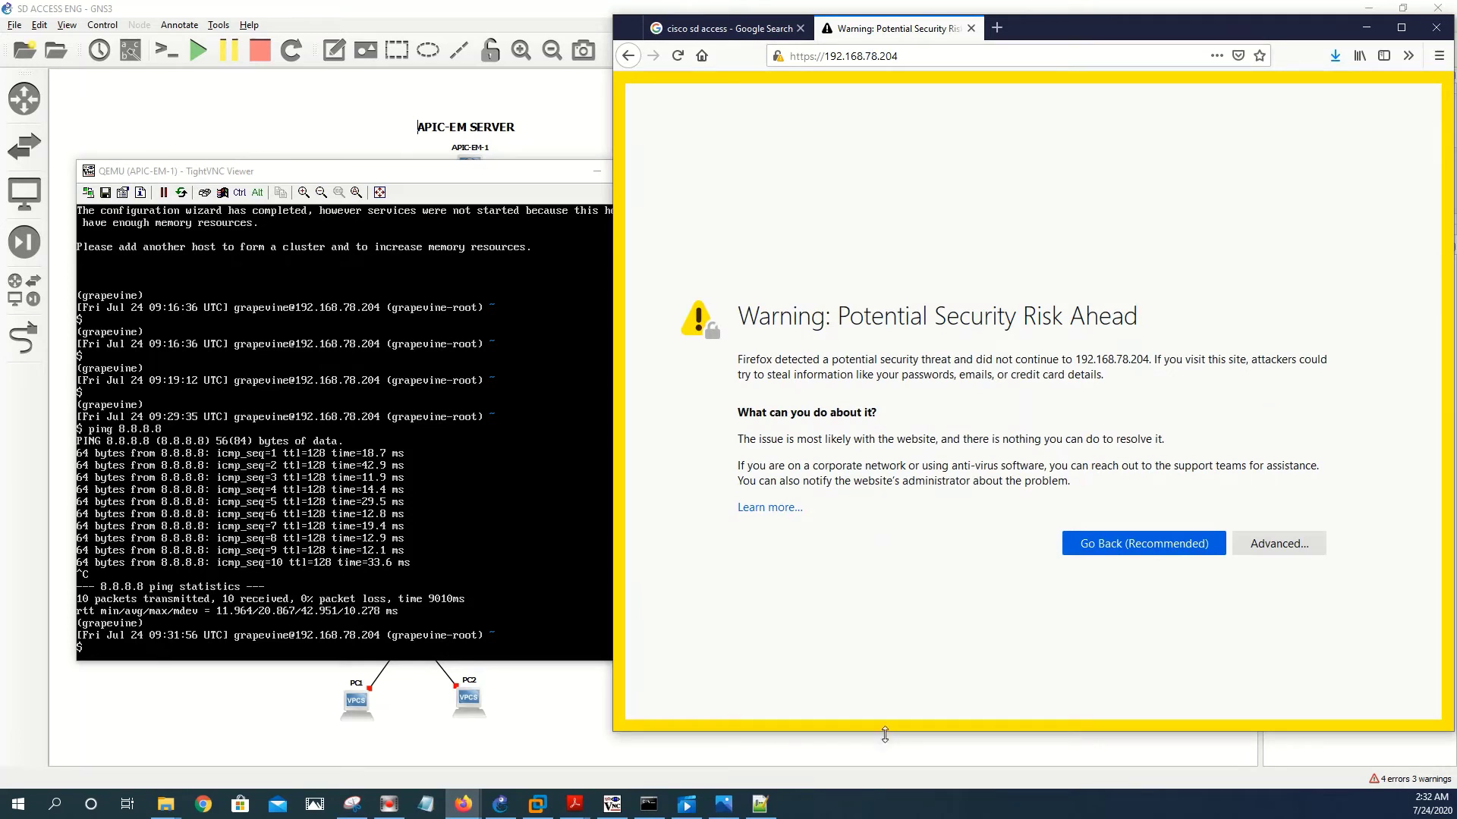
- Enlarge the browser window and accept the self-signed certificate risk to continue
left_click_drag(884, 729, 883, 782)
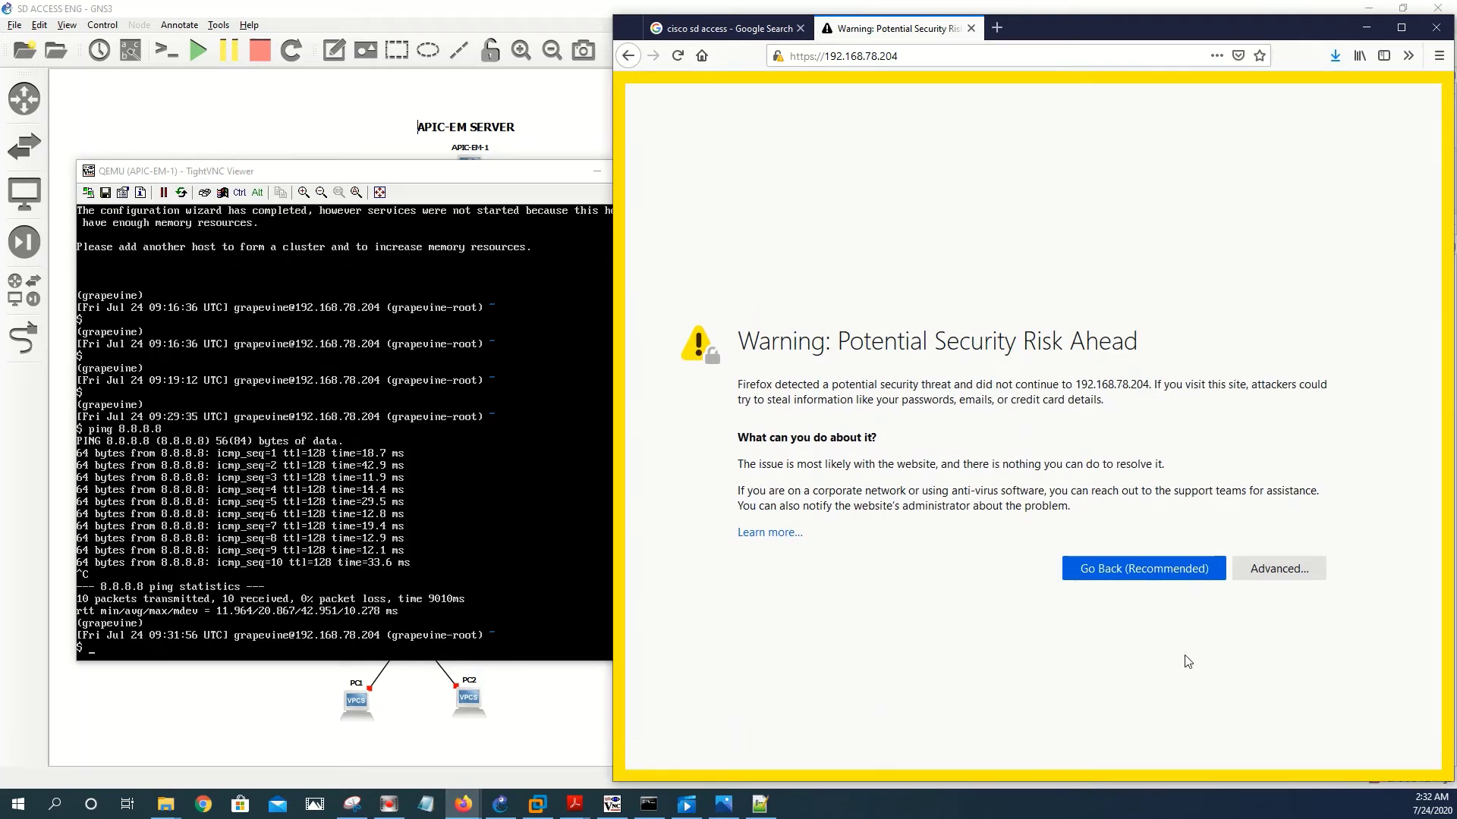
left_click(1288, 572)
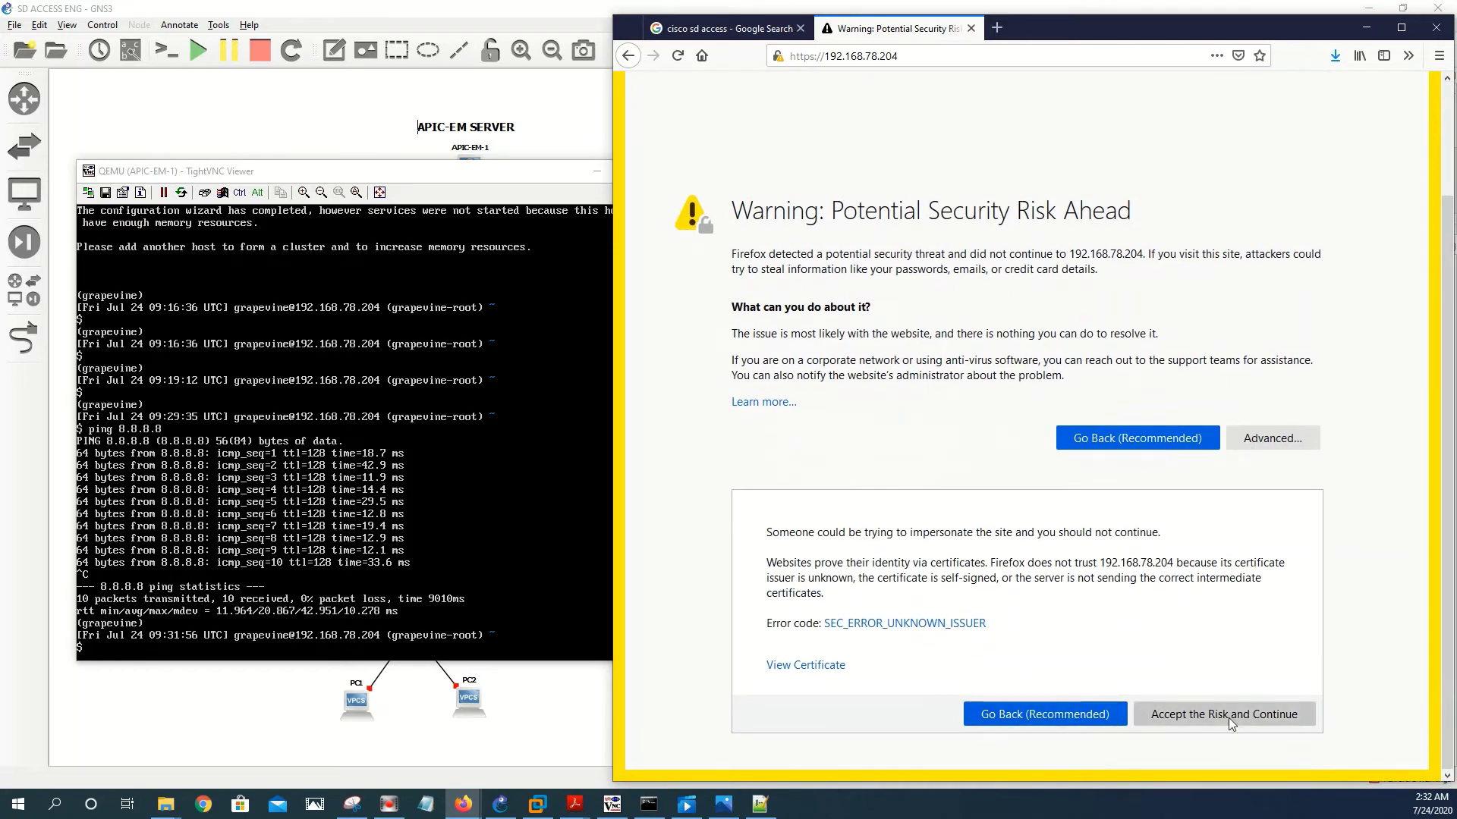
left_click(1228, 717)
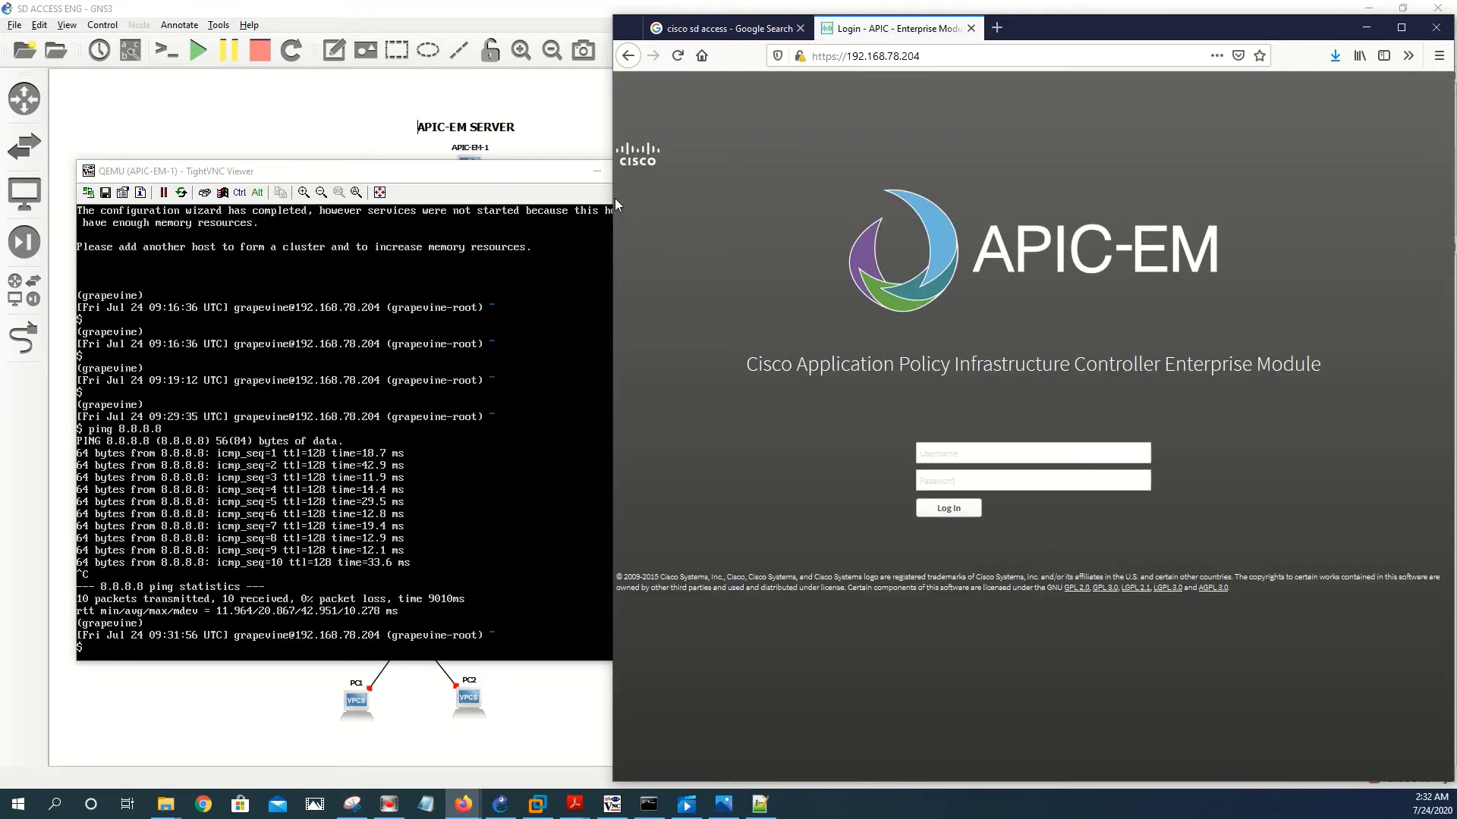
- Resize the browser window and log in to APIC-EM as admin with the account password
left_click_drag(612, 198, 293, 198)
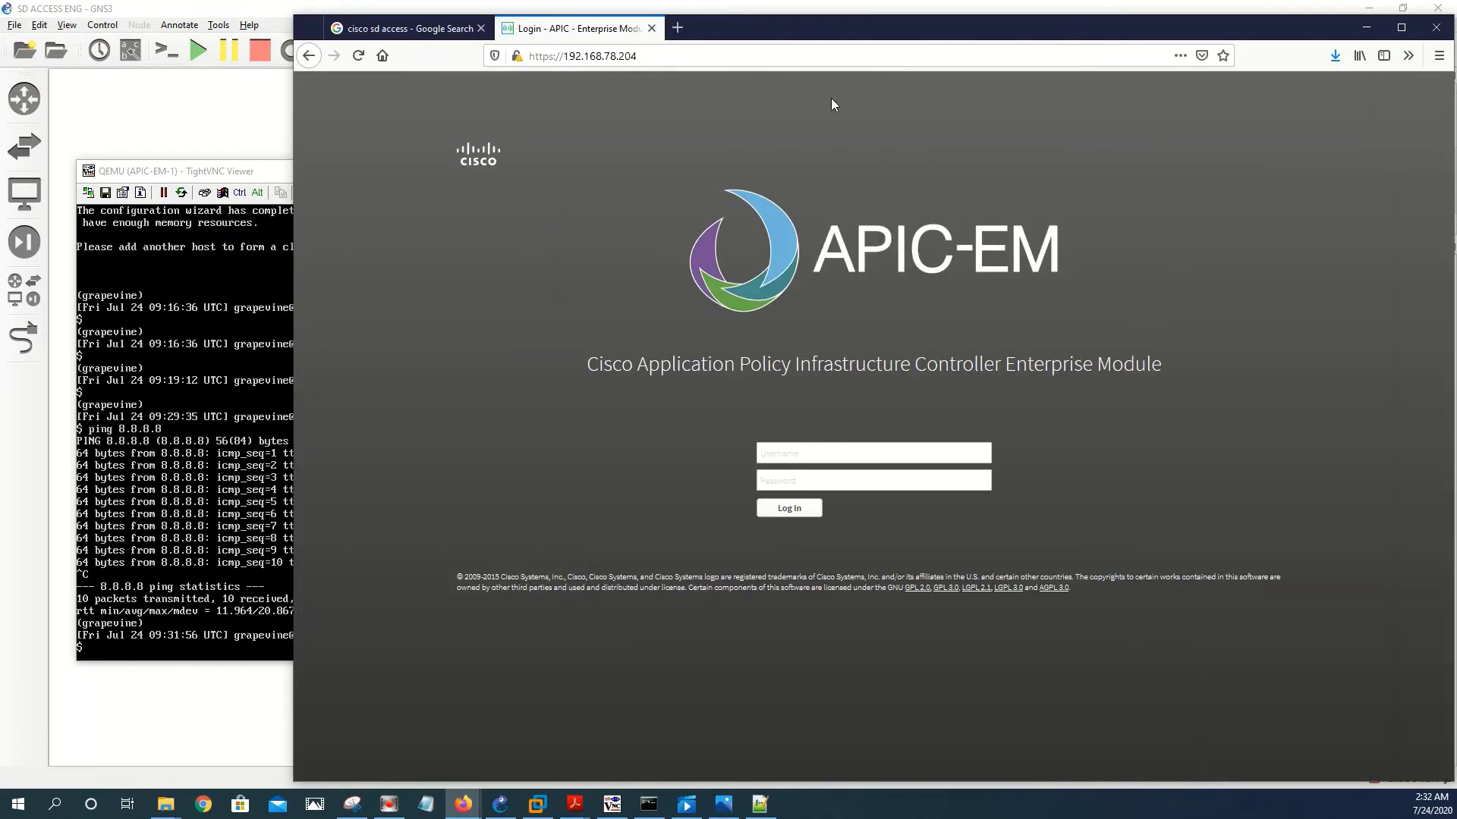
left_click_drag(812, 21, 800, 18)
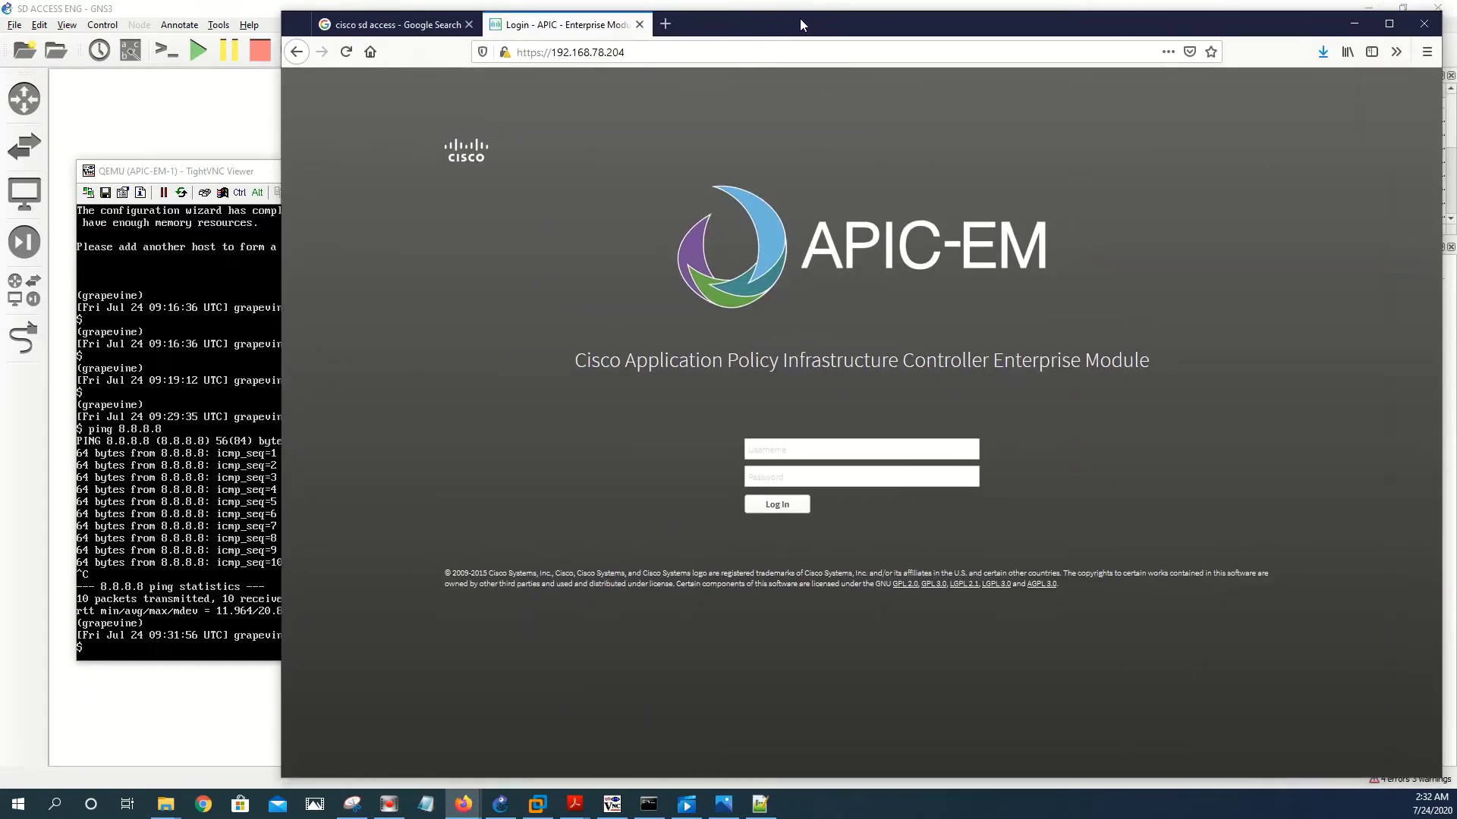
left_click(795, 451)
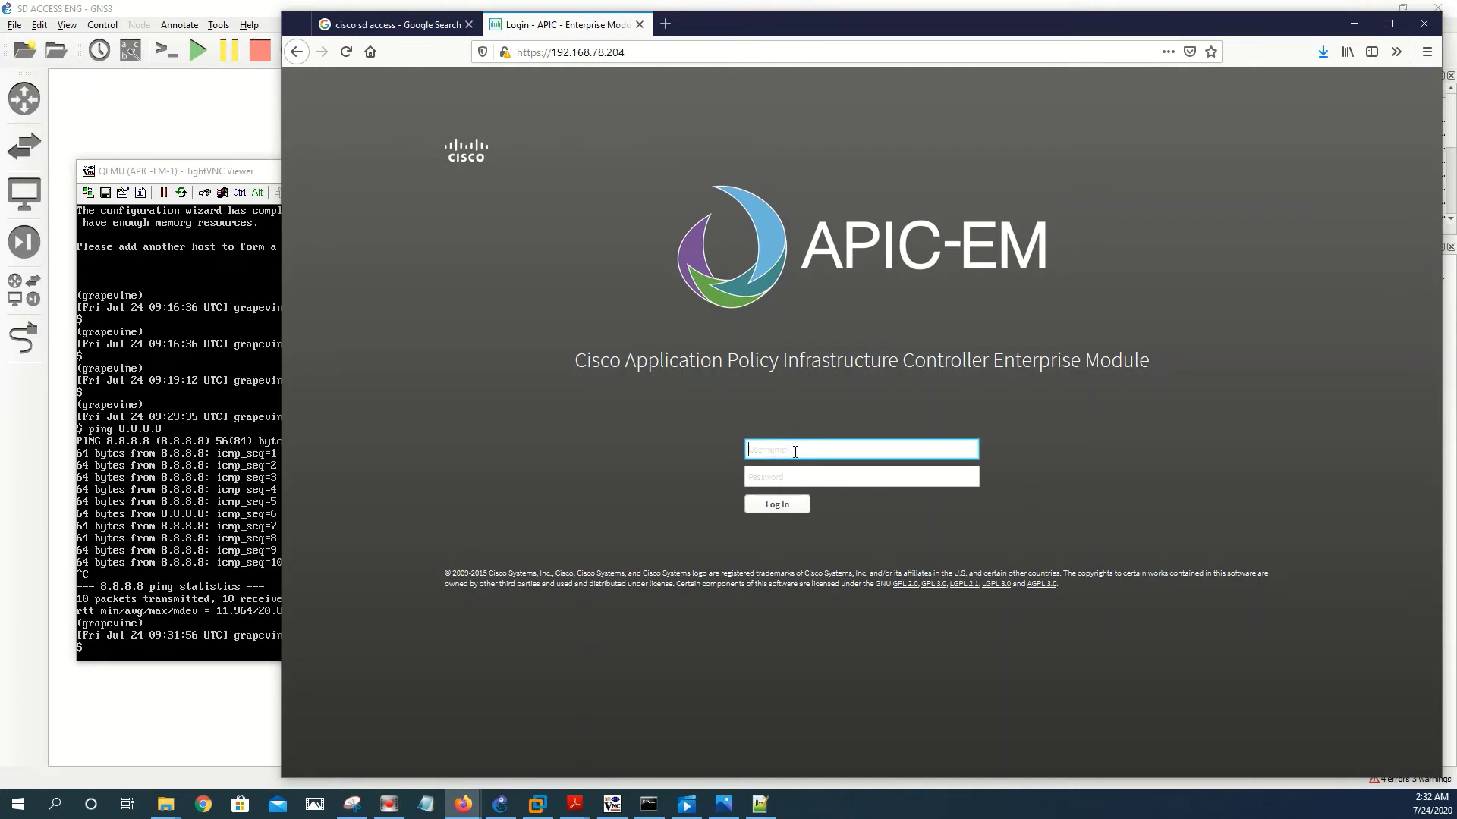
type("admin")
key("Tab")
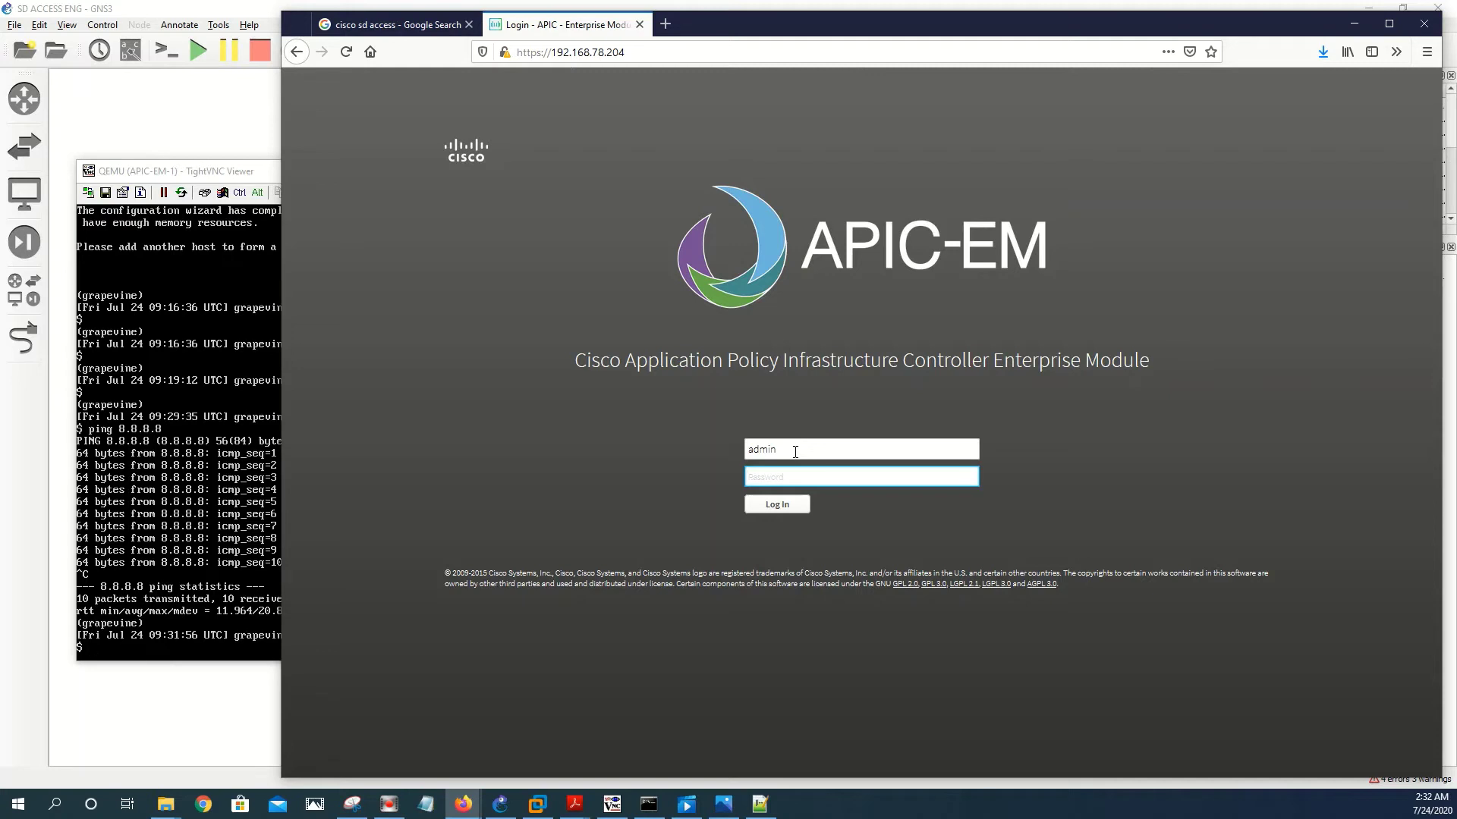
type("•••••••••••")
key("Return")
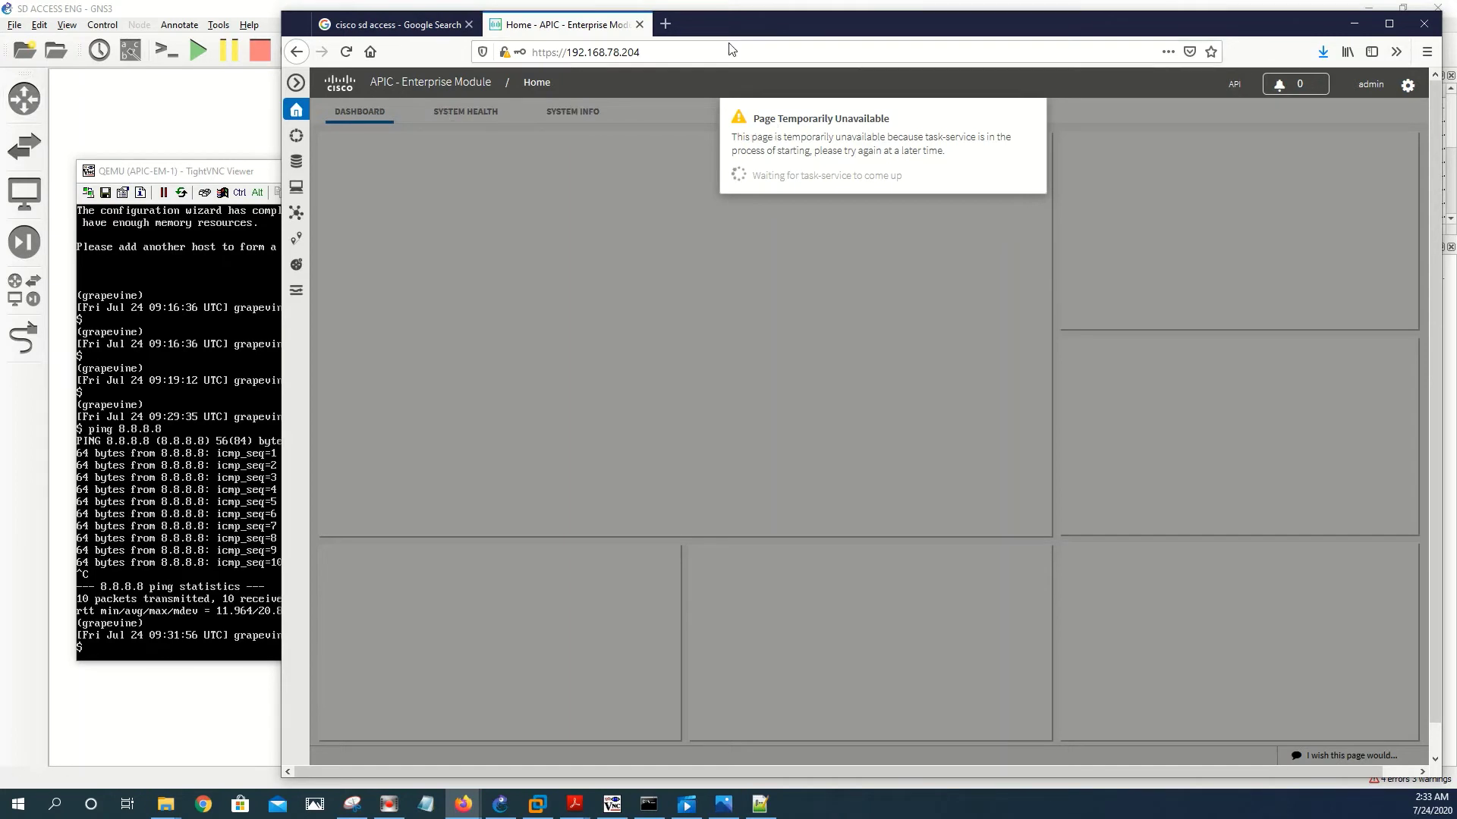
- Open a new tab and load 192.168.78.204:14141
left_click(665, 25)
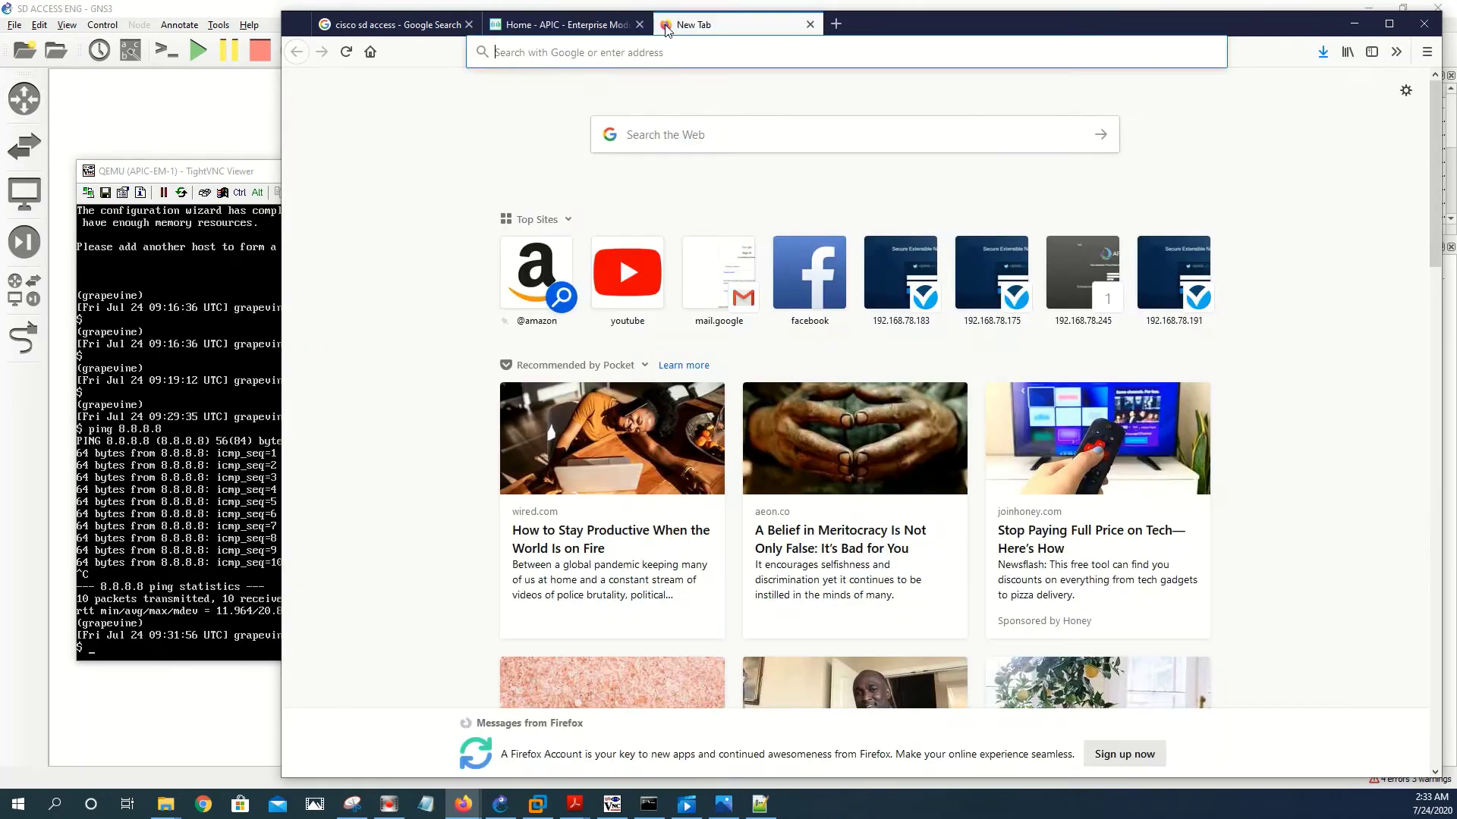
left_click(629, 53)
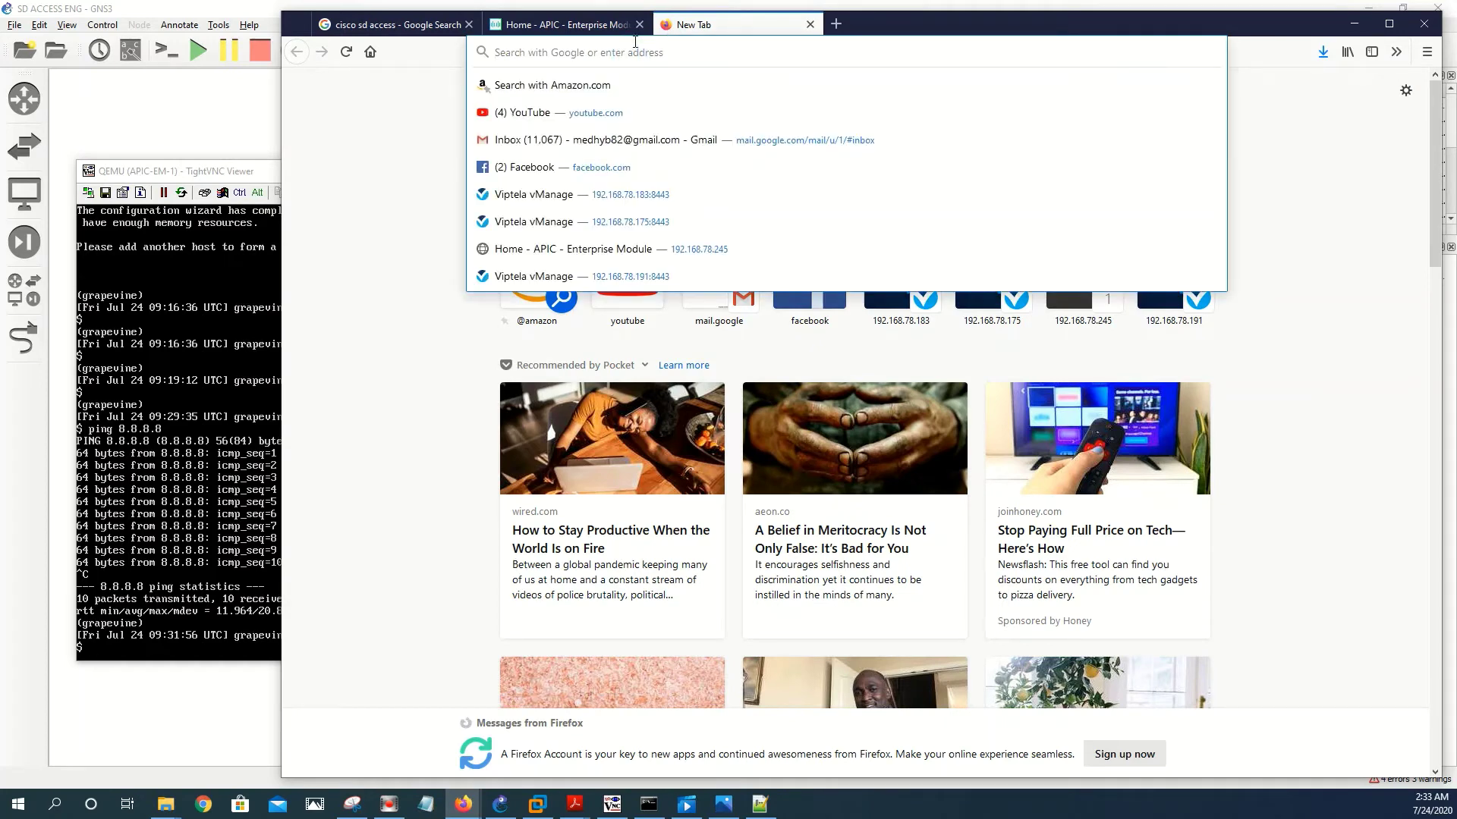
type("192")
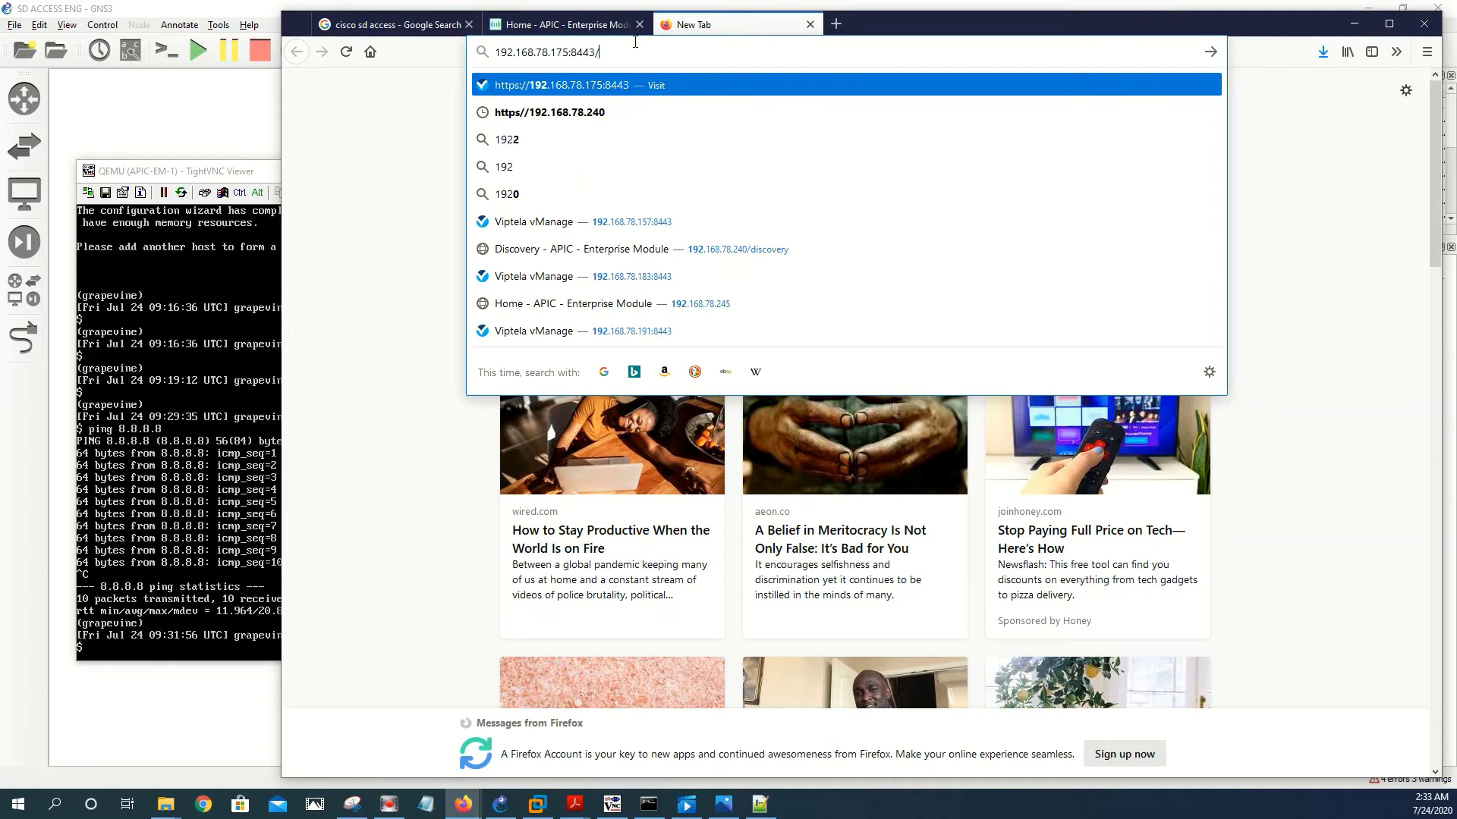
key("BackSpace")
key("BackSpace")
key("BackSpace")
key("BackSpace")
key("BackSpace")
key("BackSpace")
key("BackSpace")
key("BackSpace")
key("BackSpace")
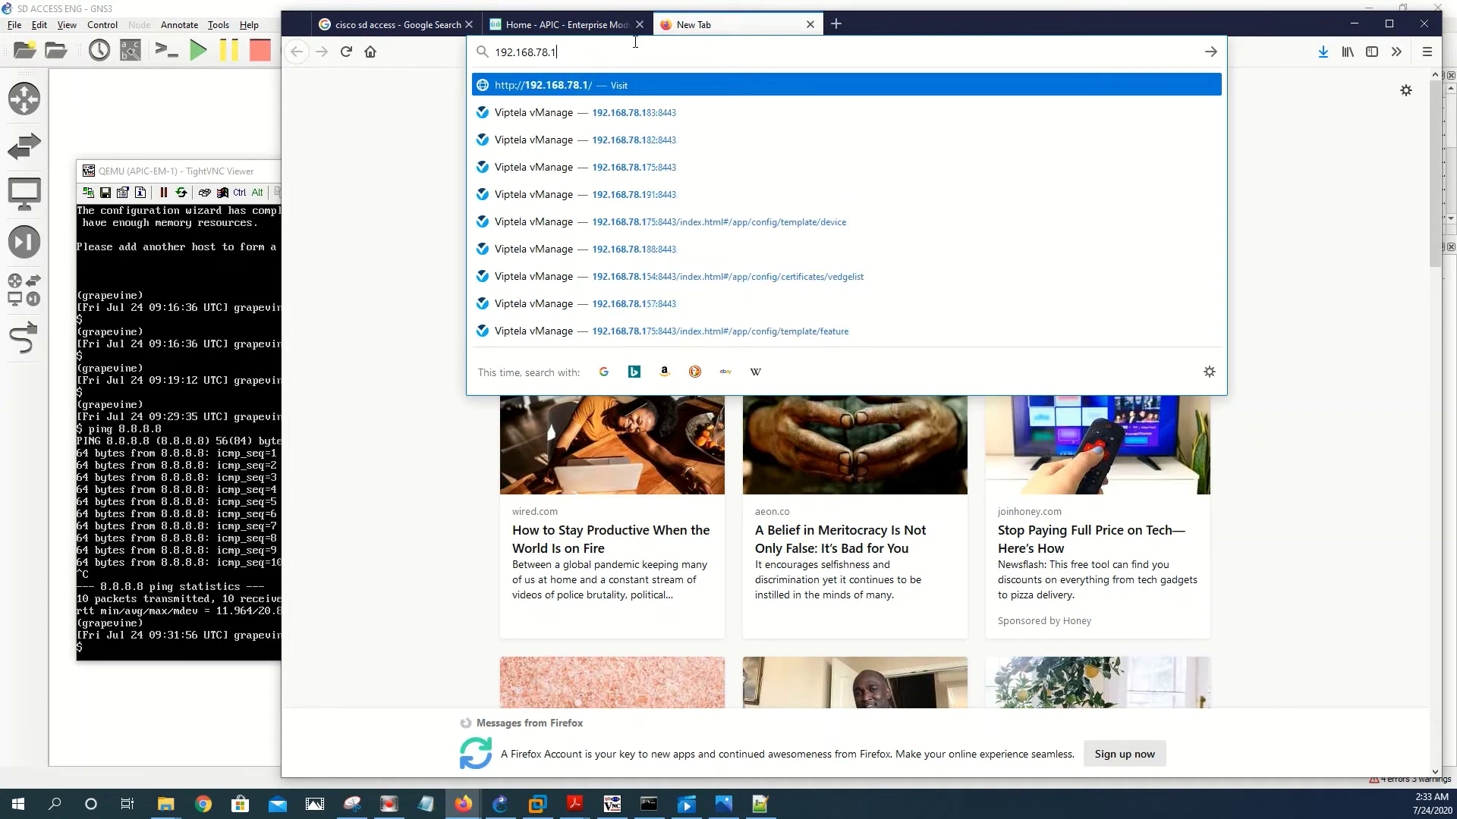
type("204")
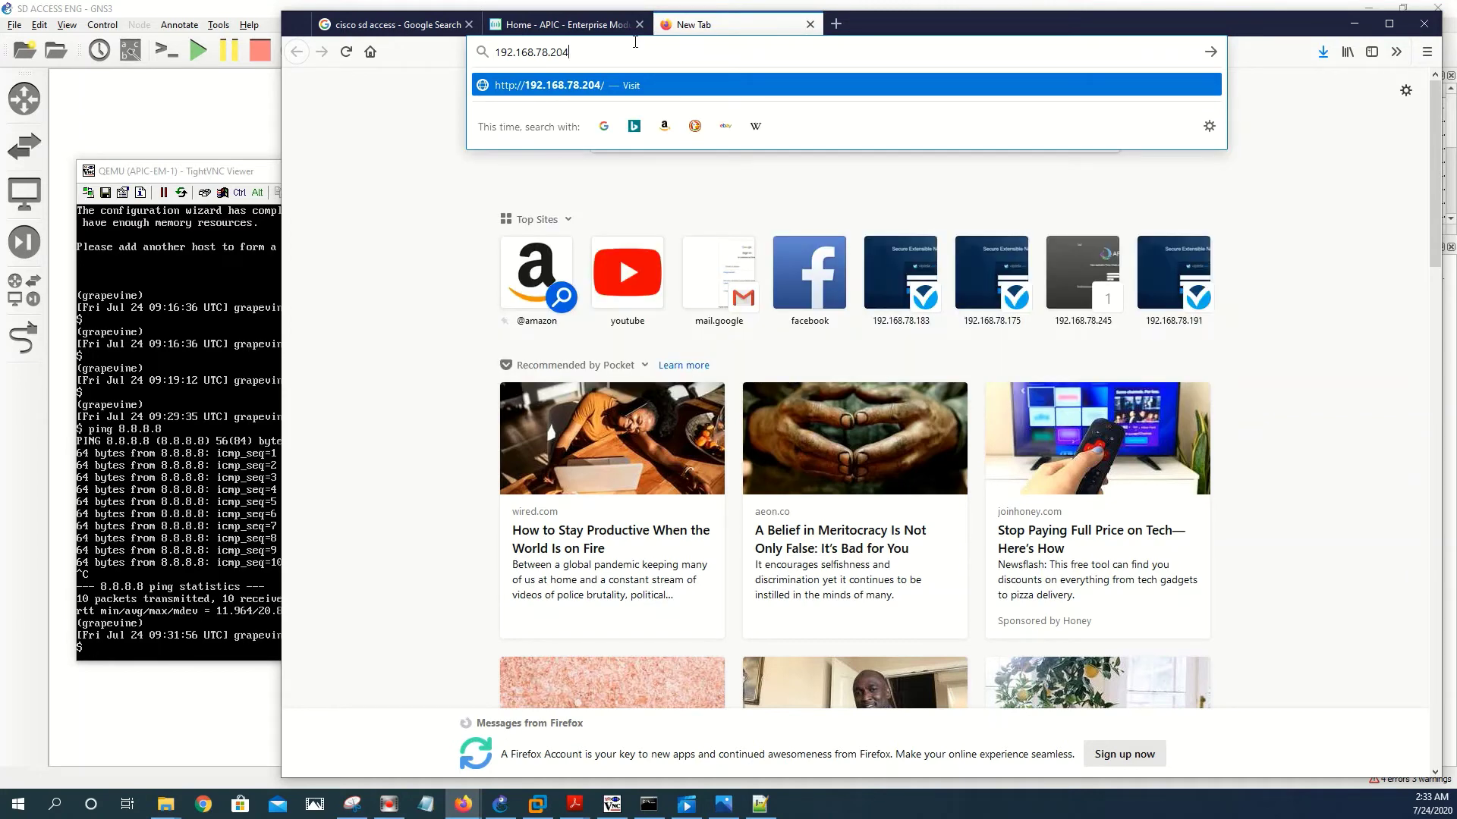
type(":14141")
key("Return")
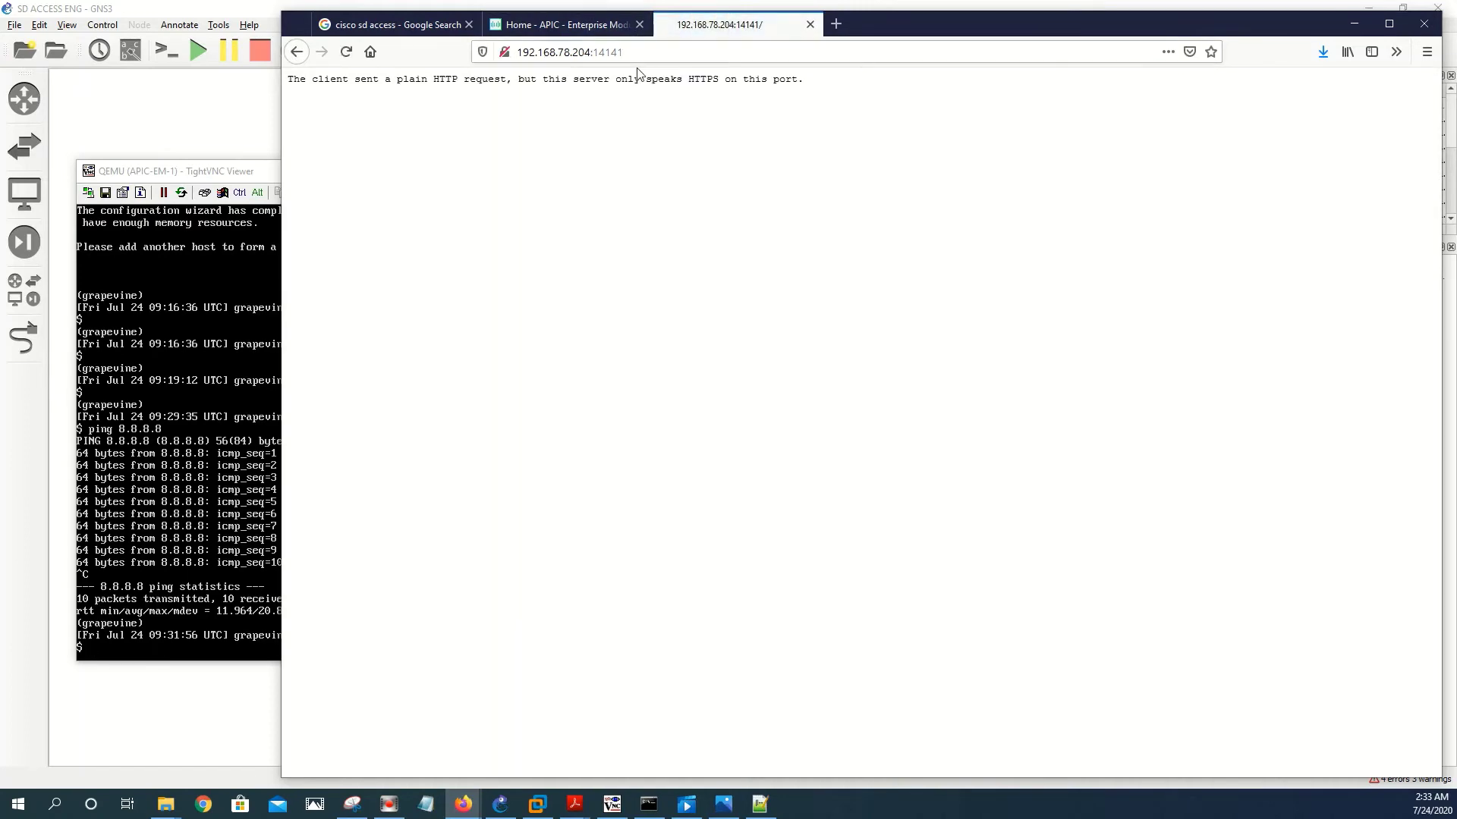
left_click(606, 53)
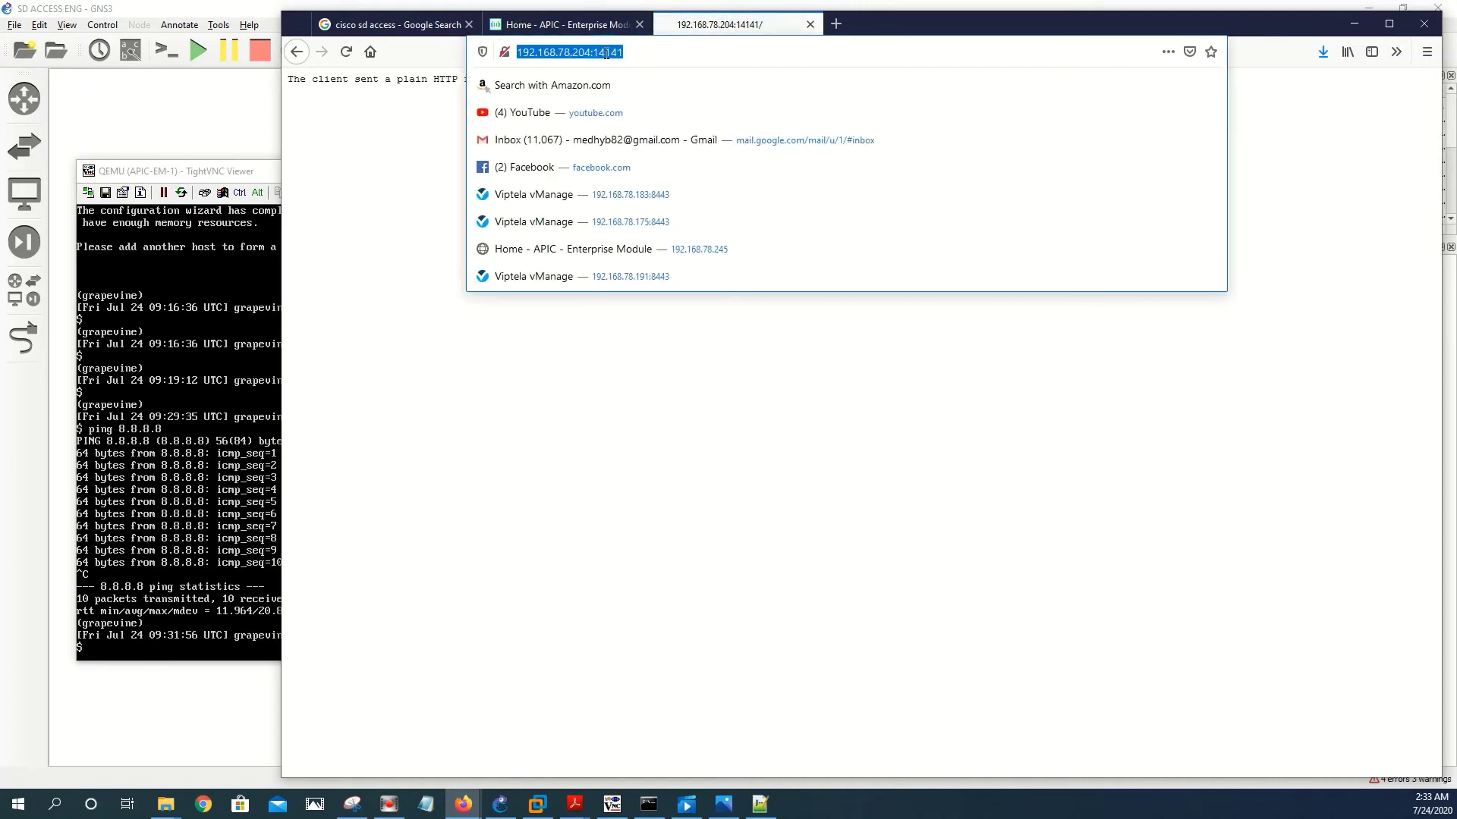
key("Home")
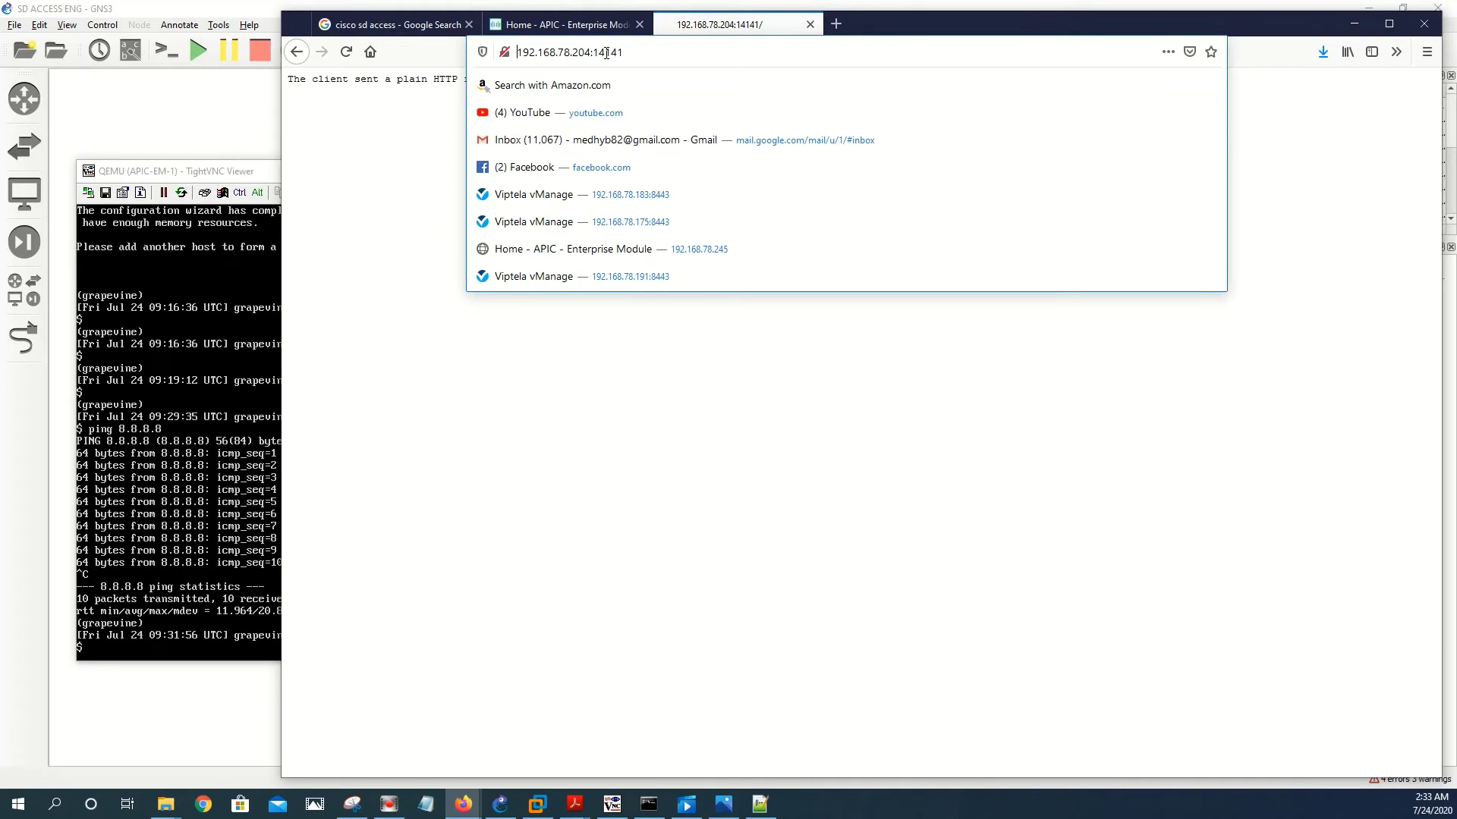
type("htt")
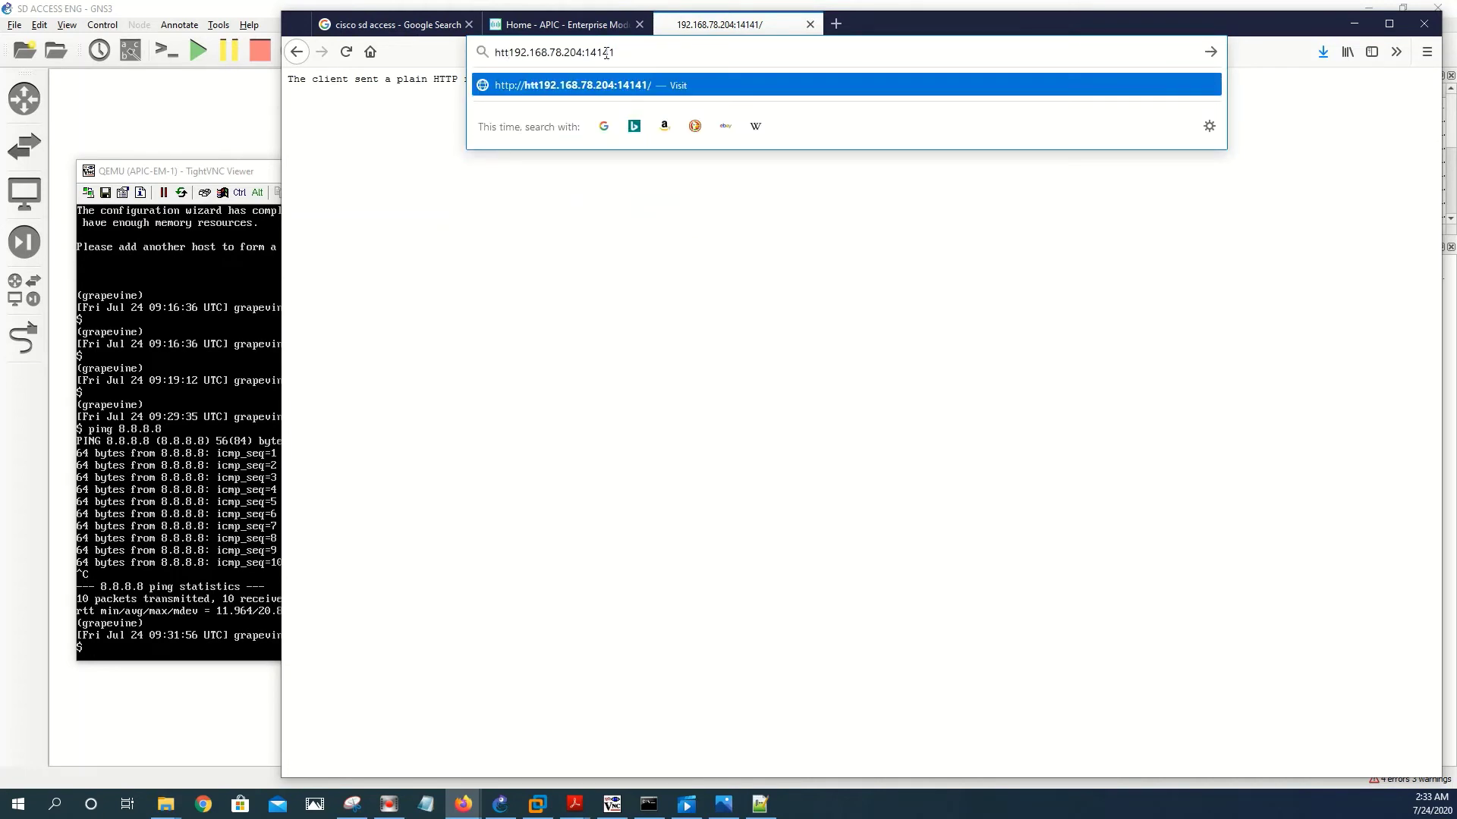
type("ps")
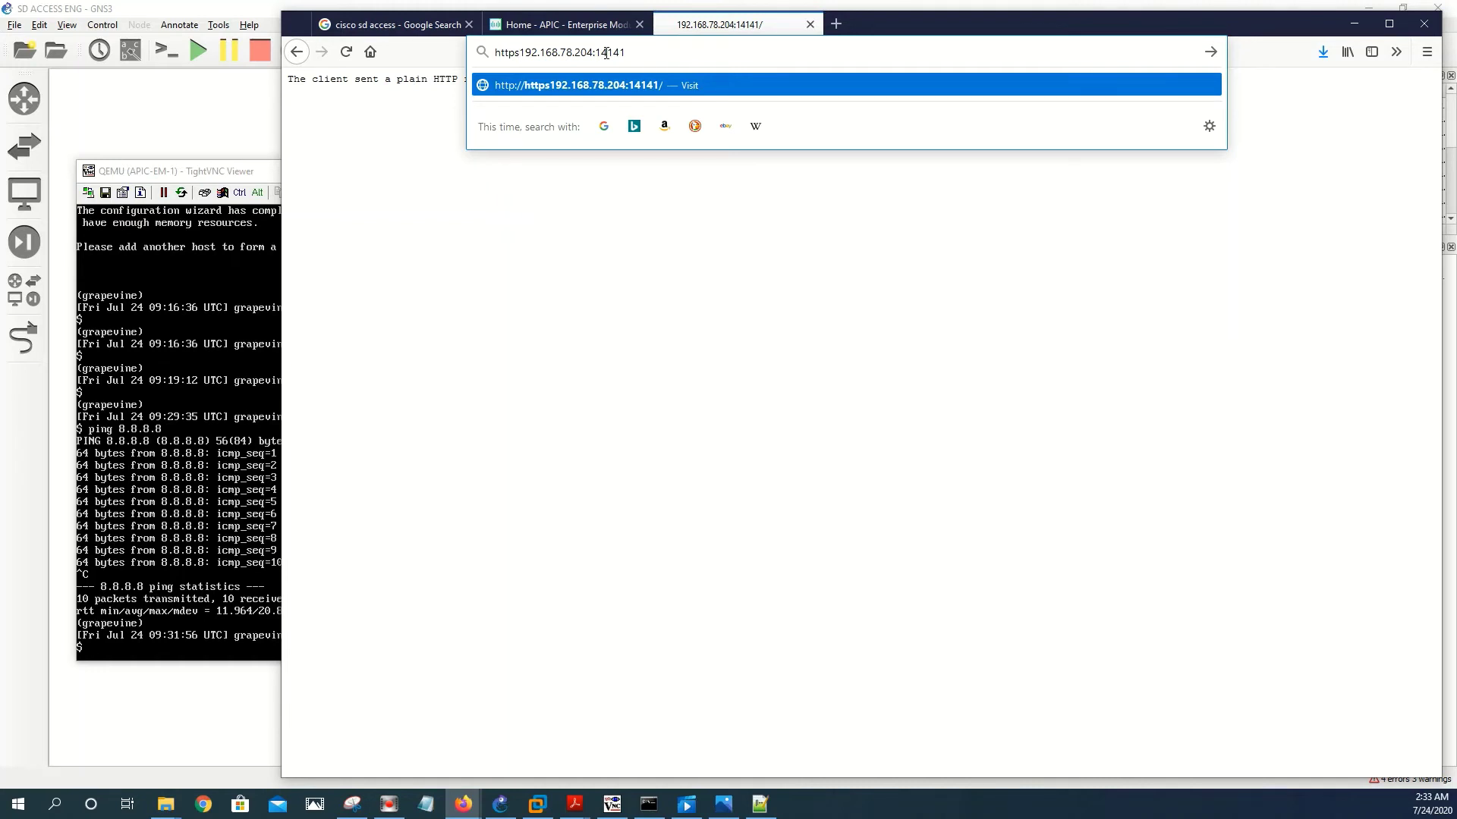
type("://")
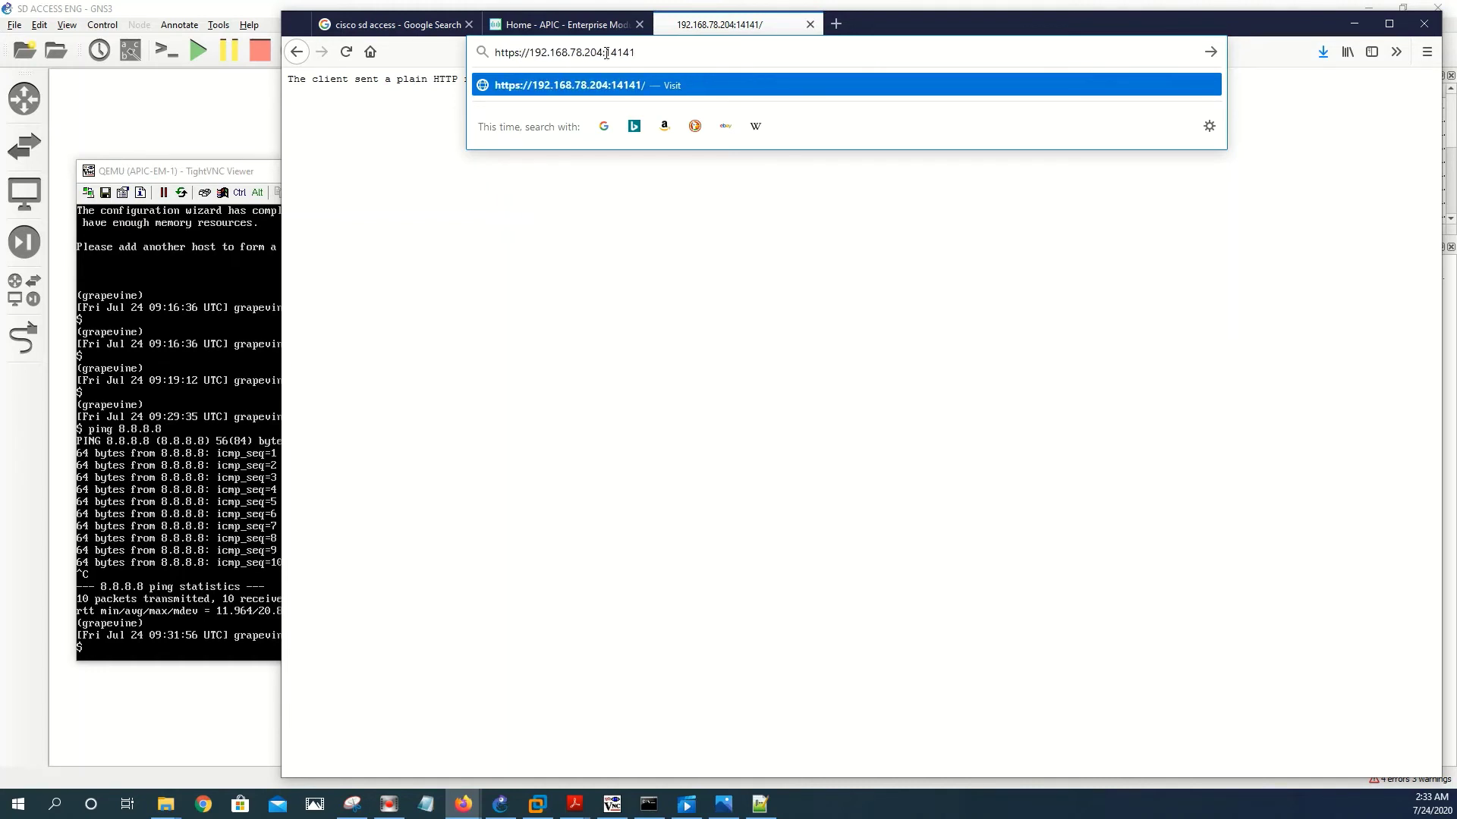
key("Return")
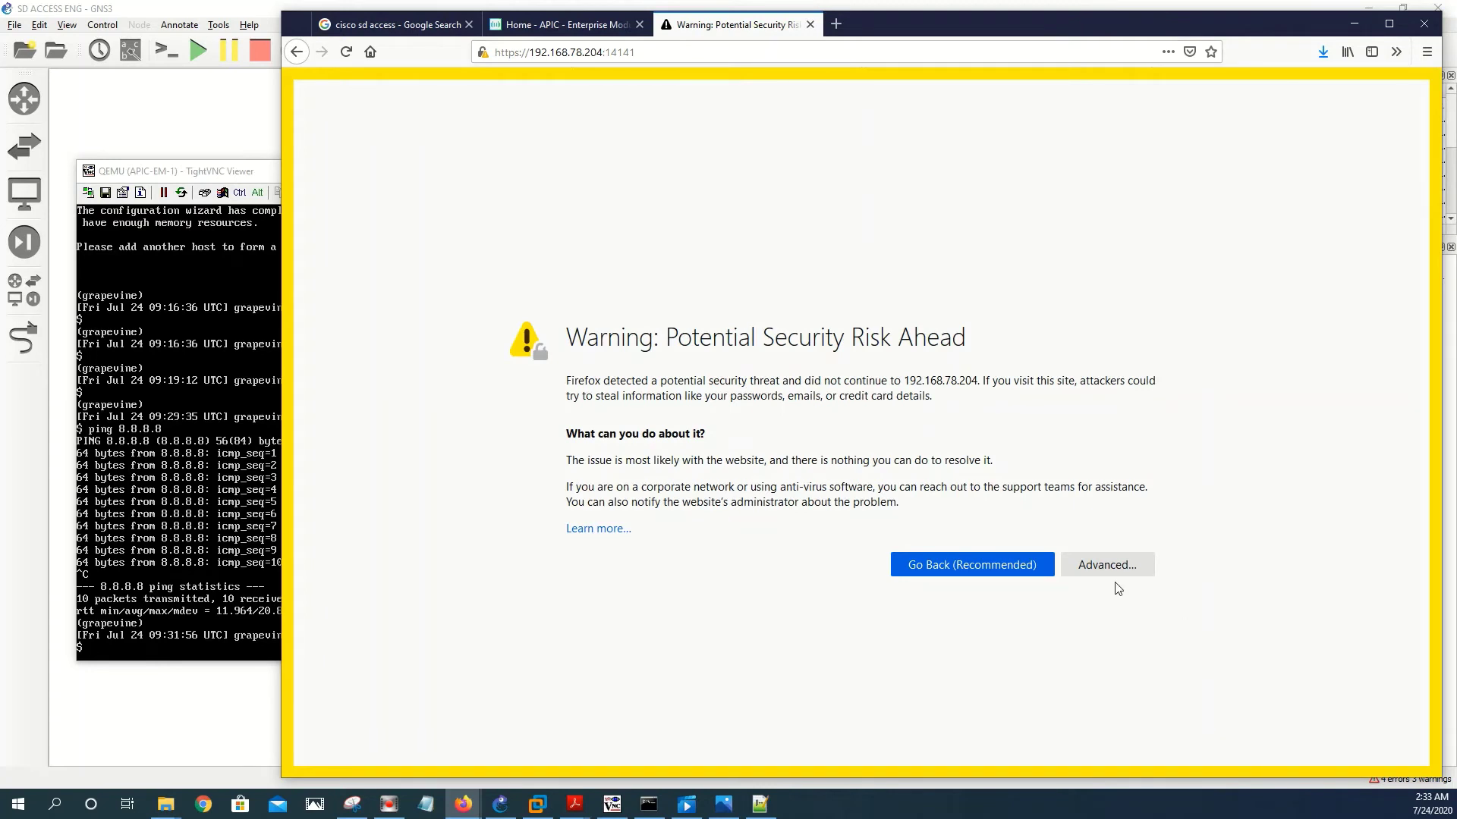
- Accept the untrusted certificate risk to reach the Controller Admin services overview
left_click(1121, 567)
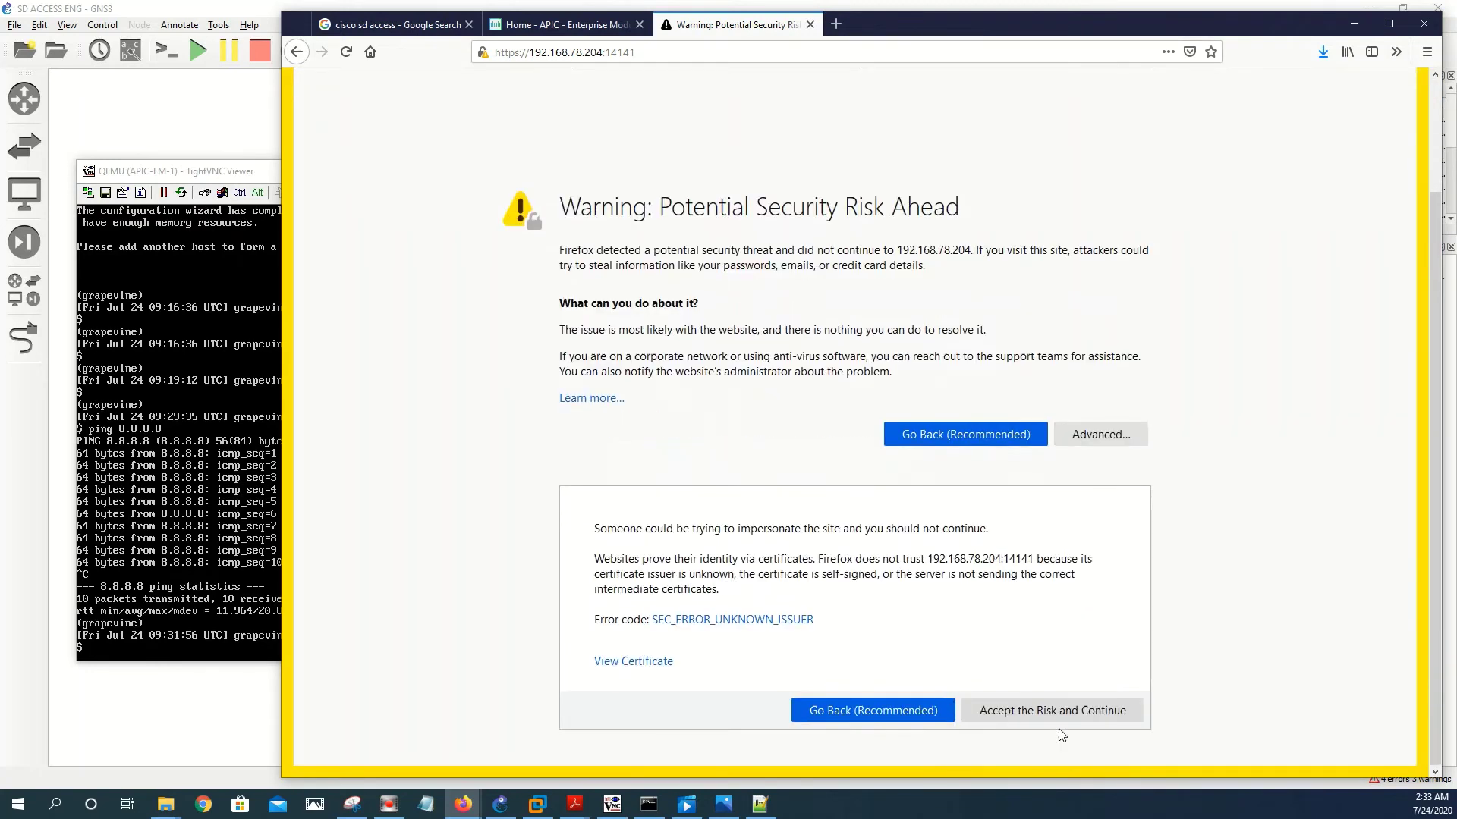
left_click(1050, 716)
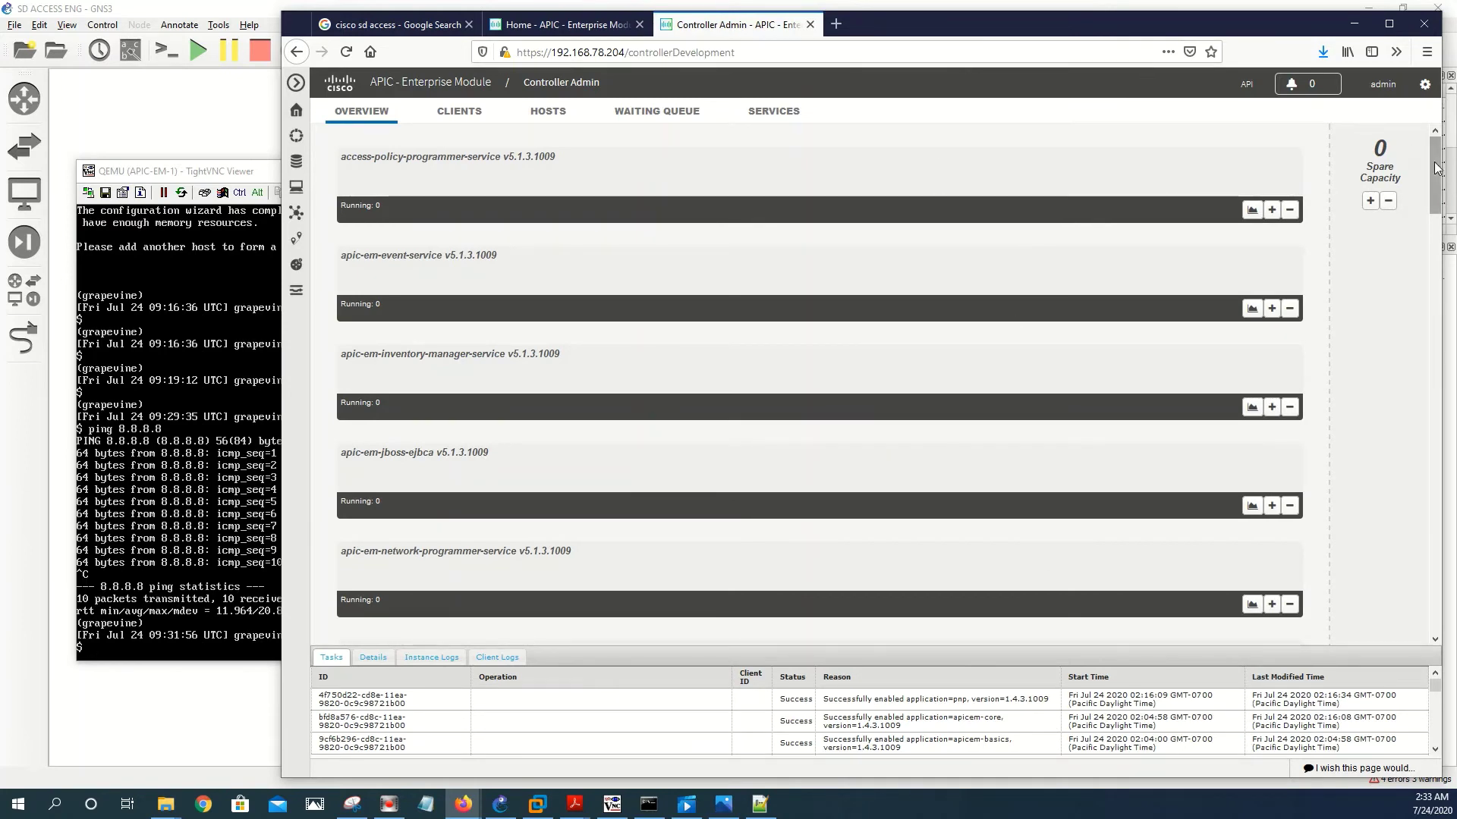
left_click_drag(1434, 186, 1421, 583)
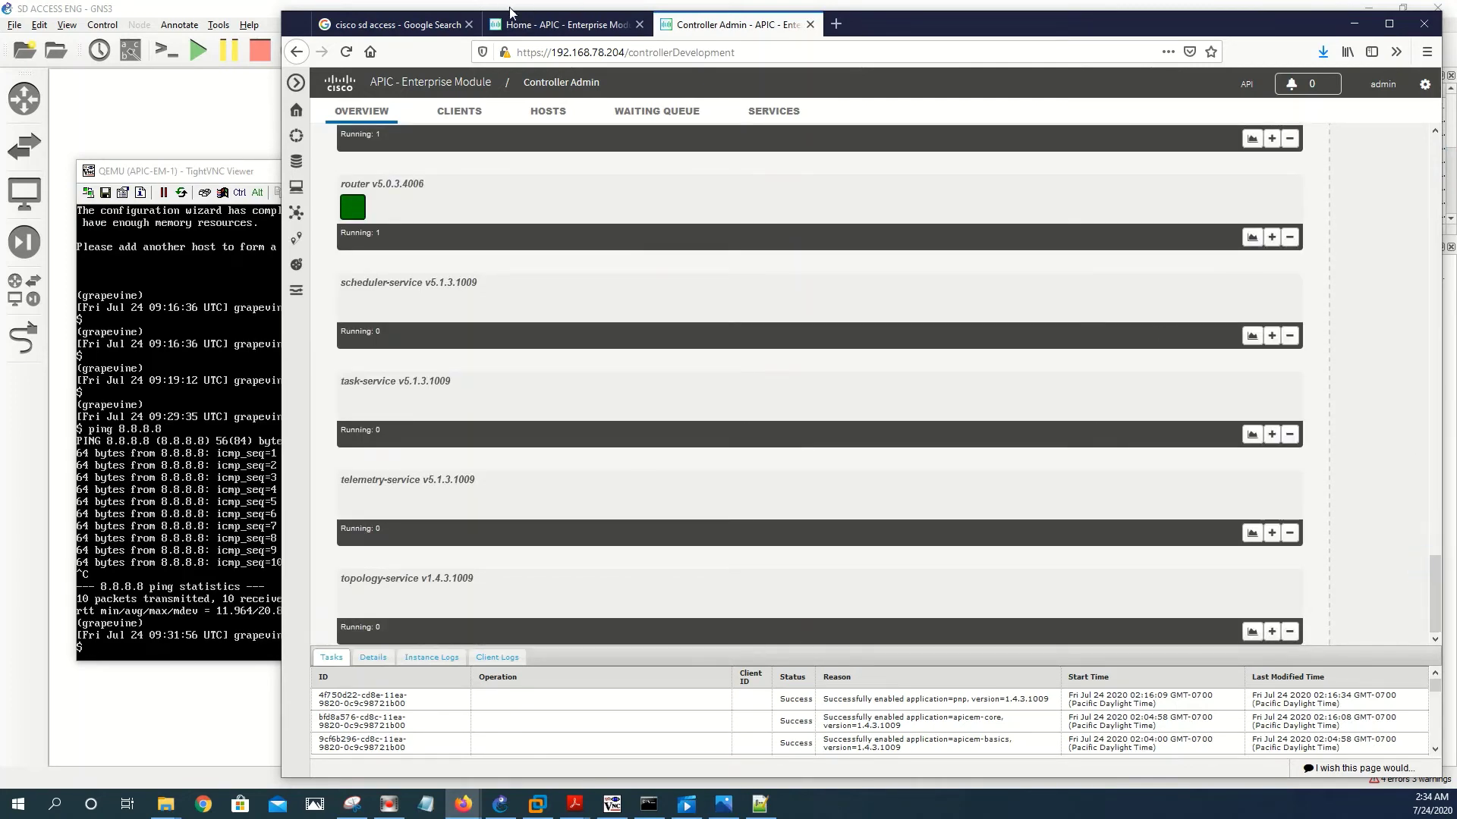
left_click(552, 25)
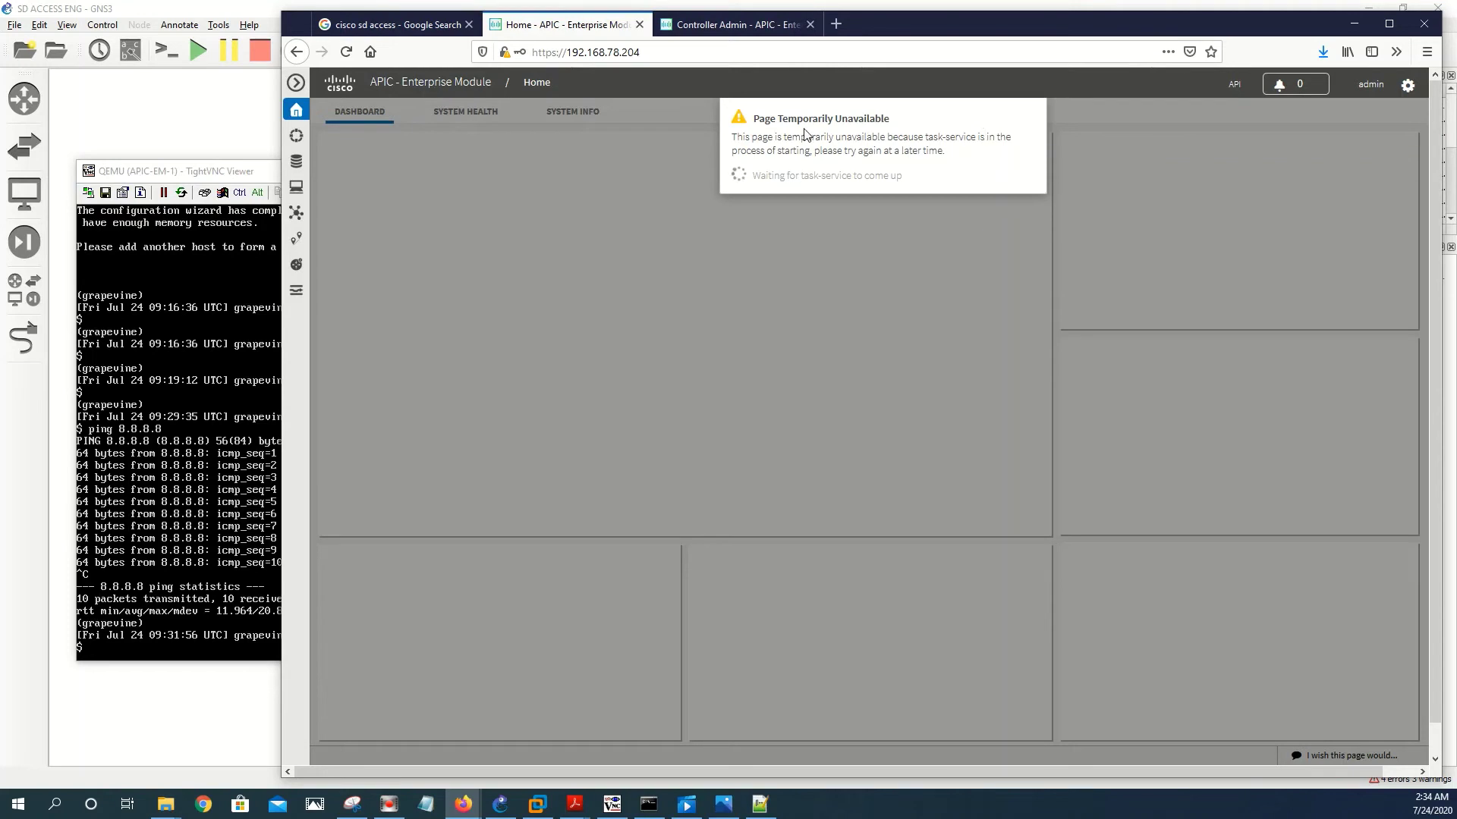
left_click(720, 29)
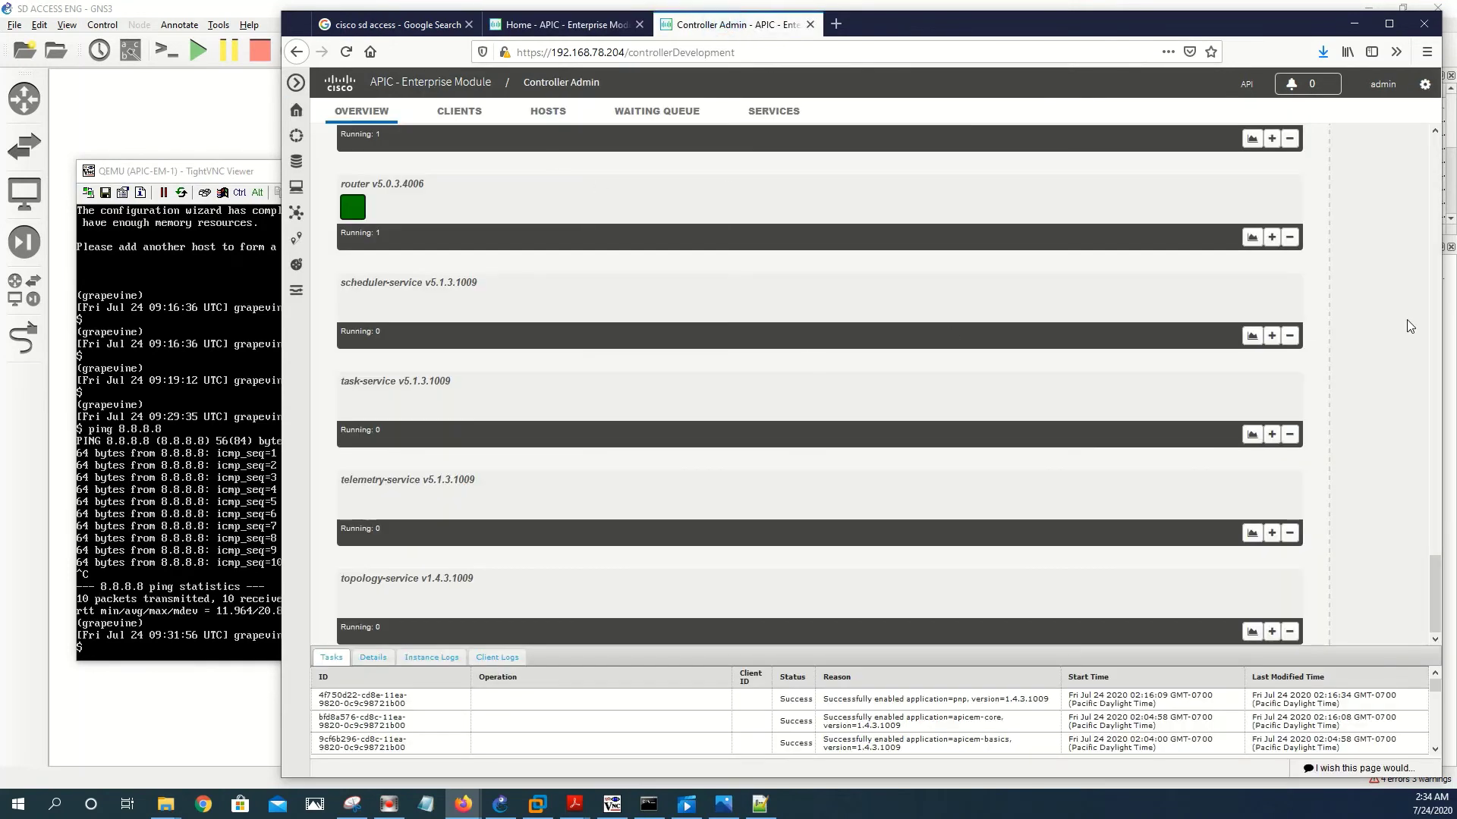
left_click_drag(1431, 599, 1406, 237)
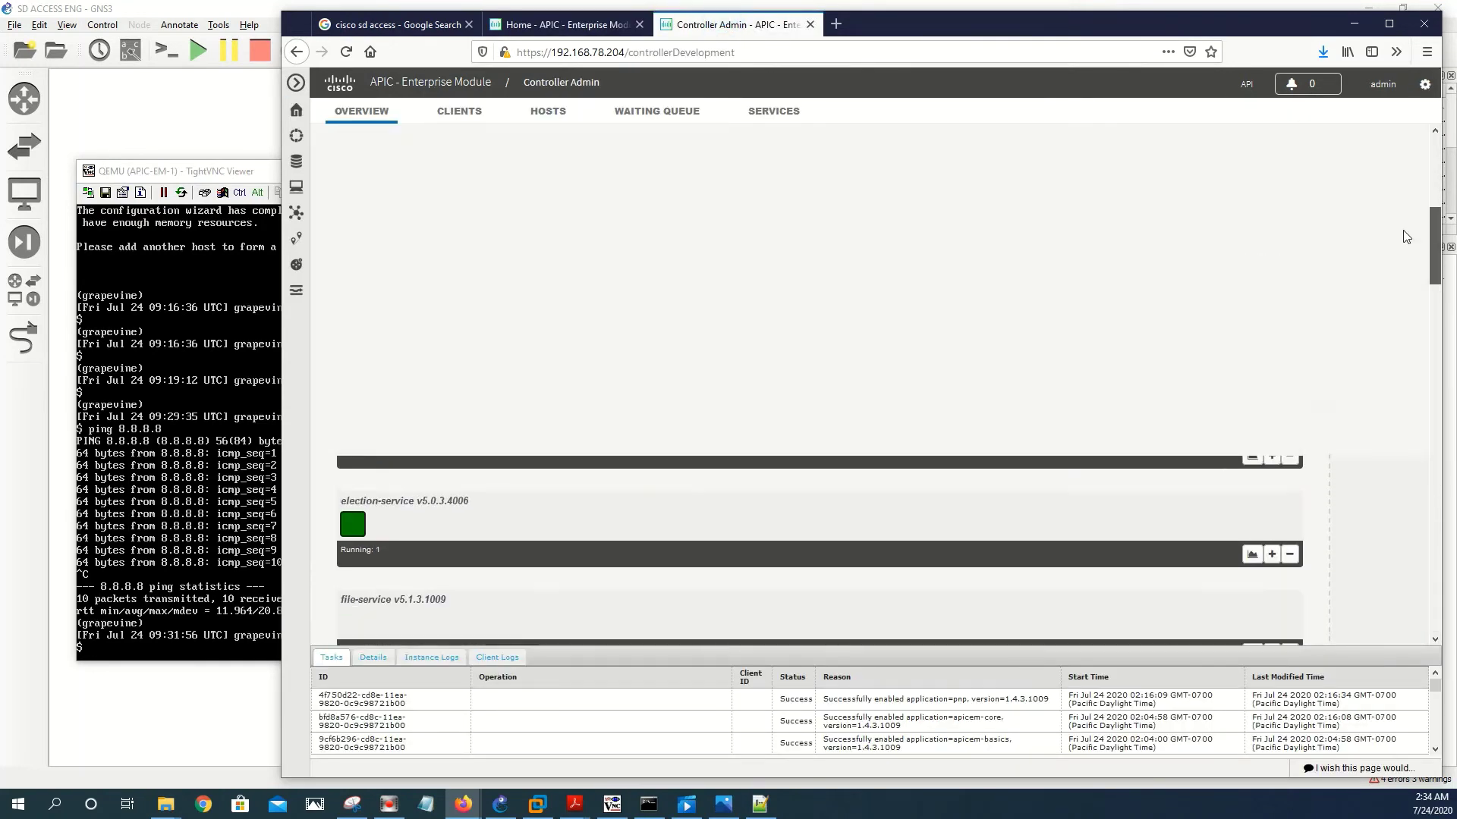
scroll(1406, 237, "up", 5)
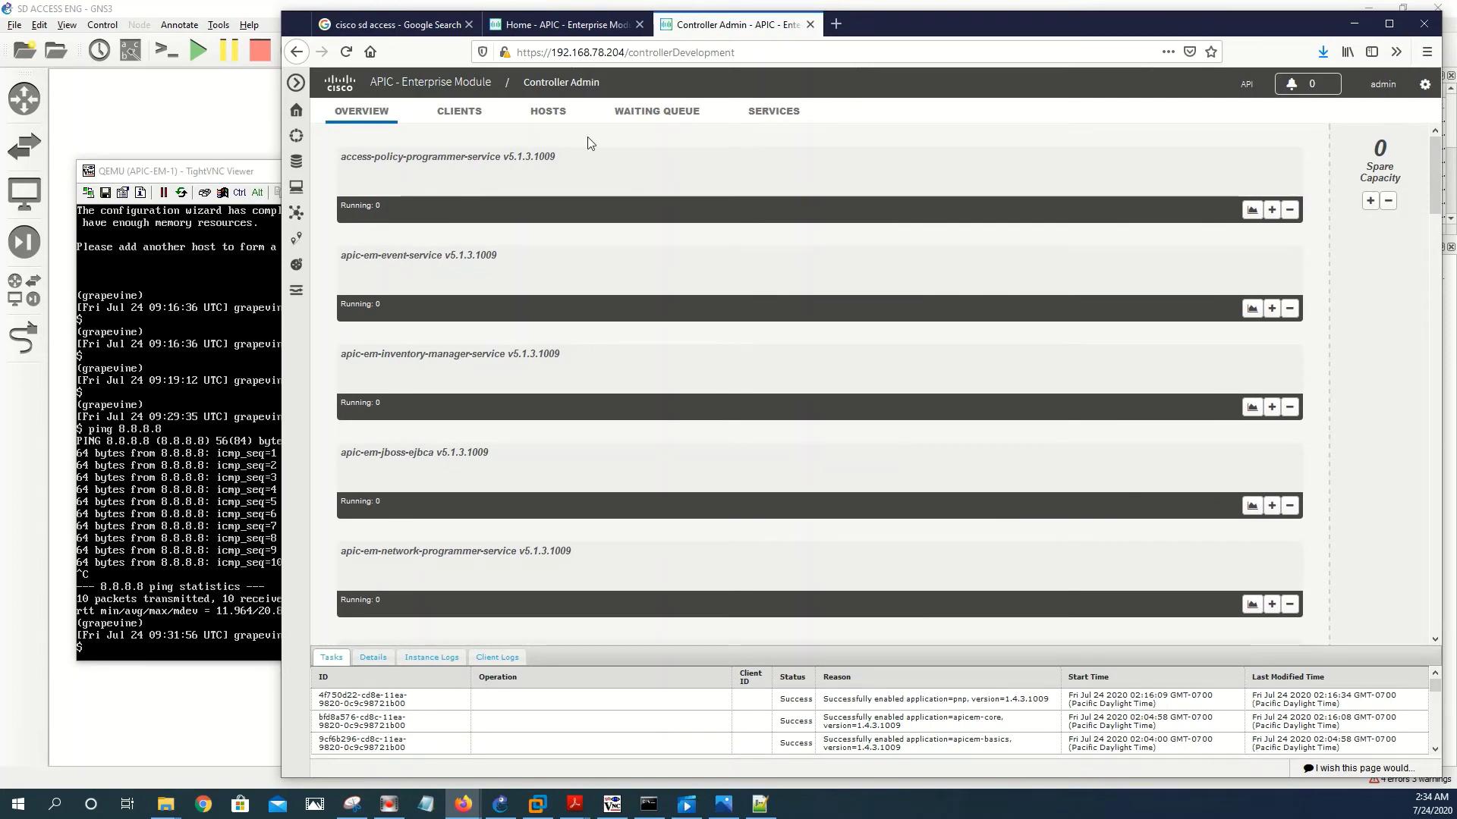
scroll(598, 368, "down", 10)
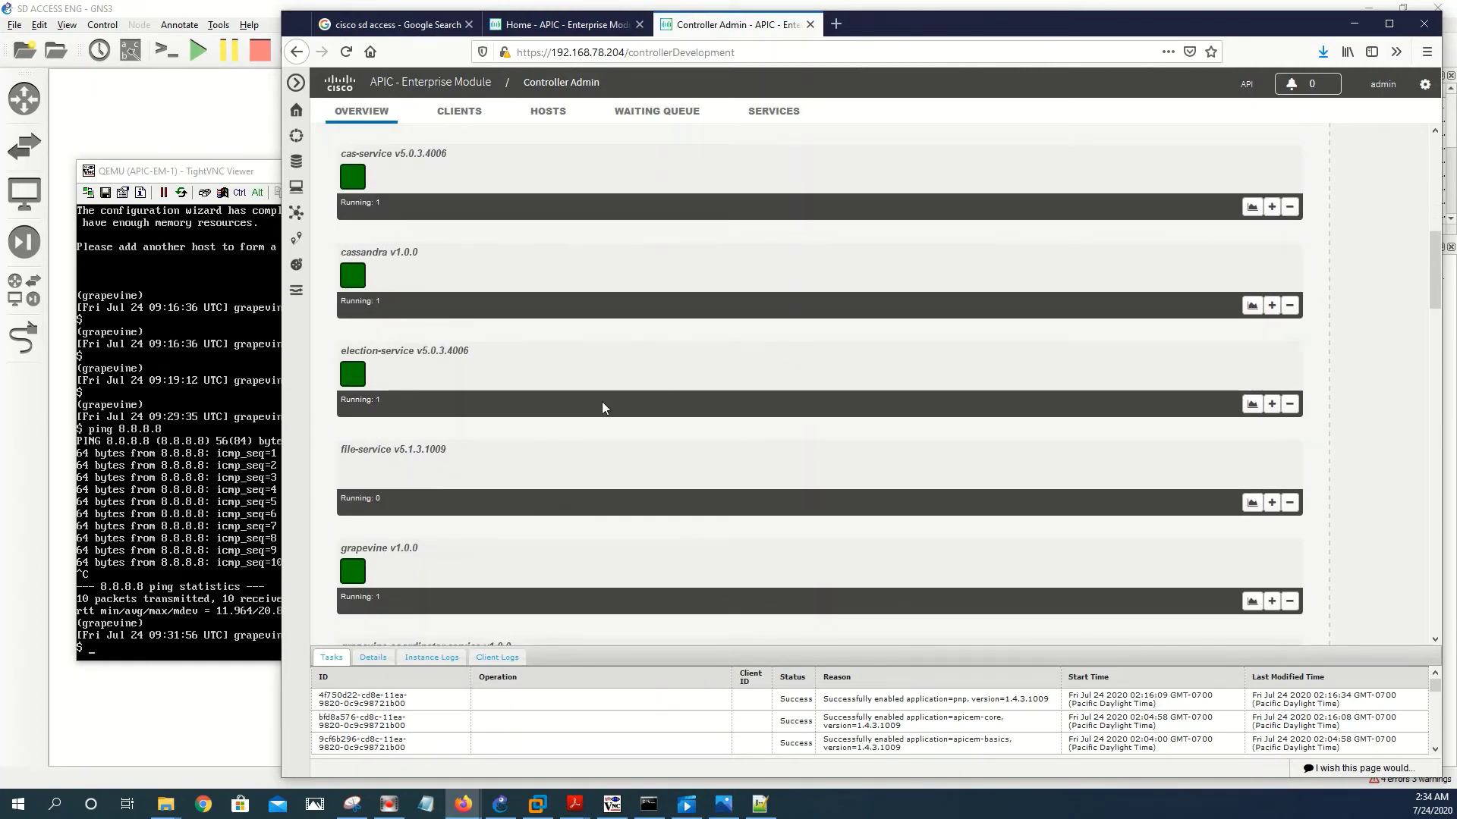
scroll(667, 381, "up", 10)
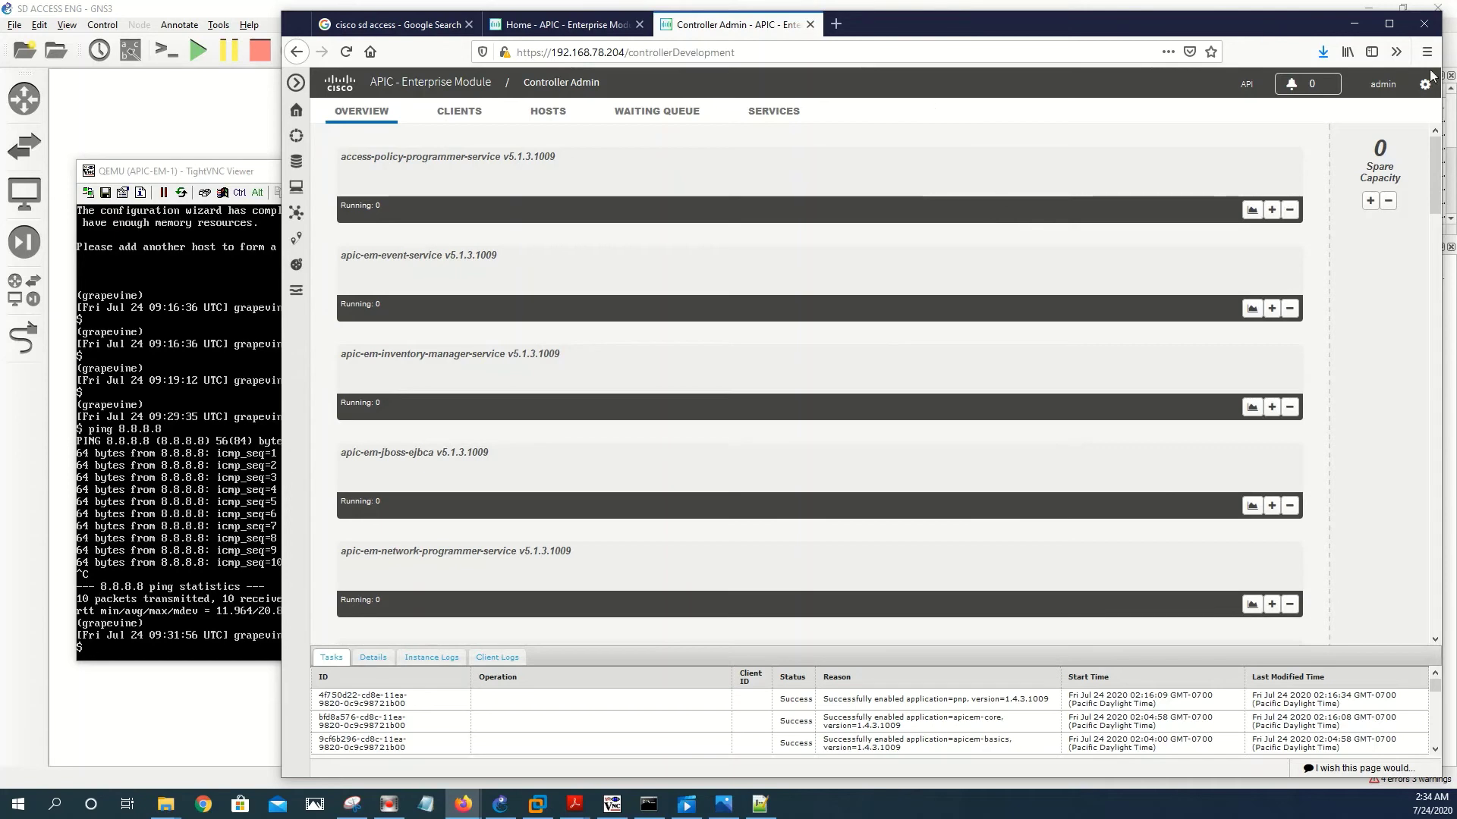
- Grow instances of access-policy-programmer, apic-em-event, apic-em-inventory-manager and apic-em-jboss-ejbca services
left_click(1272, 211)
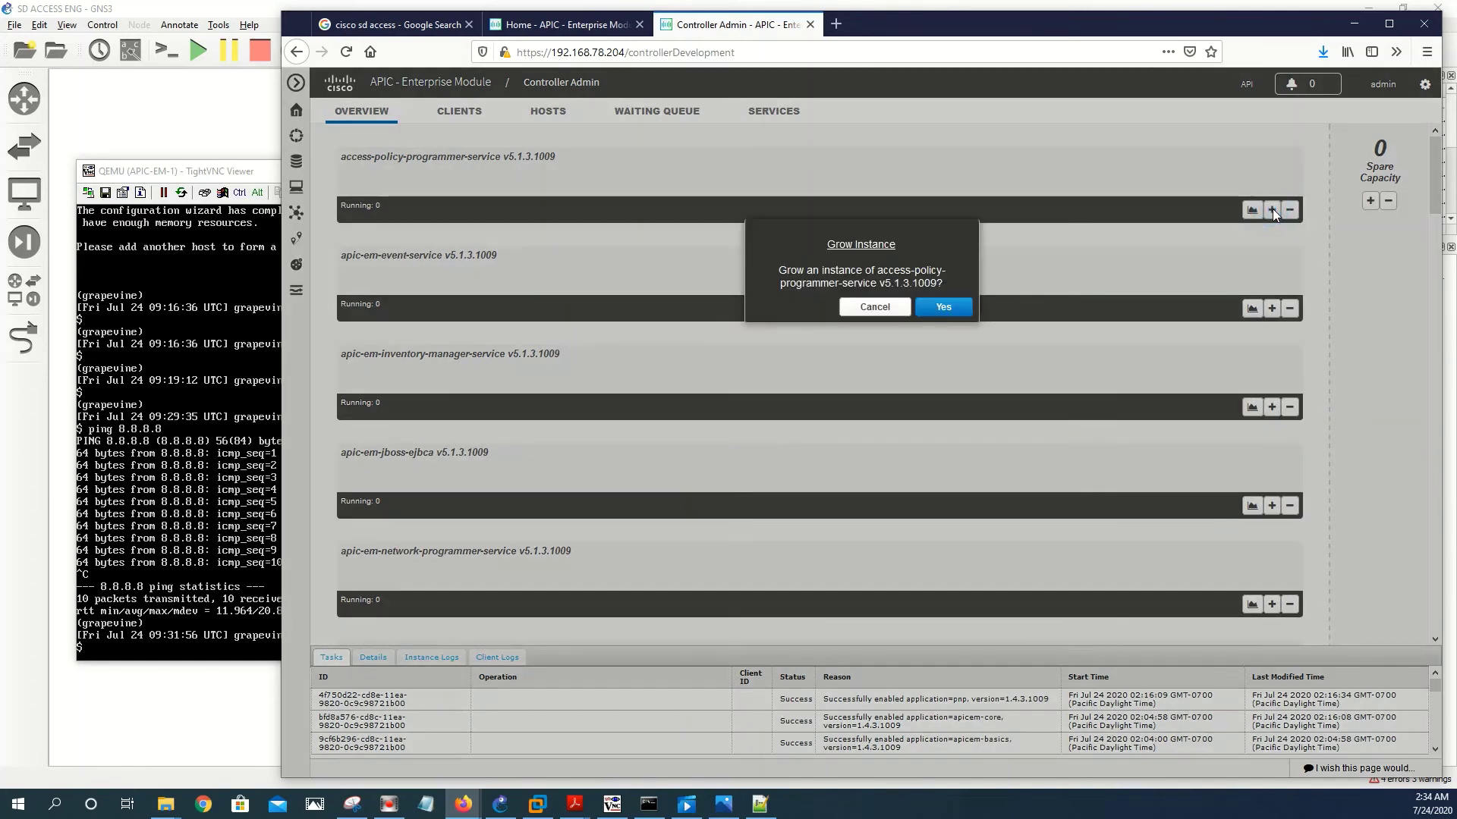
left_click(949, 307)
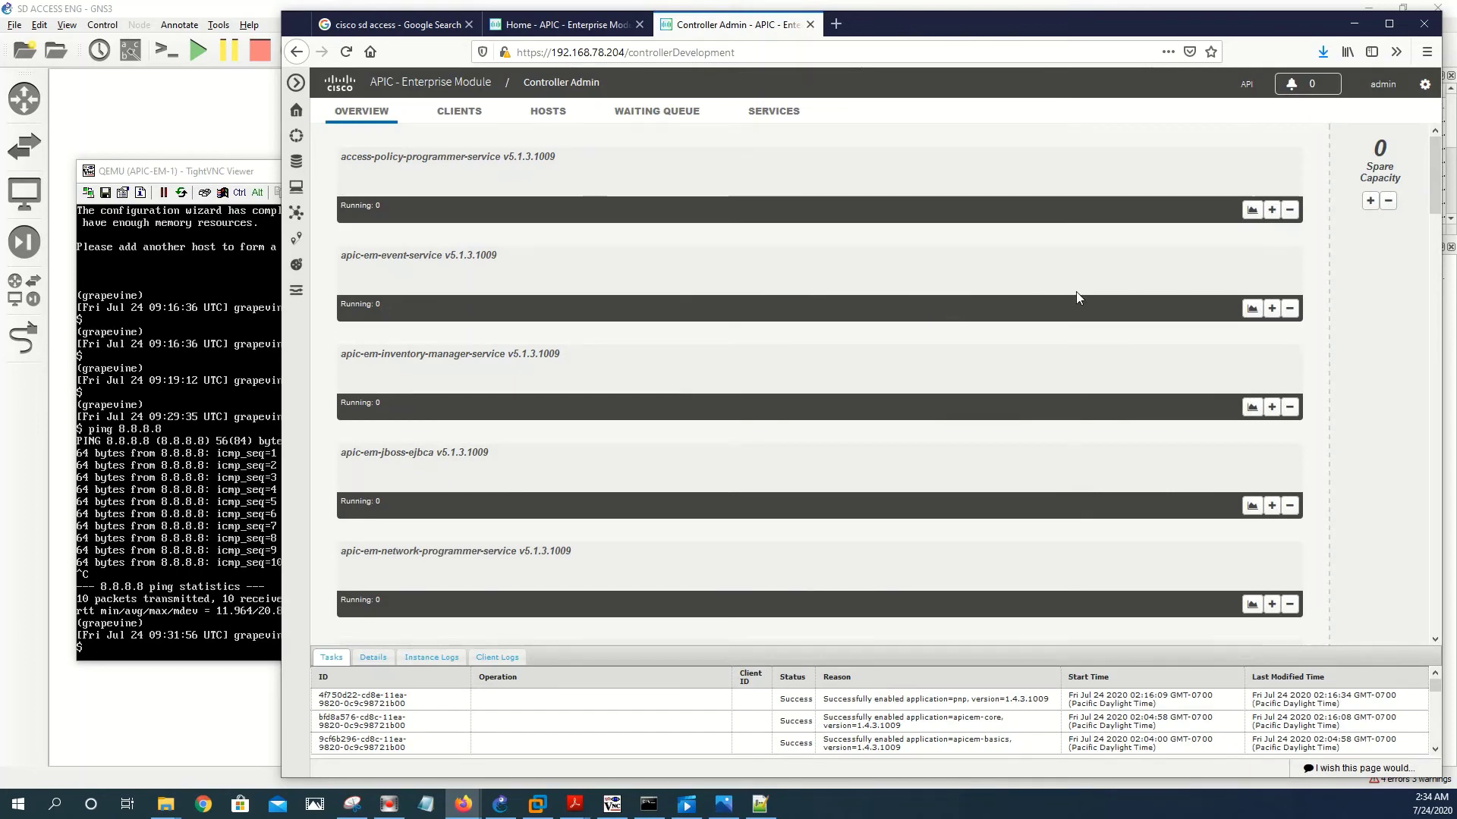
left_click(1272, 308)
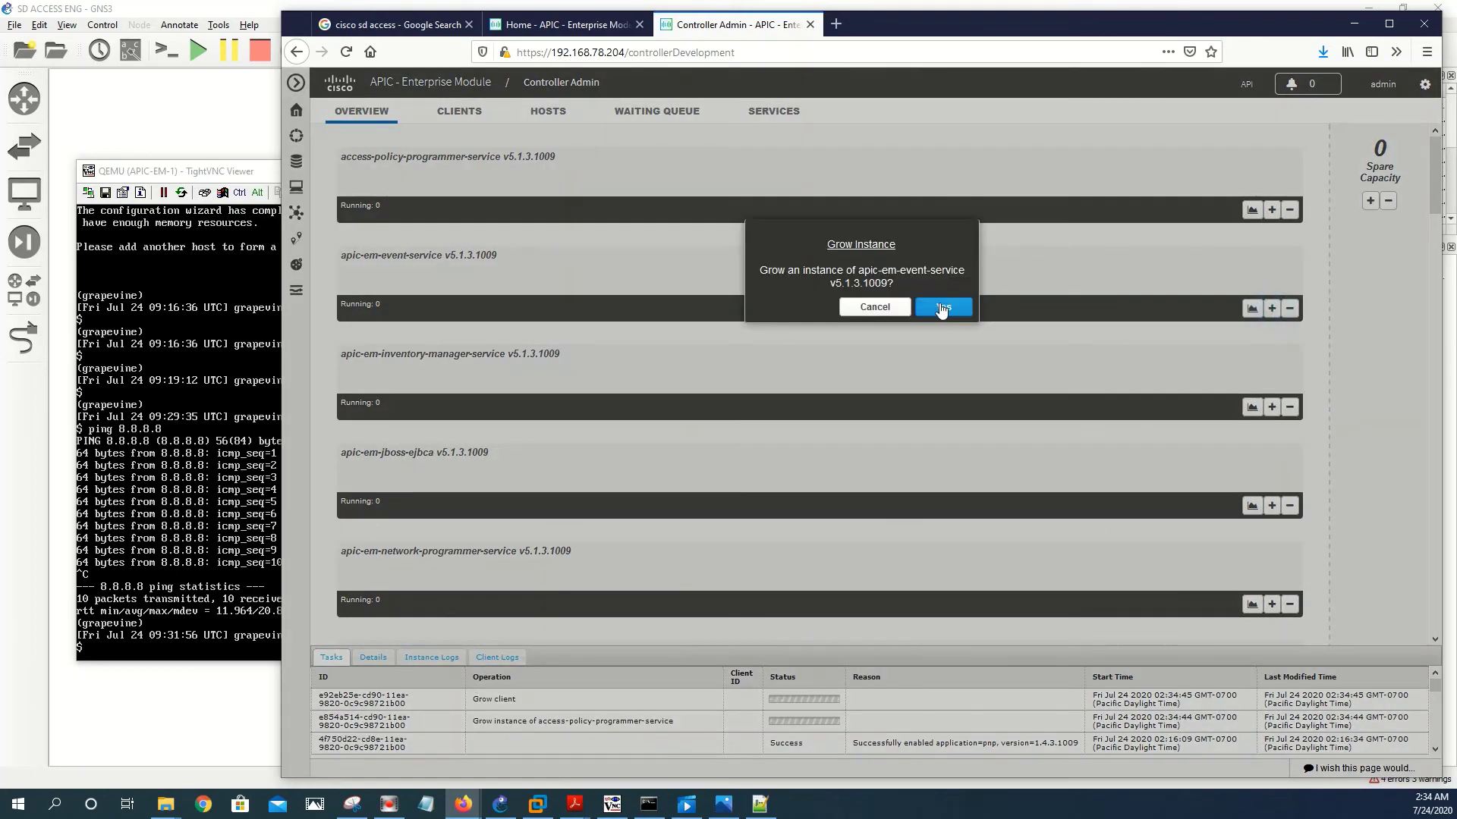
left_click(939, 302)
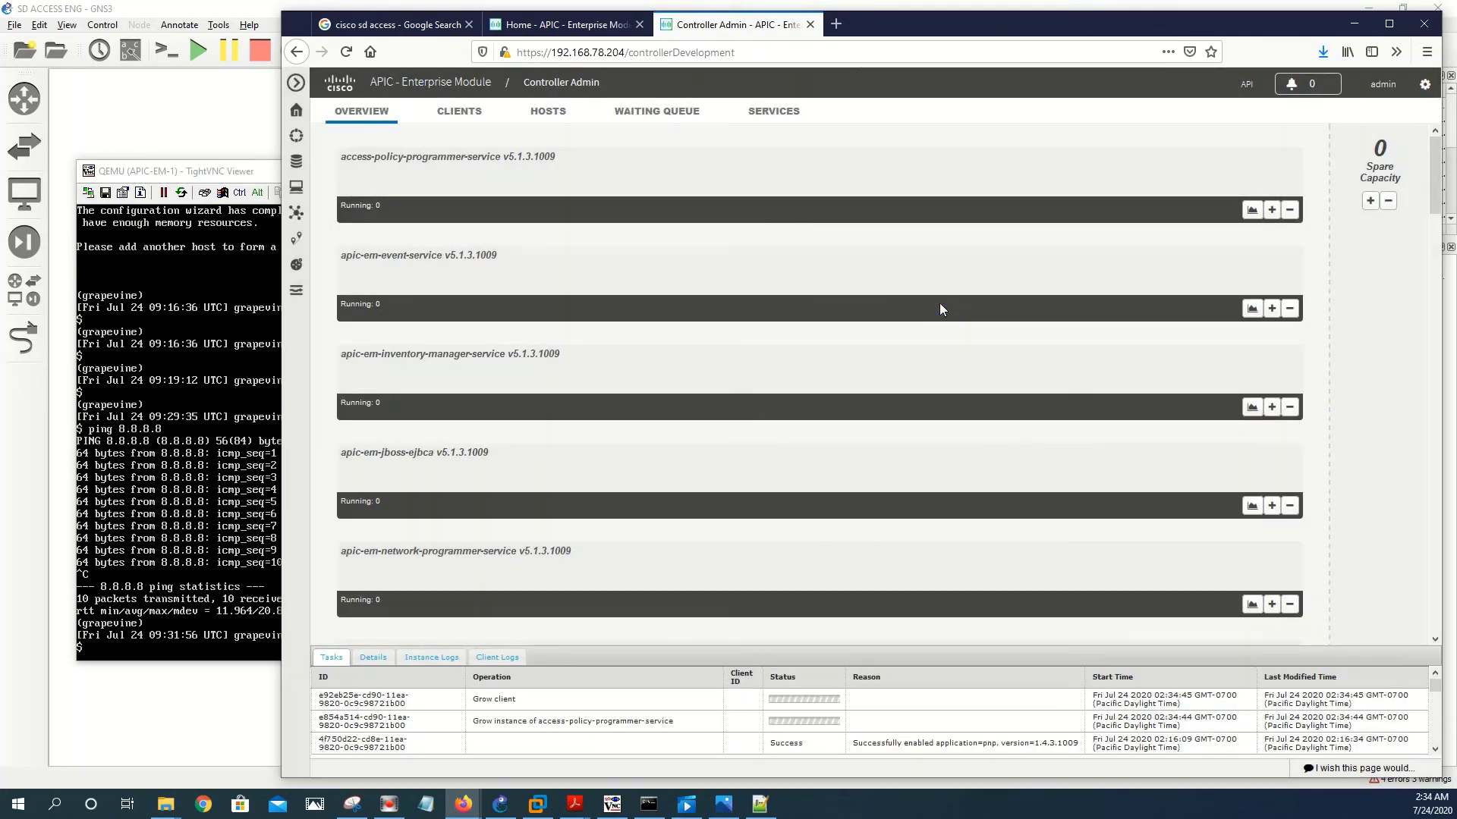
left_click(1271, 406)
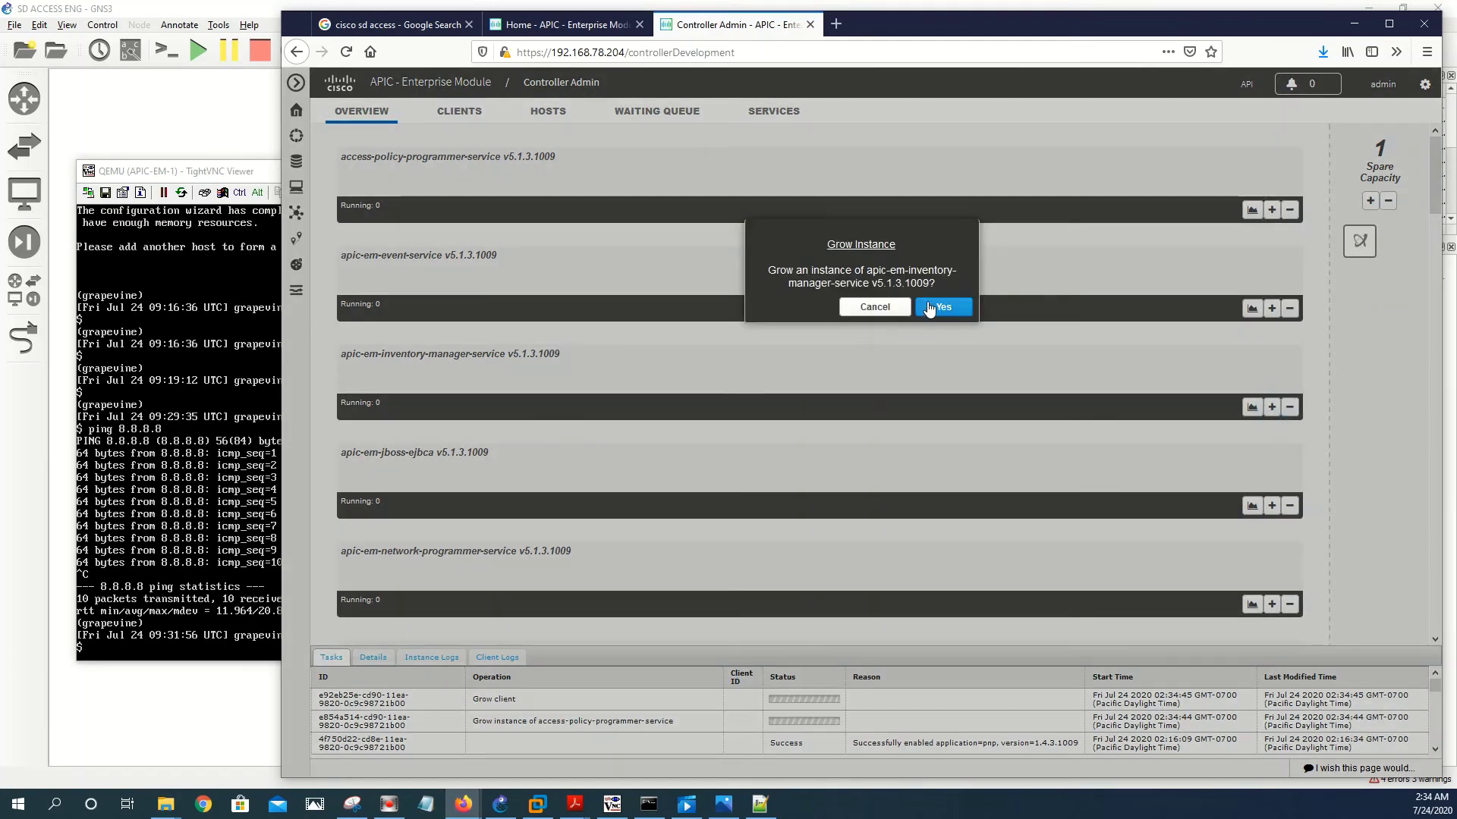
left_click(939, 305)
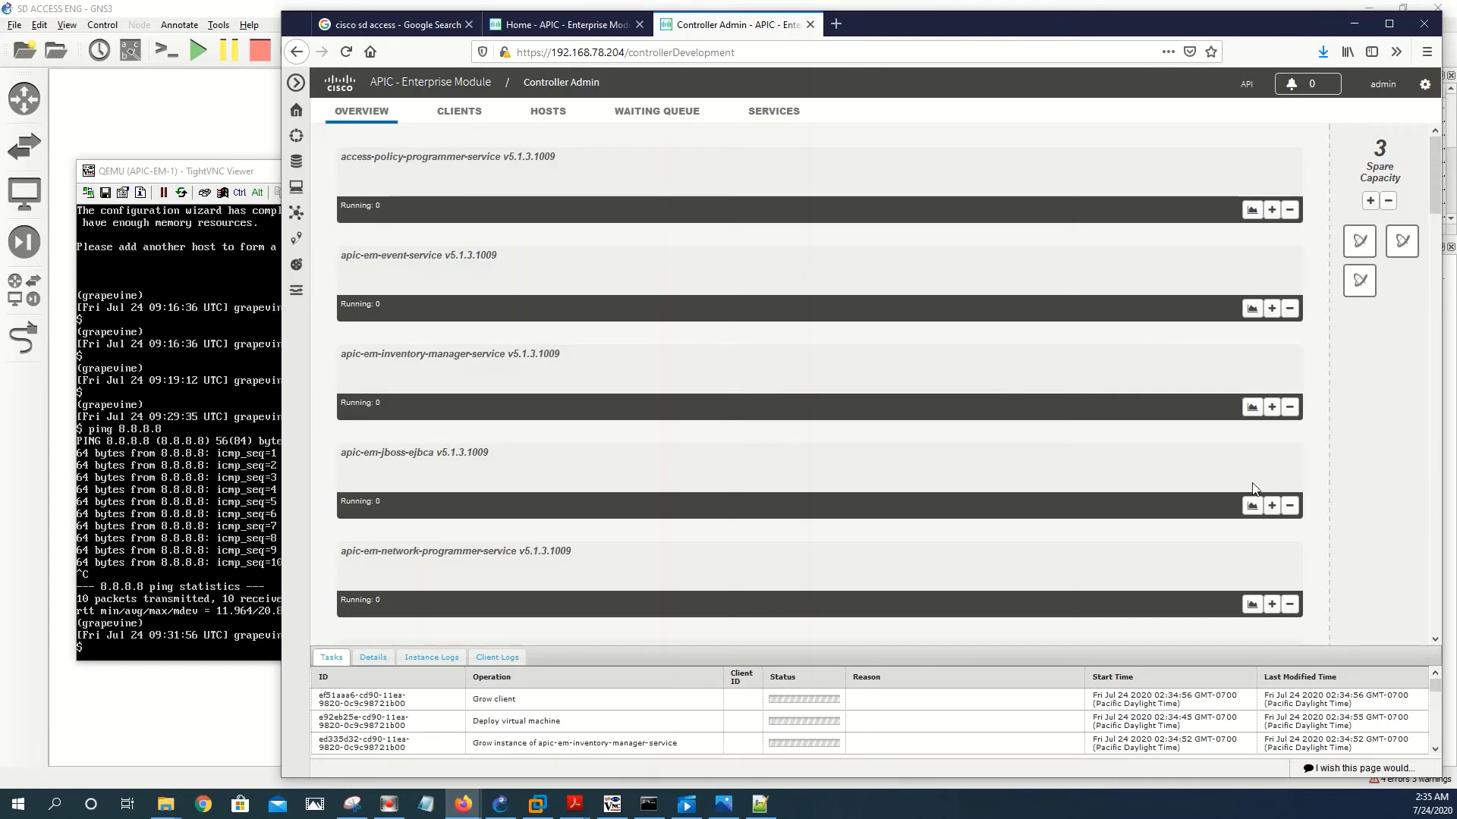
left_click(1271, 506)
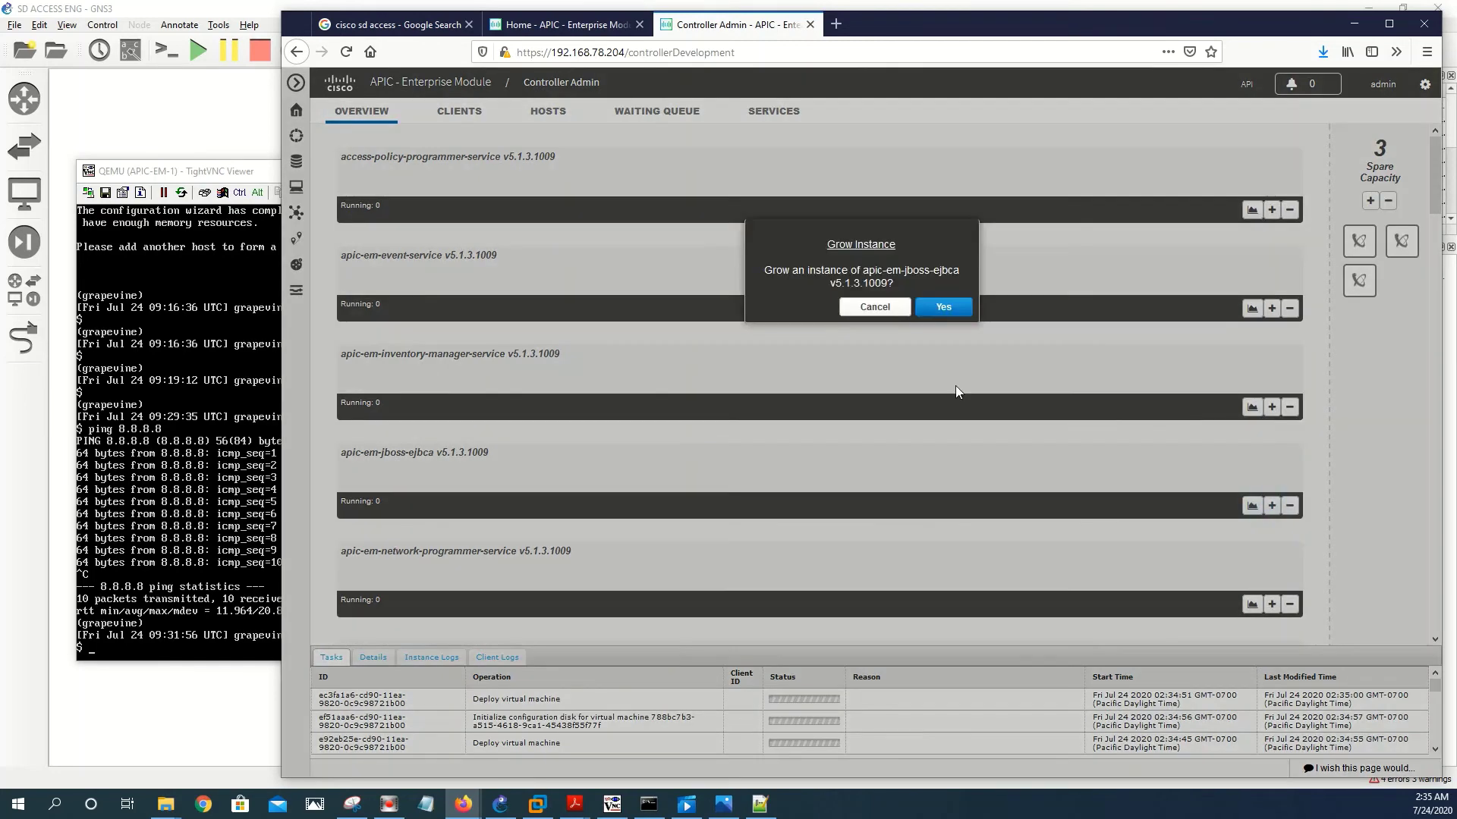
left_click(943, 306)
- Grow instances of apic-em-network-programmer and apic-em-pki-broker services, then highlight file-service v5.1.3.1009
scroll(1190, 475, "down", 2)
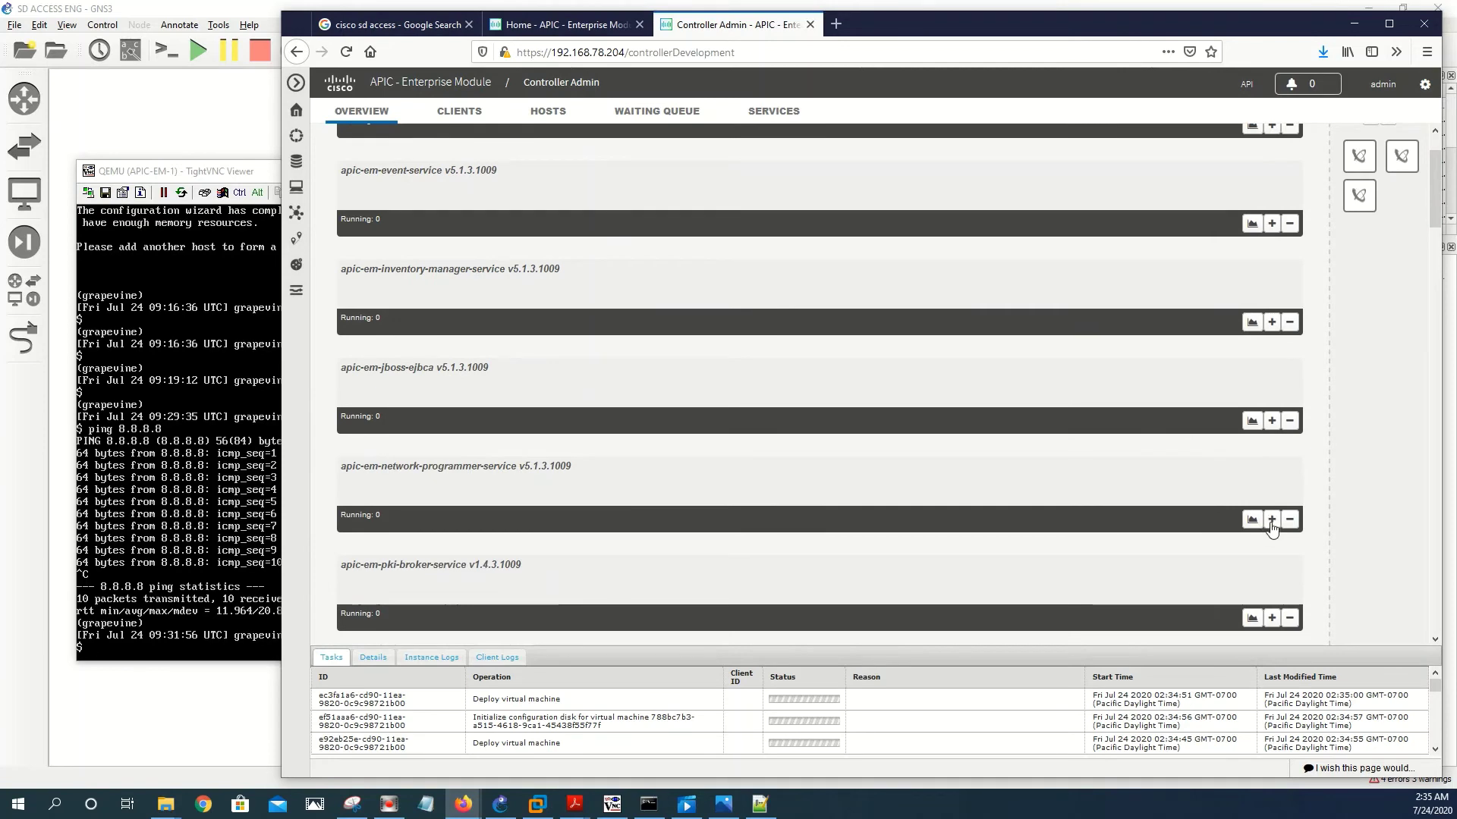
left_click(1272, 519)
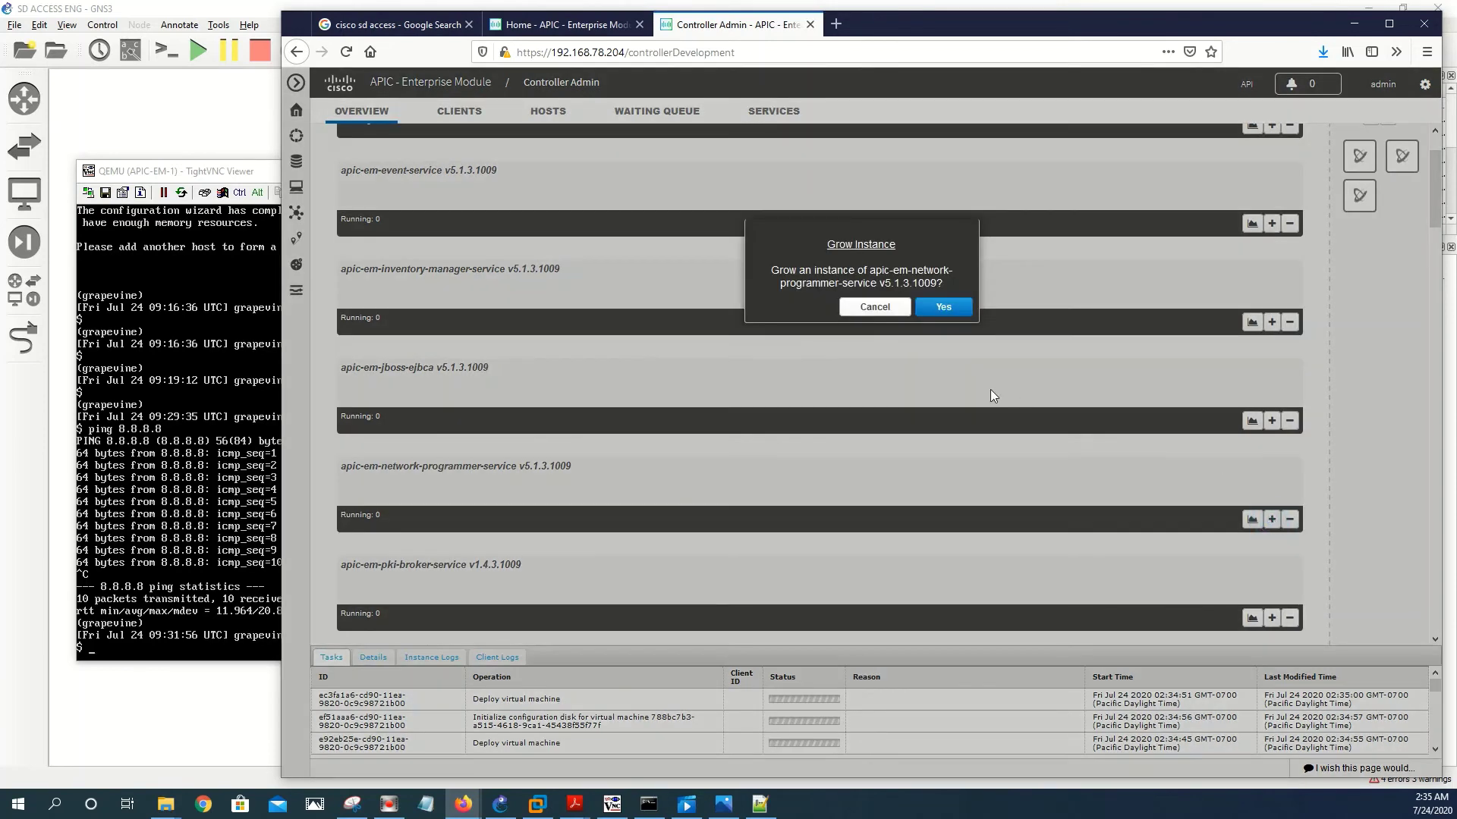
left_click(944, 308)
scroll(1274, 486, "down", 2)
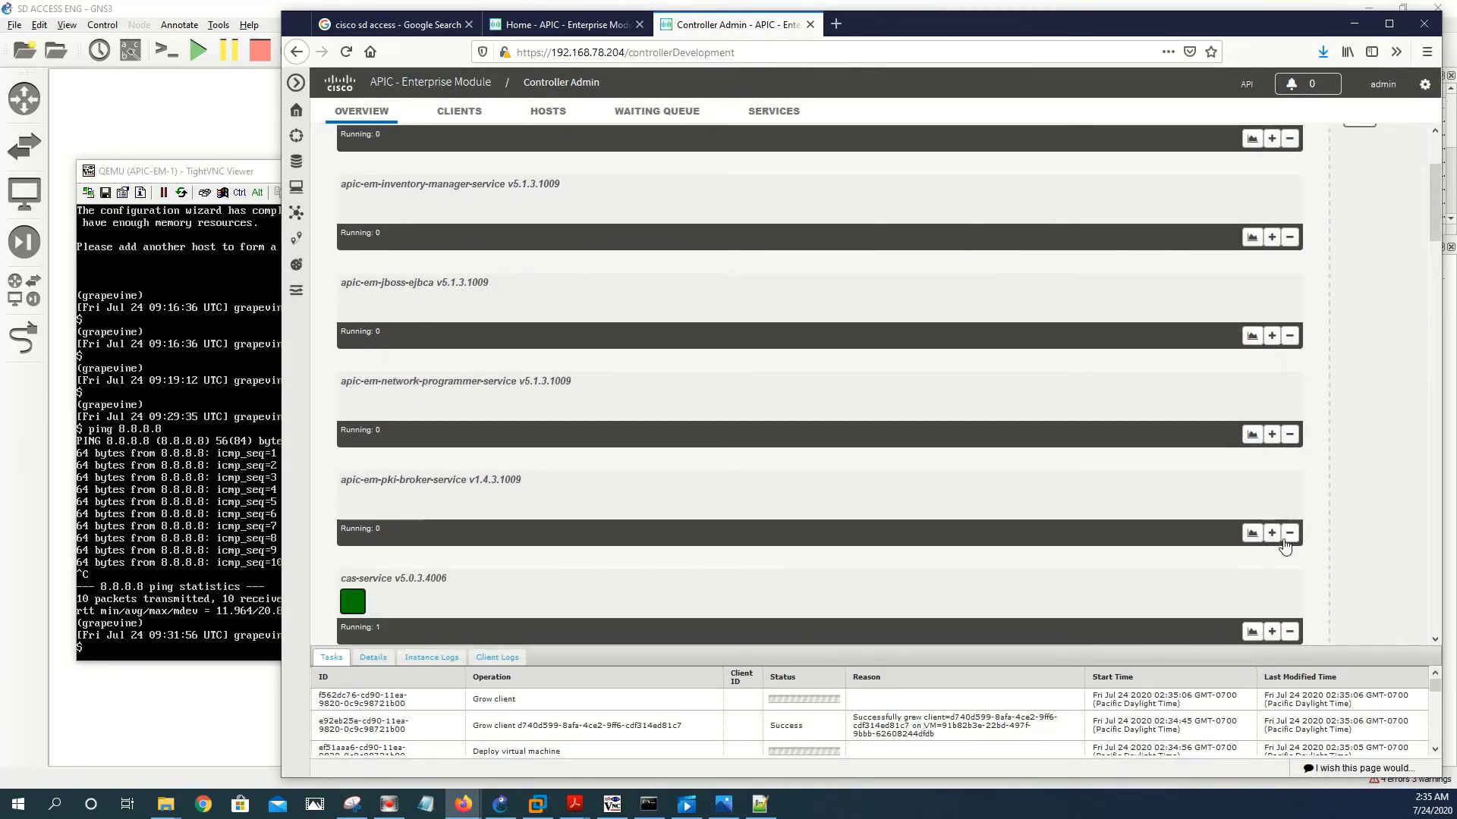
left_click(1271, 533)
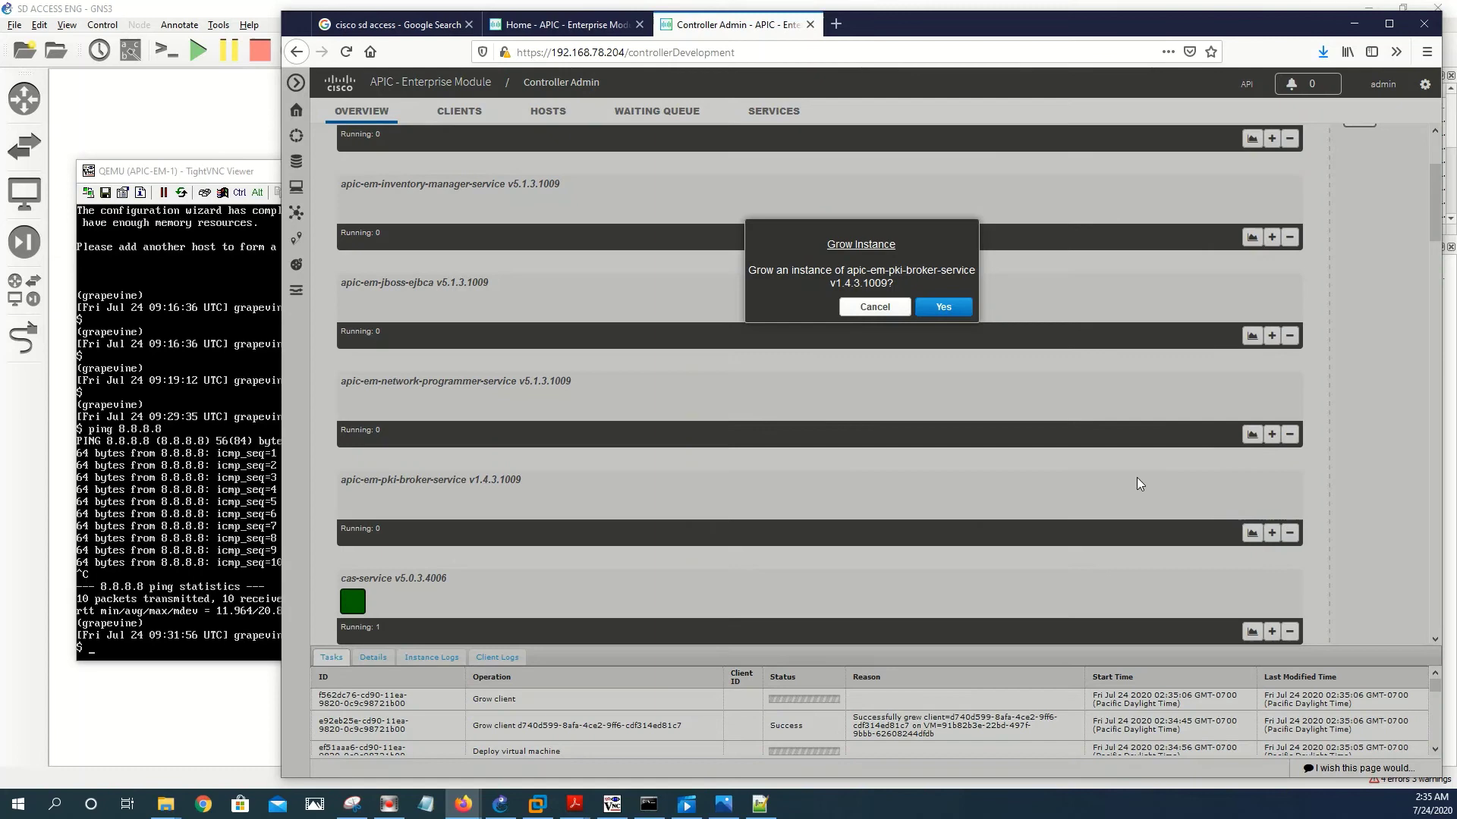
left_click(942, 308)
scroll(1094, 408, "down", 2)
scroll(1094, 410, "down", 6)
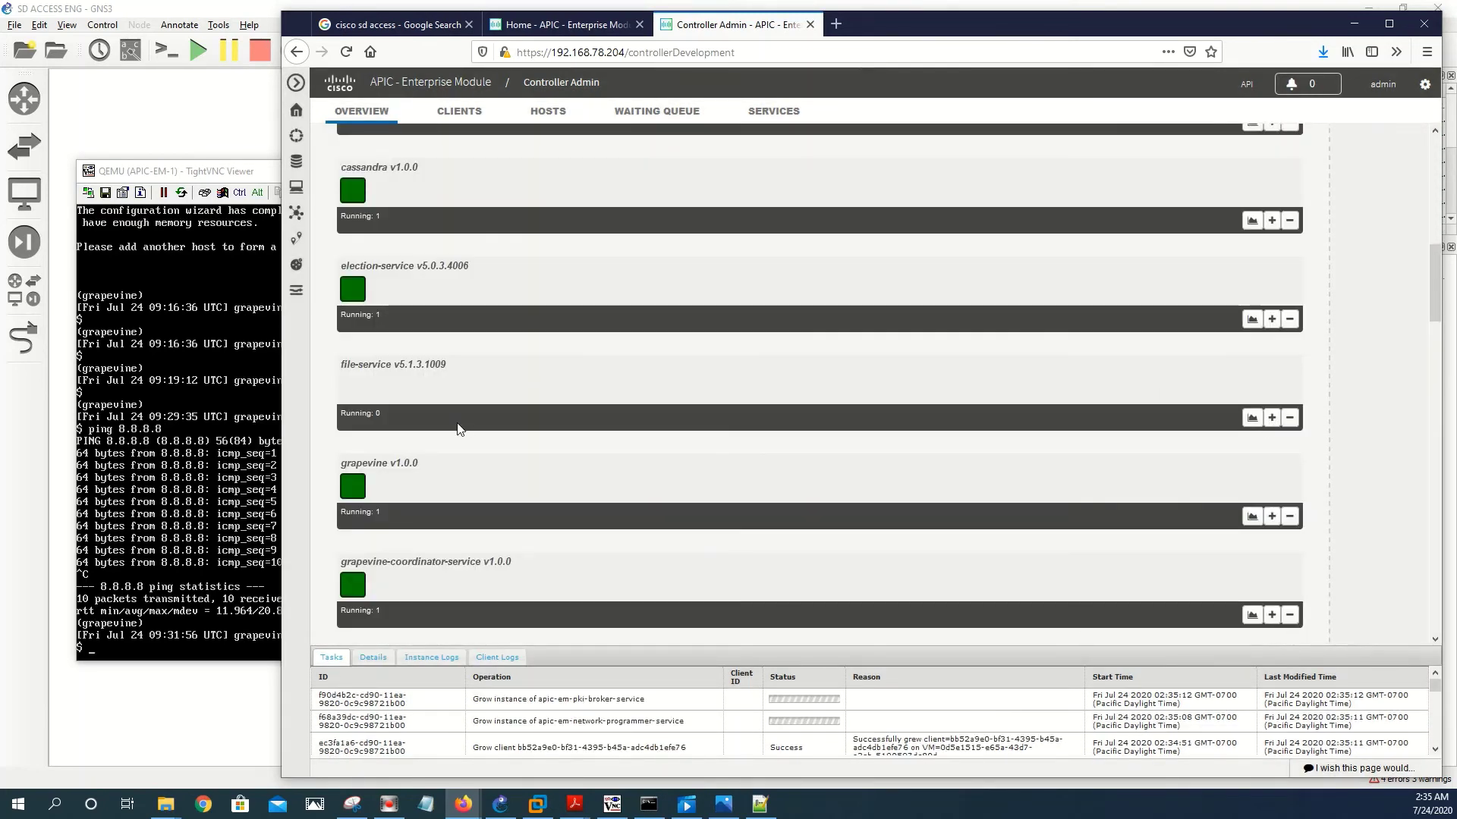
left_click_drag(458, 365, 341, 371)
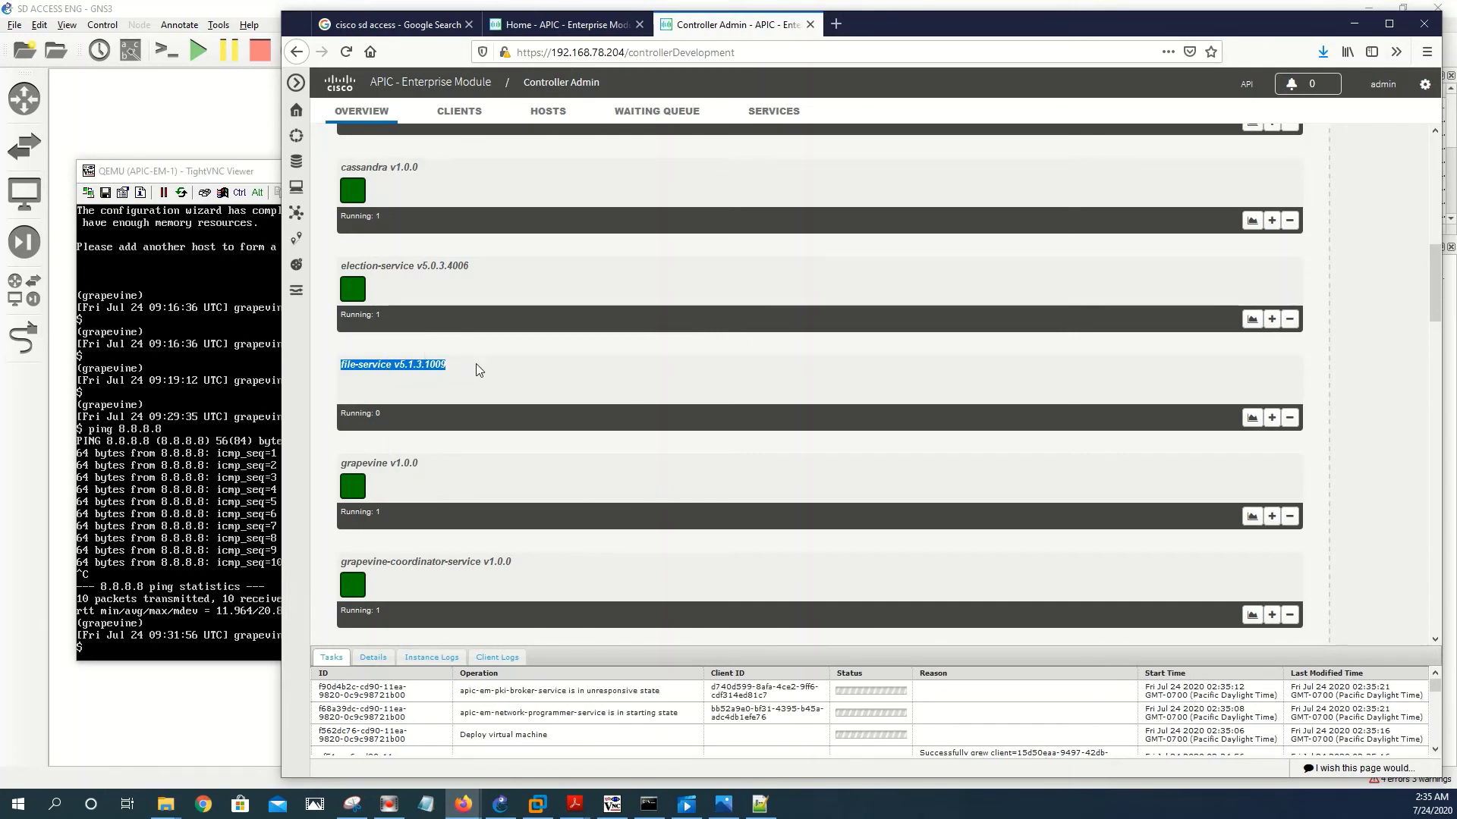
- Grow instances of file-service, grouping-service, identity-manager-pxgrid-service and nbar-policy-programmer-service
left_click(1271, 418)
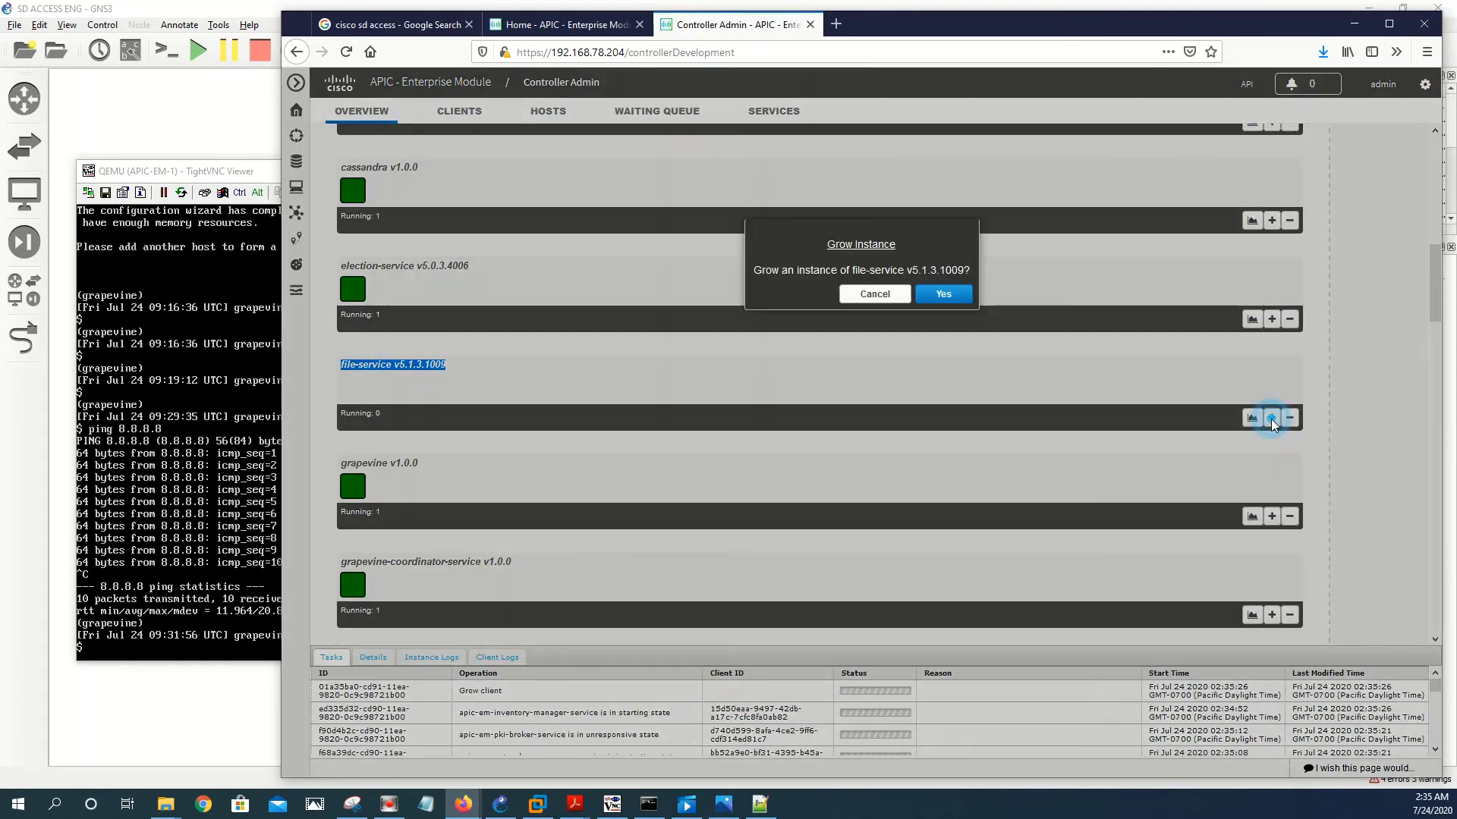
left_click(941, 294)
scroll(963, 477, "down", 5)
scroll(962, 492, "down", 2)
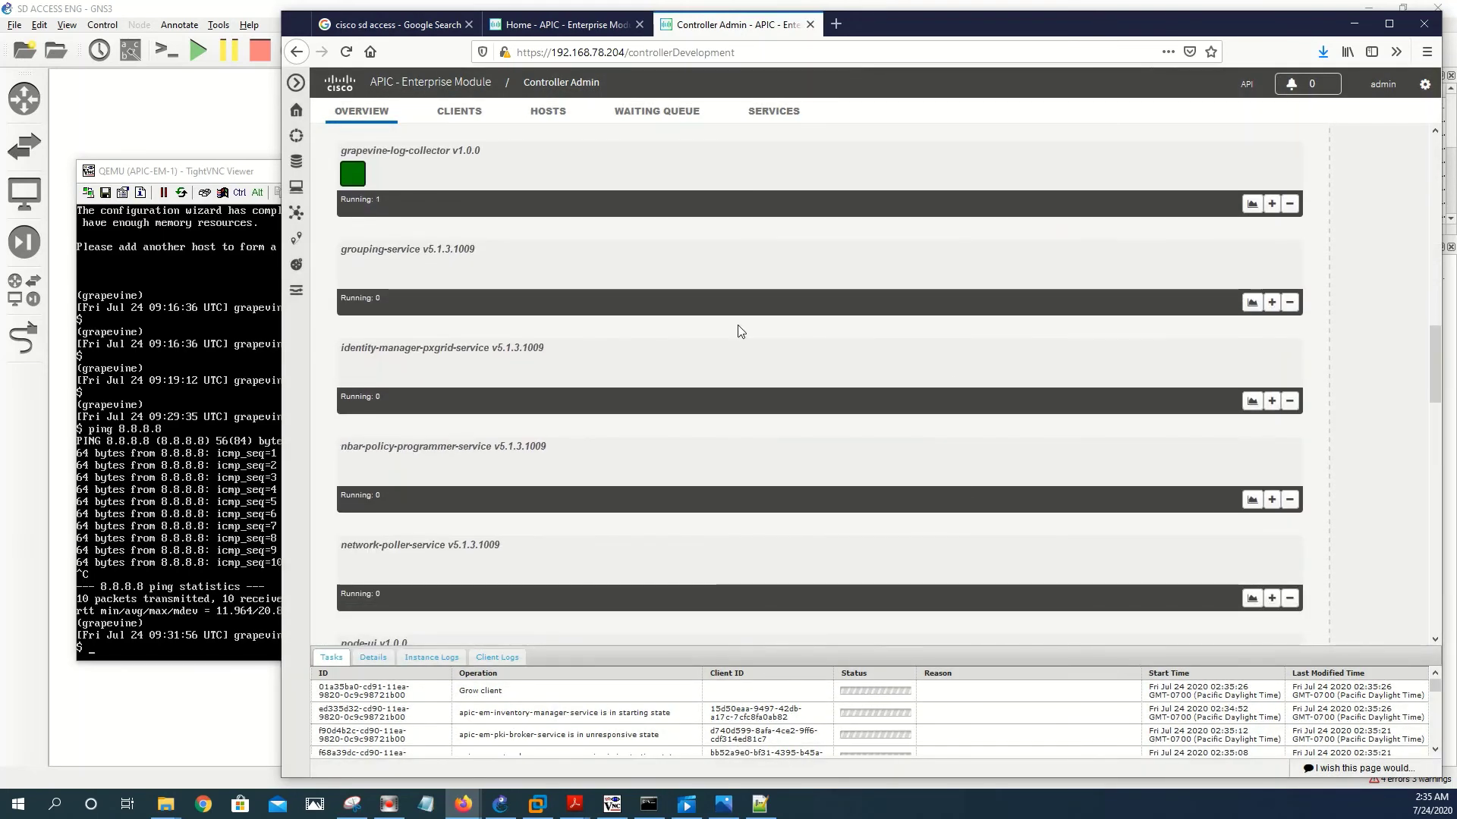
left_click(1271, 303)
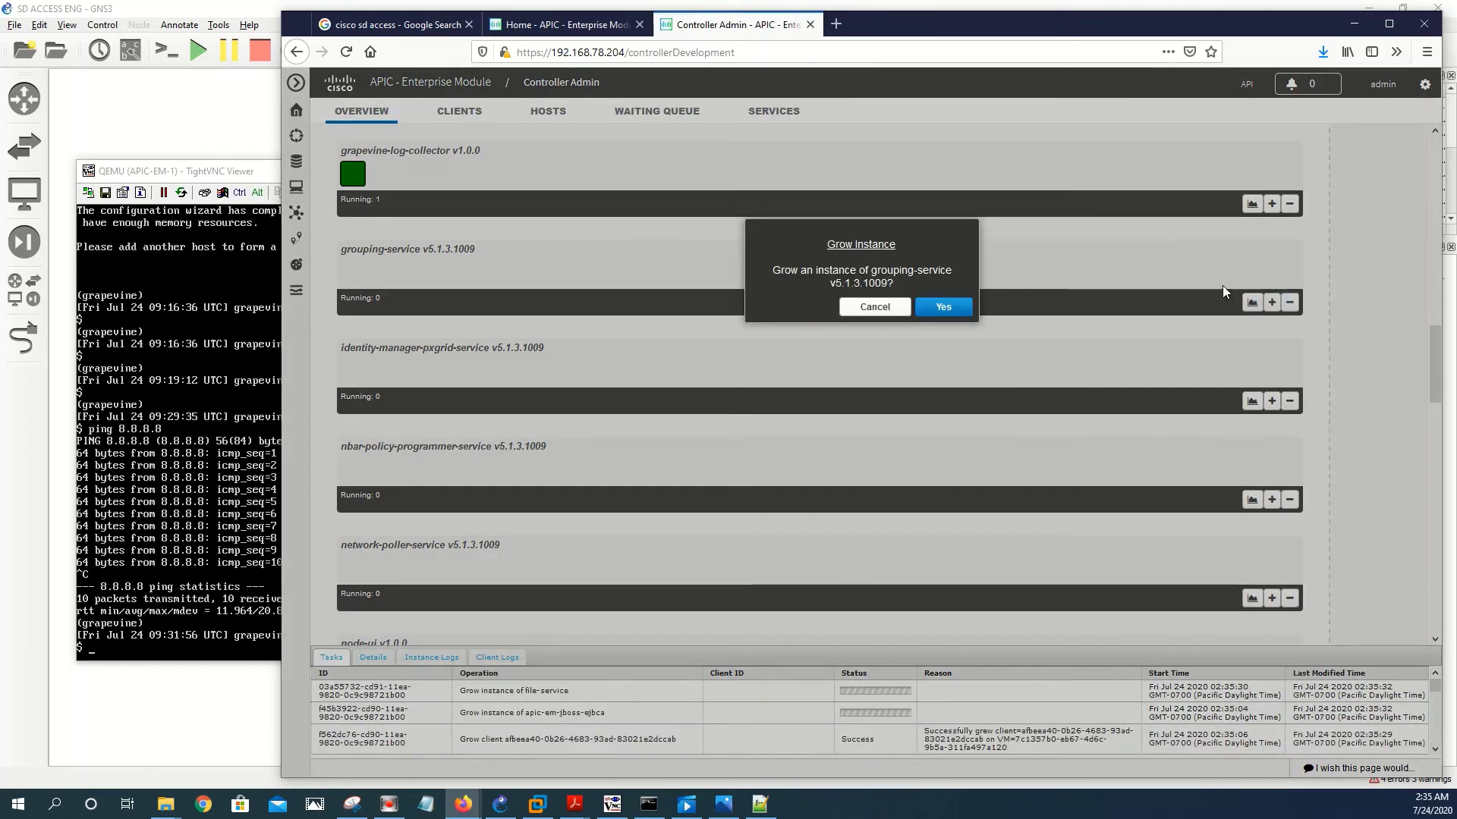
left_click(952, 302)
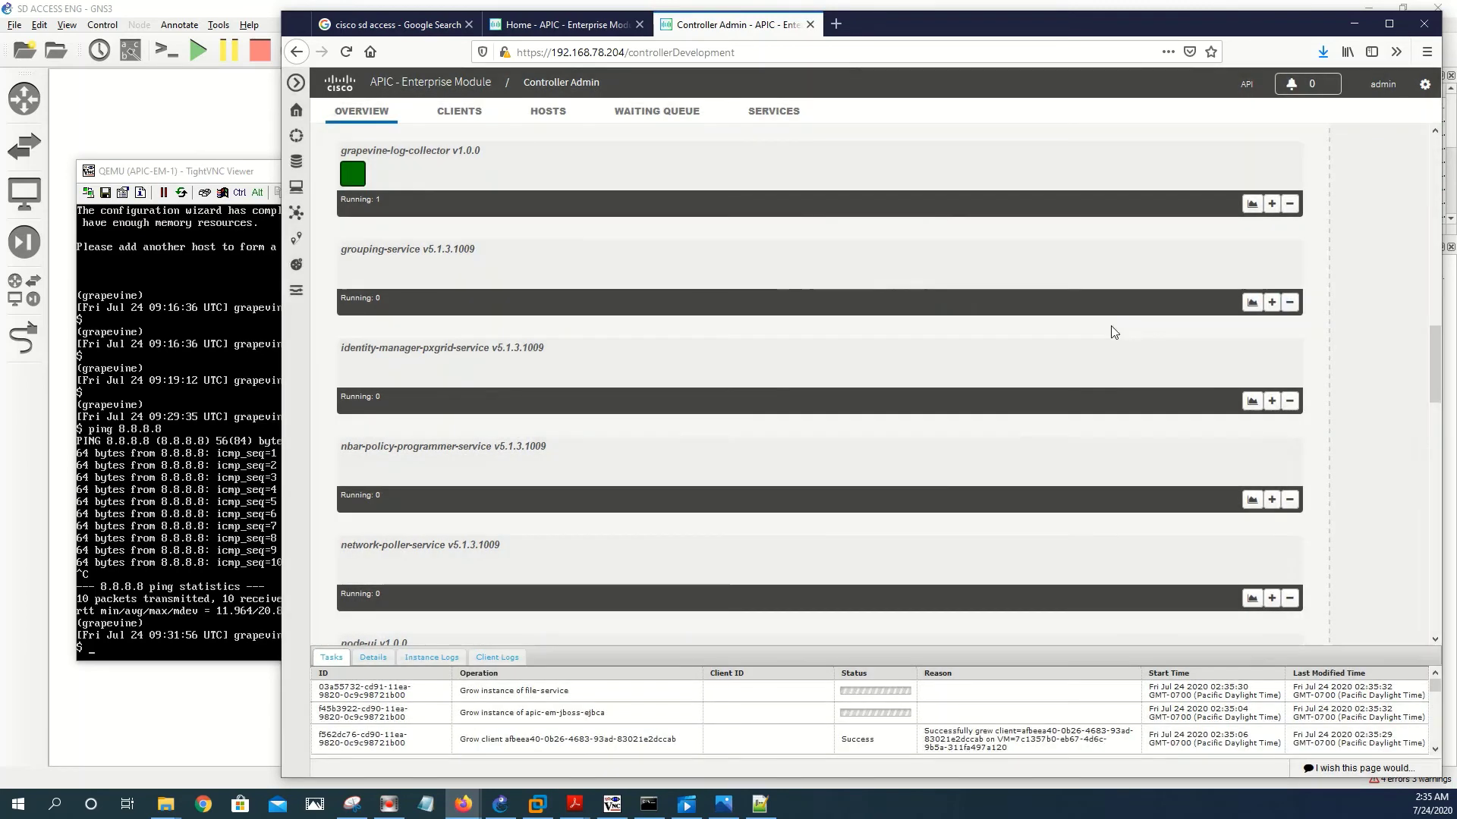
left_click(1272, 401)
left_click(932, 313)
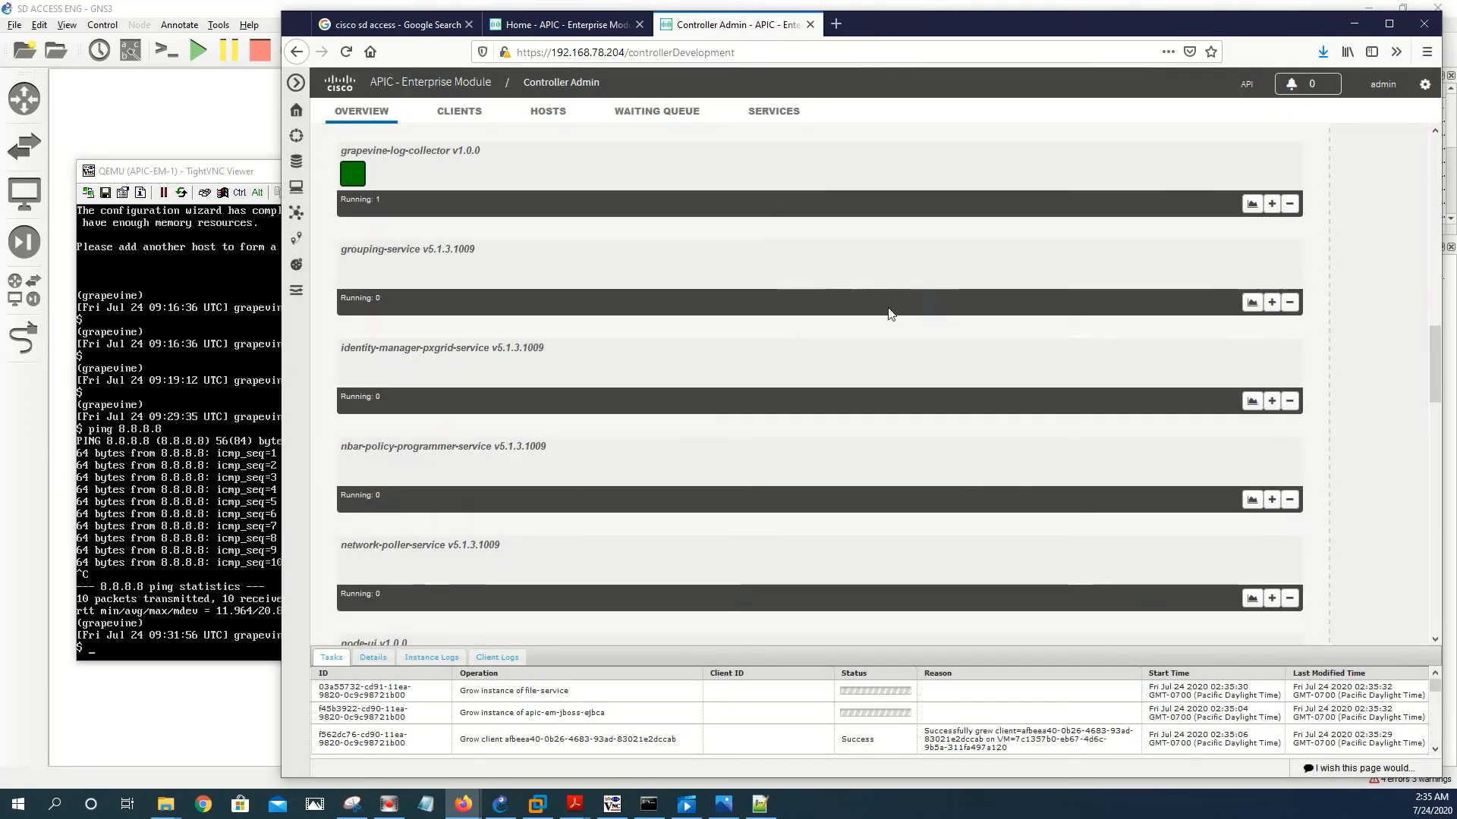
left_click(1271, 499)
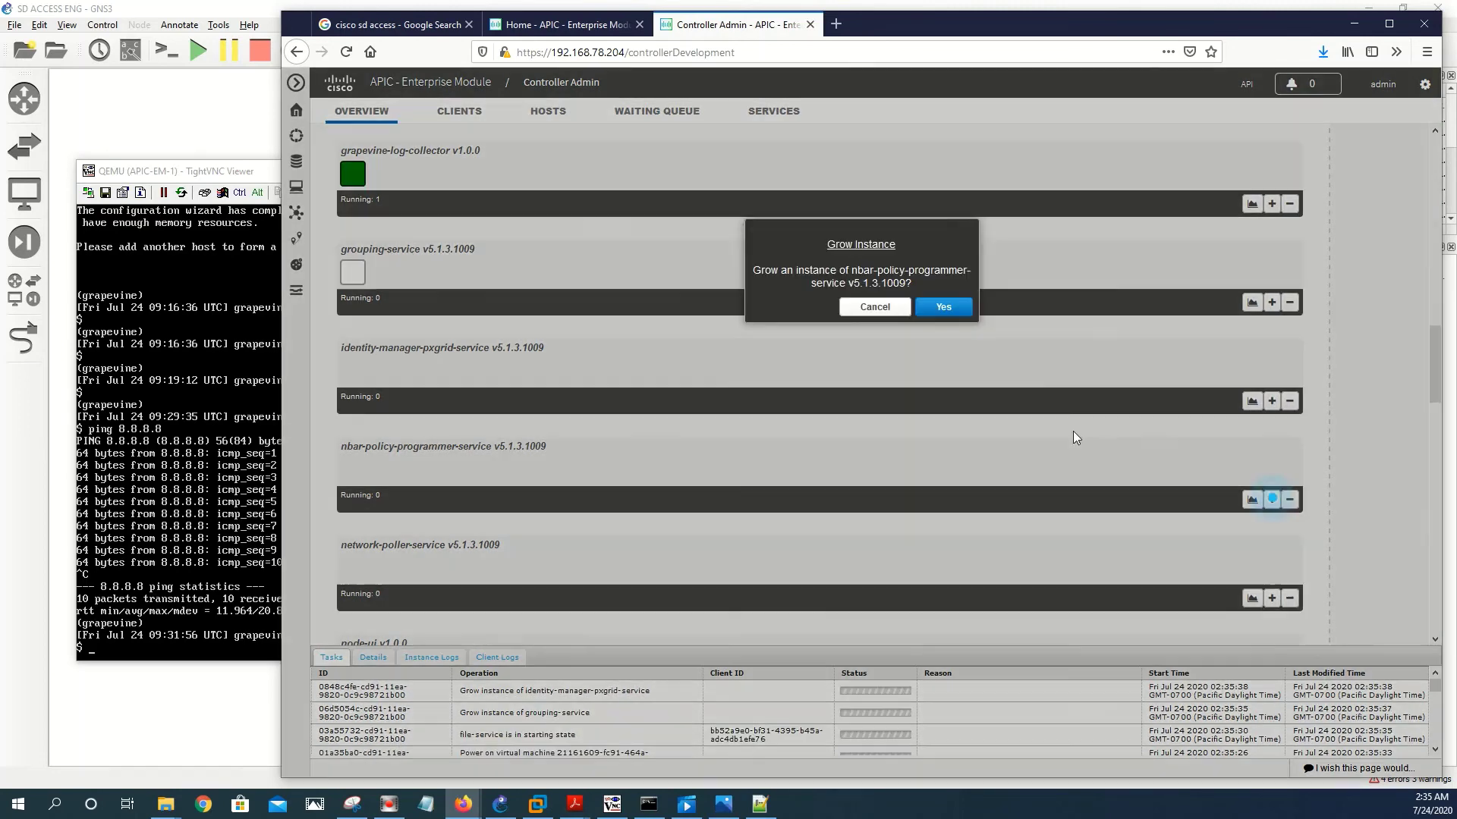
left_click(943, 306)
- Grow instances of network-poller-service, pnp-service and policy-analysis-service
scroll(1275, 429, "down", 2)
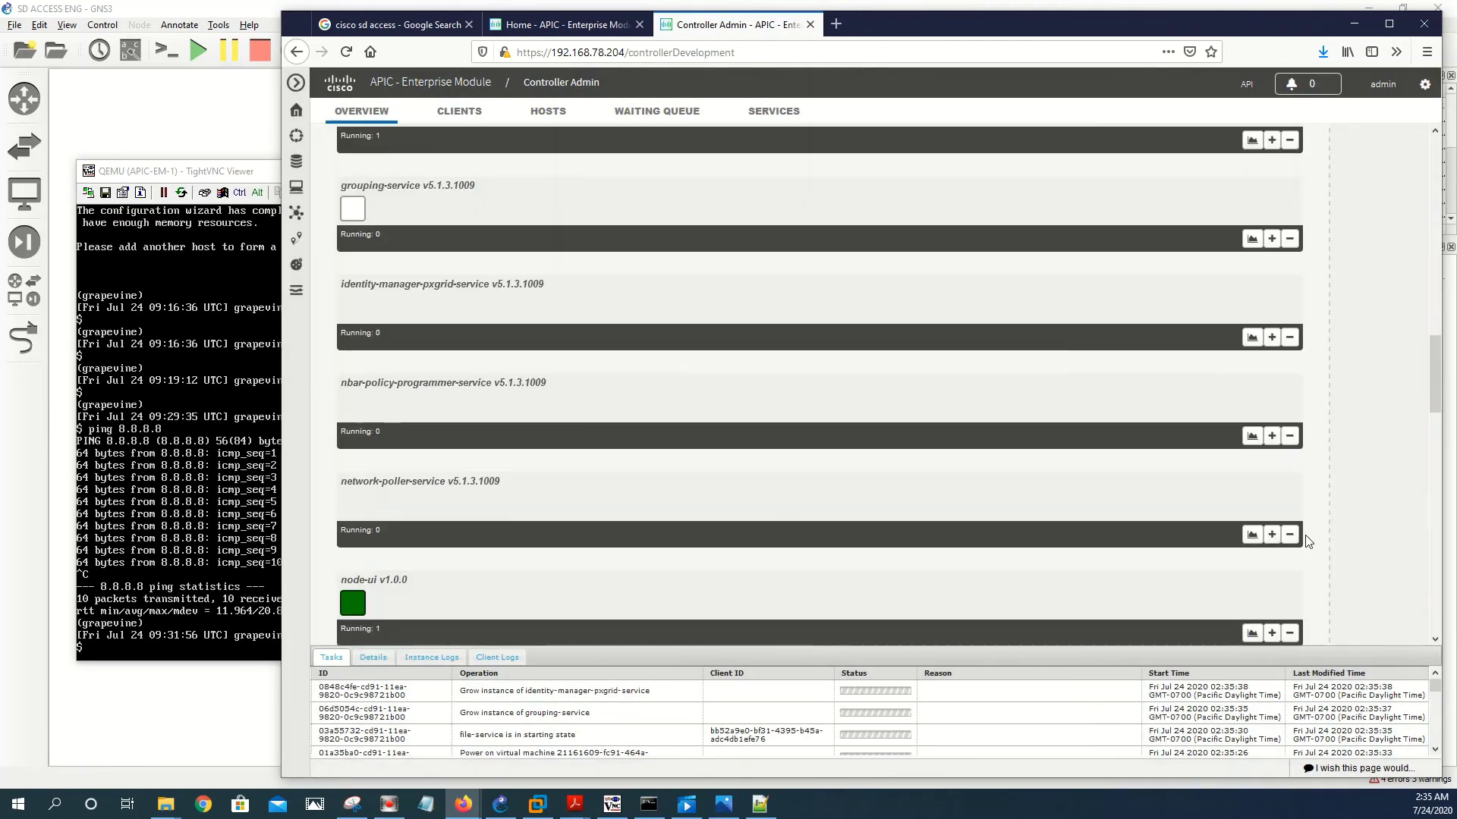
left_click(1273, 429)
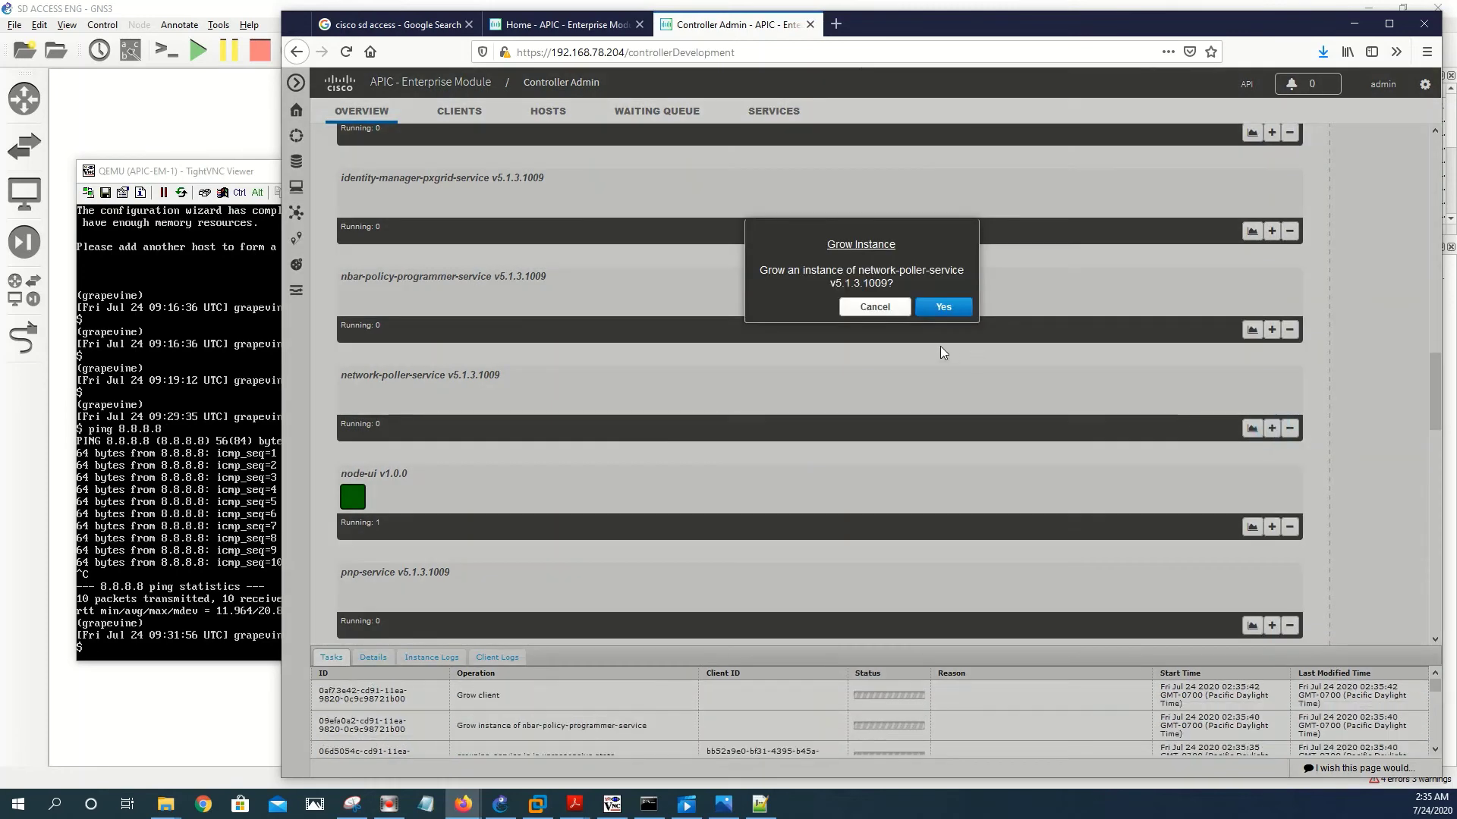
left_click(943, 307)
scroll(1214, 501, "down", 1)
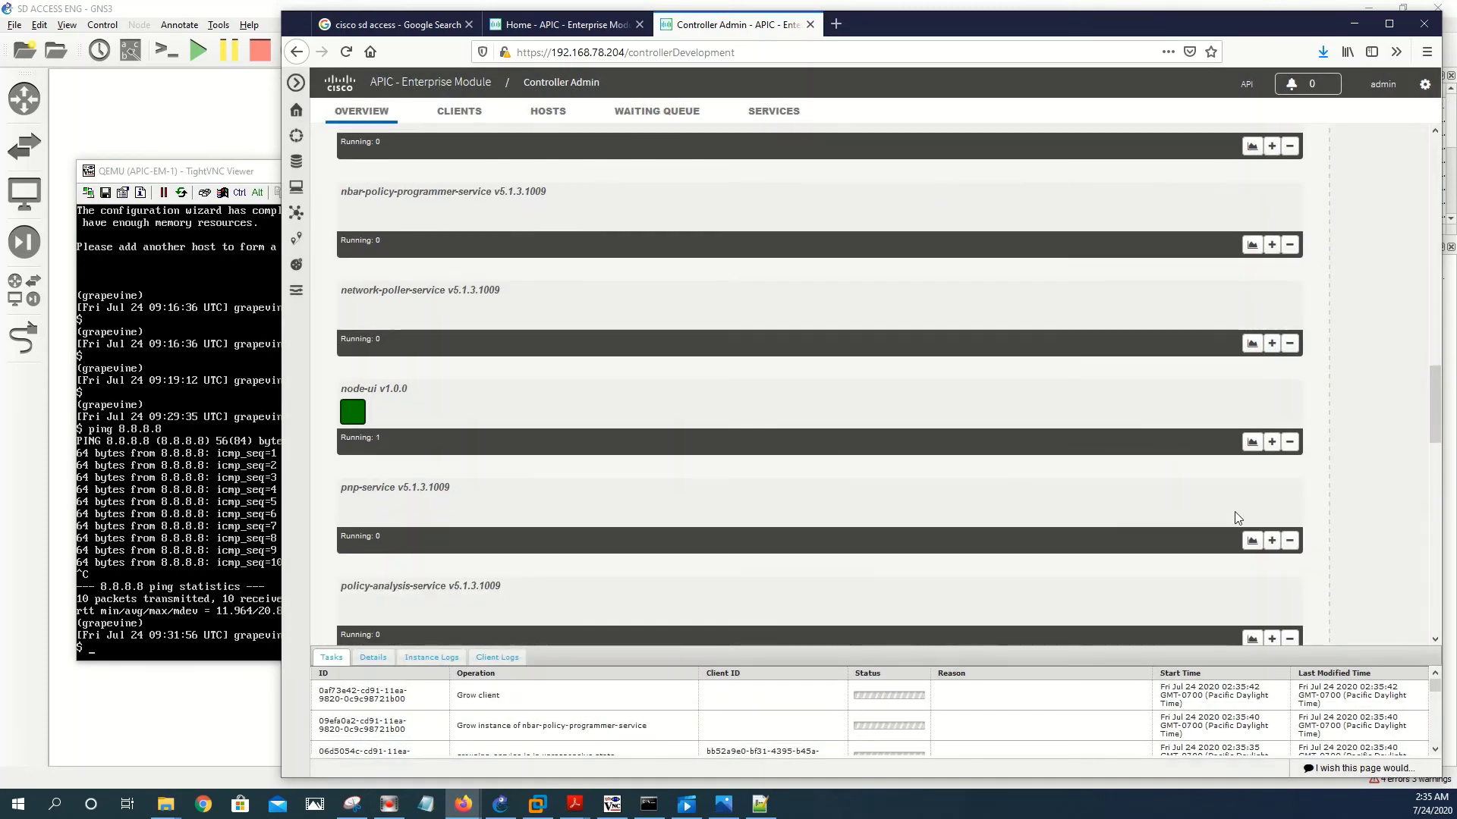
left_click(1272, 540)
left_click(962, 300)
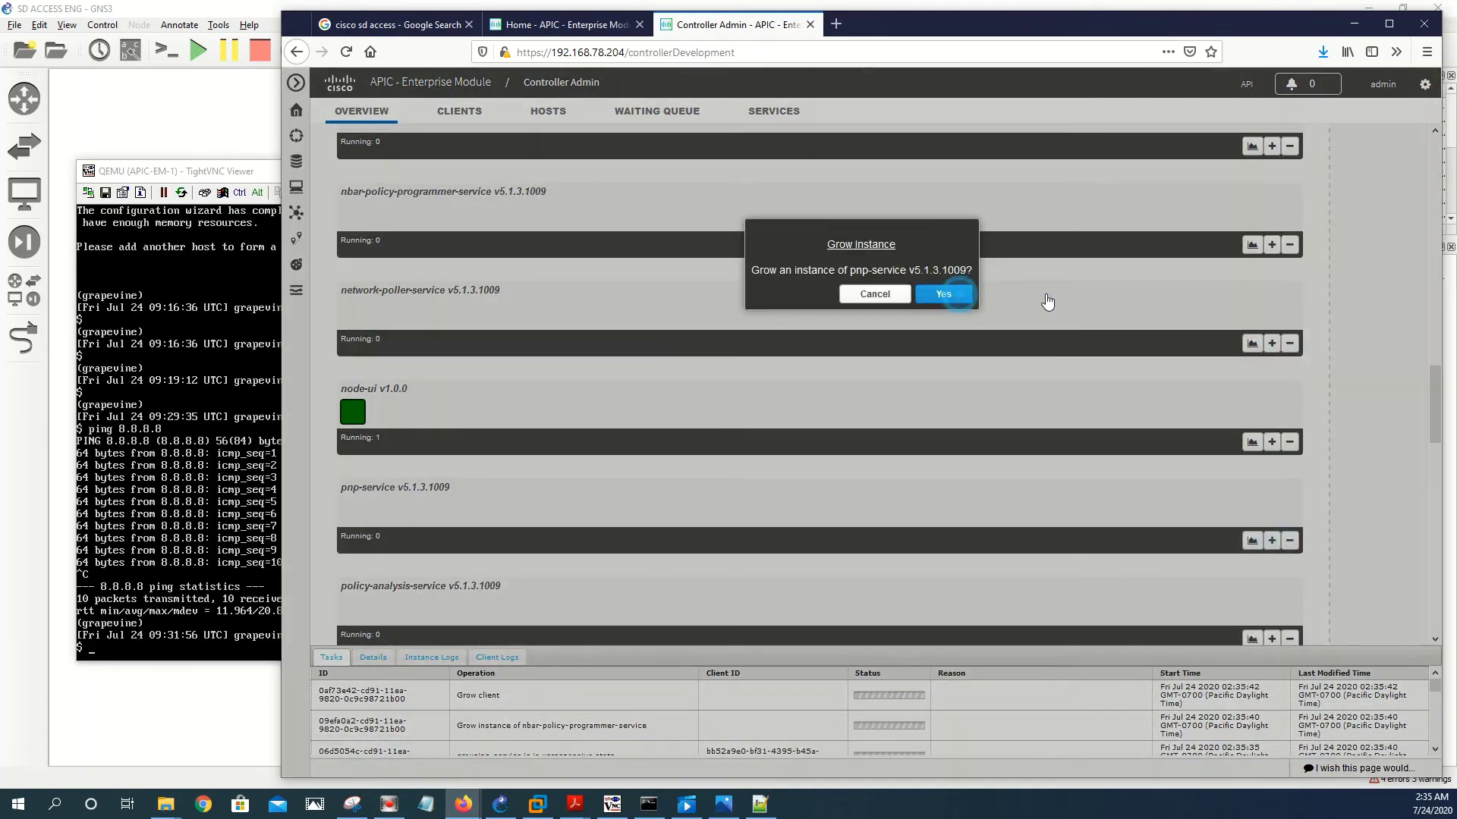
scroll(1329, 562, "down", 2)
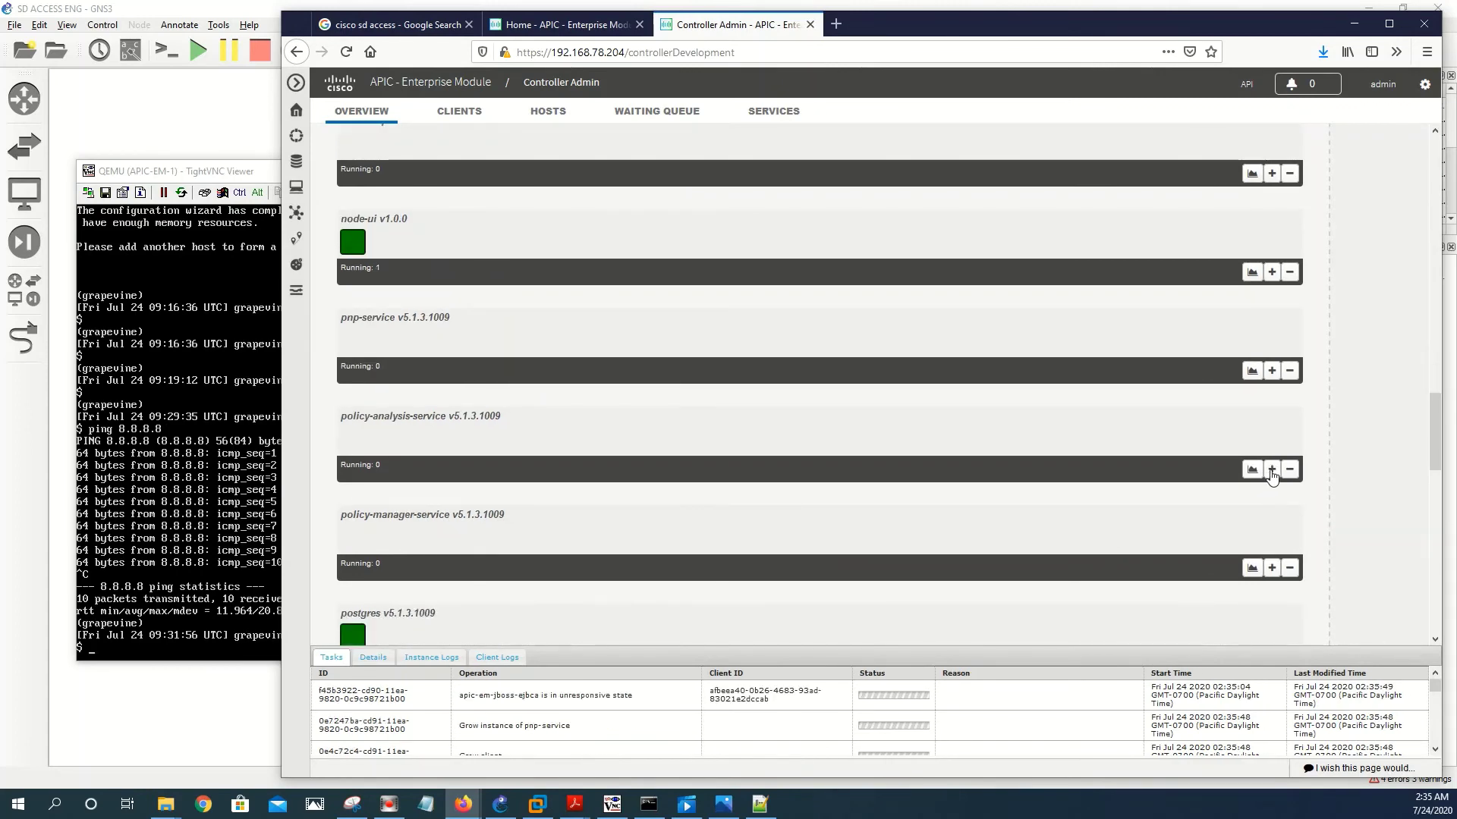
left_click(1272, 470)
left_click(947, 305)
scroll(1059, 423, "down", 3)
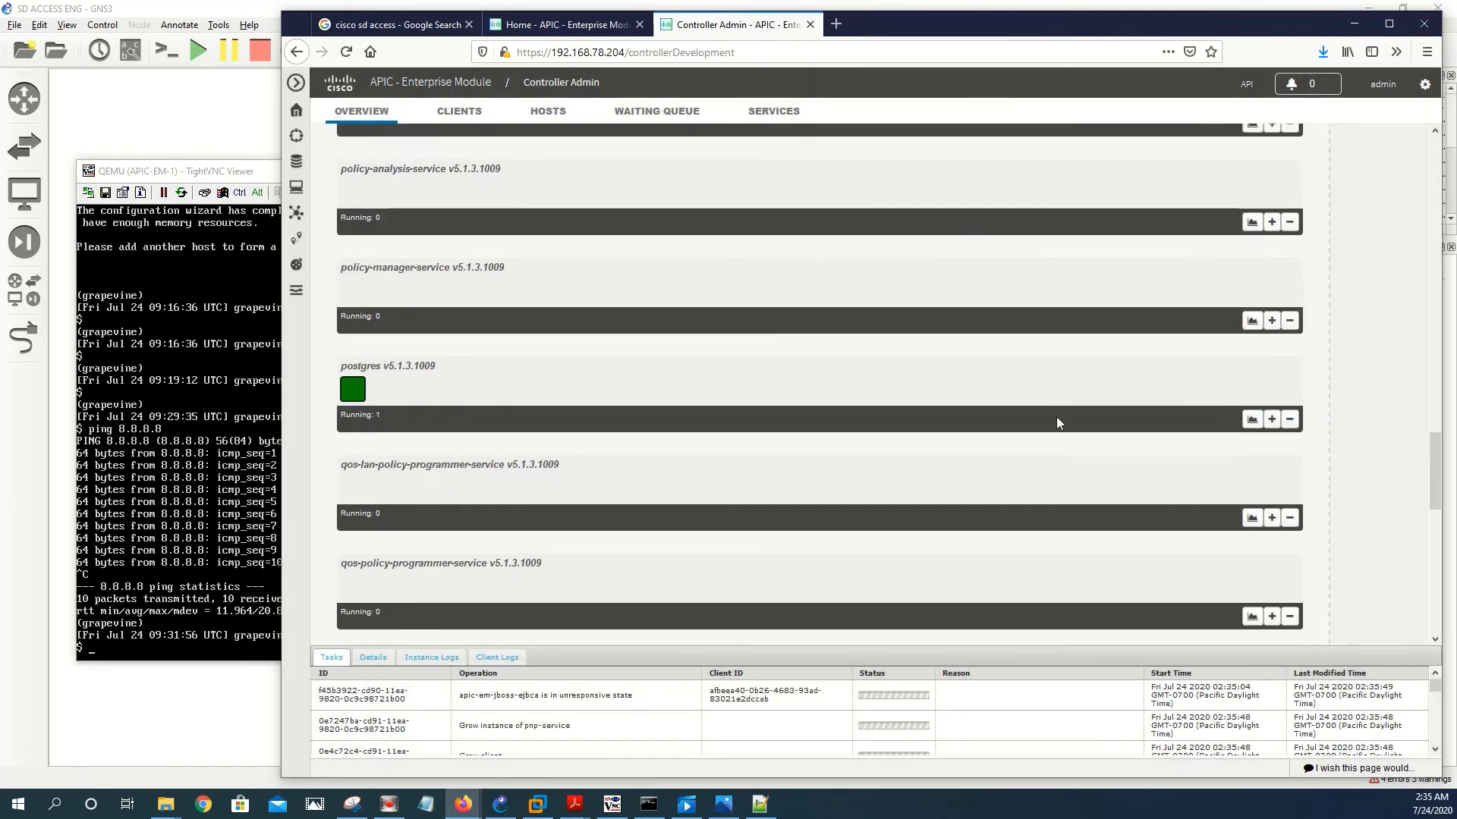
scroll(1059, 423, "down", 1)
- Grow instances of qos-lan-policy-programmer-service, qos-policy-programmer-service and task-service
left_click(1271, 425)
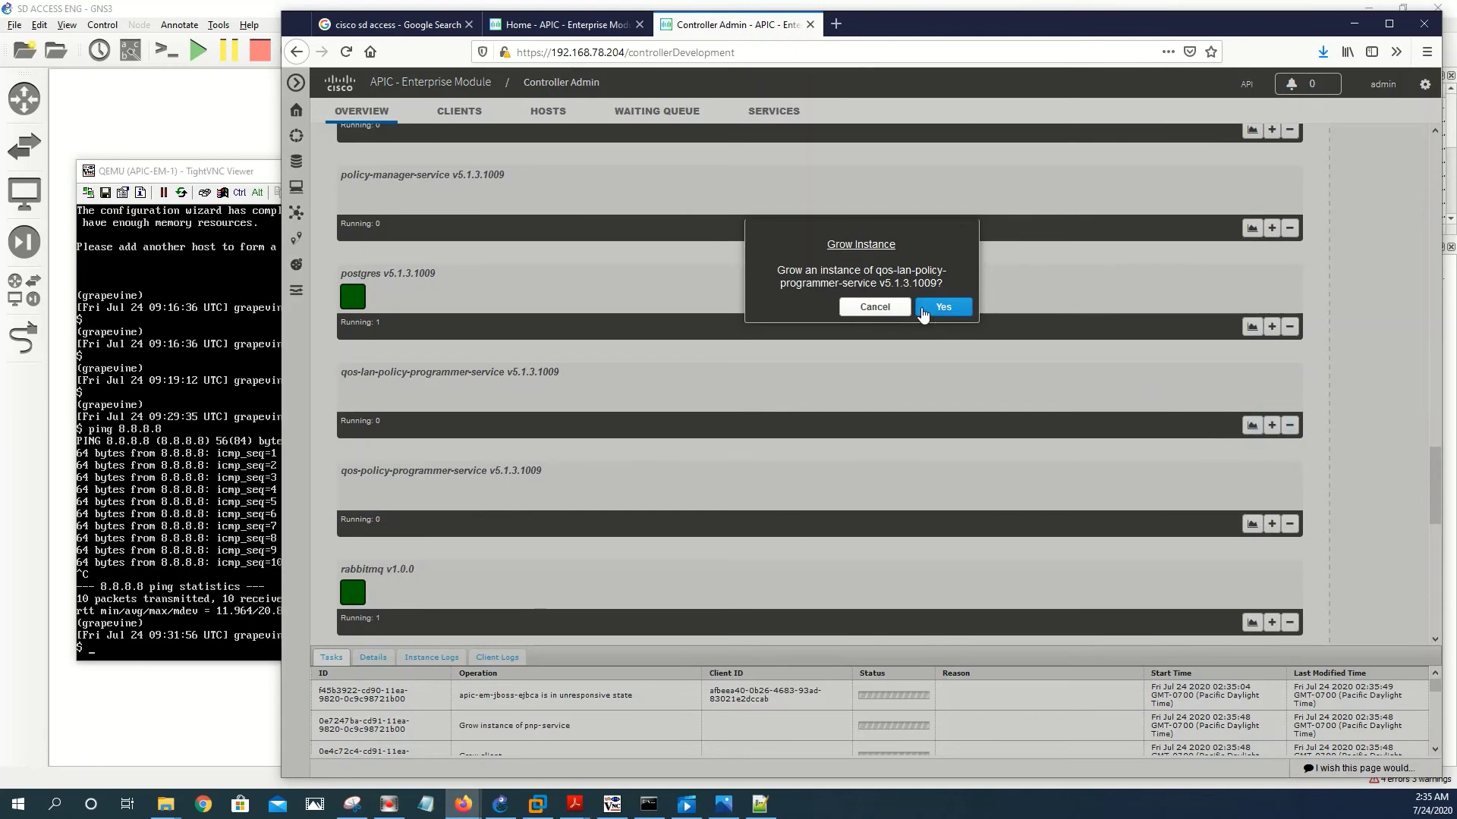
left_click(943, 308)
left_click(1272, 523)
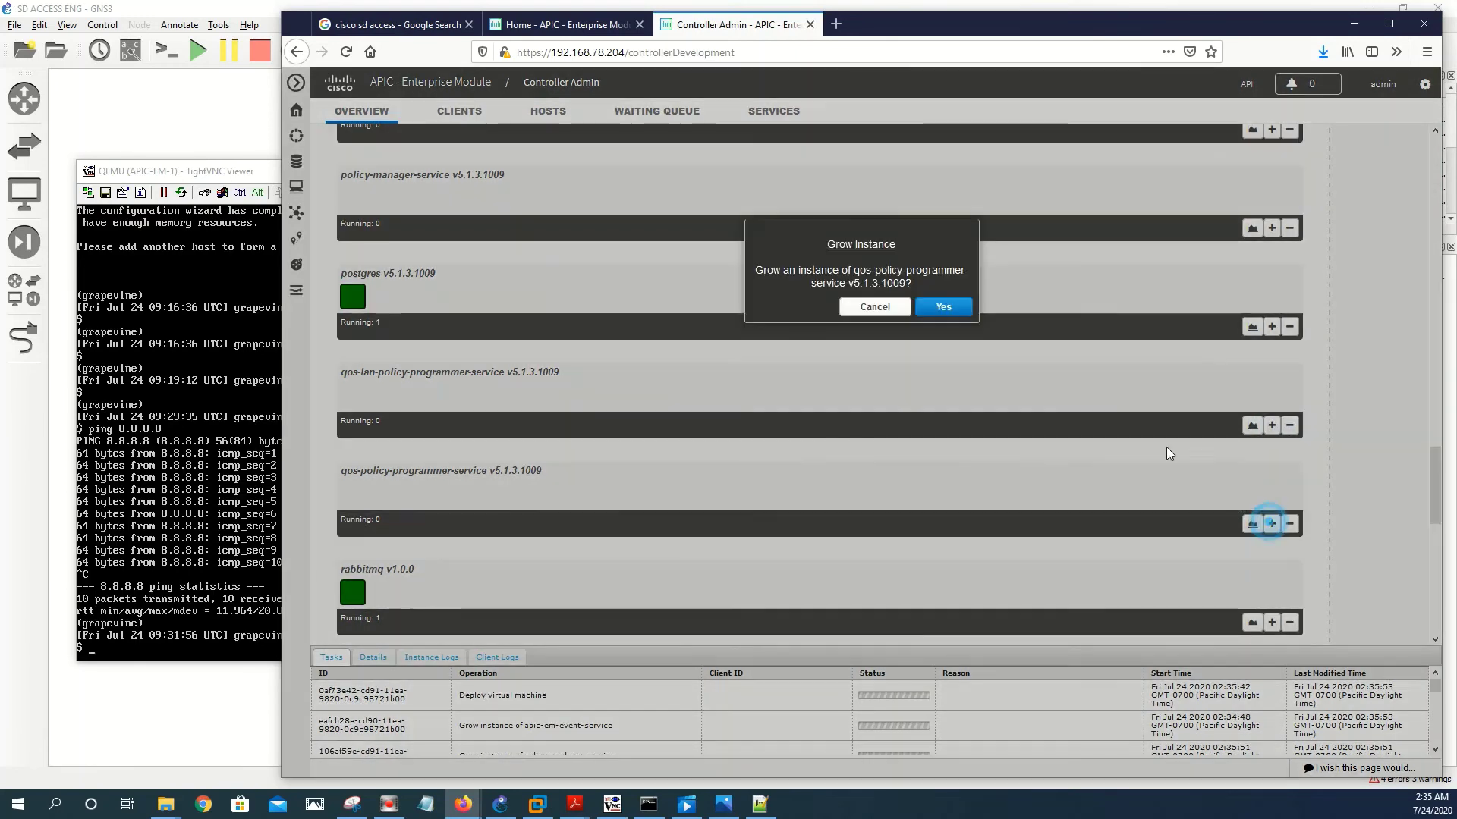
left_click(943, 307)
scroll(1106, 443, "down", 4)
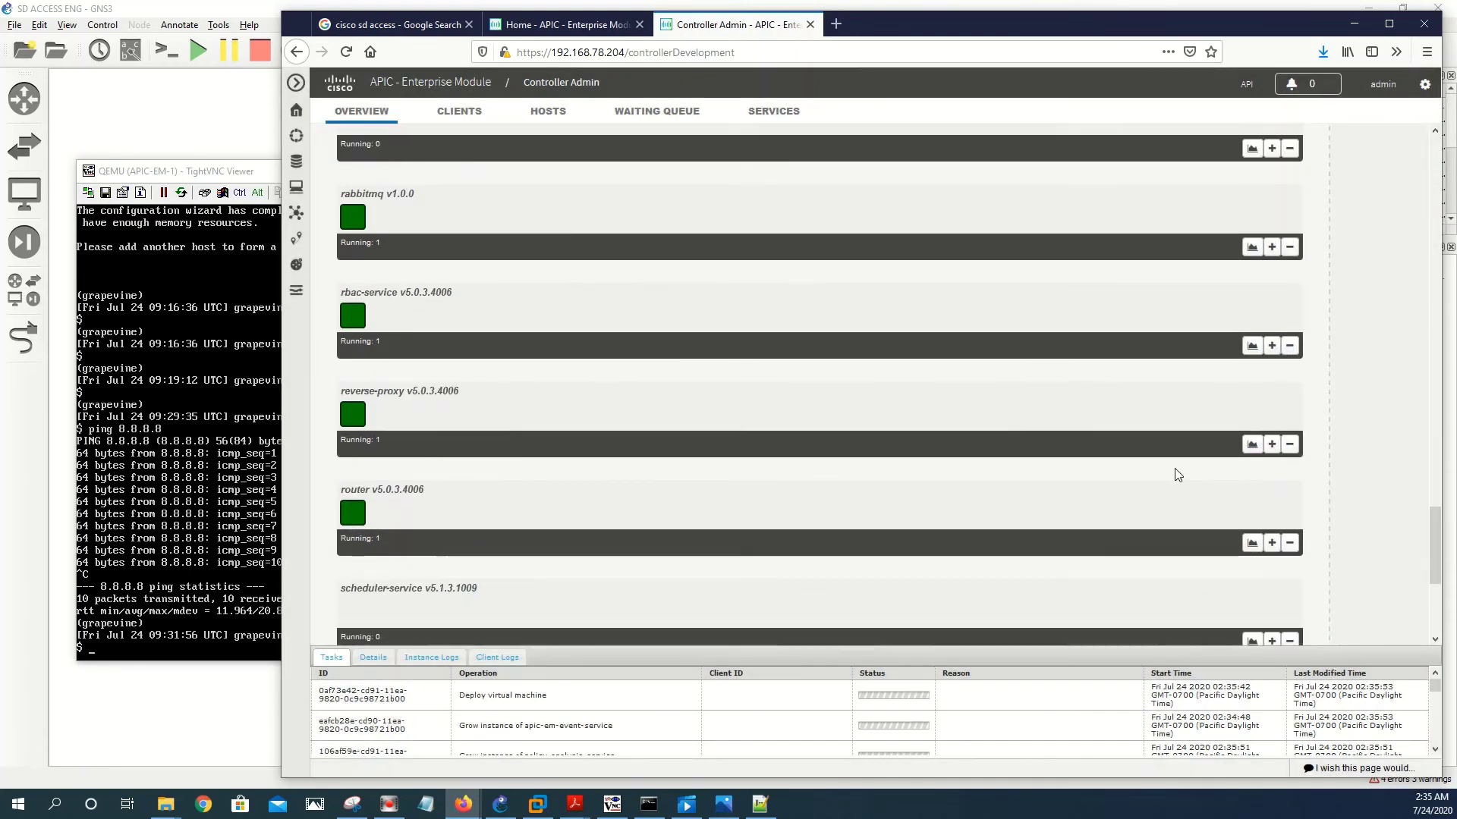
scroll(1178, 475, "down", 3)
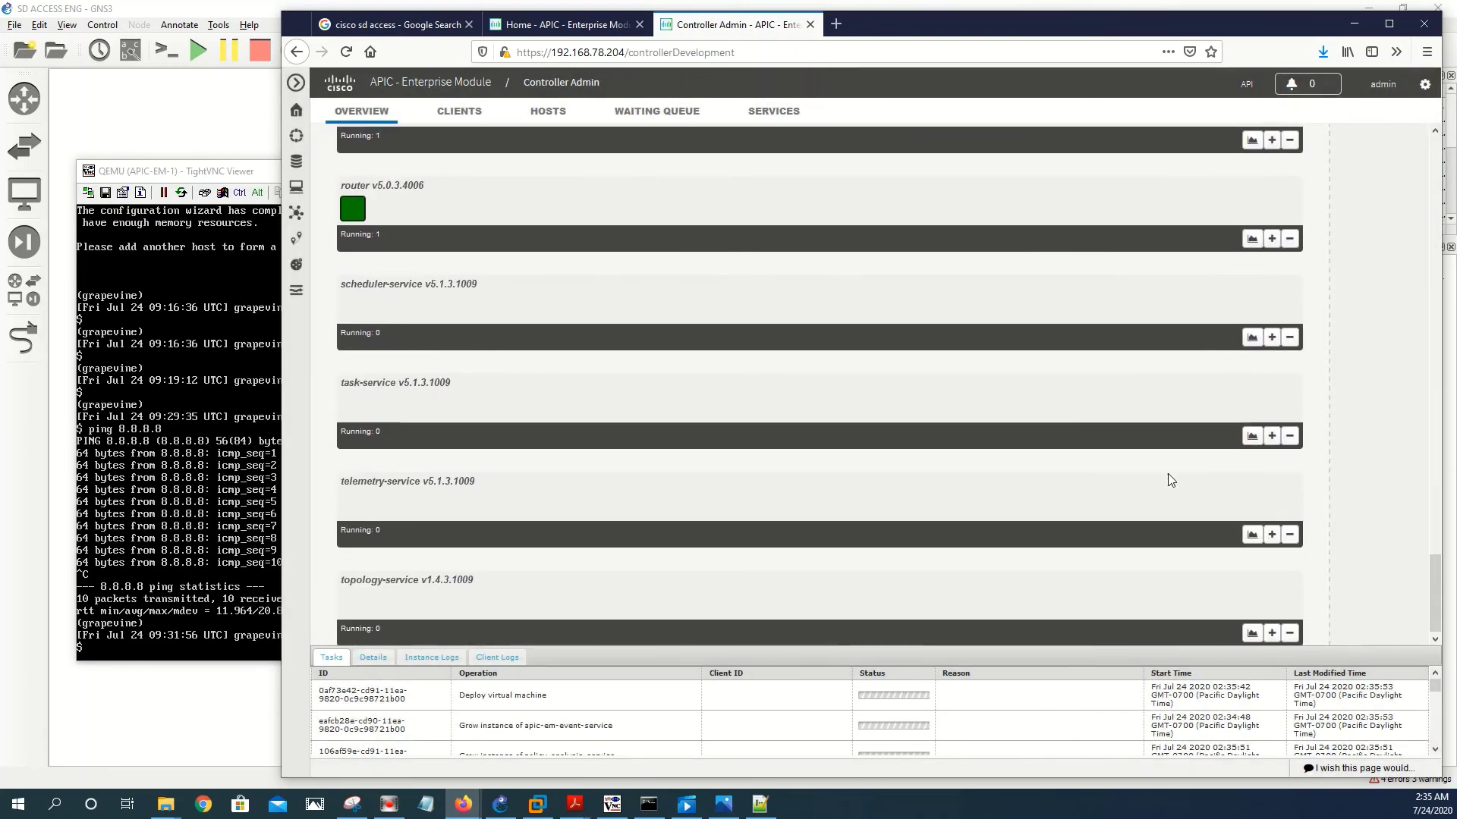
left_click(1270, 439)
left_click(943, 298)
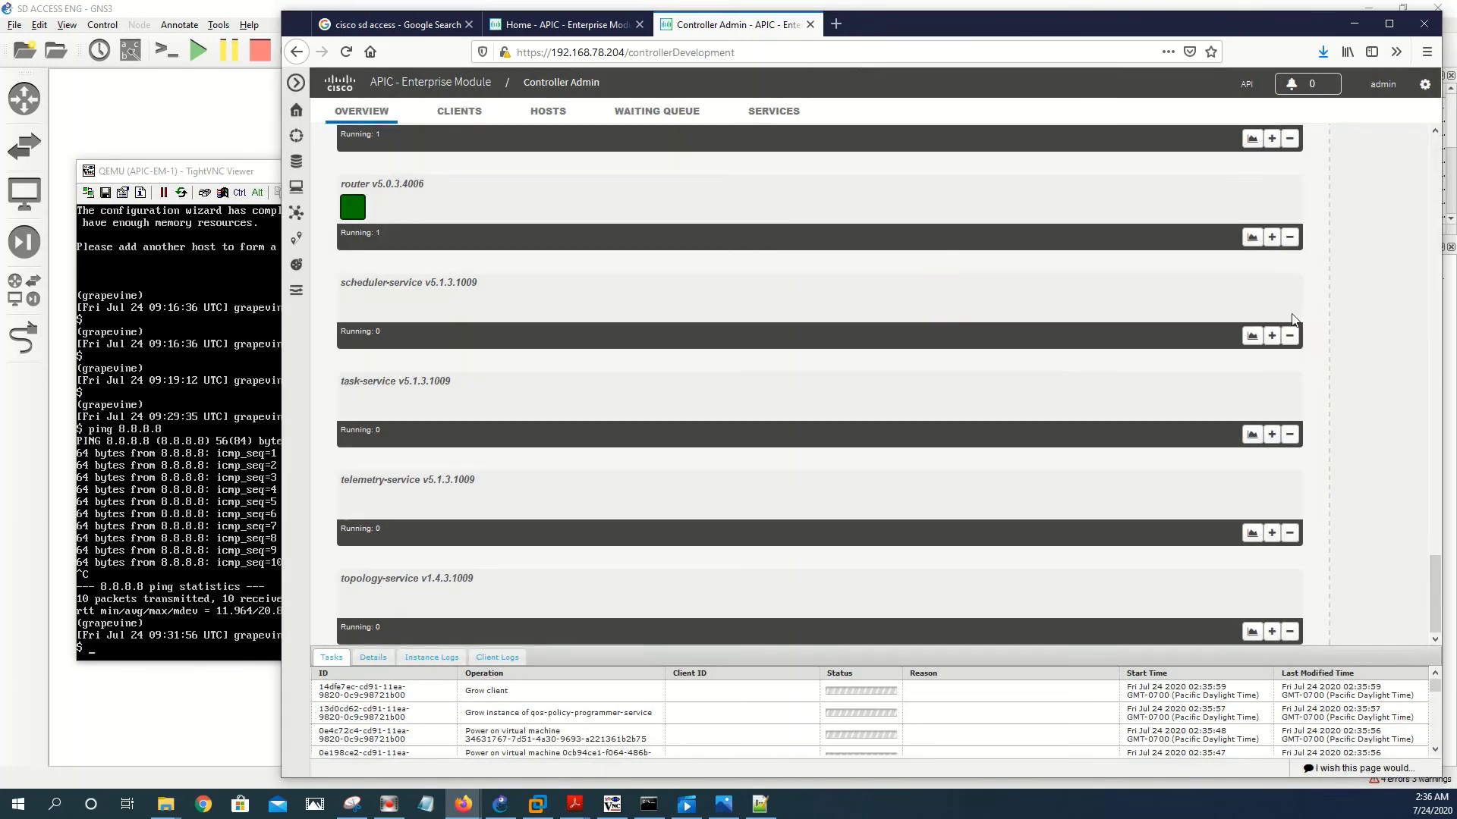
- Grow instances of scheduler-service, telemetry-service and topology-service, then scroll back to the top
left_click(1272, 335)
left_click(948, 300)
left_click(1272, 533)
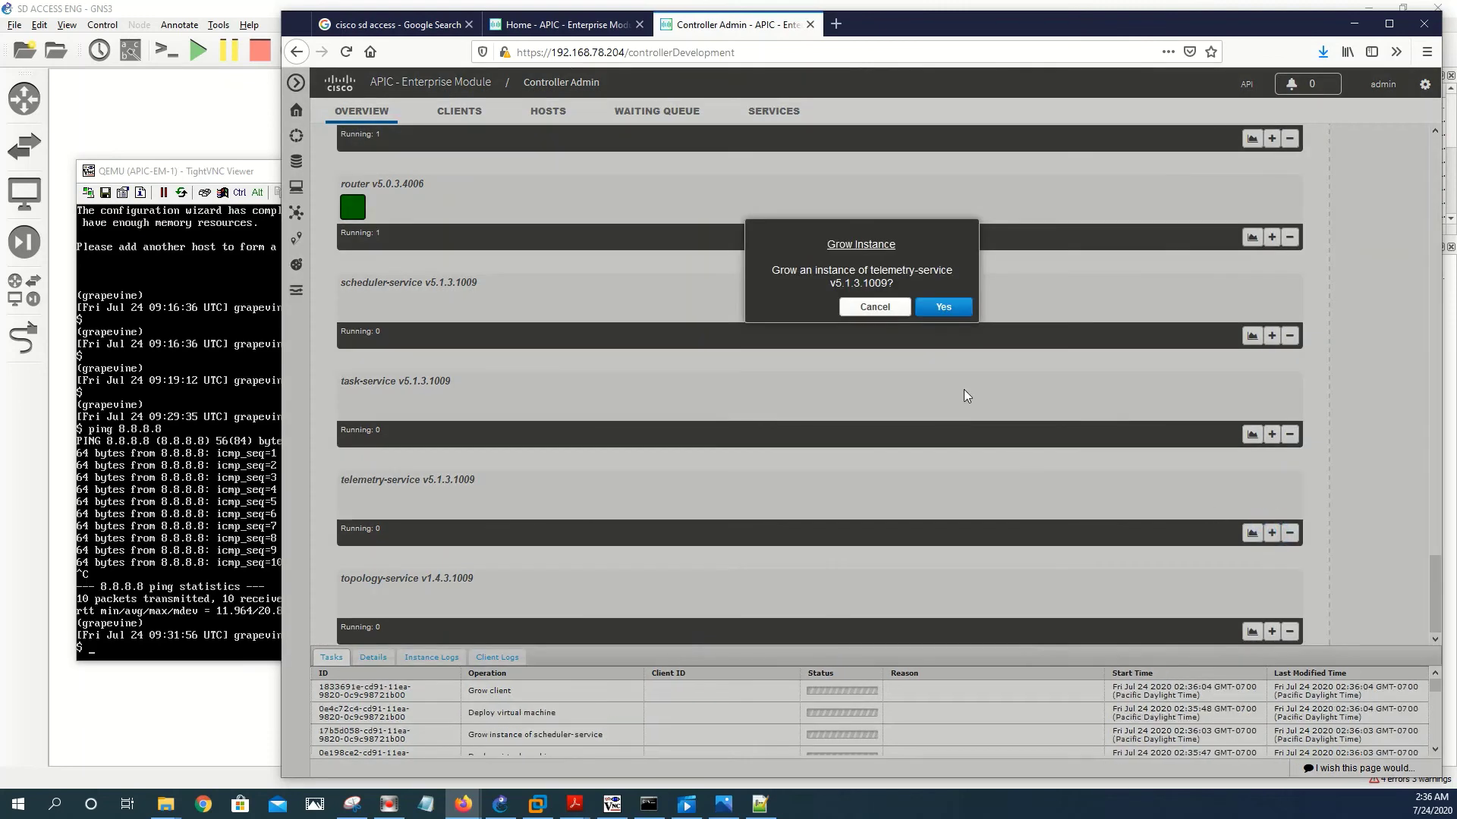
left_click(933, 308)
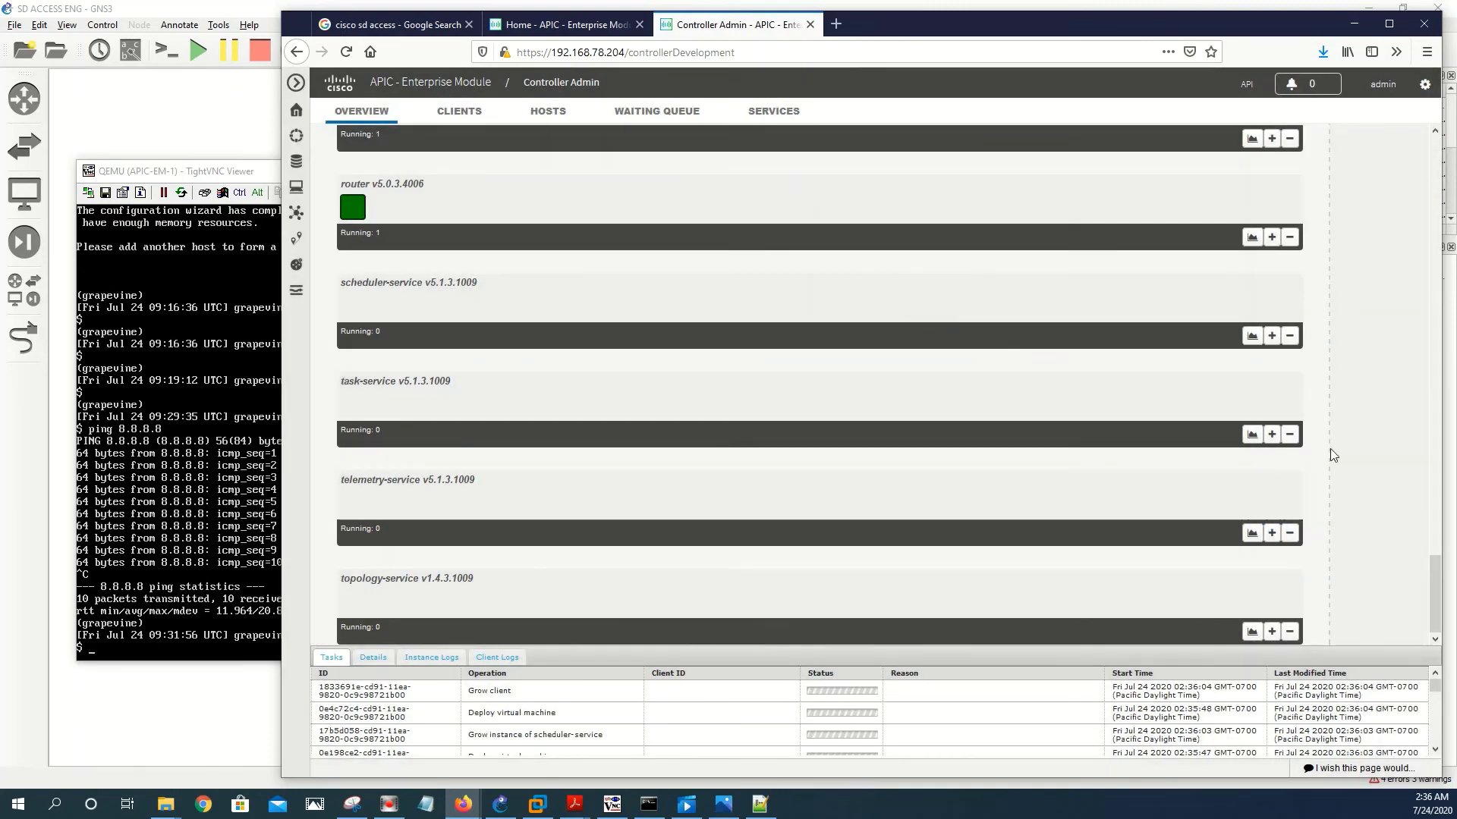
left_click(1272, 631)
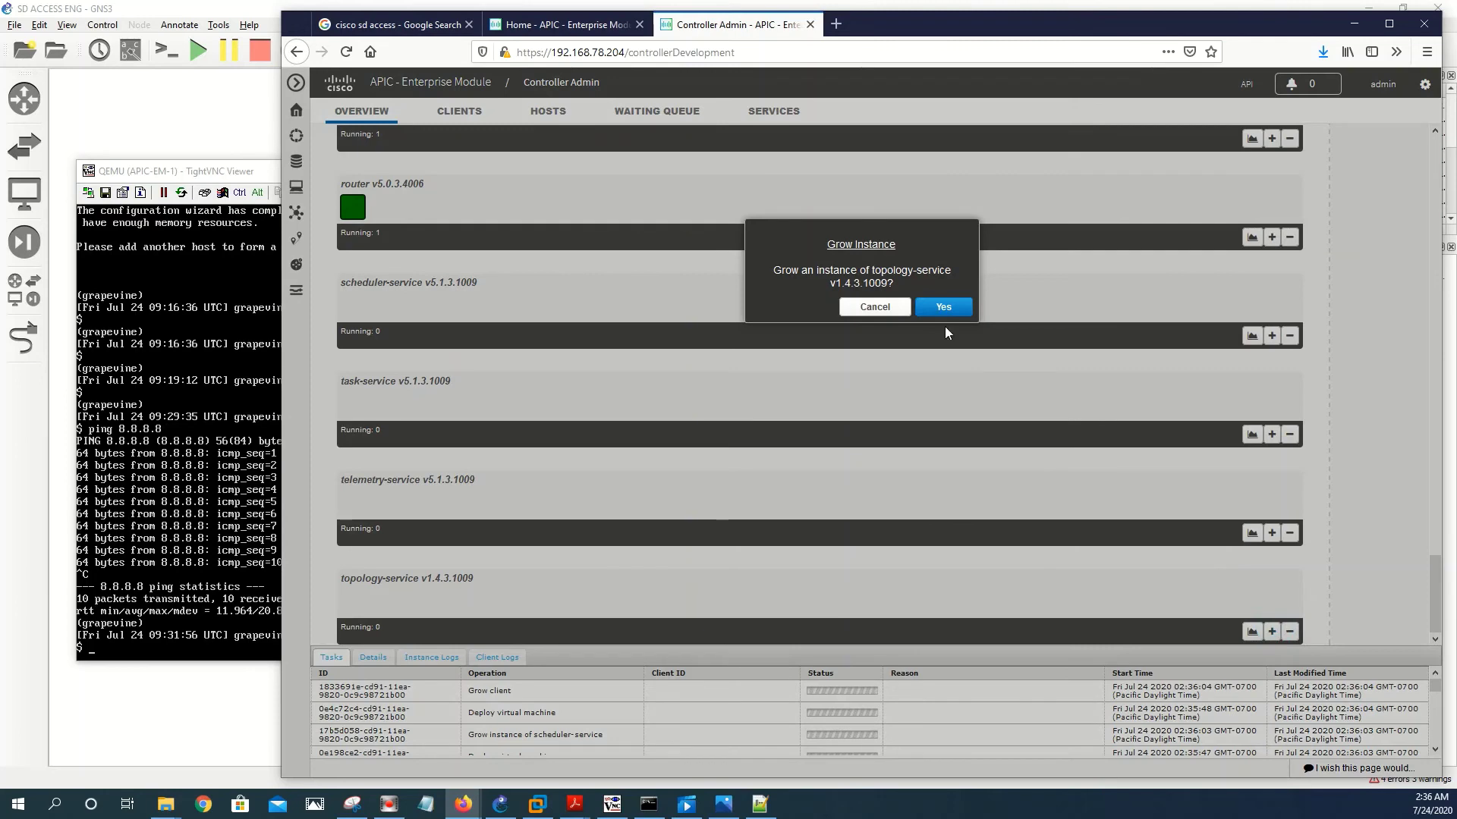
left_click(943, 307)
left_click_drag(1431, 588, 1413, 158)
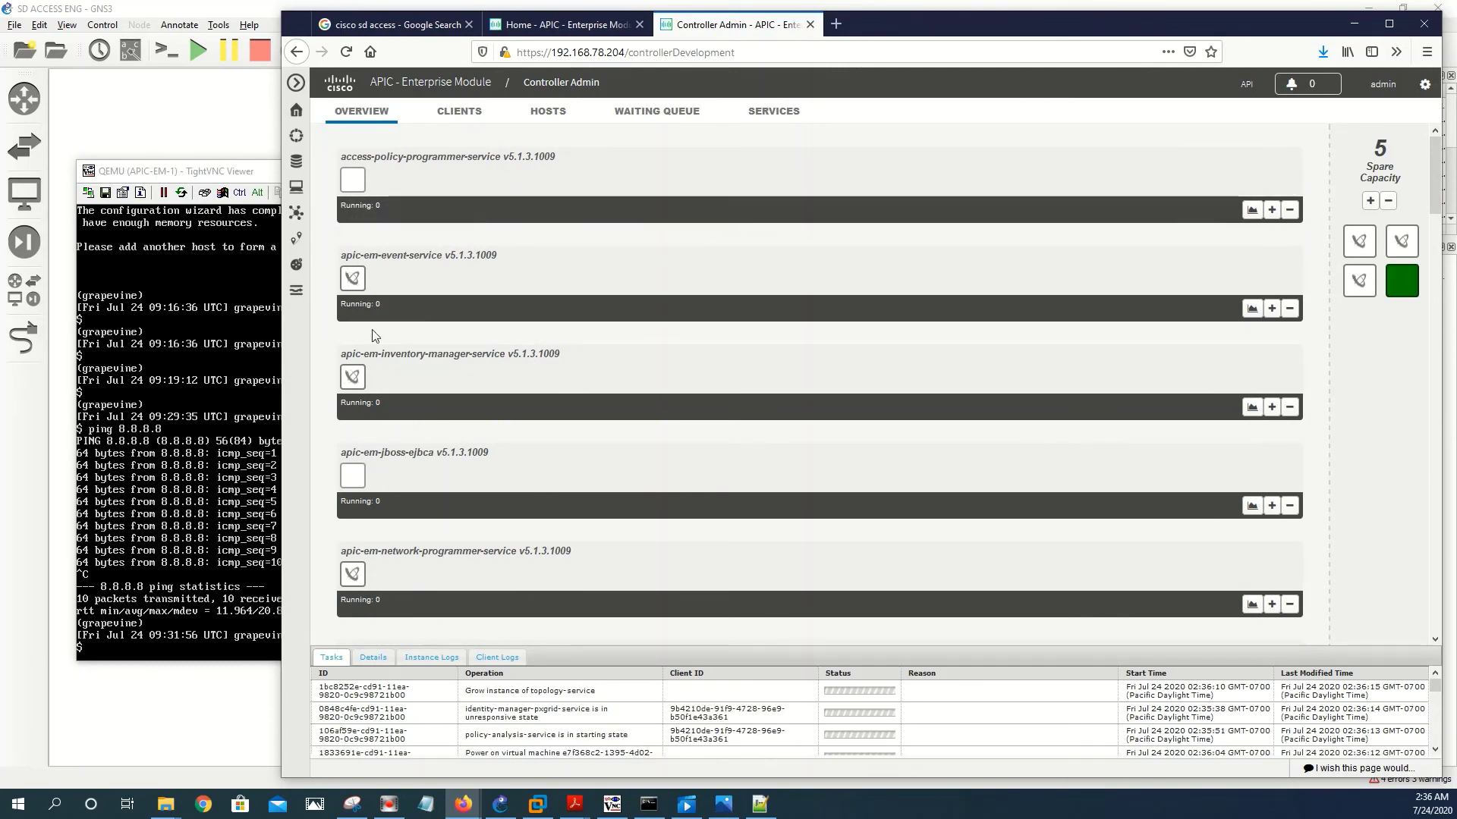
- Check the new instances' starting status in the Overview list, then view the Clients page
mouse_move(353, 179)
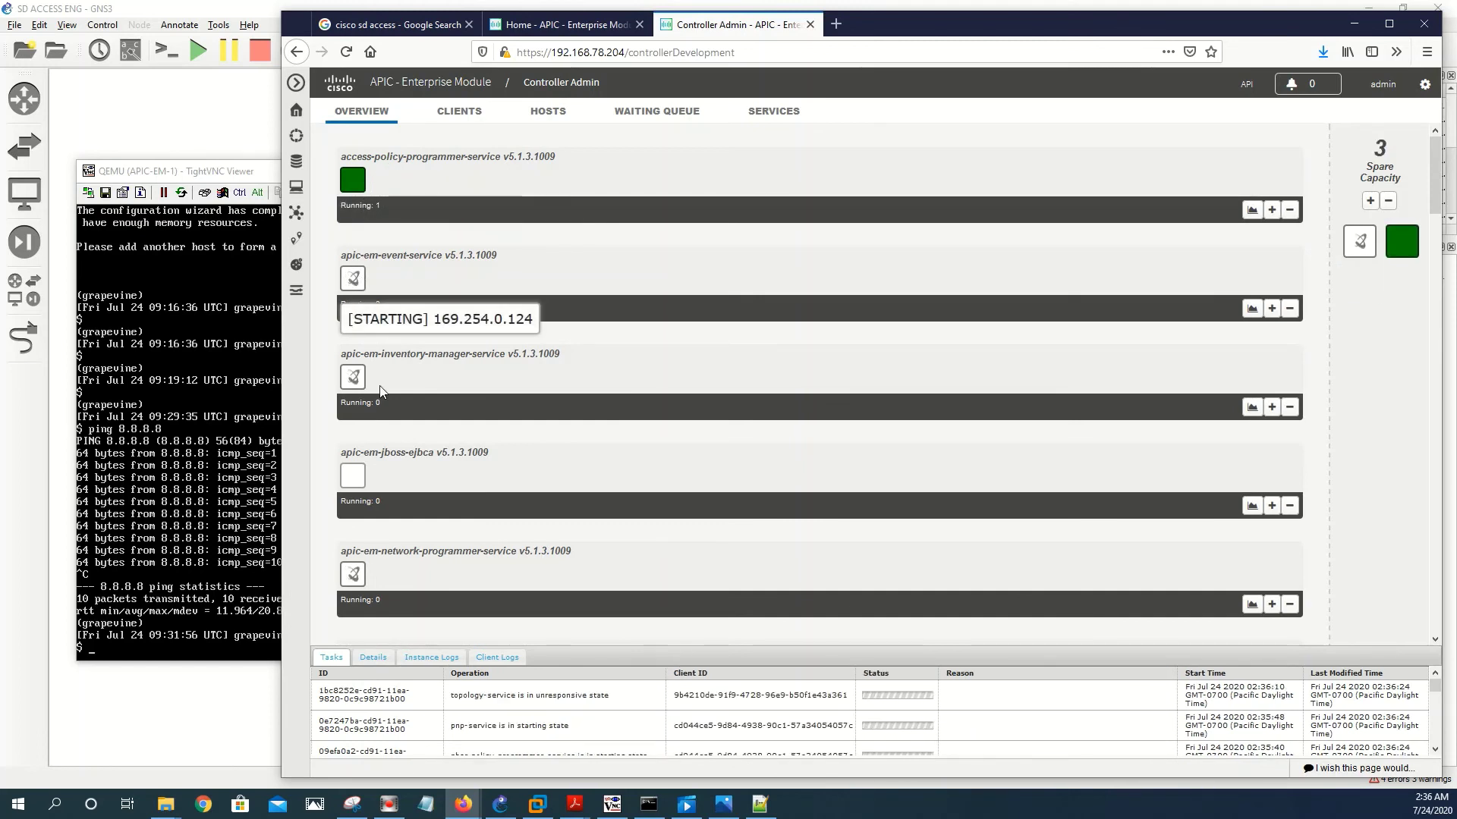
mouse_move(355, 390)
mouse_move(361, 488)
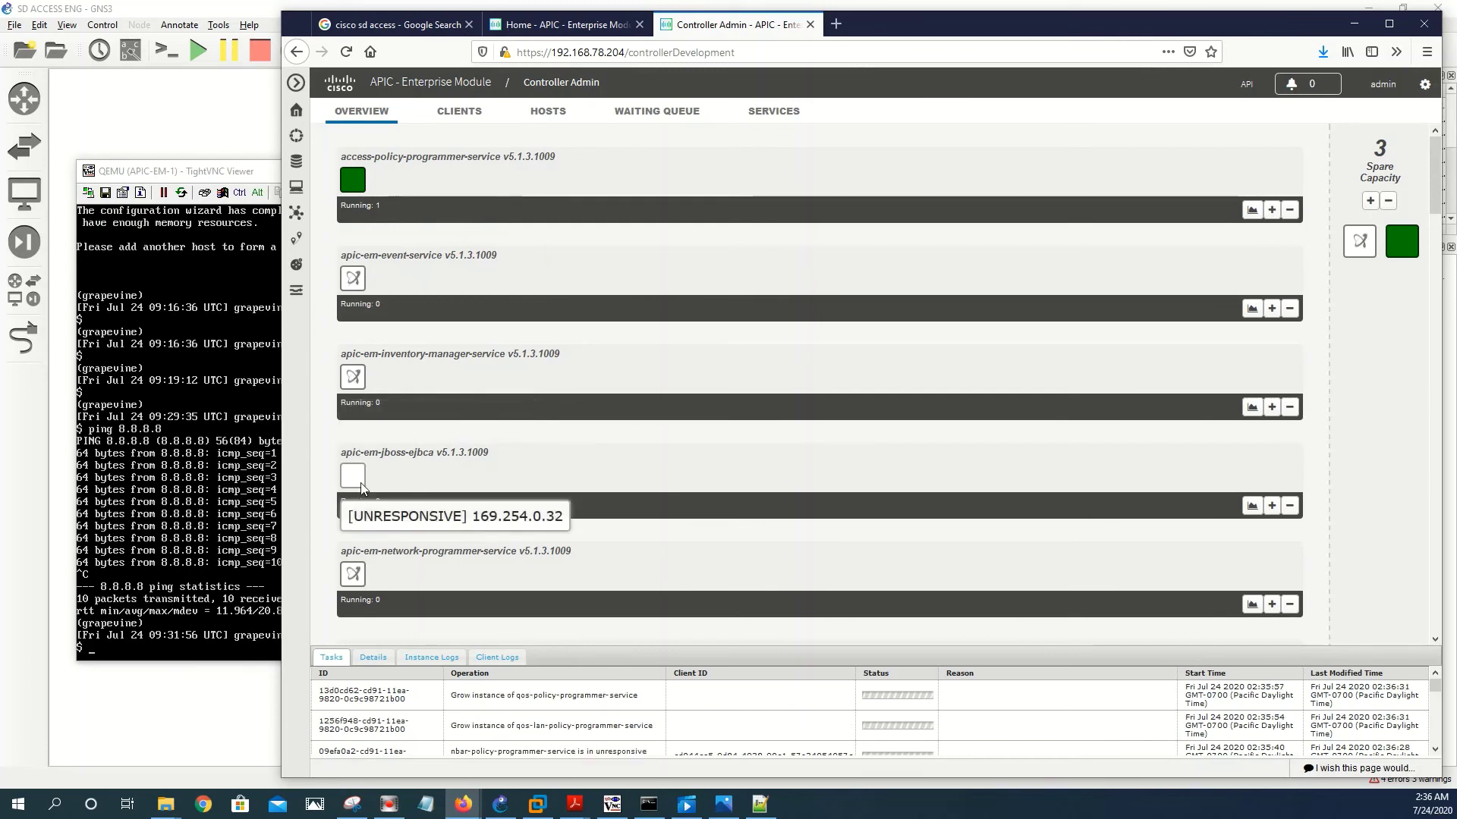
scroll(361, 488, "down", 10)
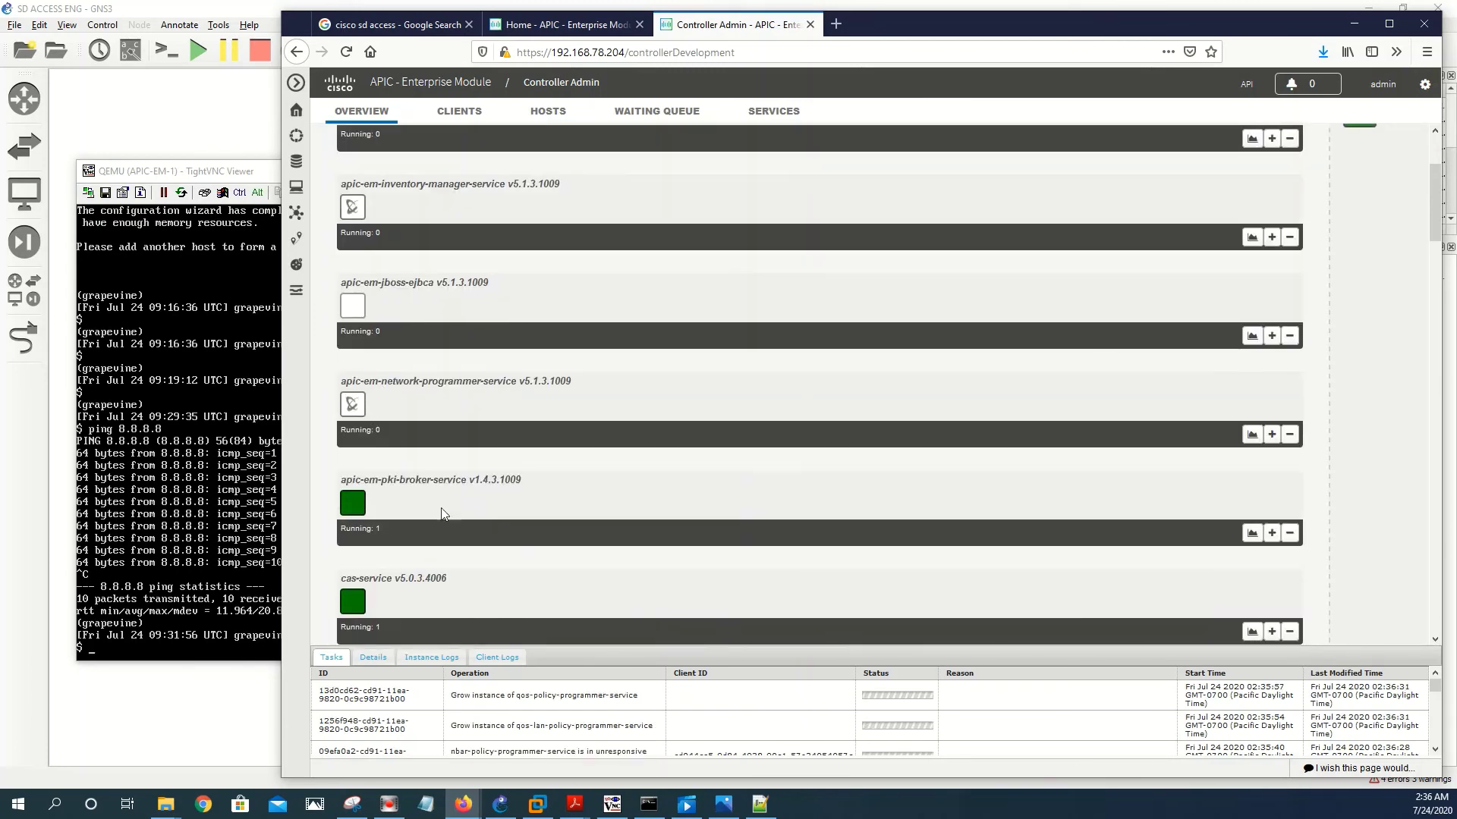
scroll(490, 477, "down", 15)
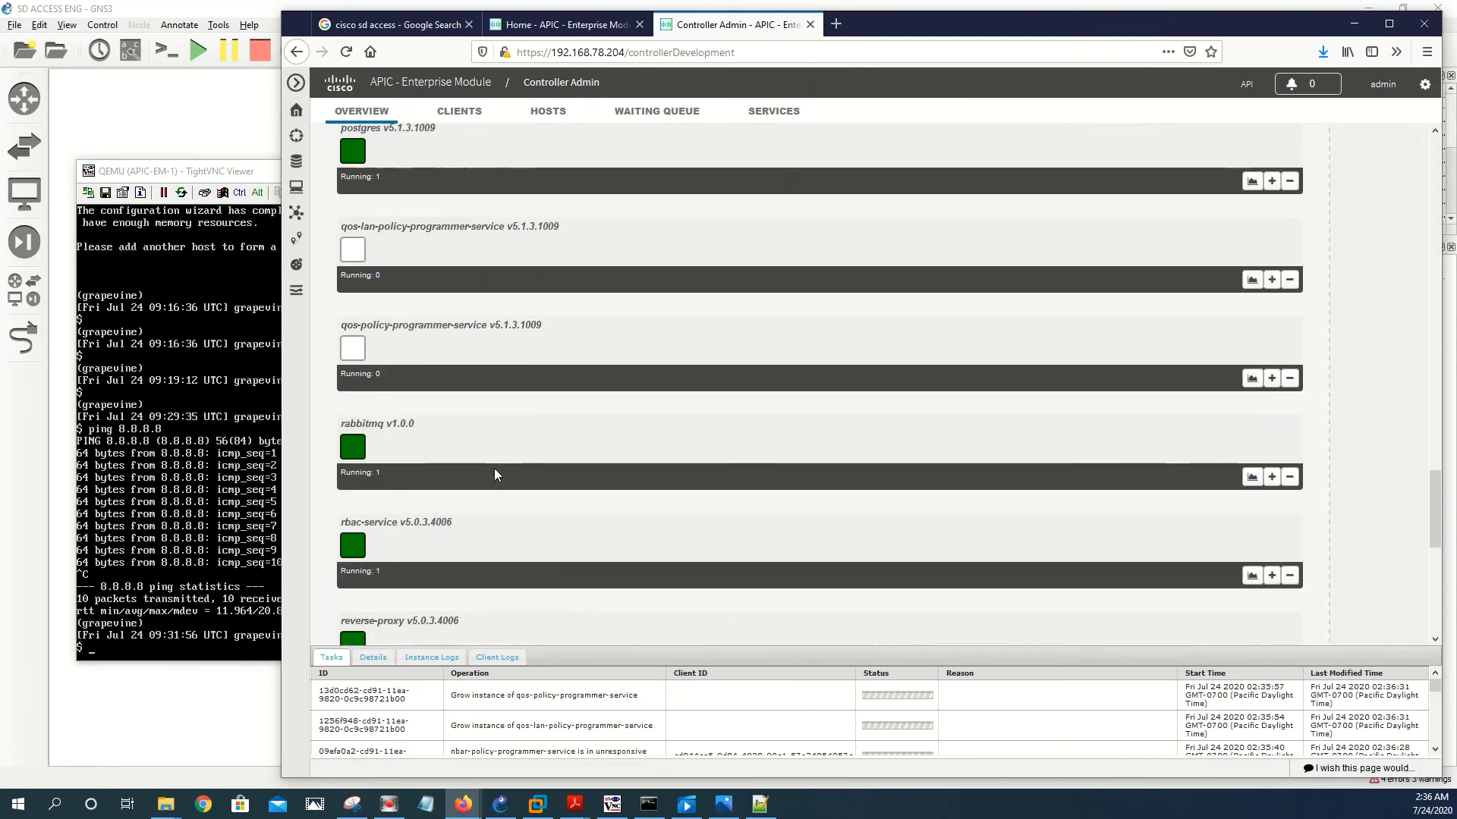
scroll(498, 474, "down", 2)
scroll(499, 563, "up", 8)
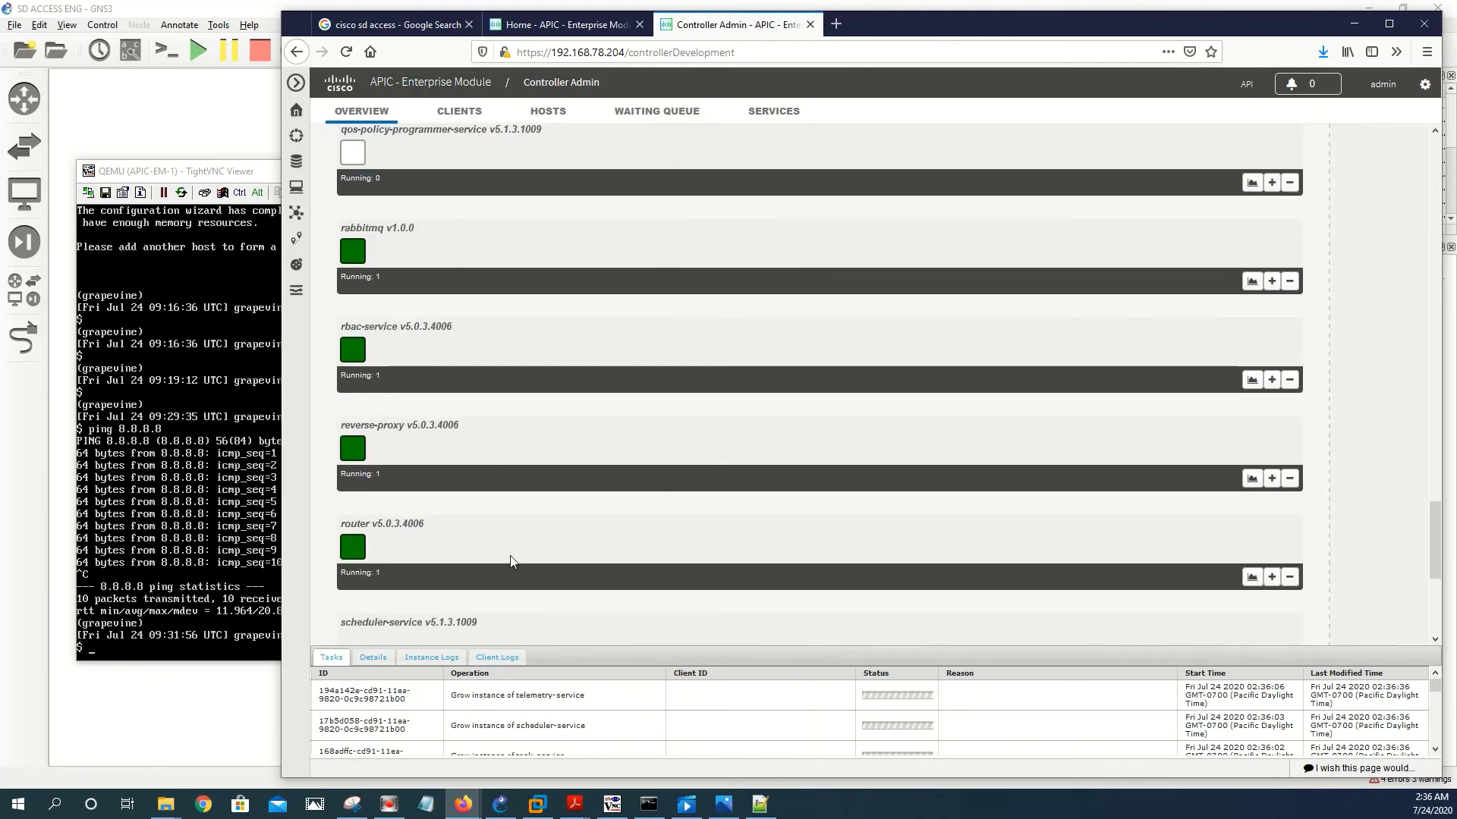
scroll(504, 434, "up", 10)
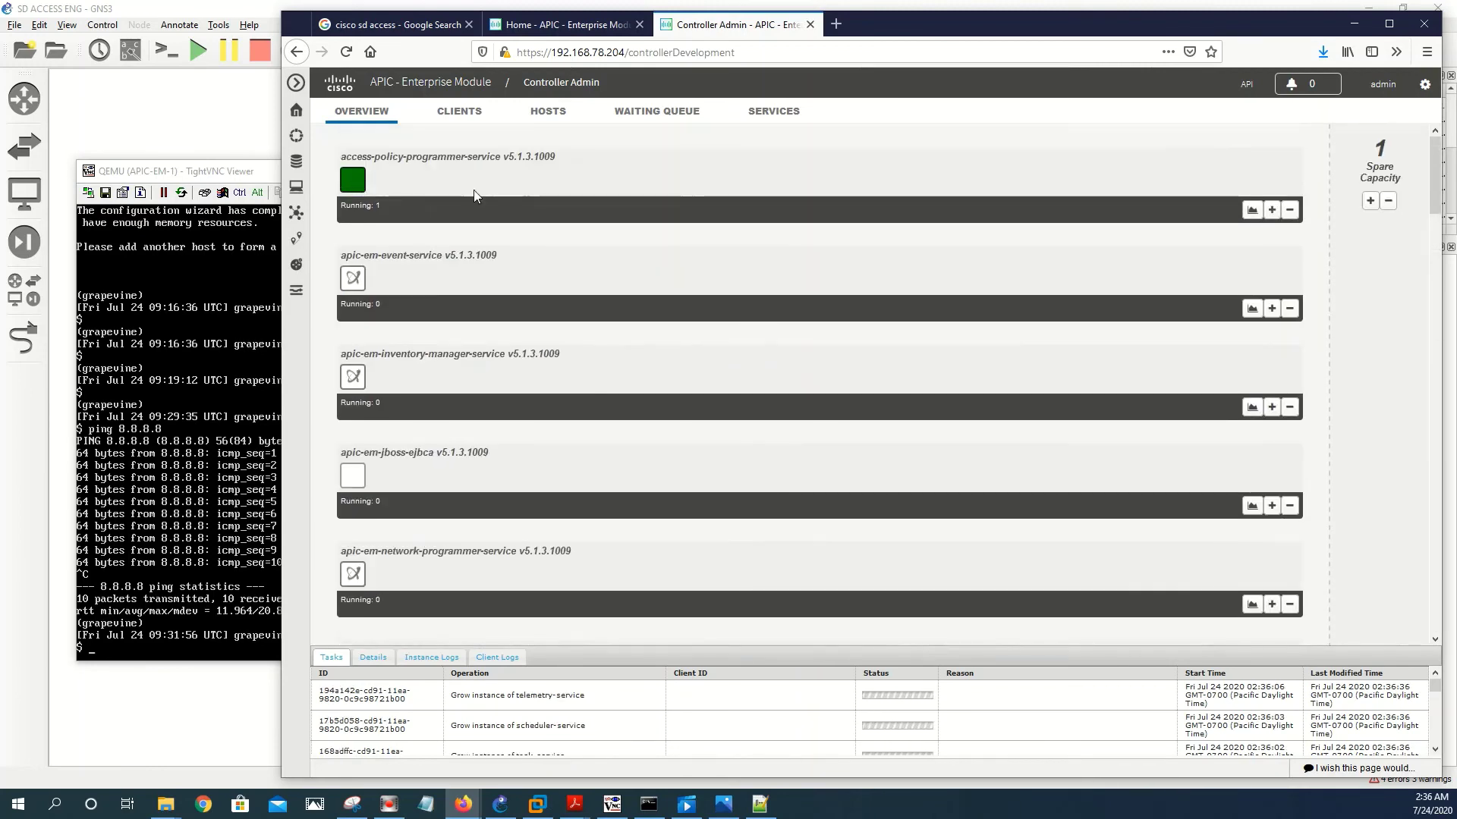
left_click(455, 114)
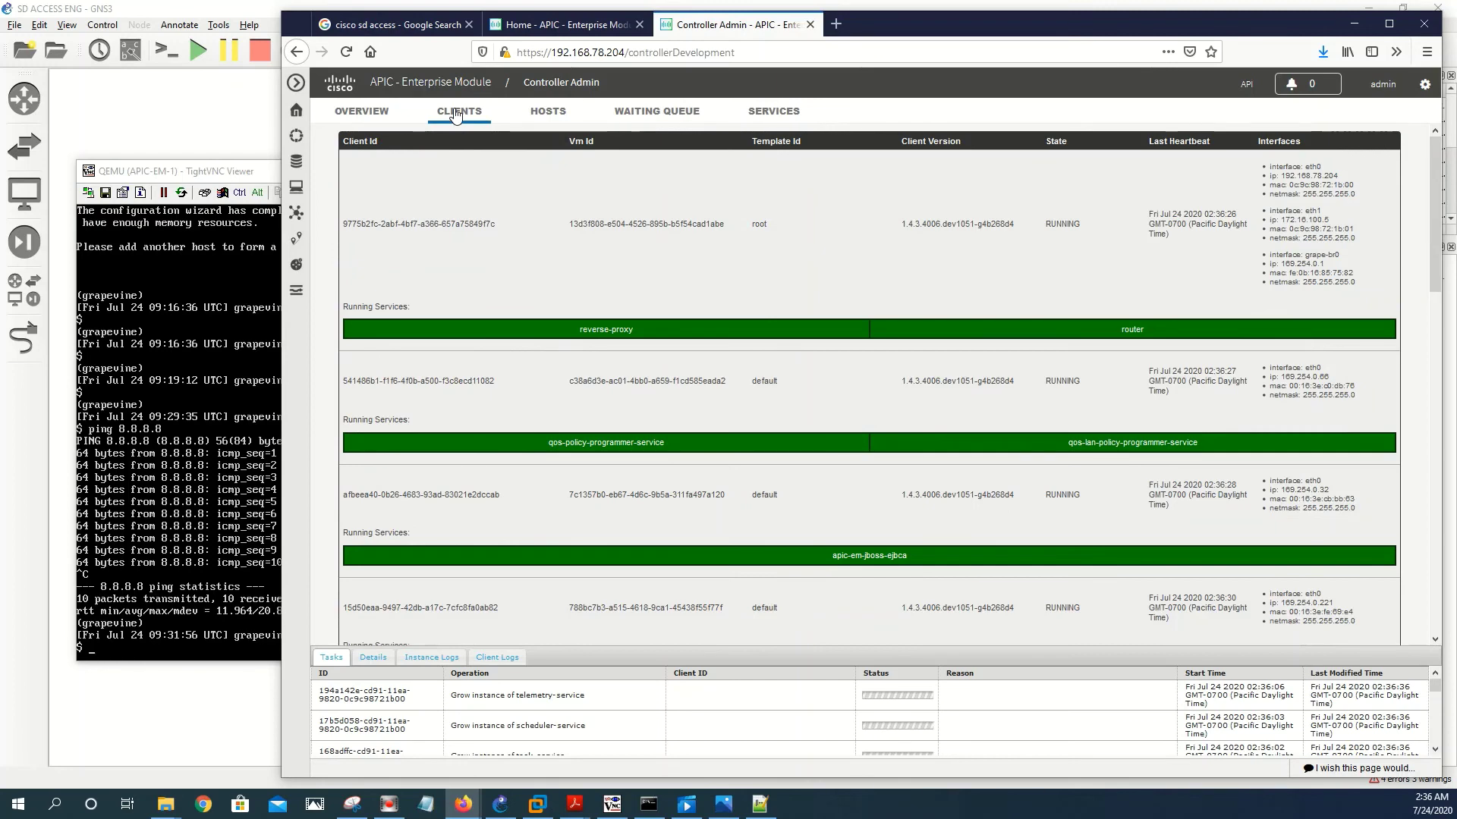
scroll(716, 253, "down", 10)
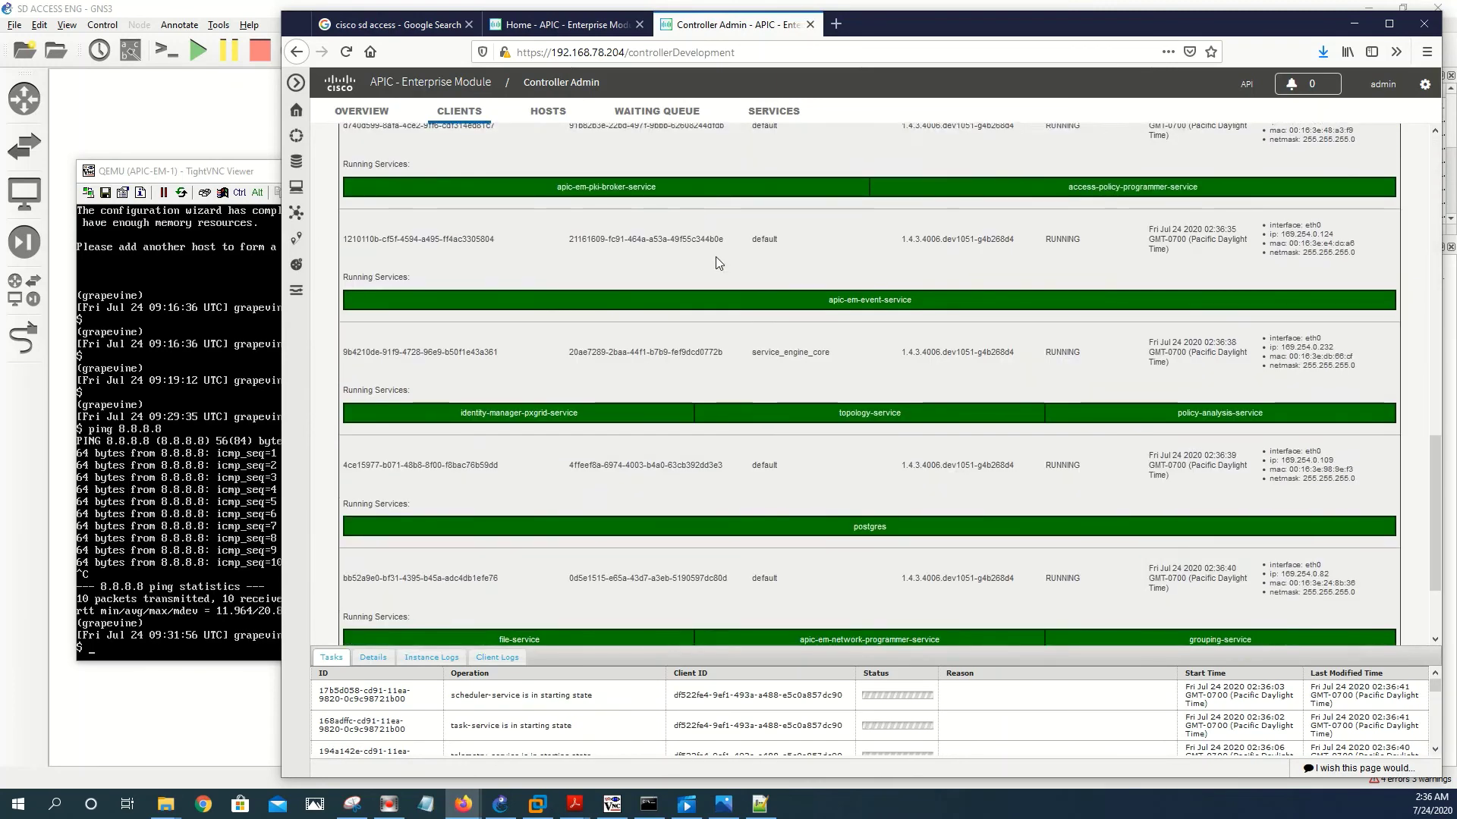
scroll(715, 258, "down", 3)
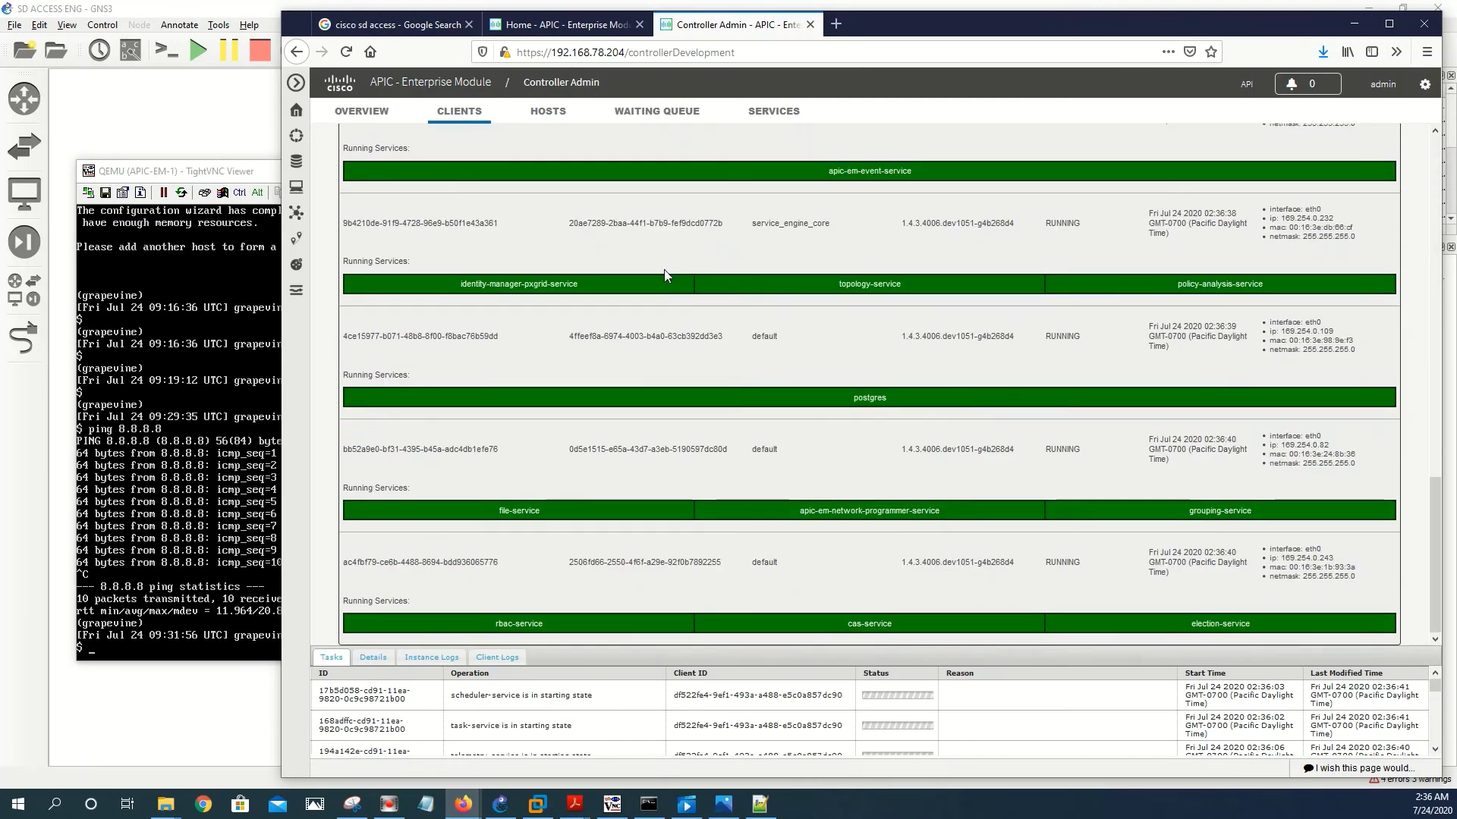
scroll(663, 271, "up", 8)
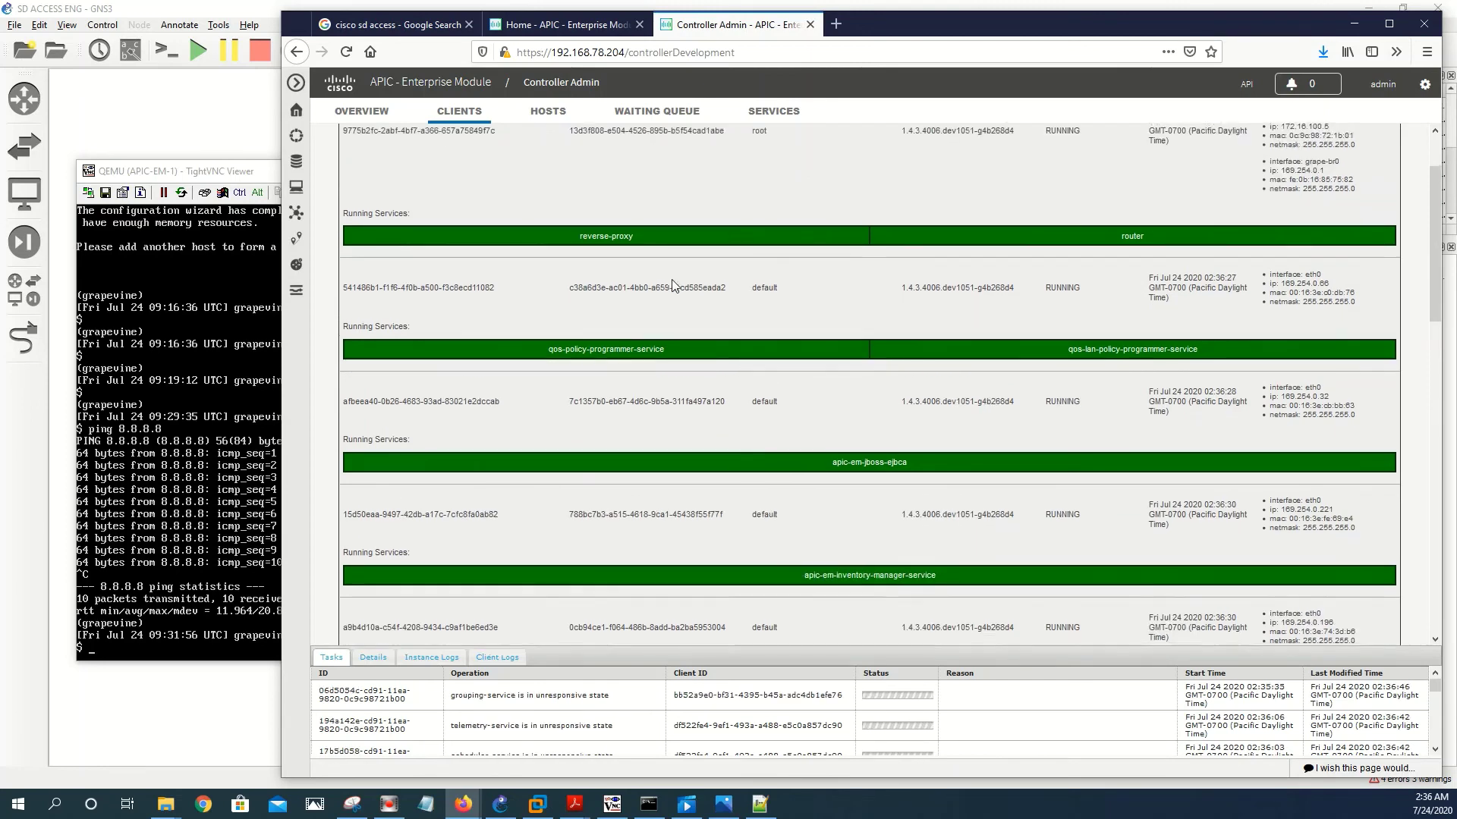
scroll(672, 285, "down", 10)
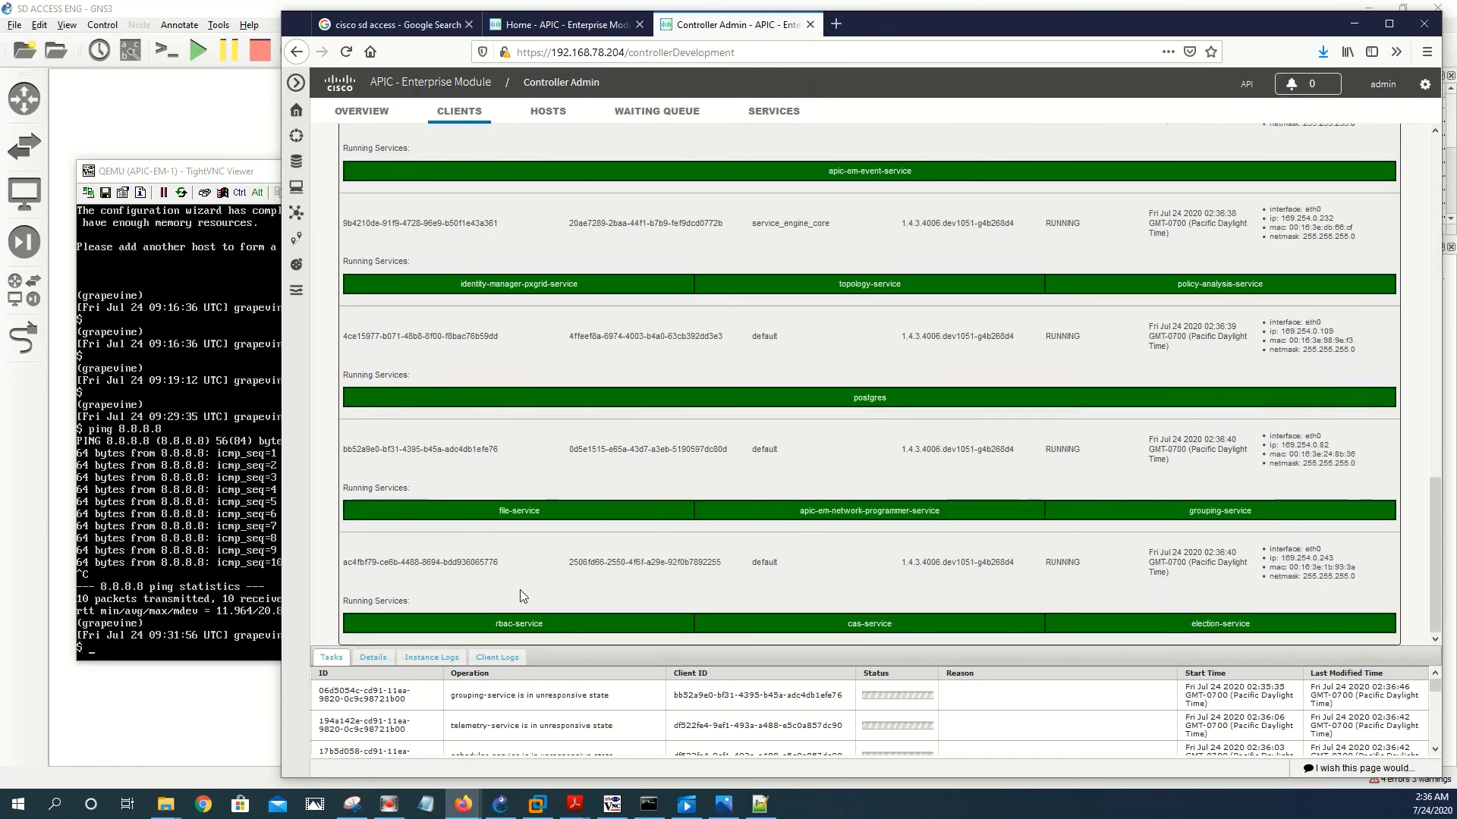
scroll(903, 521, "up", 3)
scroll(902, 521, "up", 3)
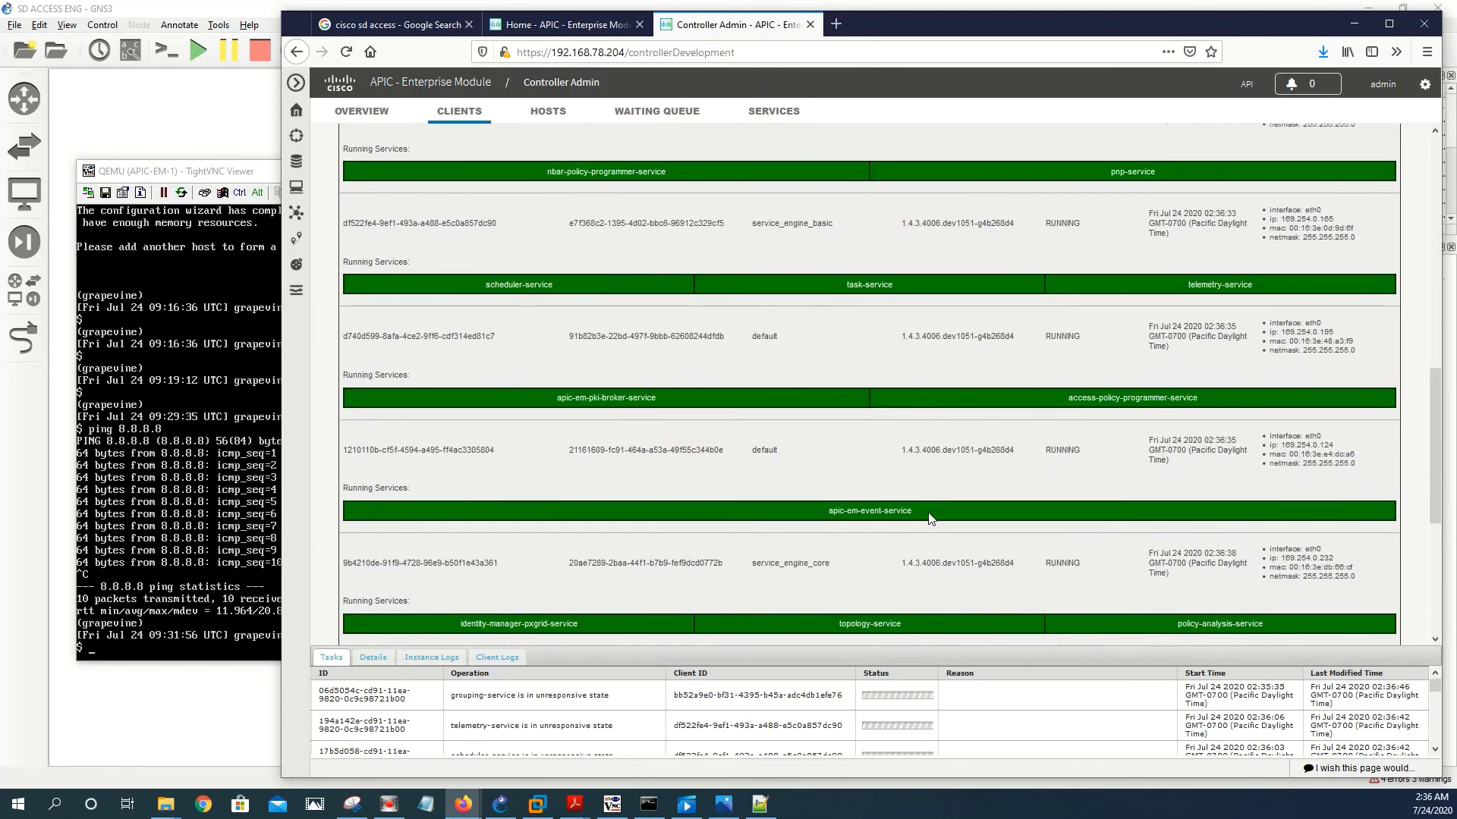
scroll(1085, 292, "up", 10)
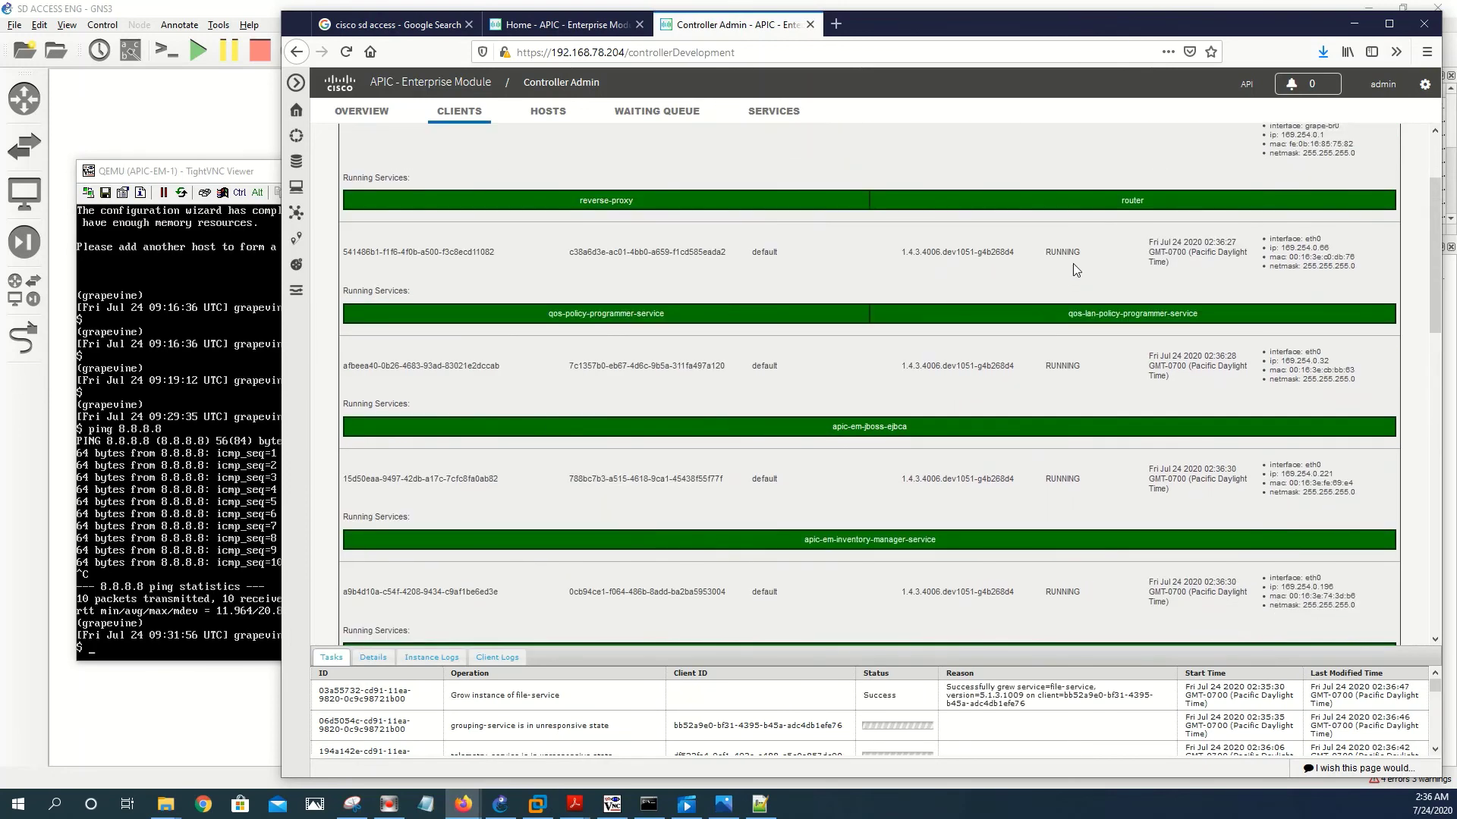
- Review the host's CPU, memory and storage use on Hosts, then the Waiting Queue
left_click(552, 112)
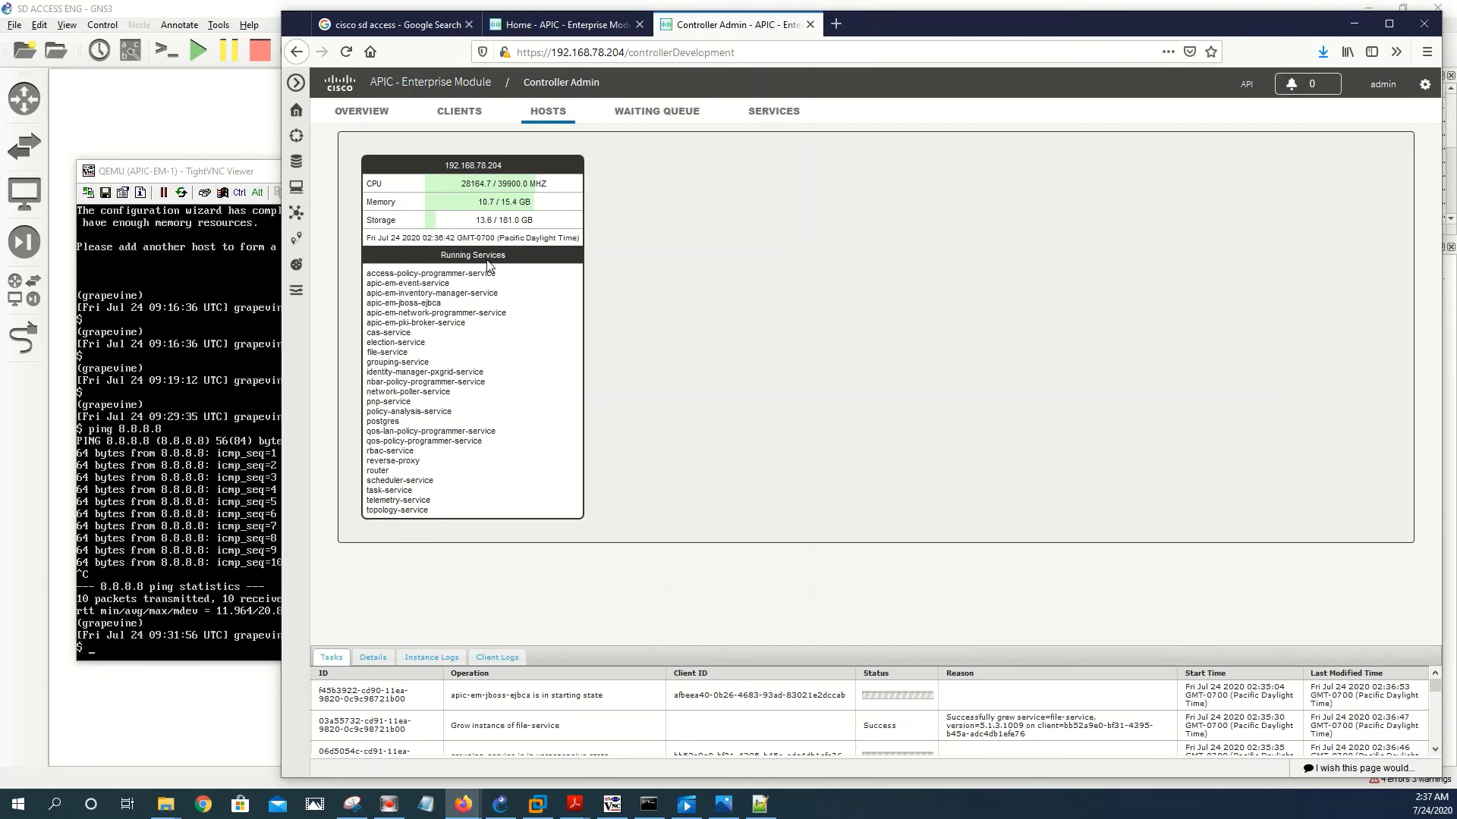
left_click(645, 115)
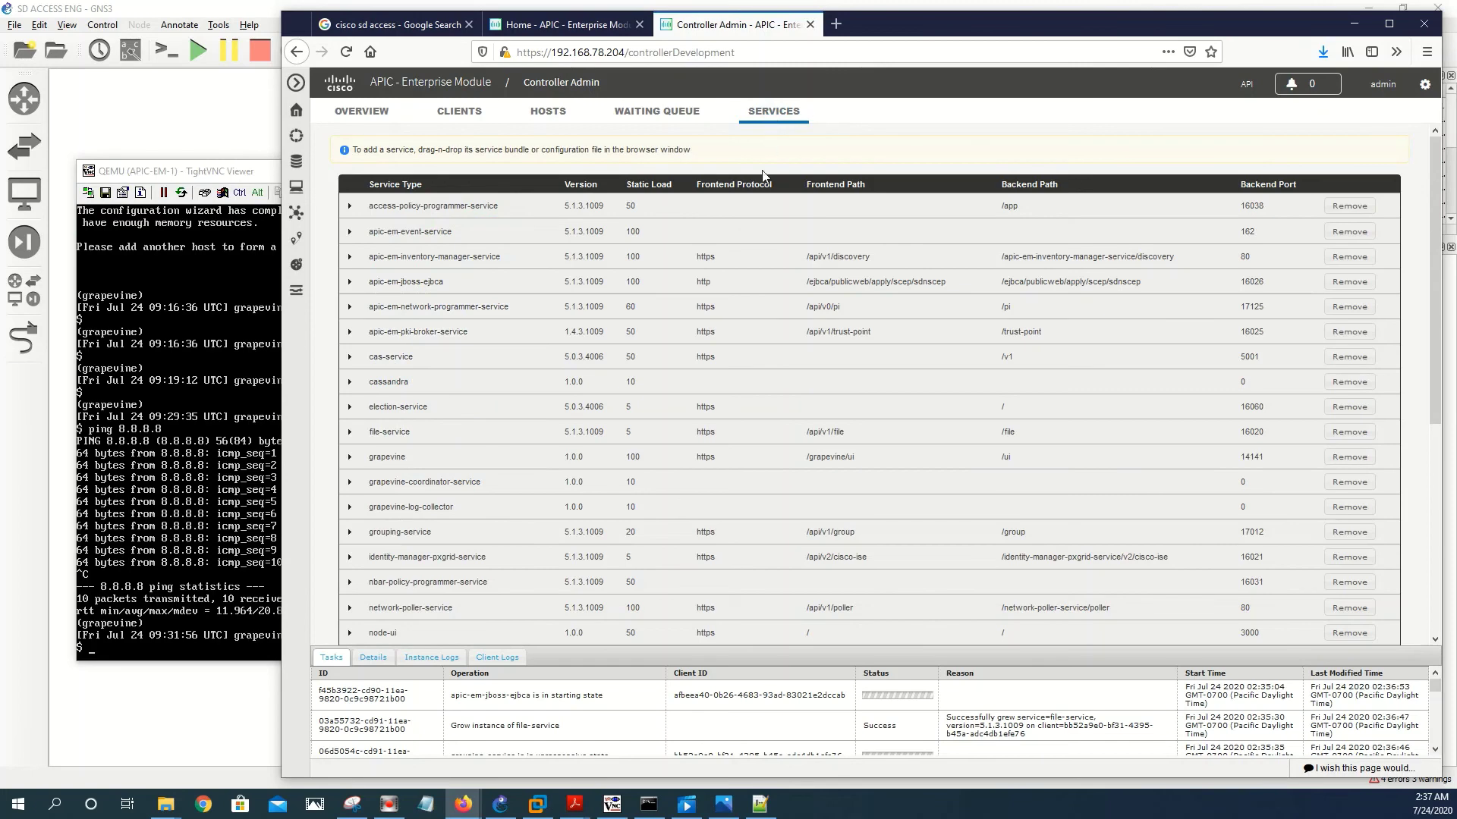
- Expand access-policy-programmer-service's configuration in the Services table, review it, then collapse it
scroll(763, 175, "down", 5)
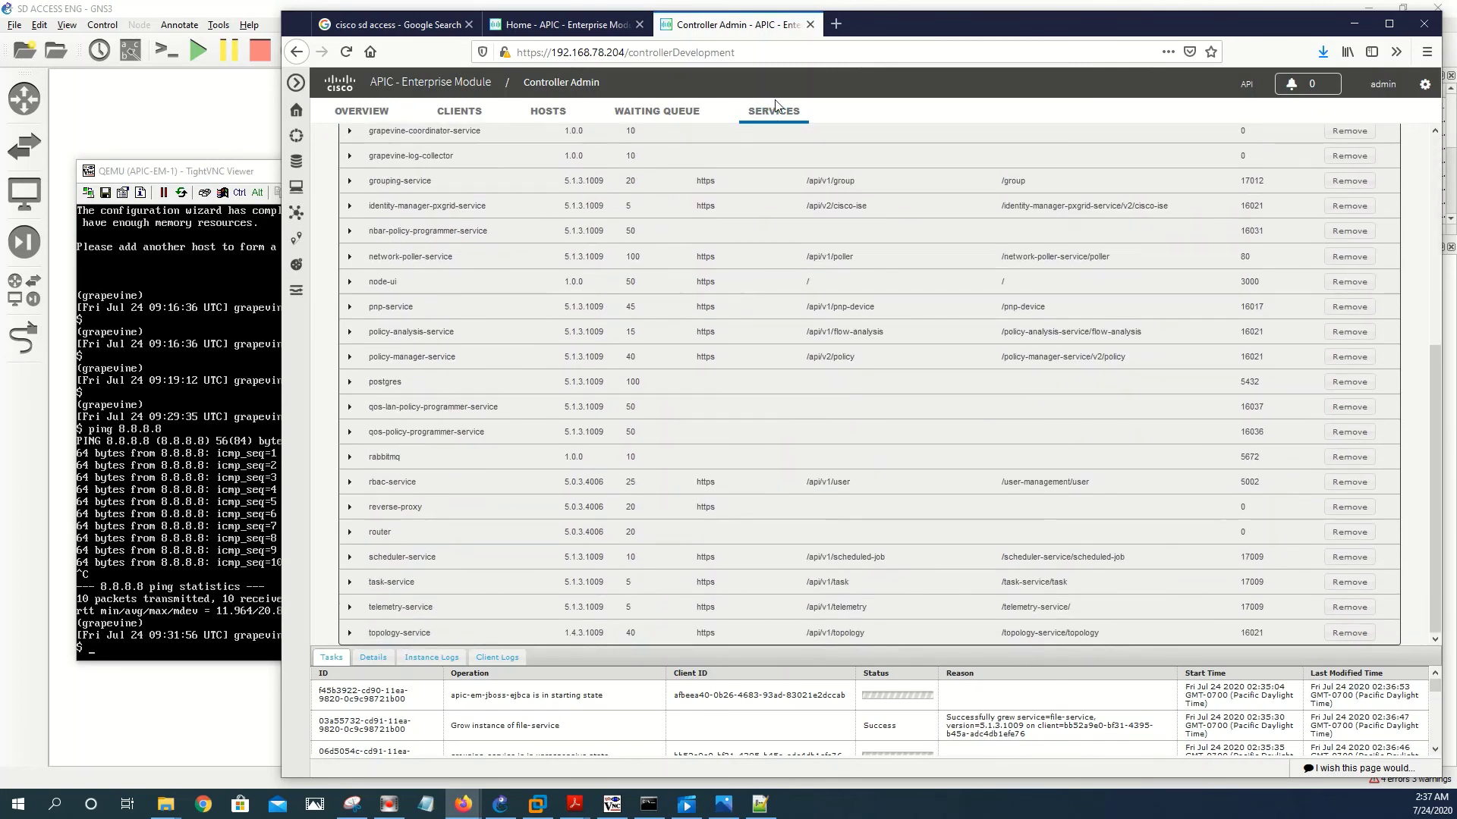
scroll(751, 379, "up", 5)
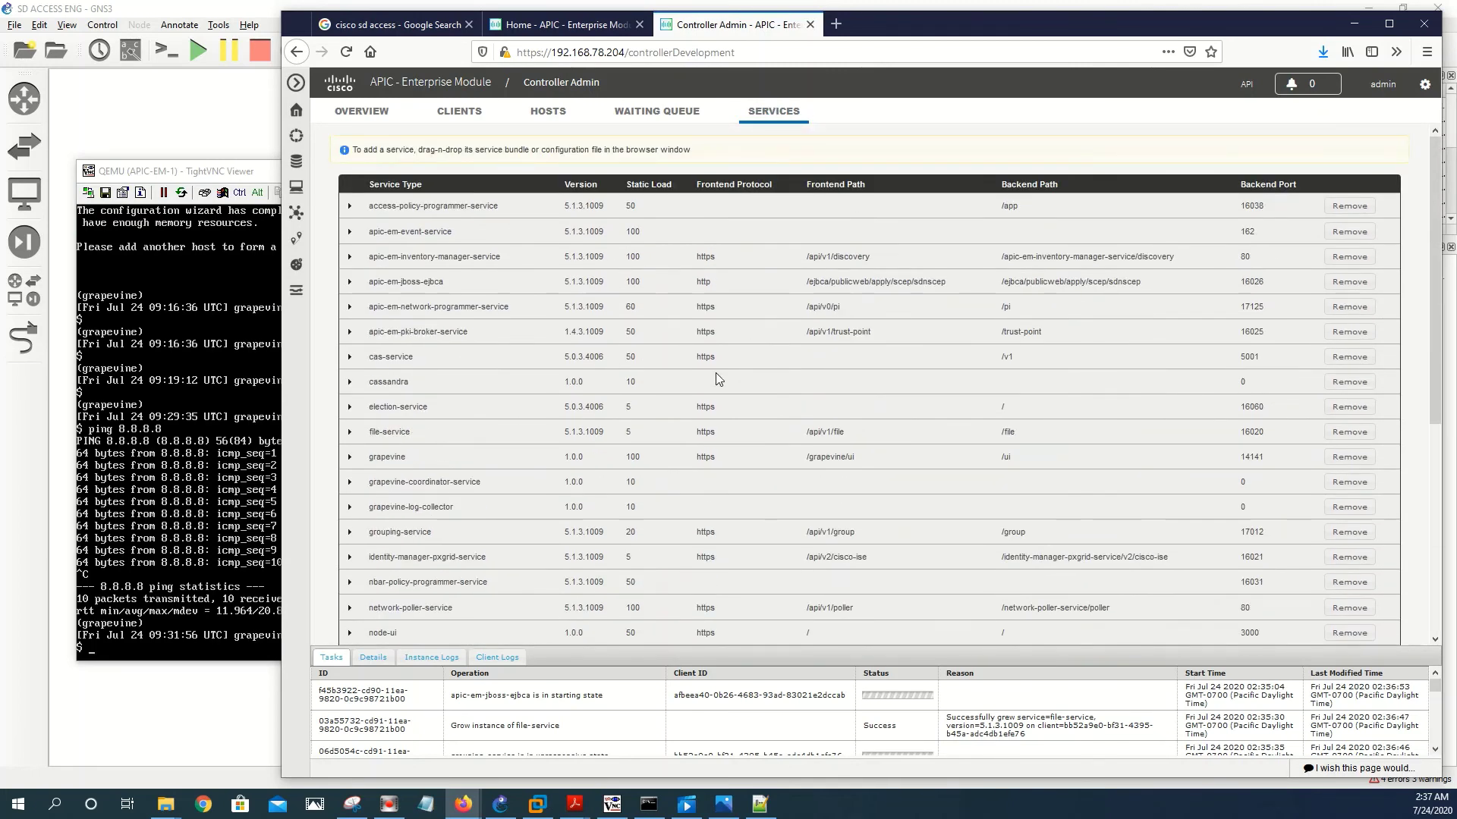
scroll(716, 372, "down", 5)
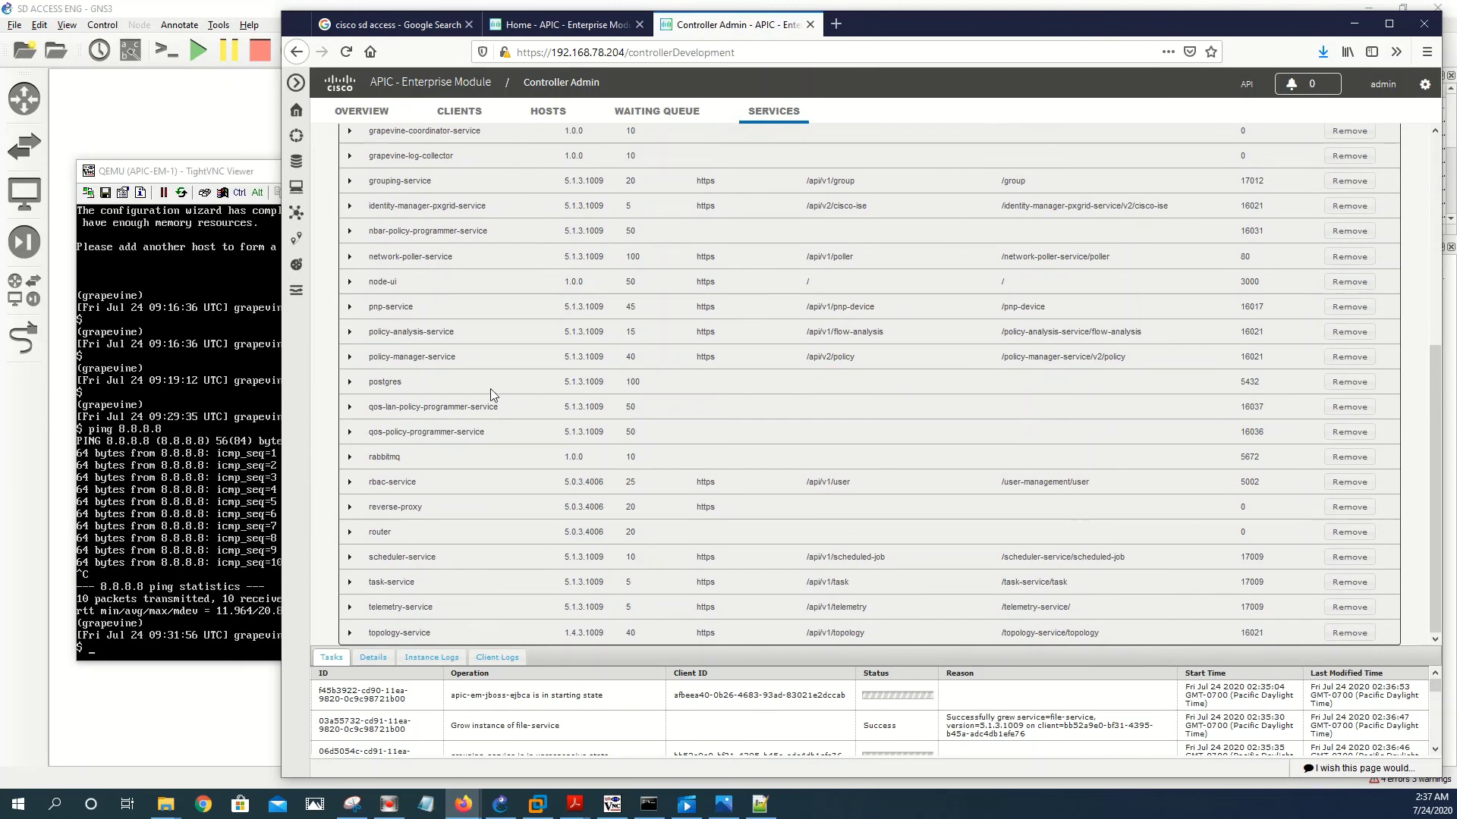
scroll(492, 394, "up", 5)
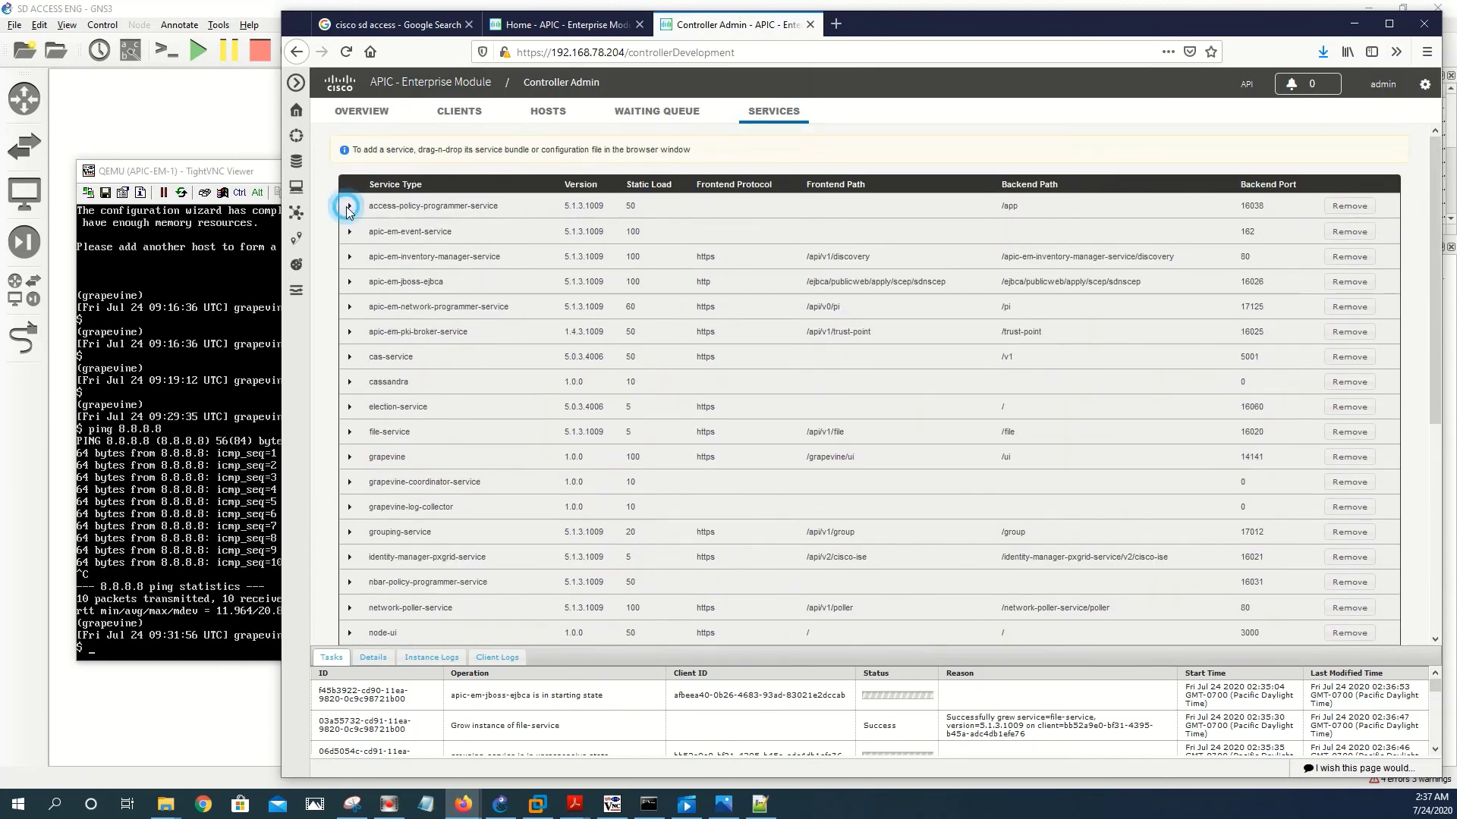
left_click(349, 207)
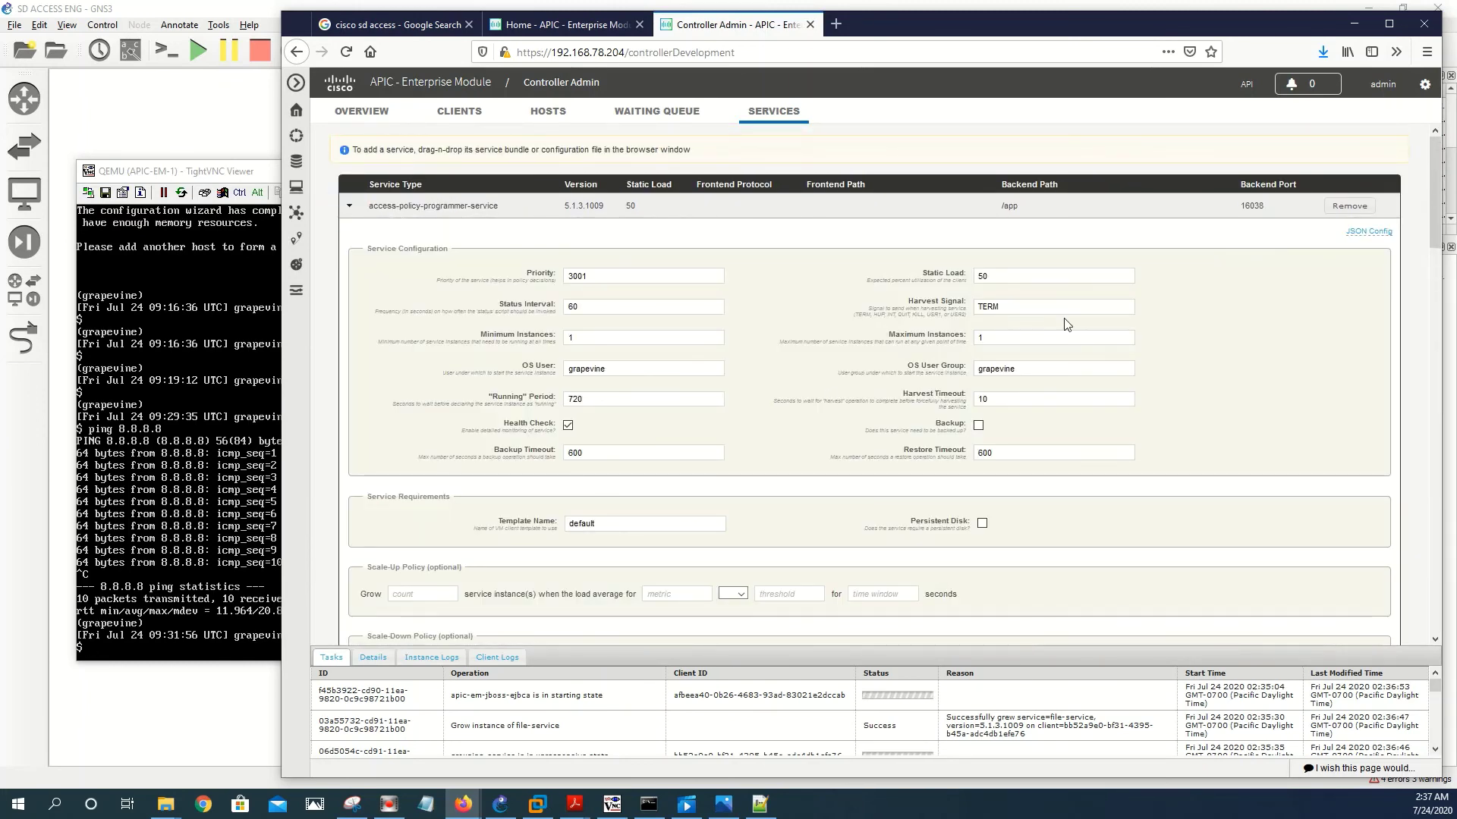
scroll(1066, 324, "down", 5)
scroll(696, 493, "up", 5)
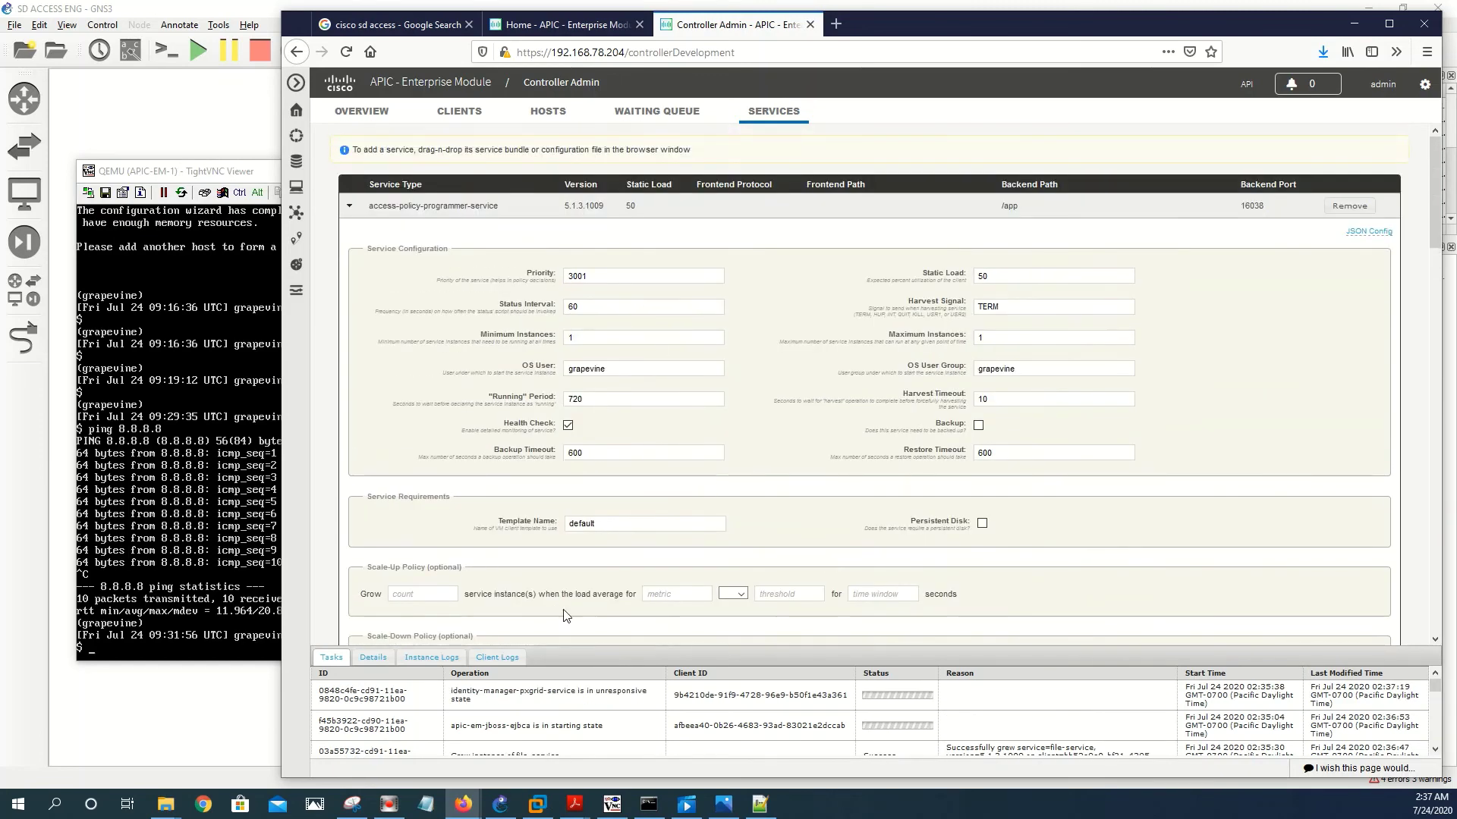
scroll(761, 563, "down", 4)
scroll(547, 391, "up", 4)
left_click(352, 207)
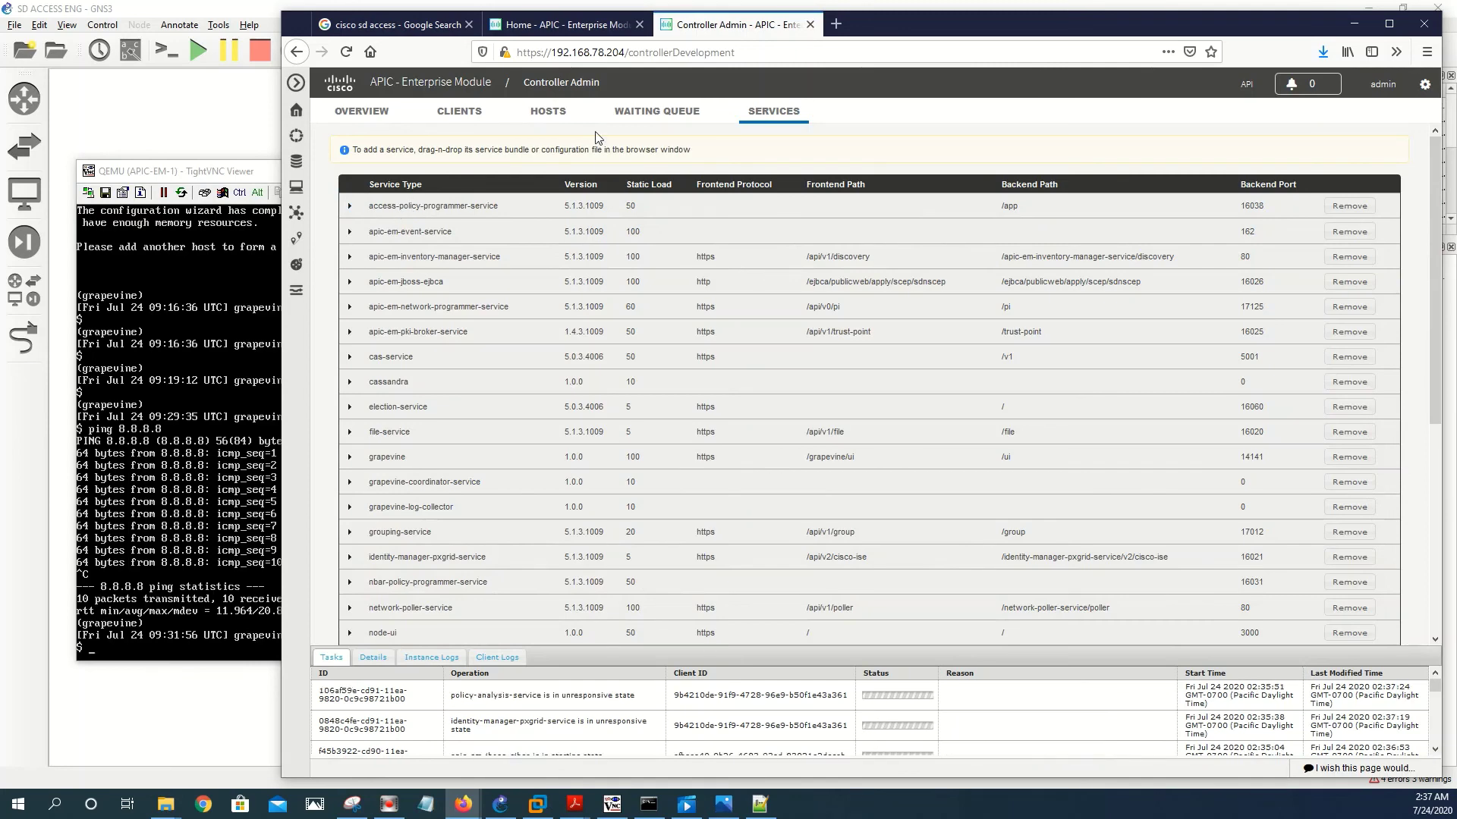
- Reload the Home dashboard, return to Controller Admin, and recheck whether Home is available
left_click(560, 24)
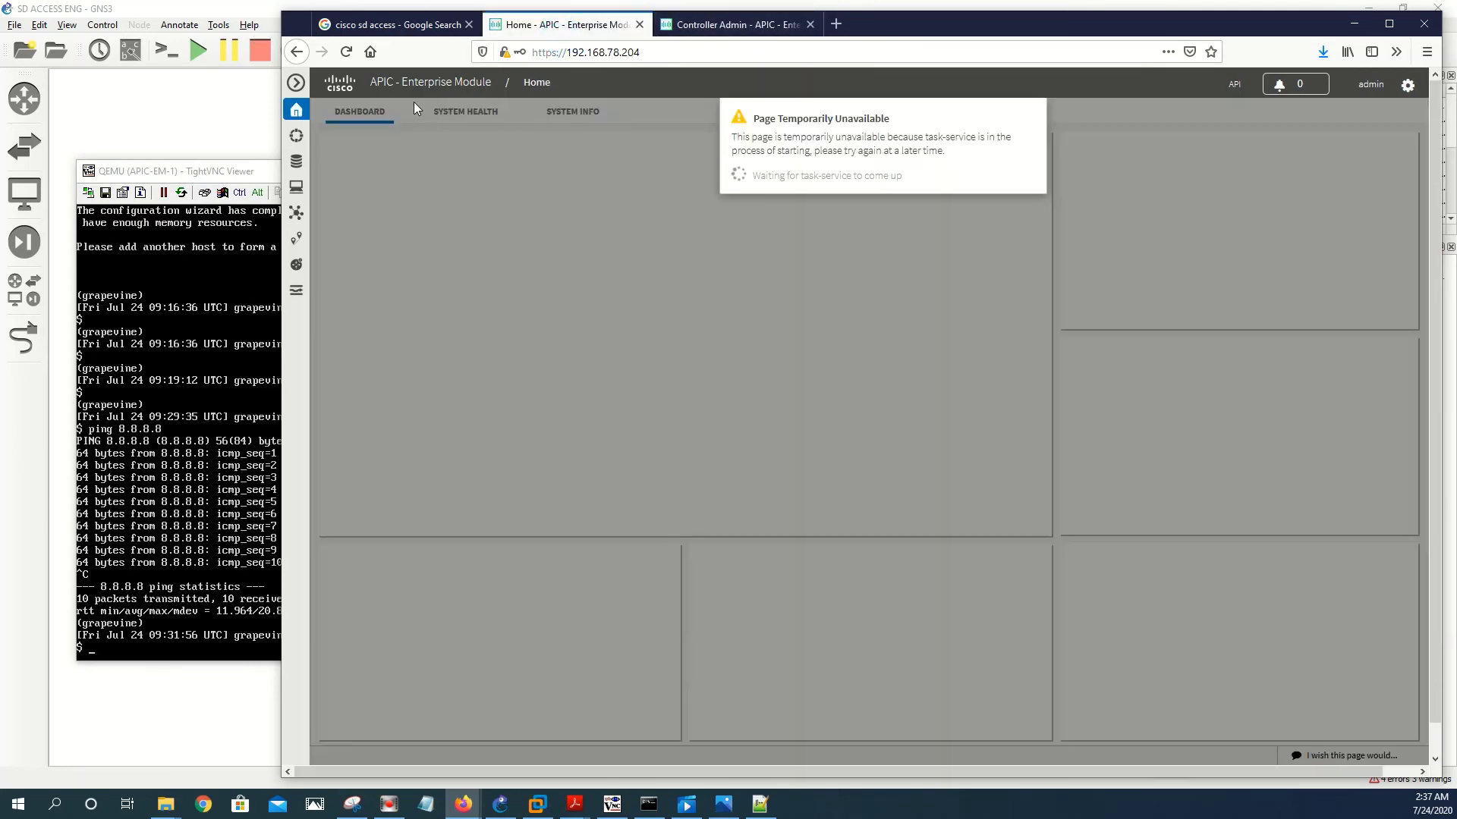
left_click(347, 53)
left_click(710, 31)
left_click(583, 25)
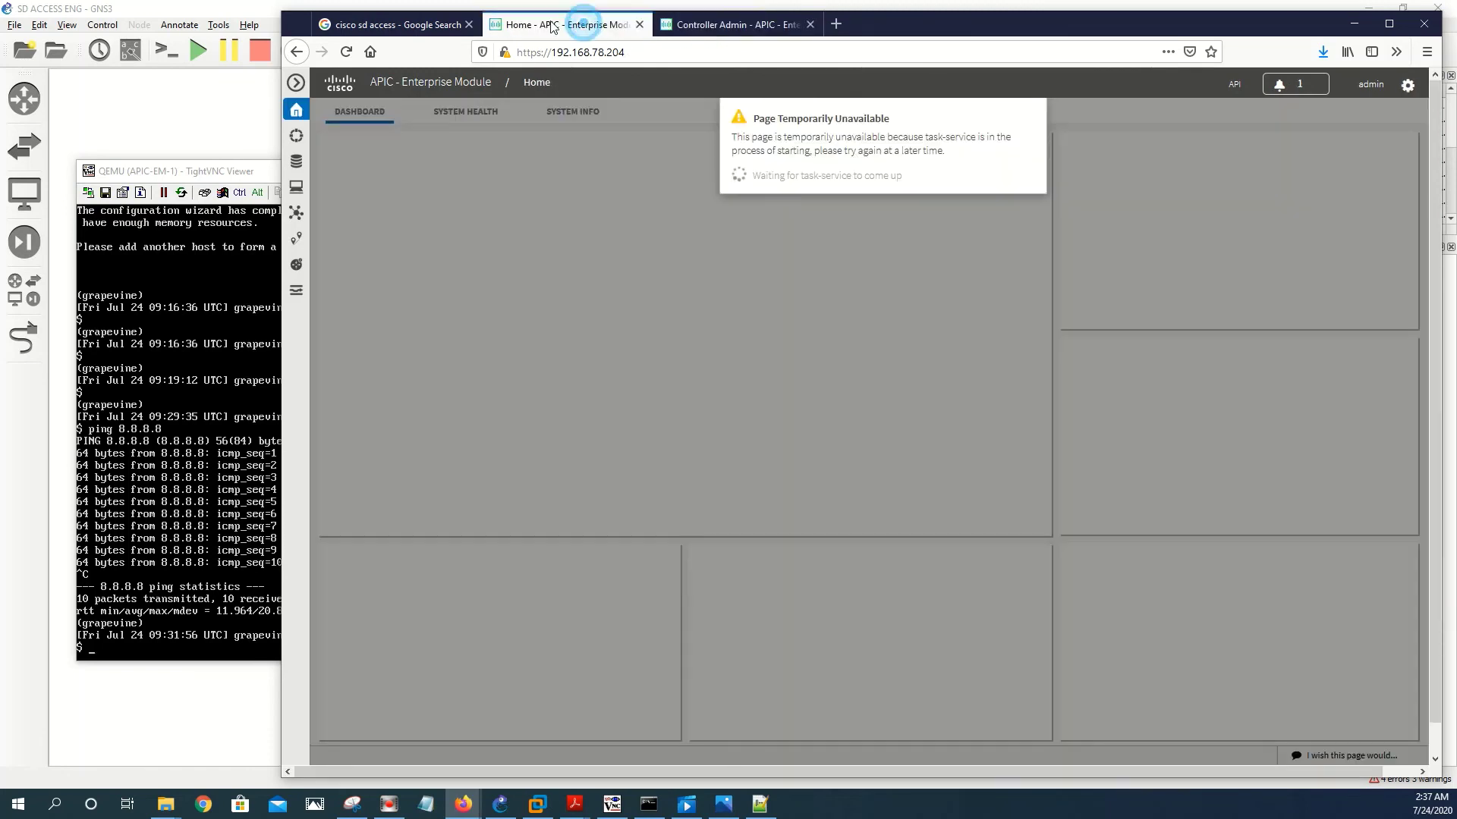
left_click(778, 19)
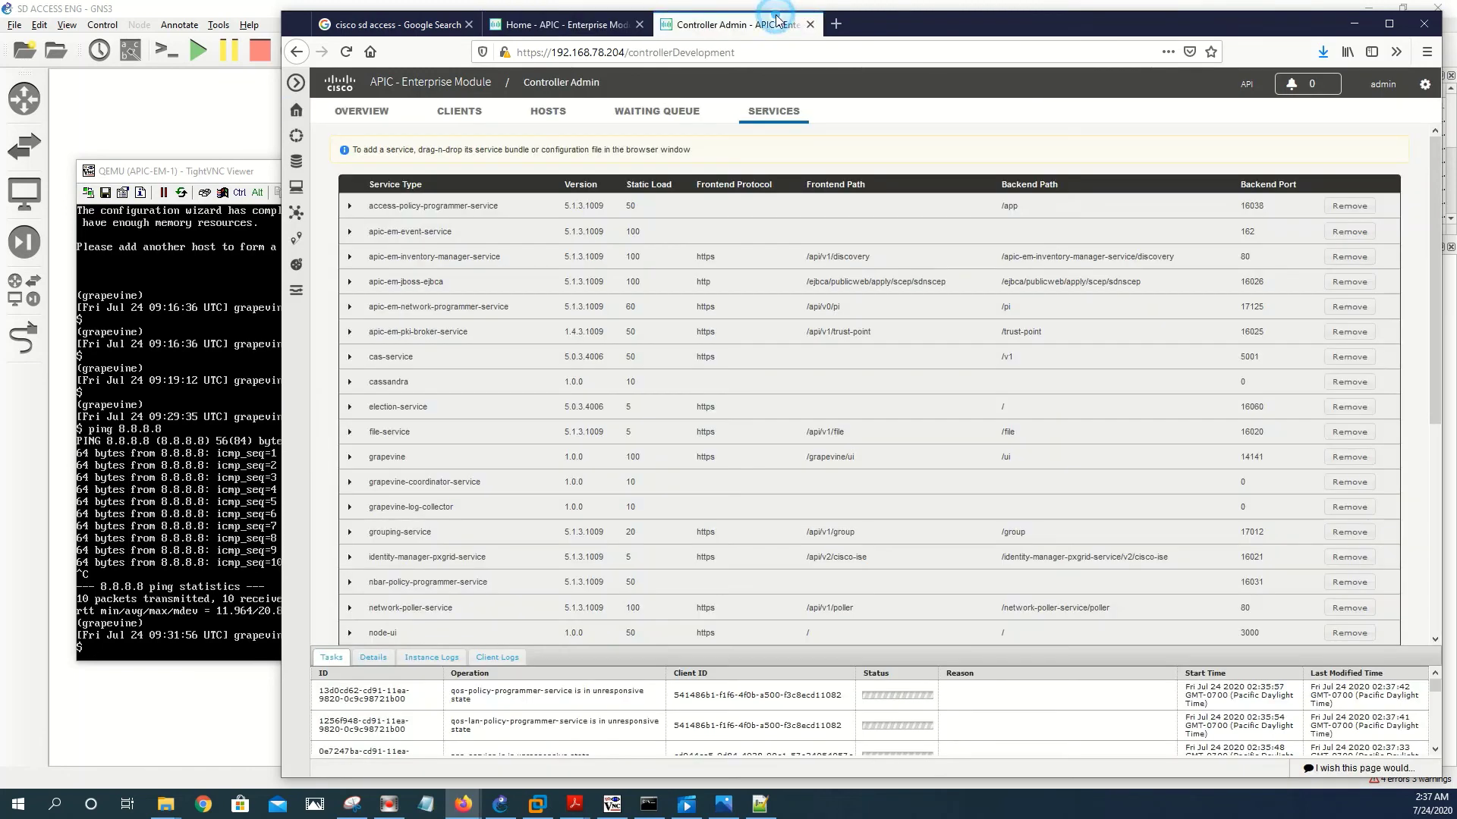
- Return to the Controller Admin OVERVIEW and review each service's running instance count down the list
left_click(378, 114)
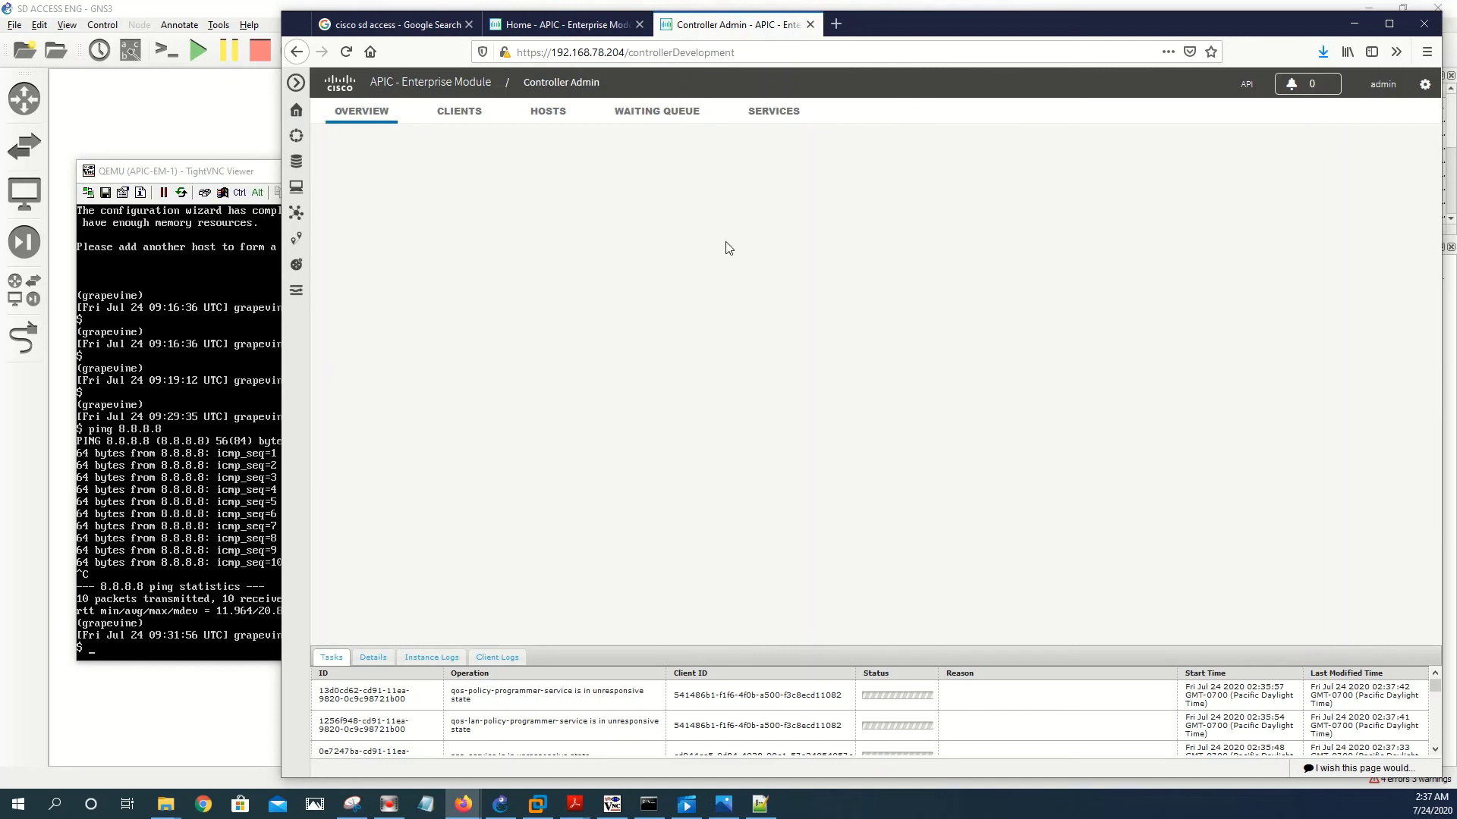
scroll(745, 239, "down", 5)
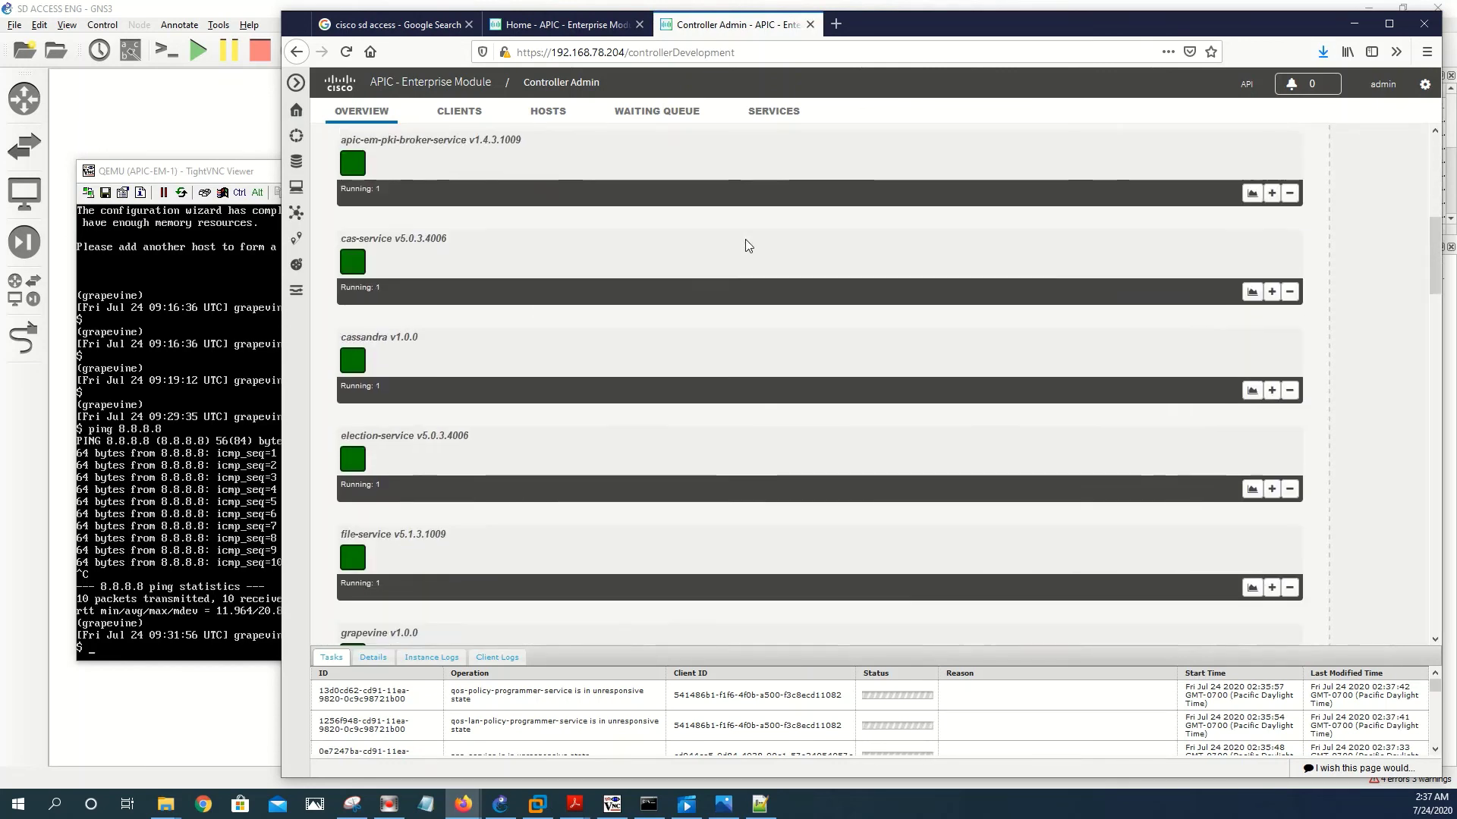
scroll(745, 239, "down", 15)
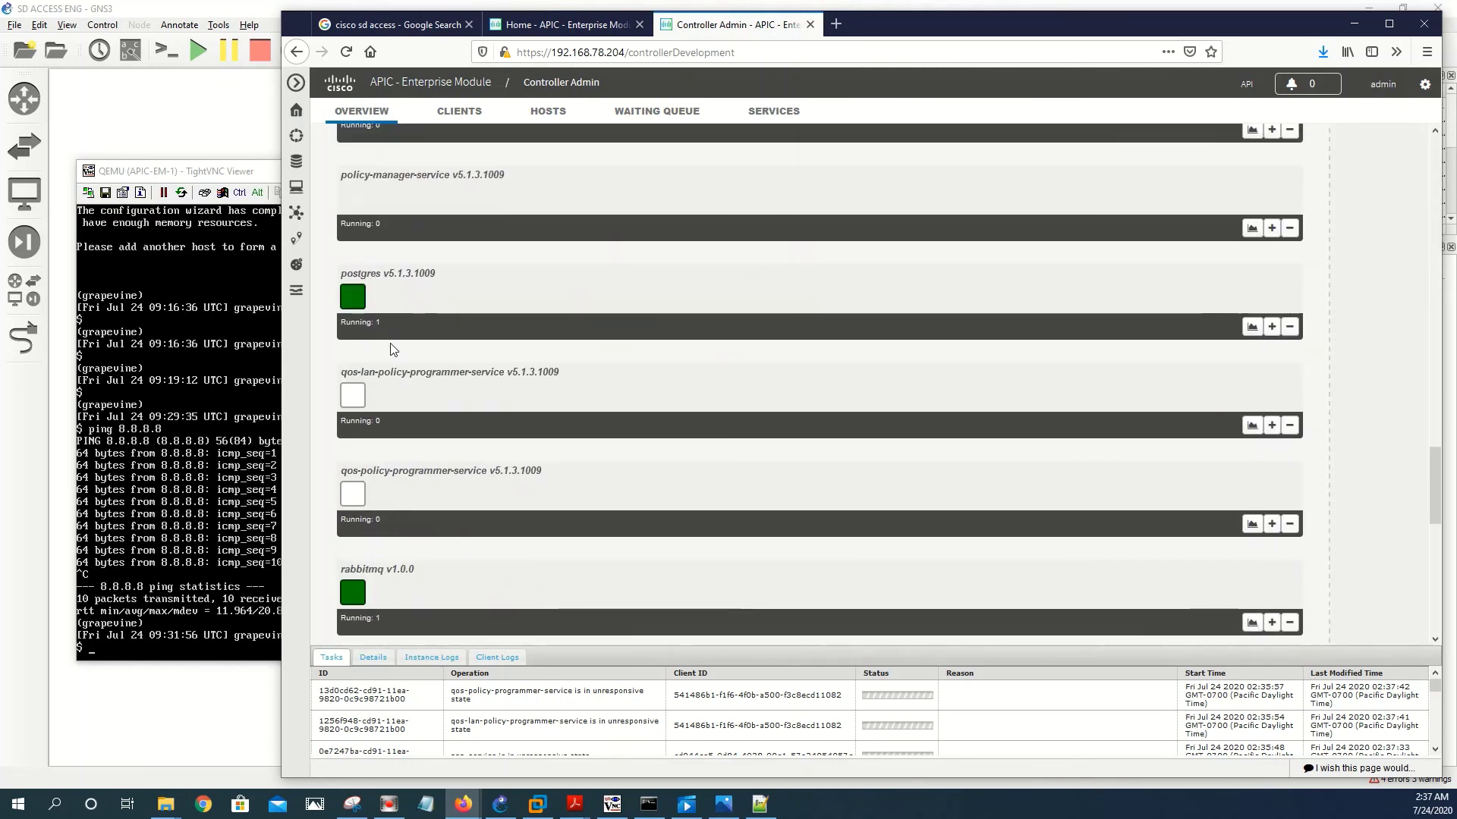
scroll(380, 458, "down", 9)
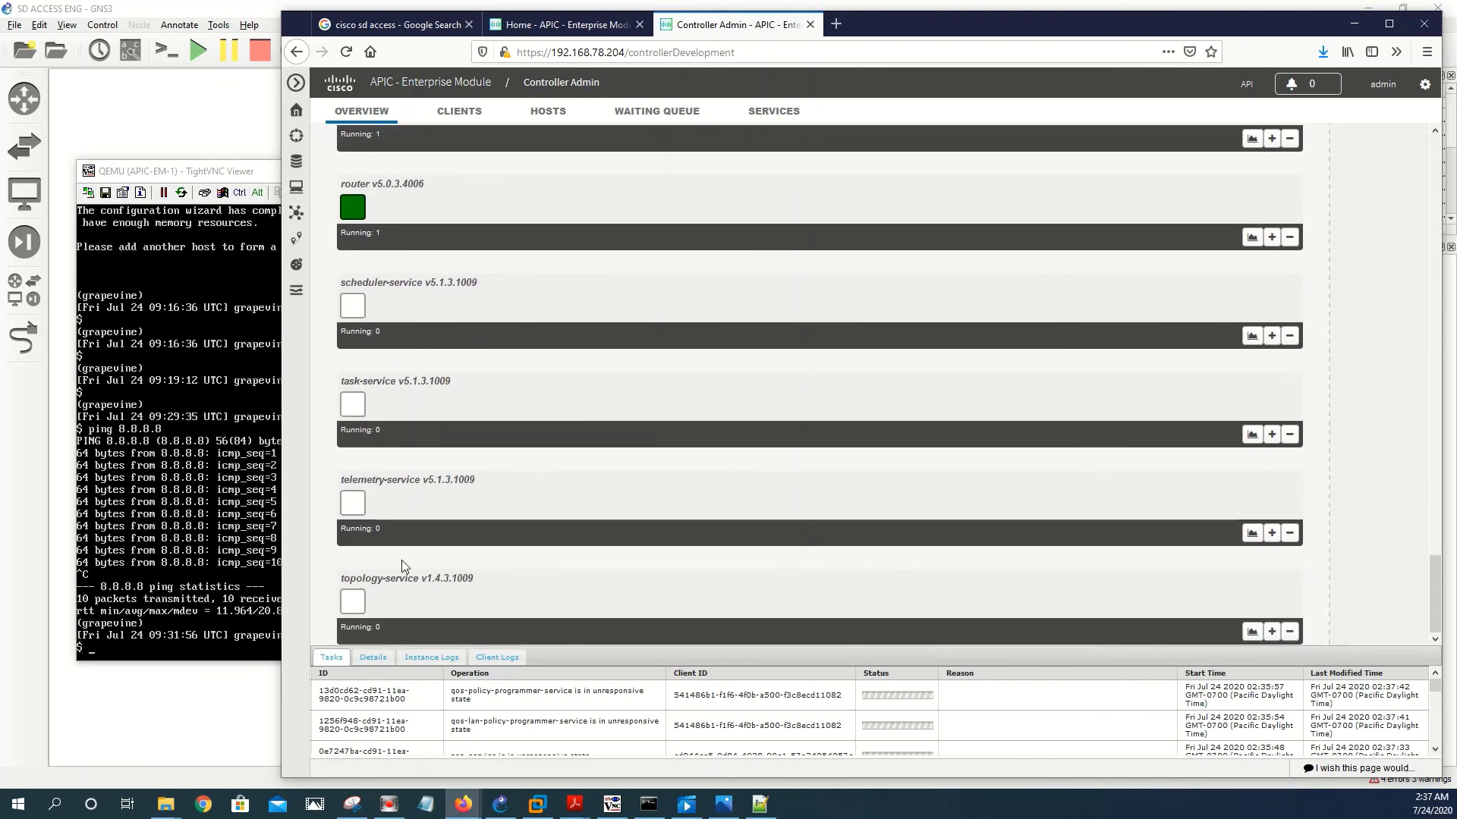
scroll(708, 227, "up", 3)
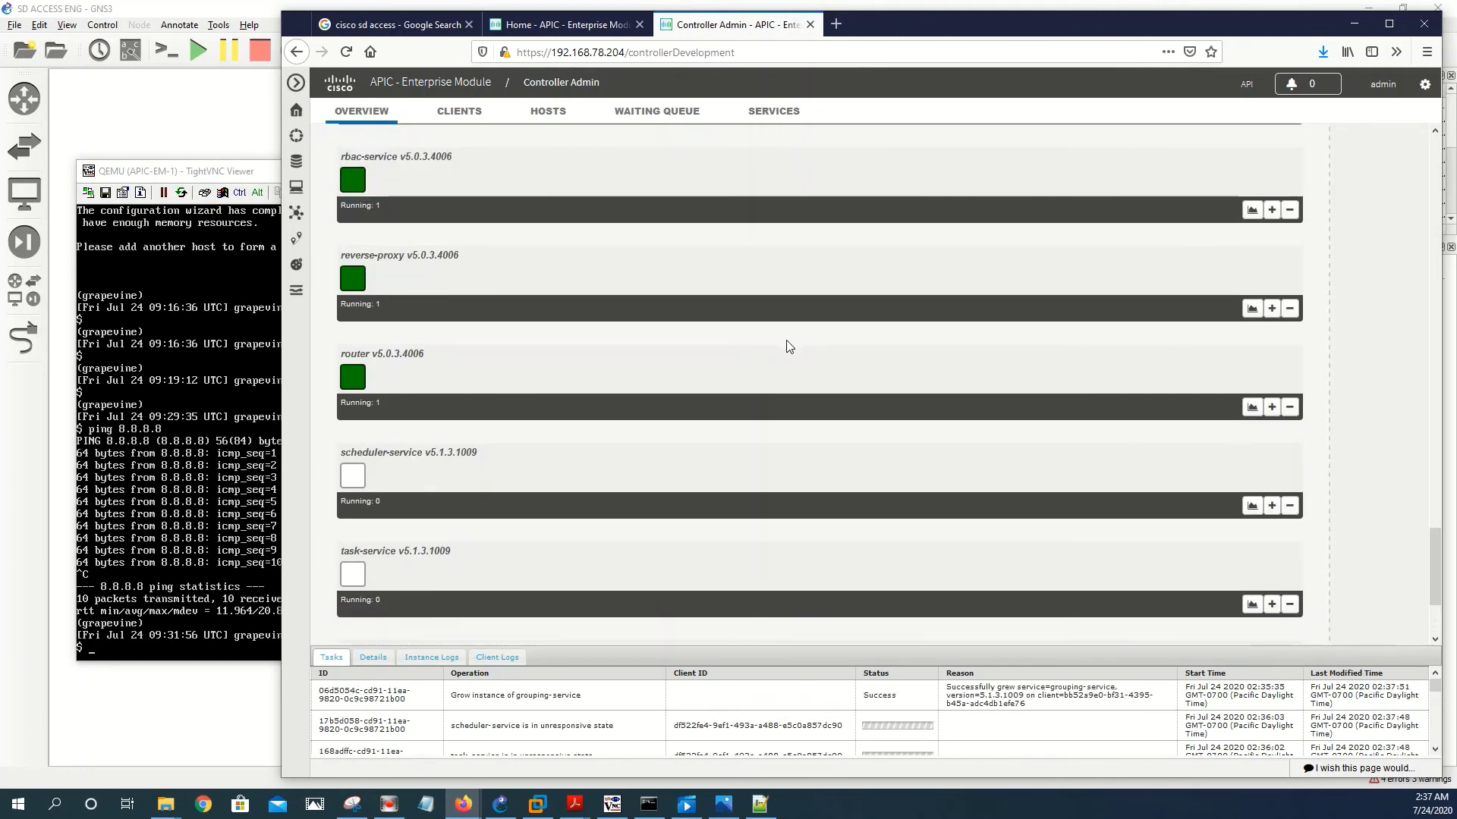
scroll(790, 346, "up", 5)
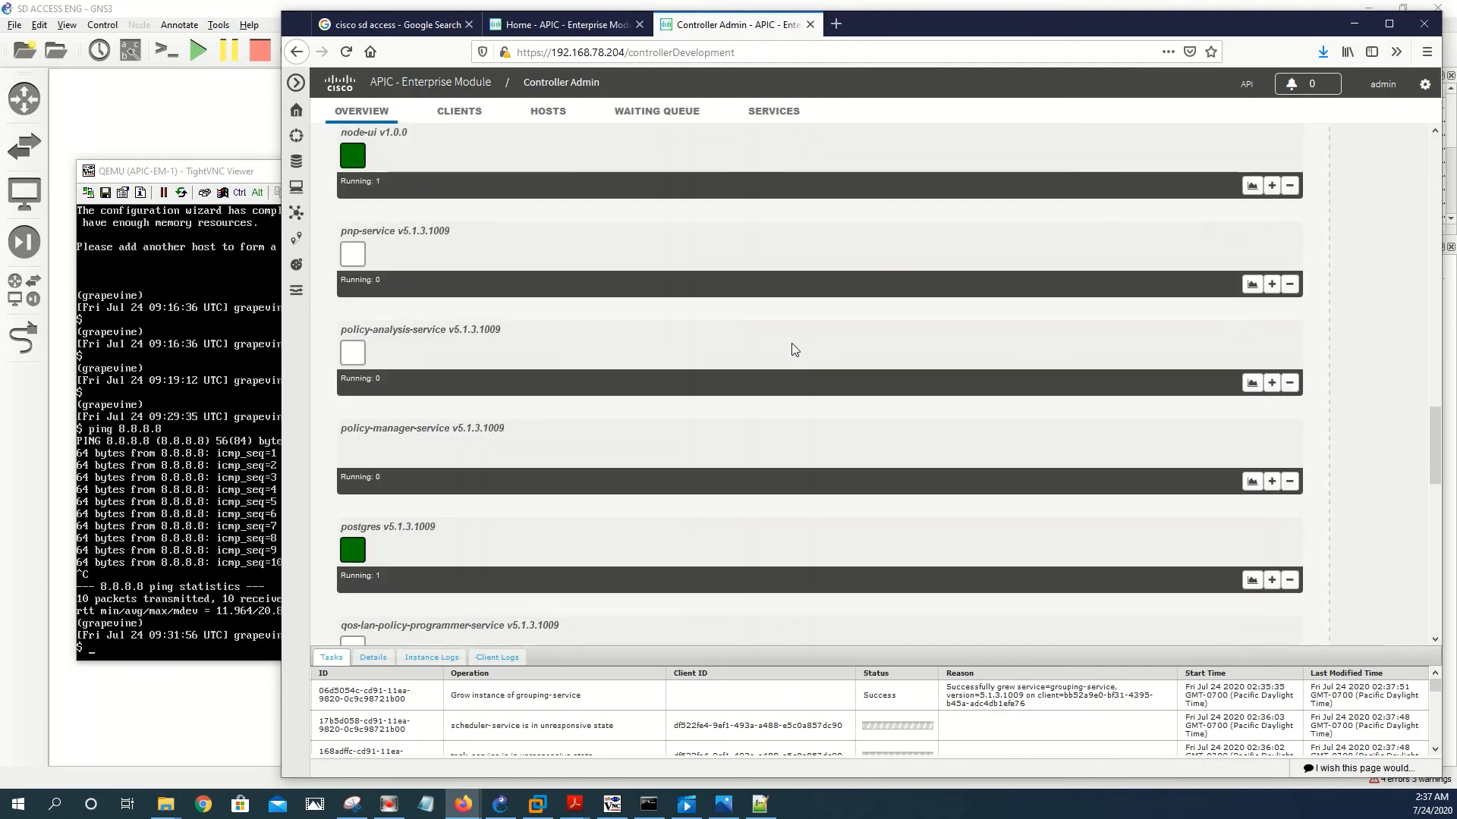
scroll(792, 345, "up", 10)
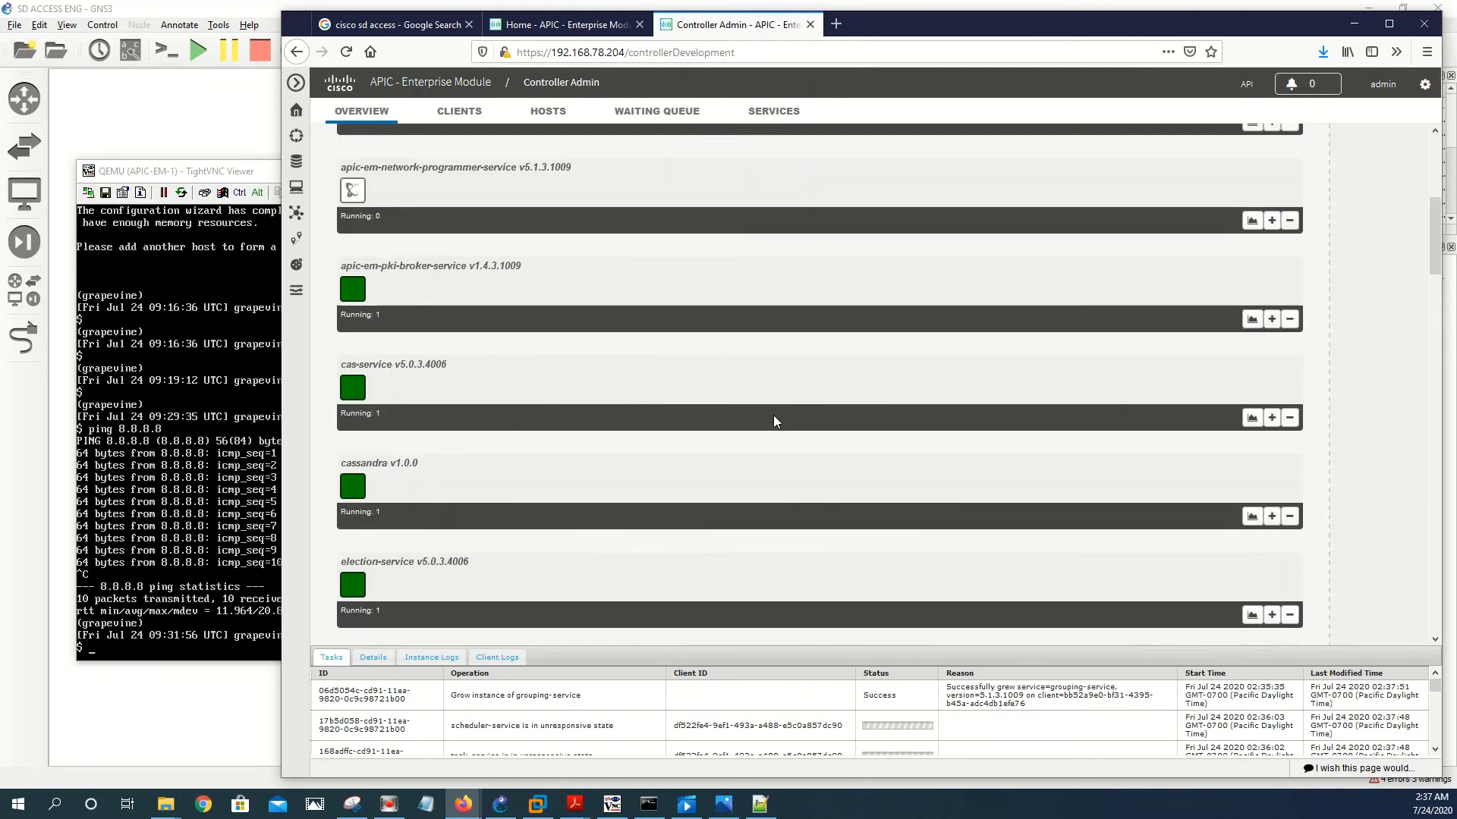
scroll(766, 422, "up", 5)
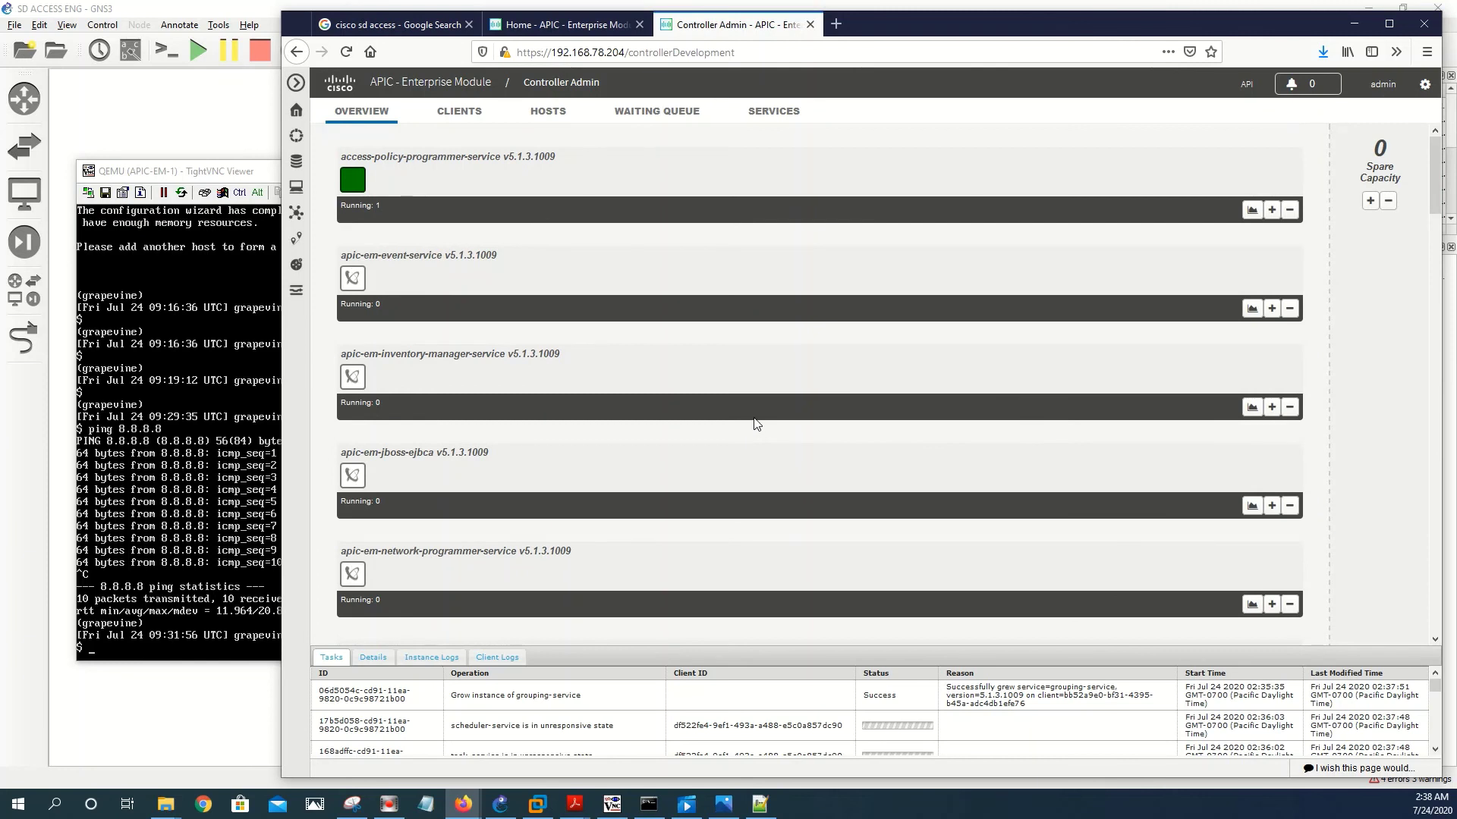